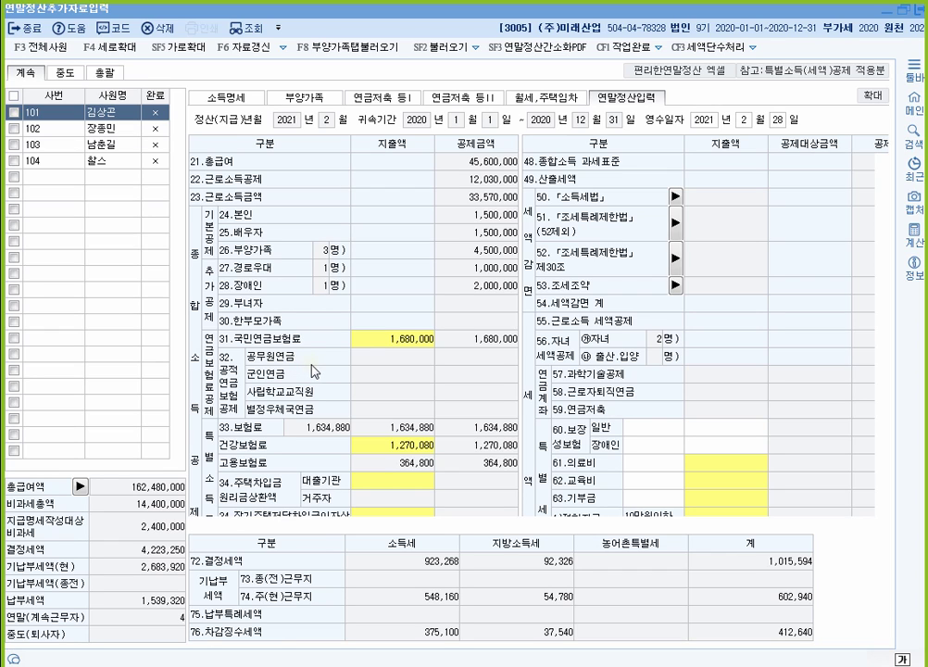
View the 보험료 breakdown behind the 31.국민연금보험료 expense amount for employee 101, and close it.
left_click(401, 344)
scroll(408, 315, "down", 2)
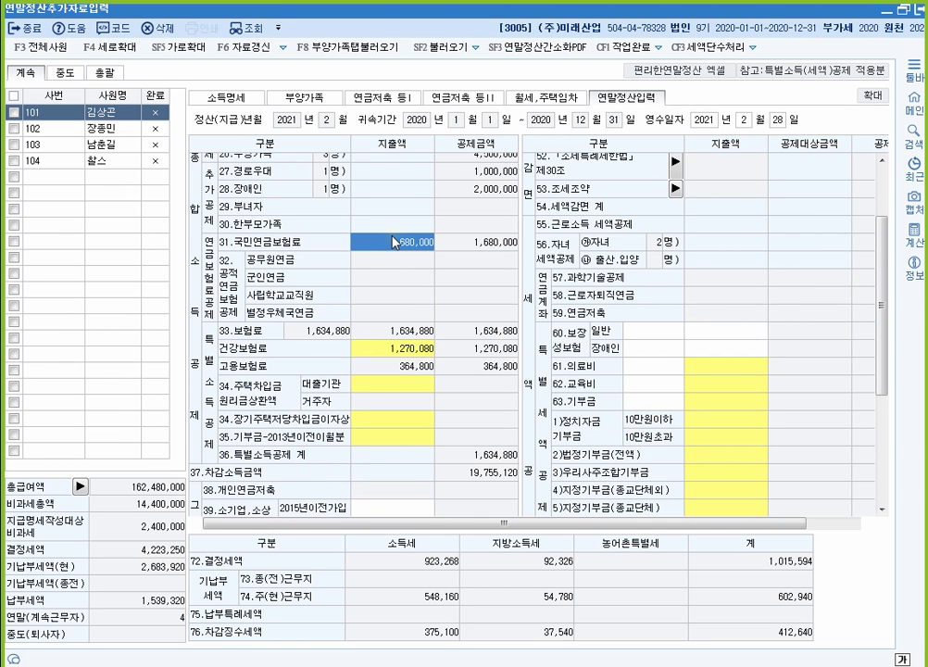
double_click(396, 243)
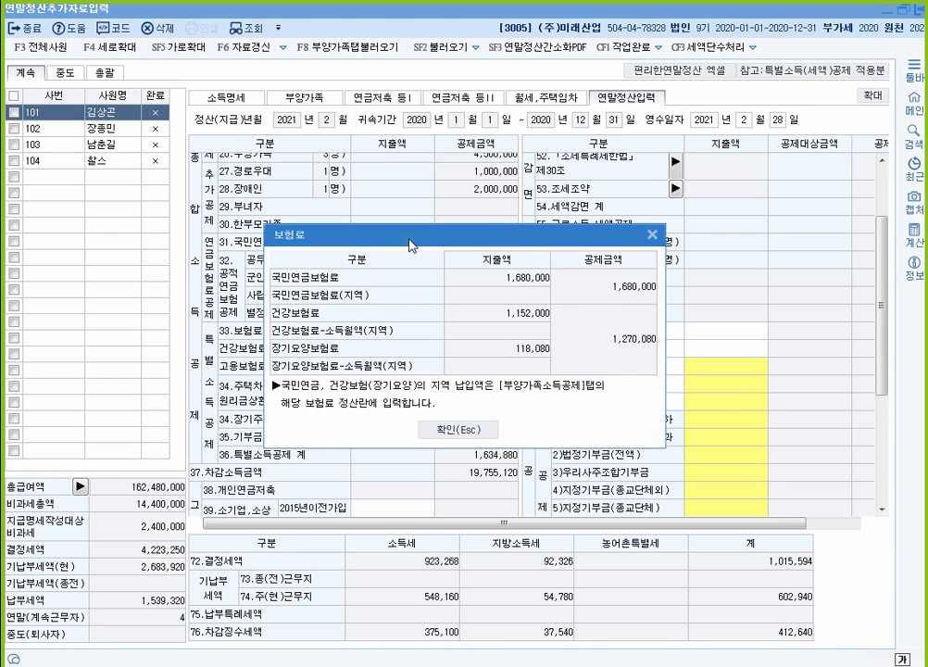
left_click_drag(410, 245, 387, 198)
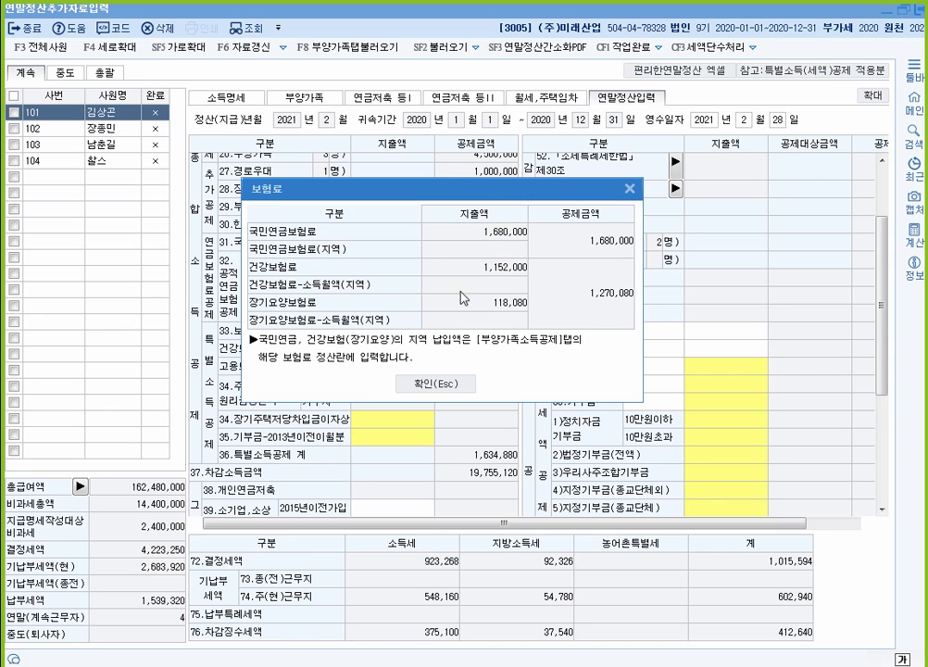
left_click(460, 380)
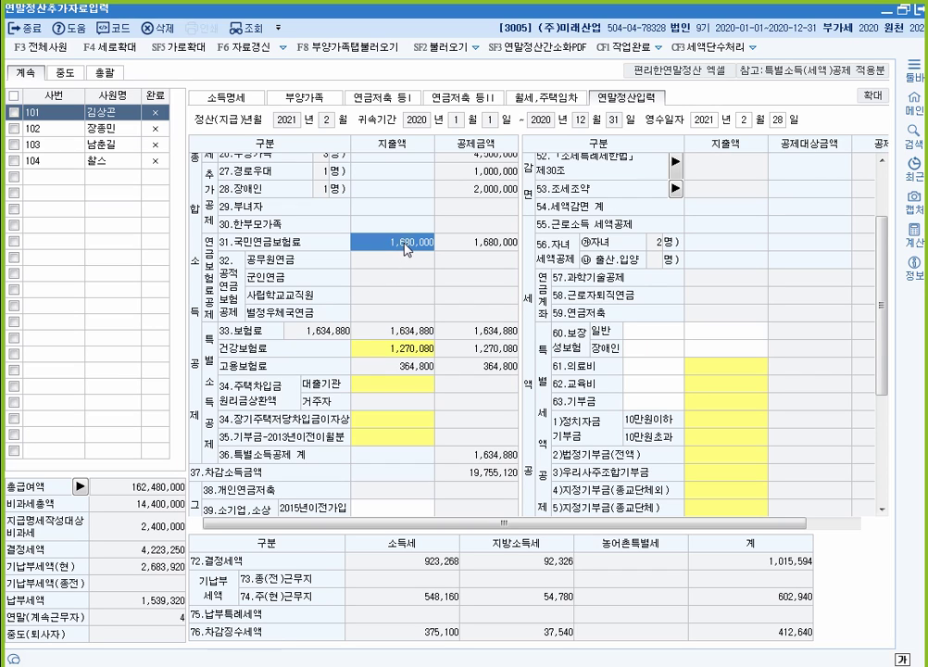
View the 보험료 breakdown from the 건강보험료 expense amount under item 33, and close it.
left_click(405, 350)
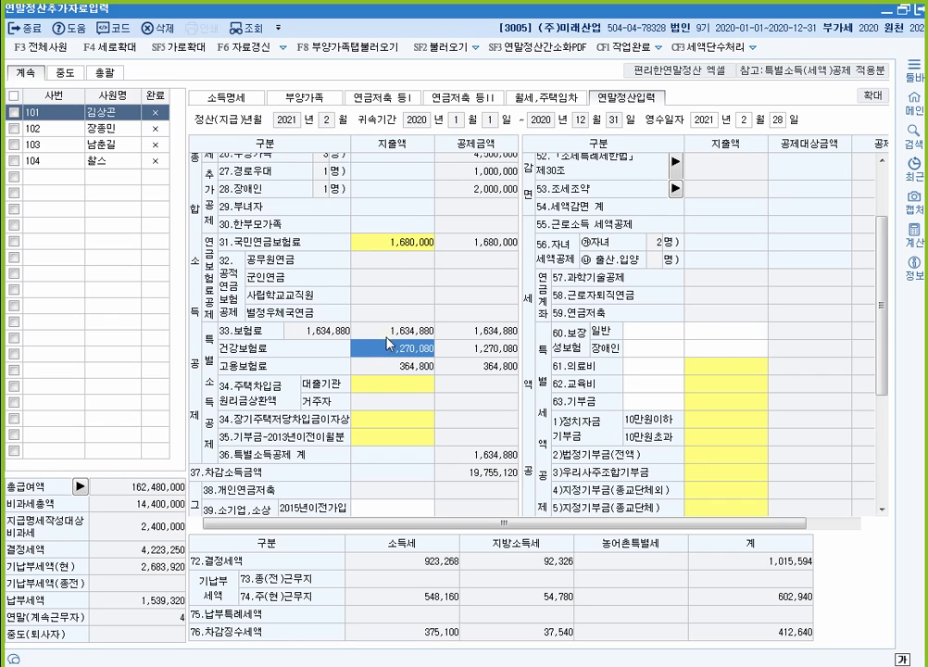
double_click(399, 354)
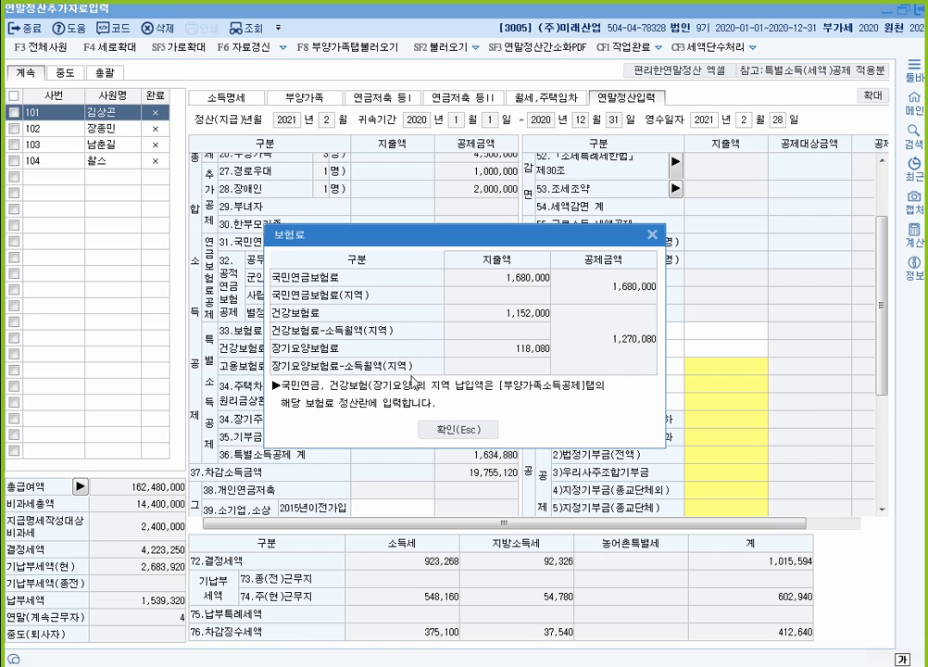
left_click(468, 440)
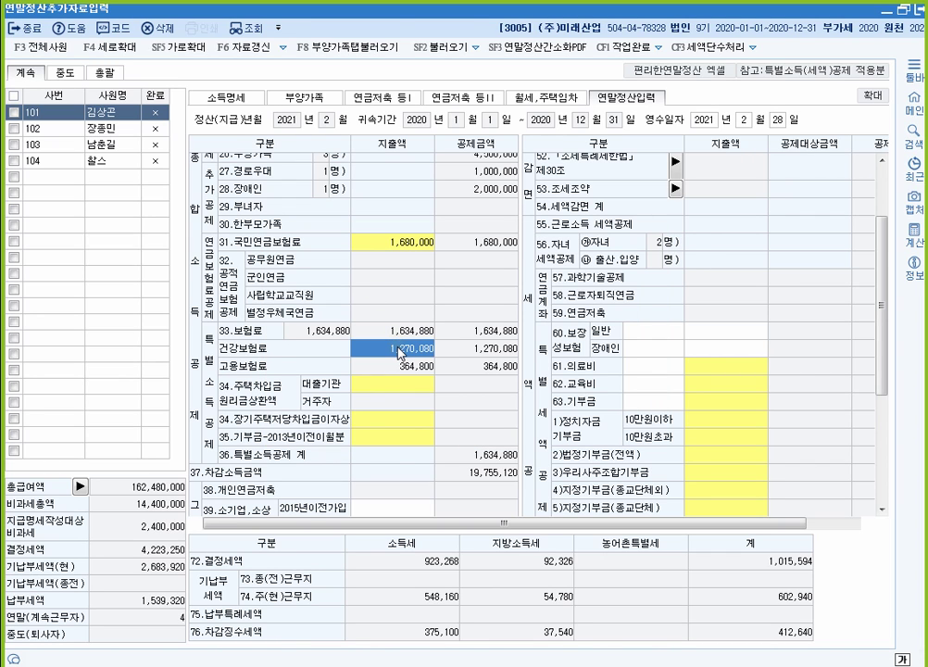
Check the expense cells of the item 34 housing loans and item 35 donations, and open the 주택자금 detail for long-term mortgage interest.
scroll(399, 354, "down", 3)
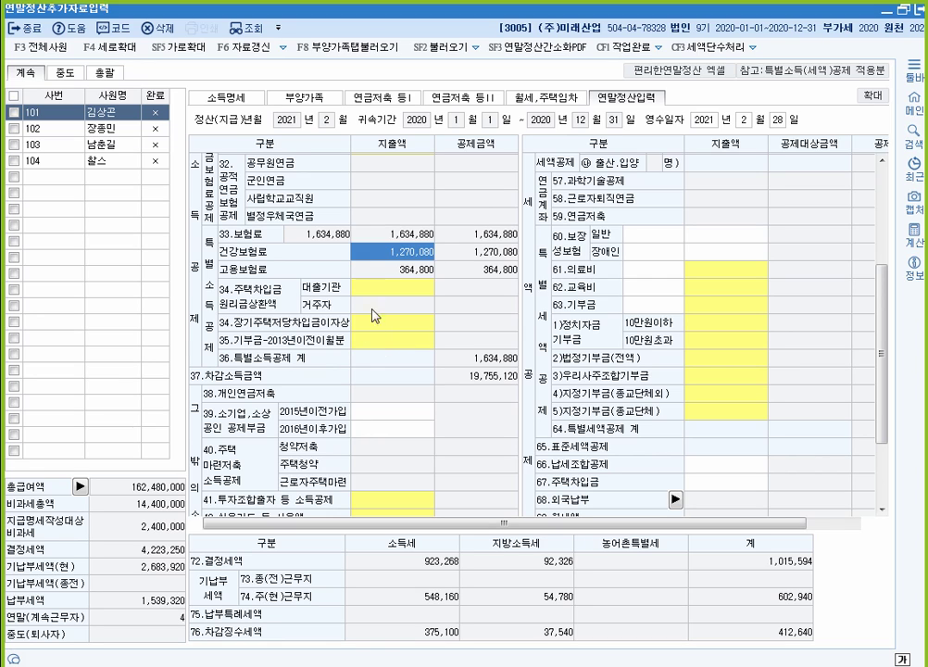
key("Return")
key("Return")
left_click(390, 334)
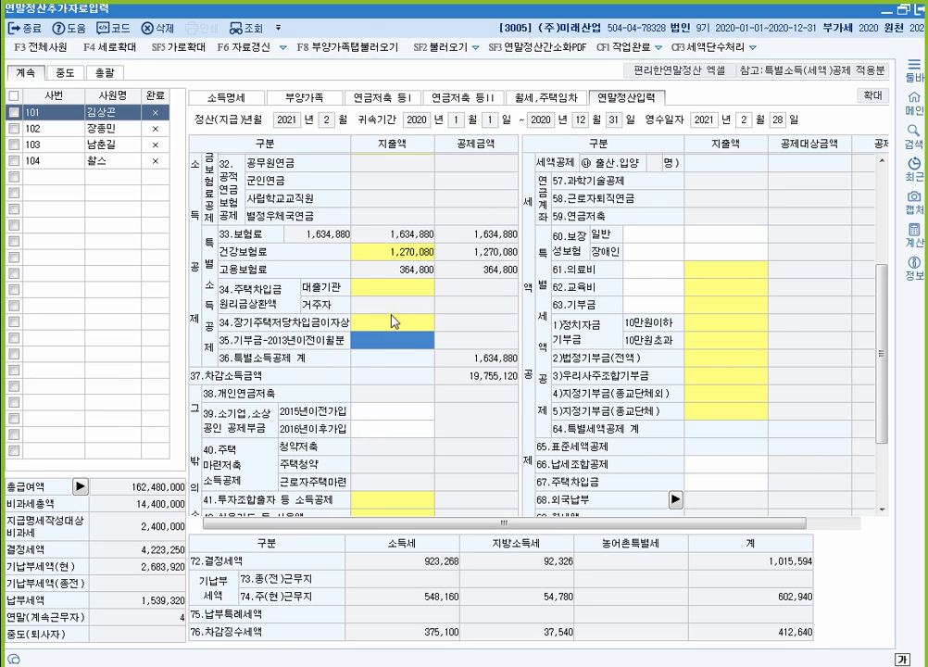
left_click(391, 317)
left_click(389, 284)
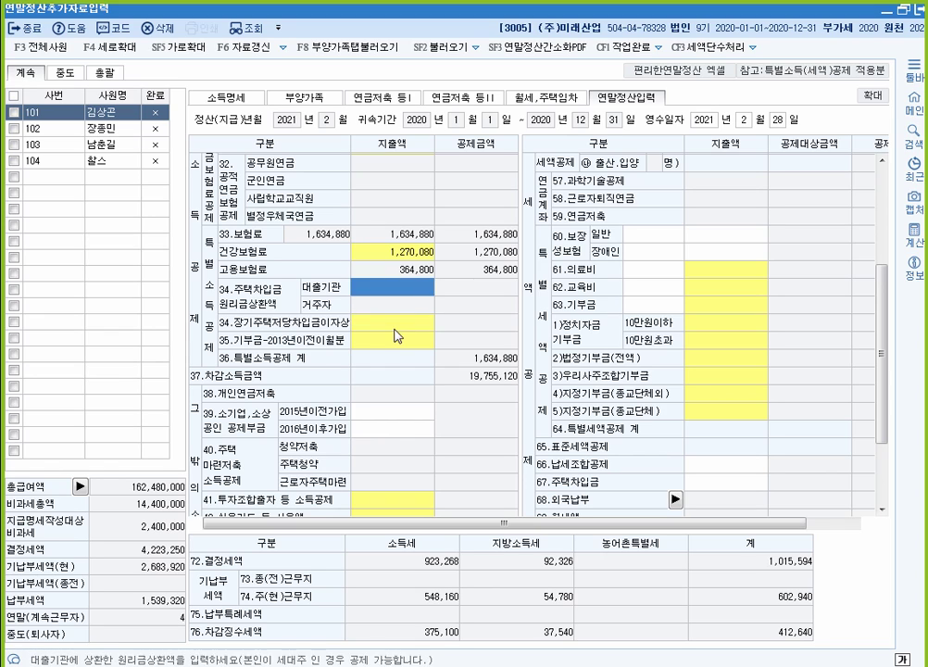
left_click(400, 320)
left_click(400, 337)
left_click(403, 329)
left_click(408, 287)
left_click(406, 323)
left_click(412, 284)
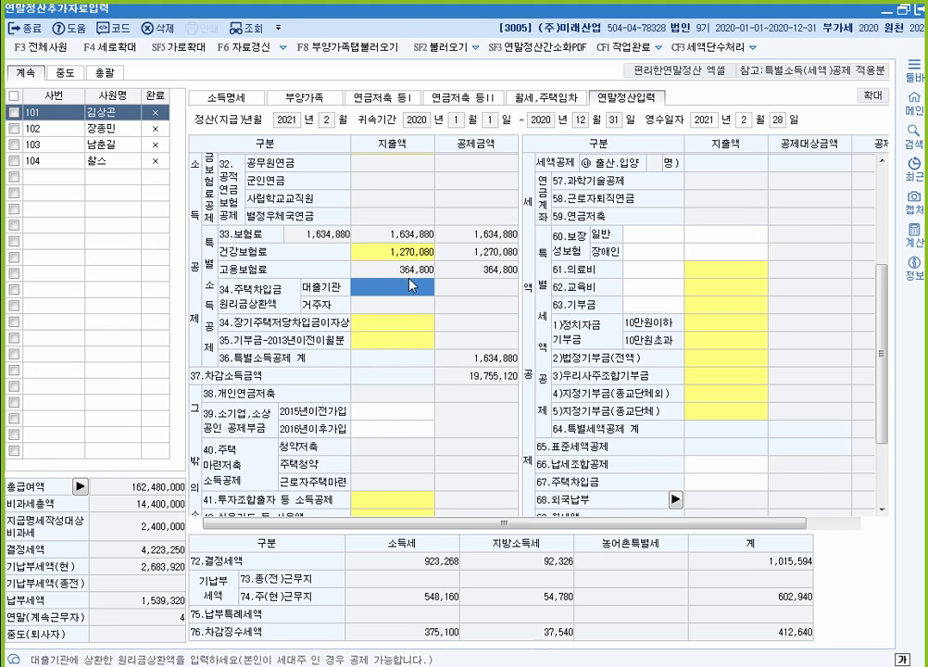
double_click(406, 326)
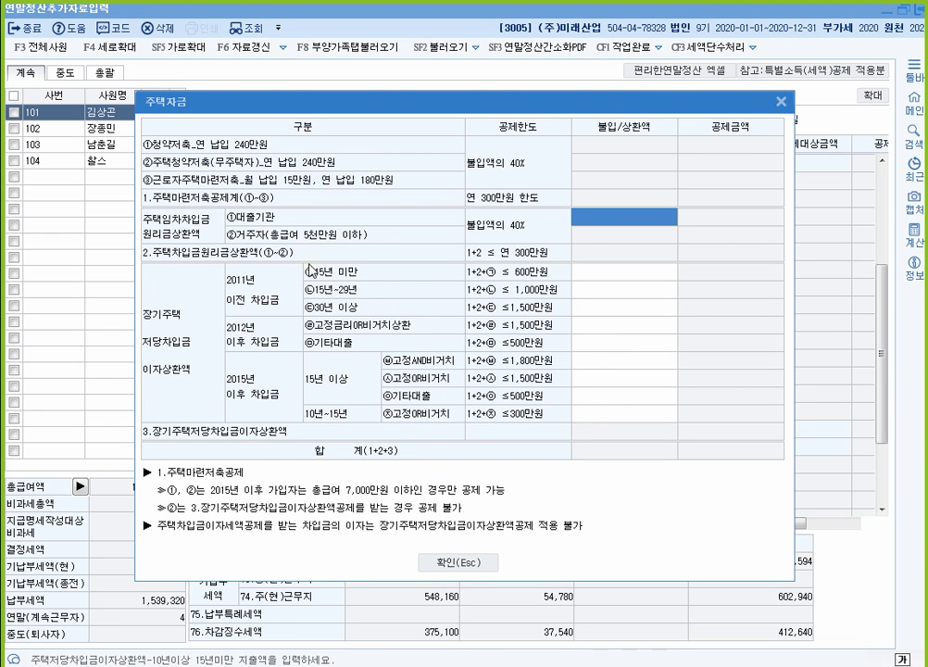
Outline the 주택임차차입금 원리금상환액 and 장기주택저당차입금 이자상환액 sections in red with the screen pen, and clear the markings.
key("F12")
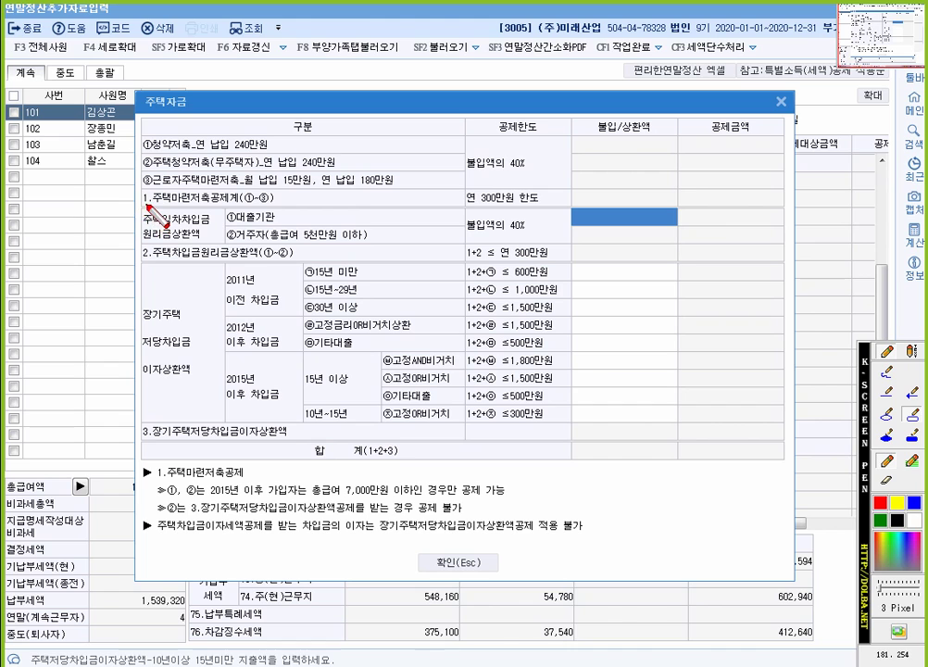
mouse_move(146, 208)
left_mouse_down()
mouse_move(278, 249)
mouse_move(575, 269)
mouse_move(694, 264)
mouse_move(684, 248)
left_mouse_up()
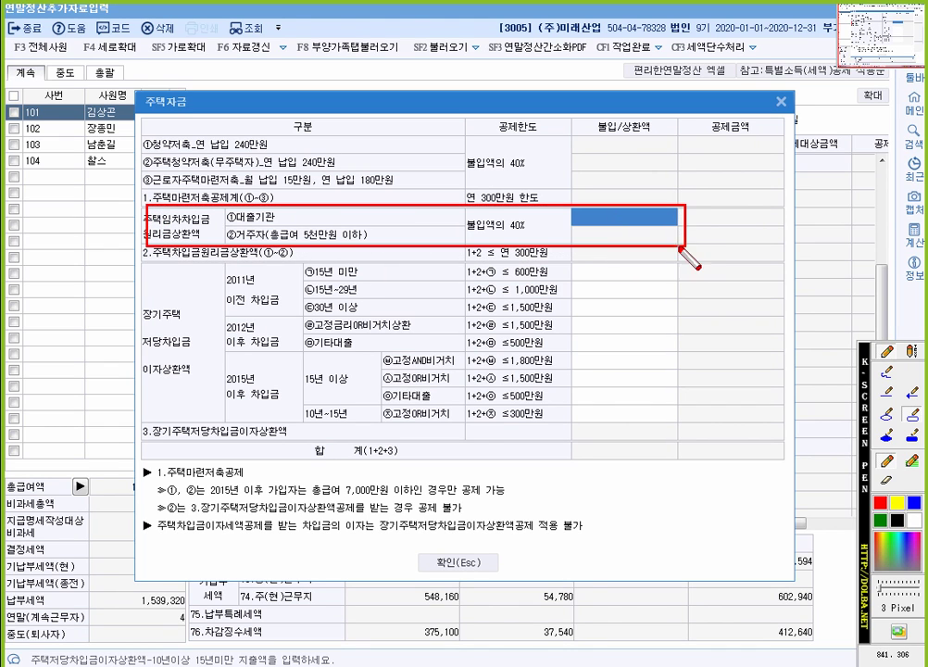
left_click_drag(145, 246, 685, 423)
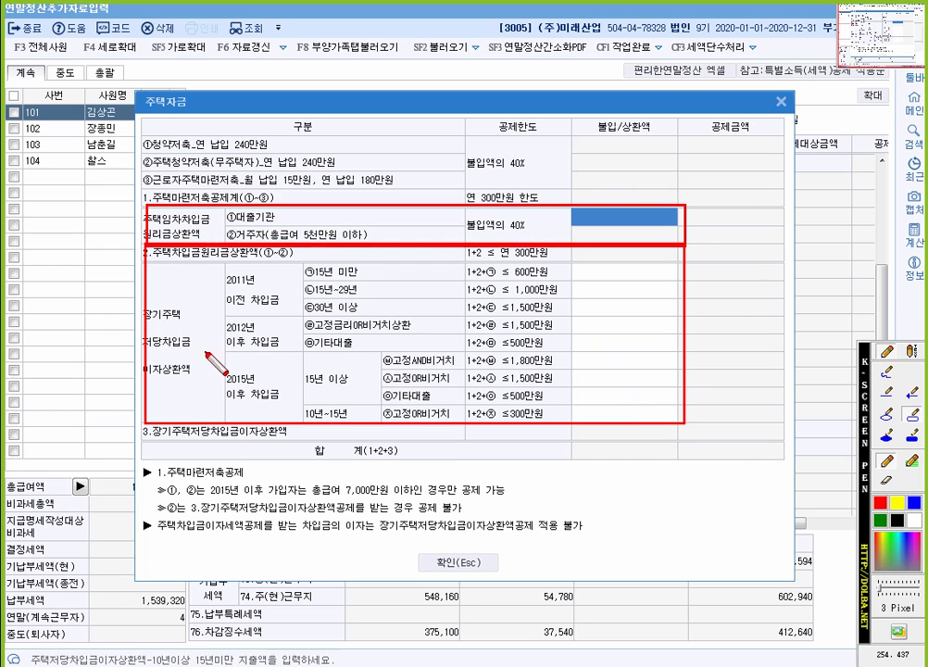
key("Escape")
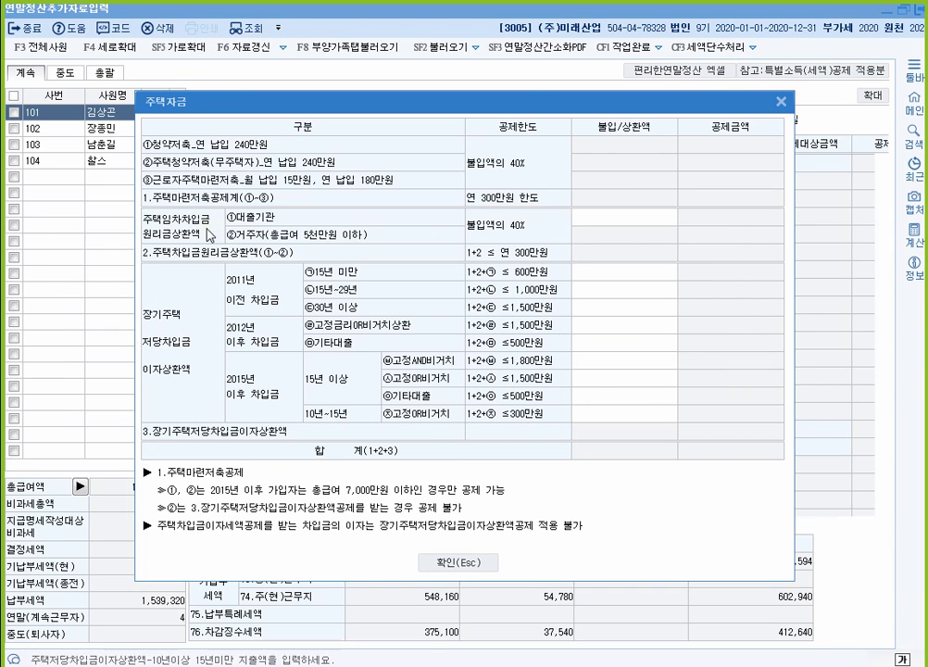
Check the repayment cells for 대출기관 and the 2015-or-later, 15년 이상 고정AND비거치 mortgage, and close the 주택자금 detail.
left_click(620, 223)
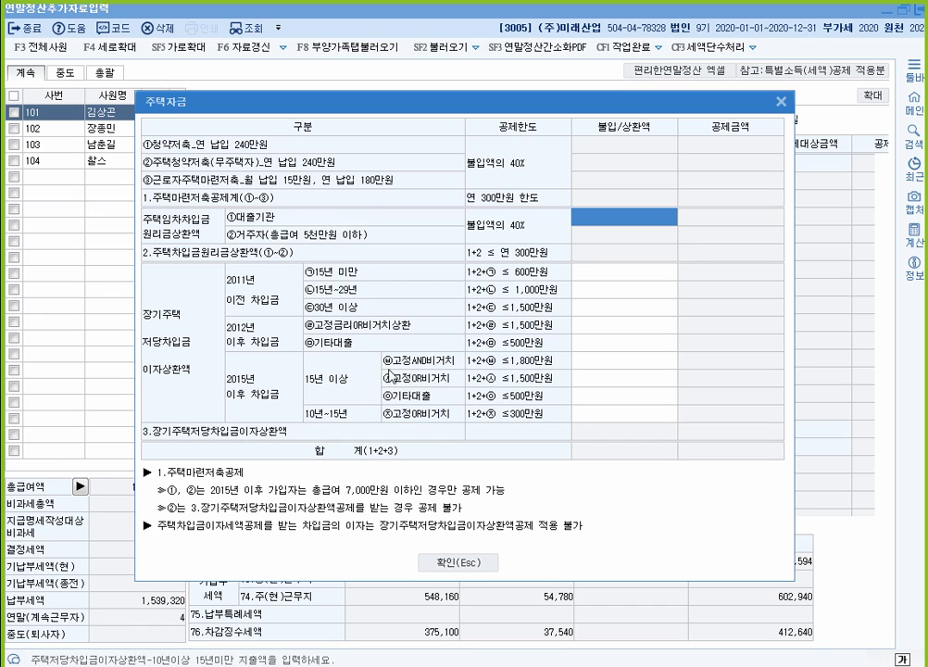
left_click(625, 361)
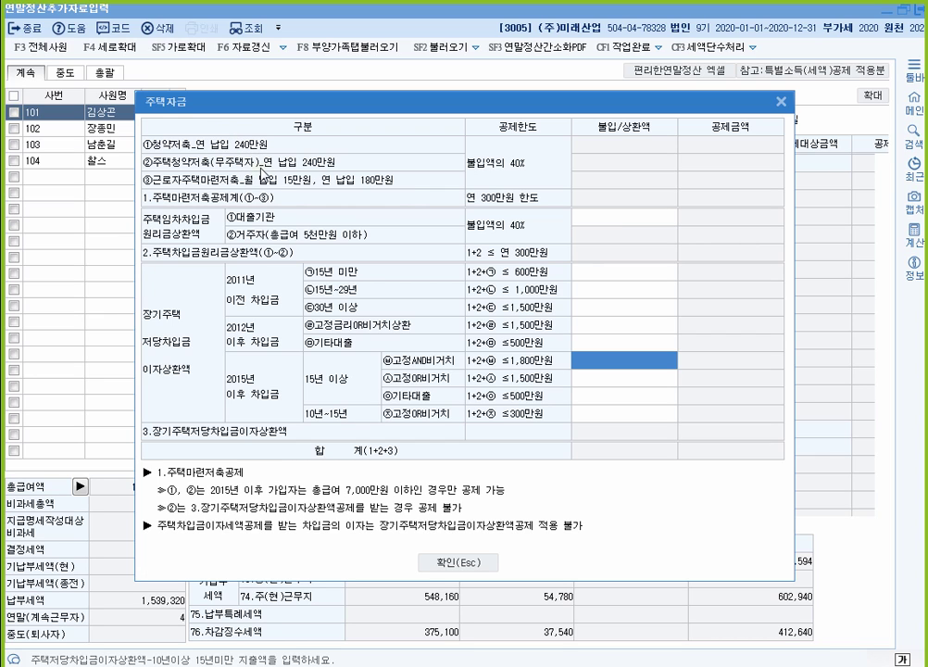
key("Escape")
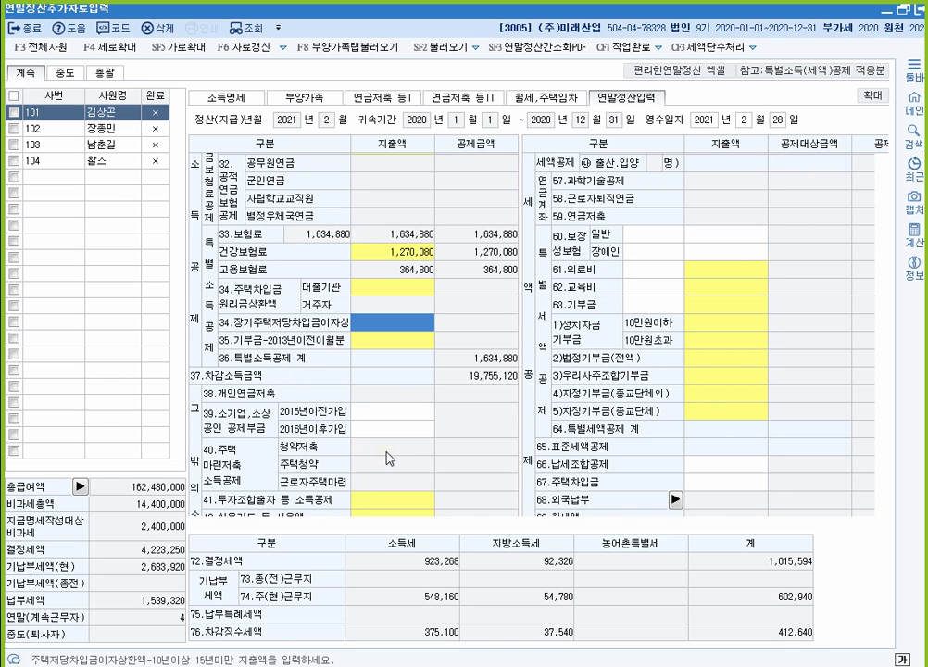
Outline the 40.주택마련저축 소득공제 rows and the 연금저축 등I heading in red with the screen pen, and clear the markings.
scroll(387, 457, "down", 2)
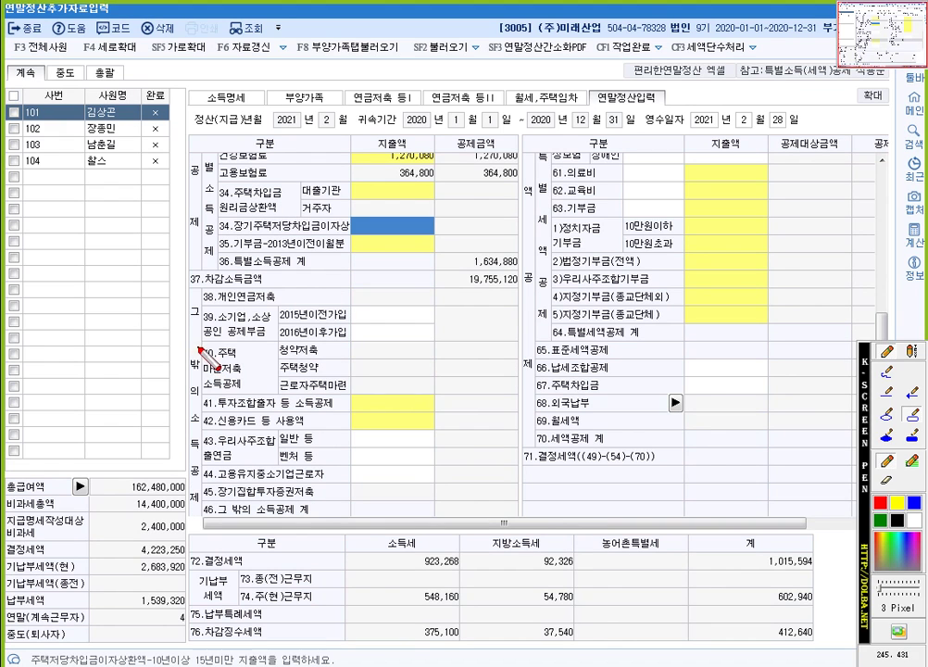
left_click_drag(204, 338, 524, 392)
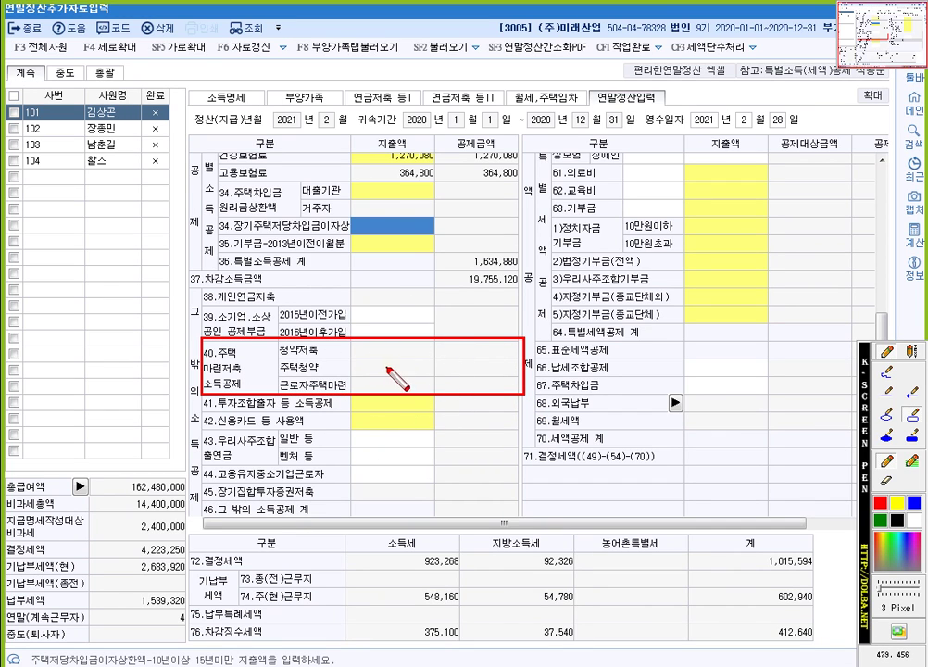
key("Escape")
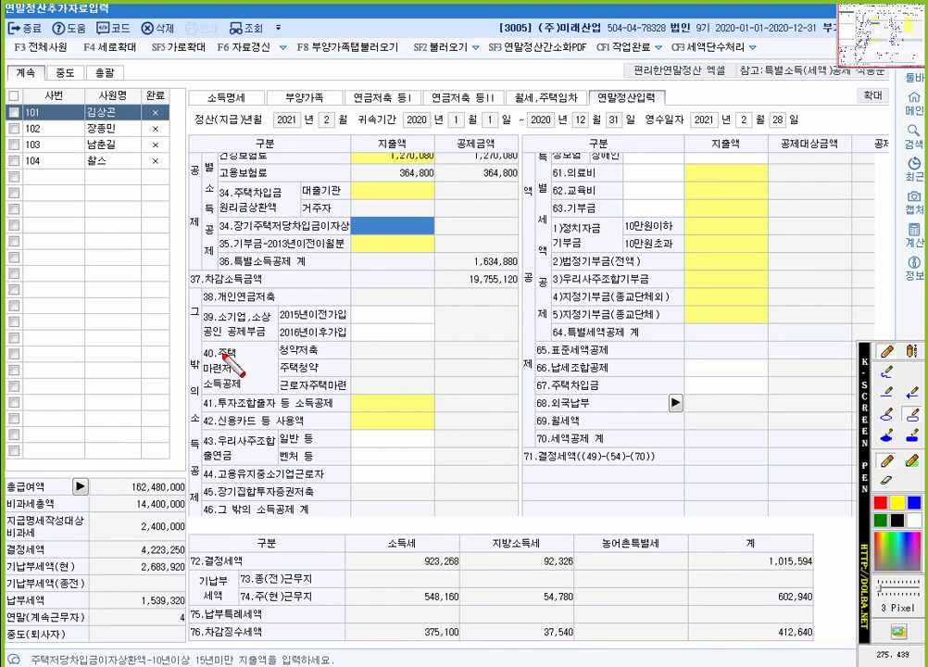
left_click_drag(199, 342, 519, 399)
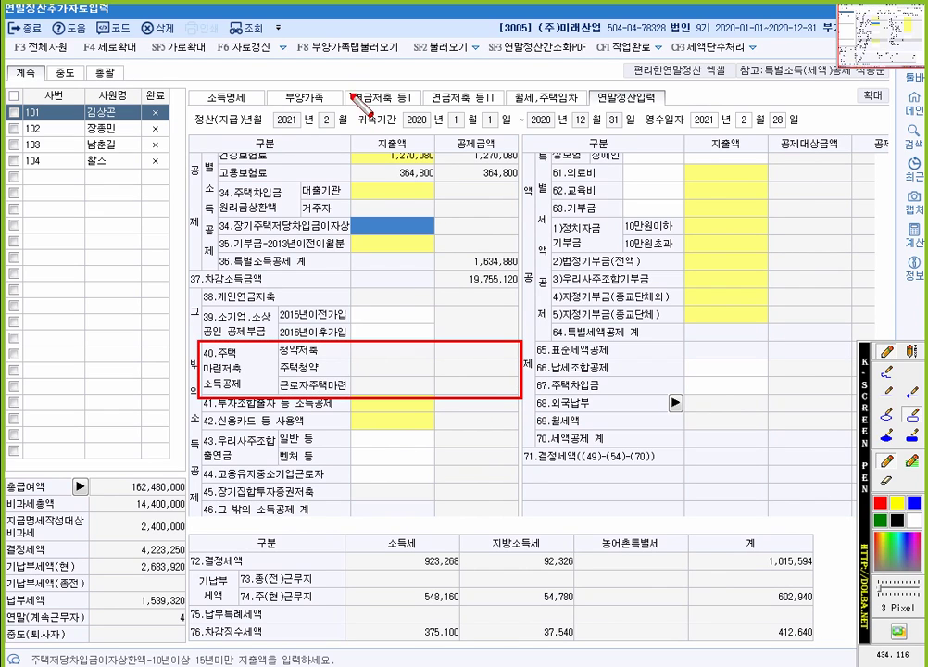
left_click_drag(344, 87, 425, 109)
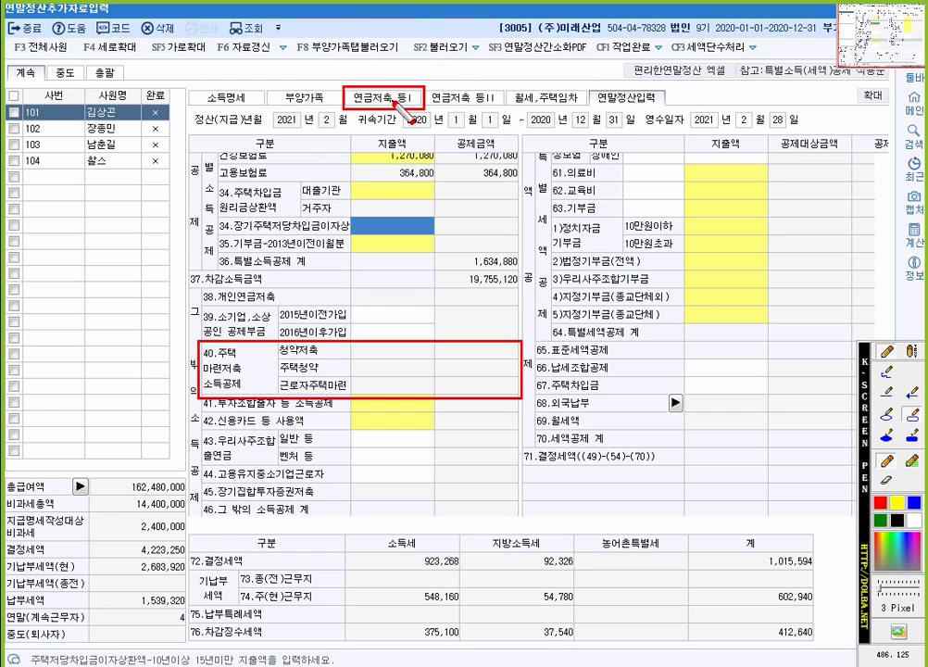
key("Escape")
Show the savings type choices for 주택마련저축 공제 on the 연금저축 등I page, and briefly outline its reference to item 40.
left_click(377, 100)
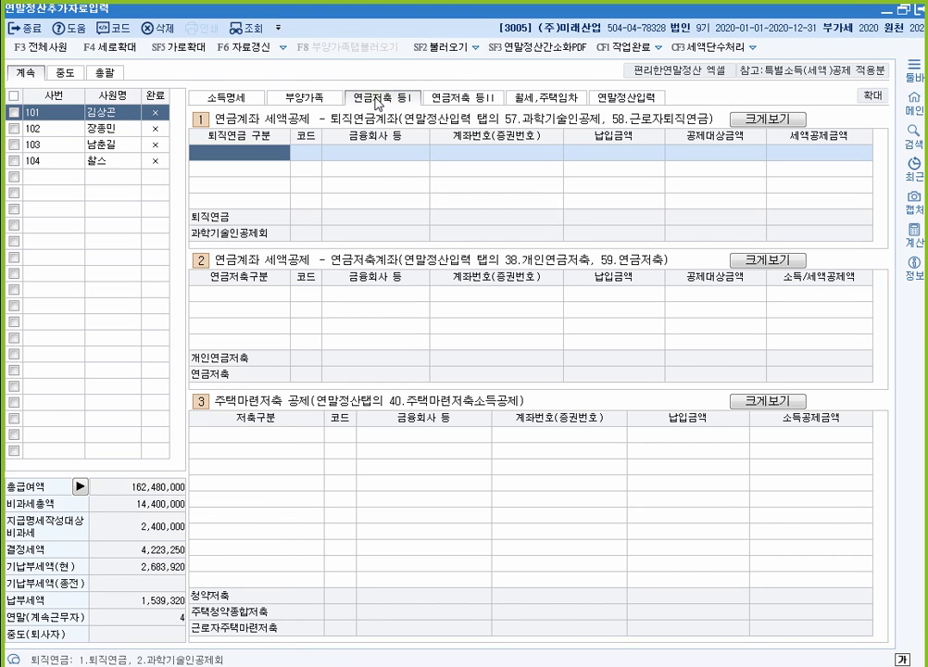
left_click(276, 437)
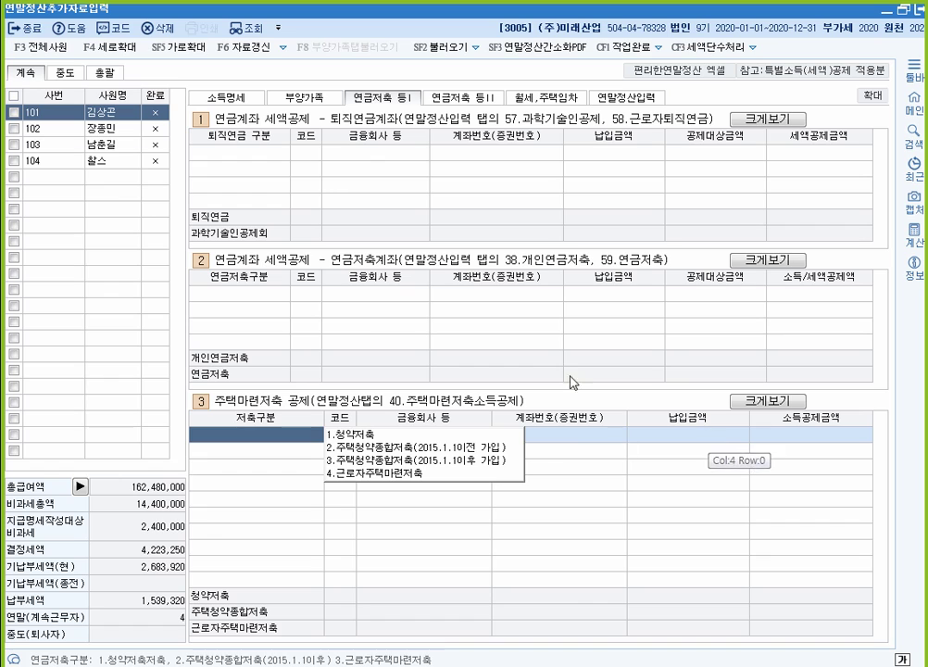
key("F12")
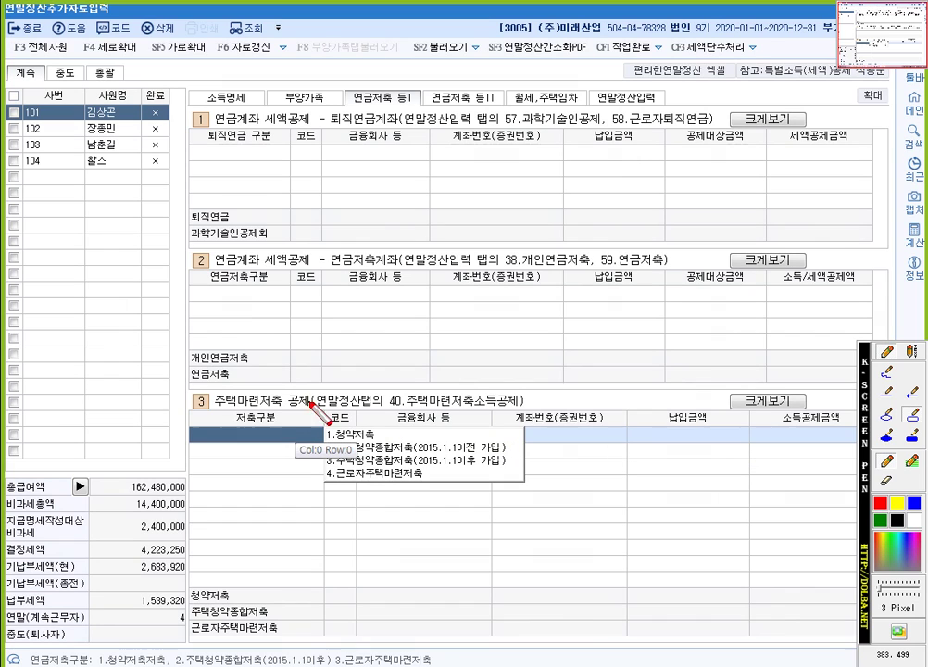
mouse_move(316, 394)
left_mouse_down()
mouse_move(428, 413)
mouse_move(534, 413)
left_mouse_up()
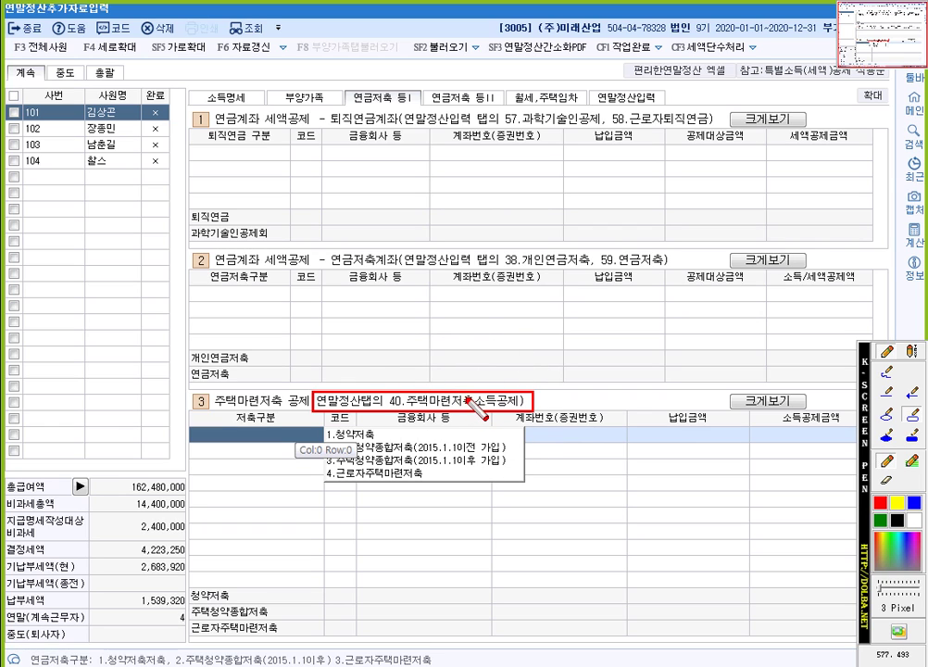
key("Escape")
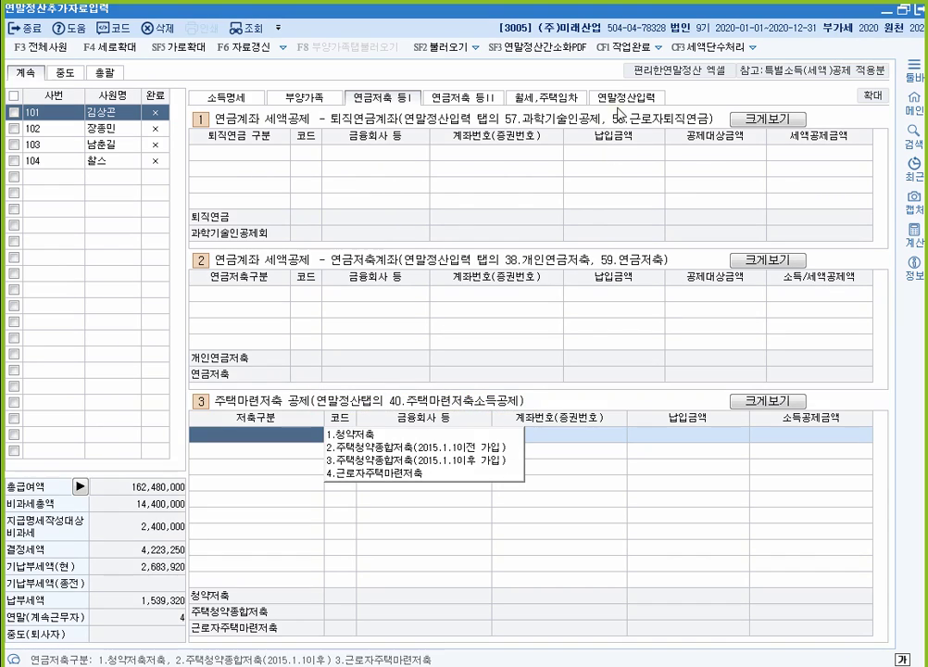
Briefly outline item 38.개인연금저축 on the 연말정산입력 page, and show the type choices of the 연금저축계좌 section on 연금저축 등I.
left_click(628, 97)
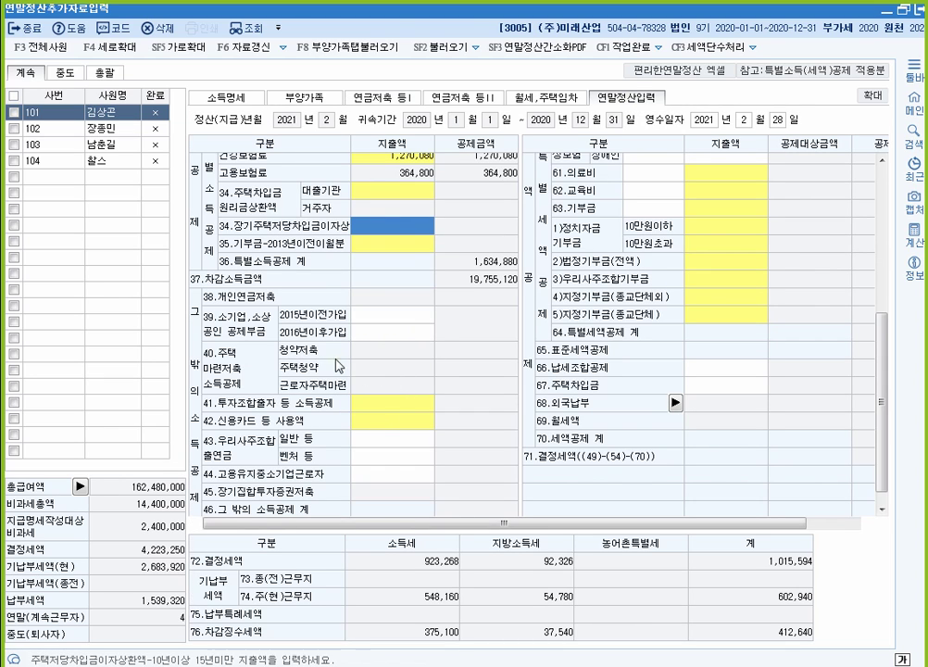
key("F12")
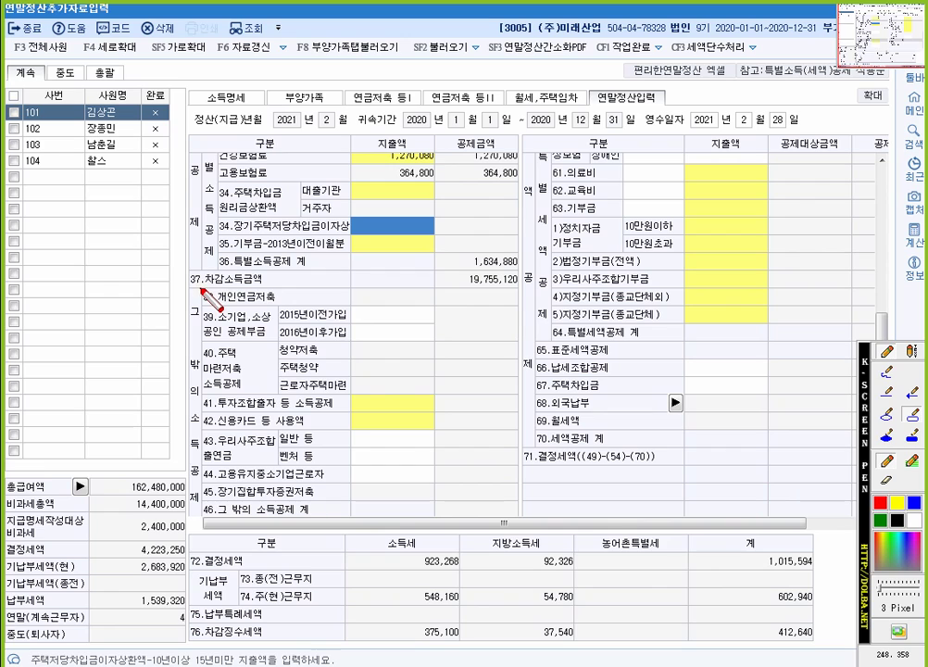
mouse_move(201, 289)
left_mouse_down()
mouse_move(284, 303)
mouse_move(520, 306)
left_mouse_up()
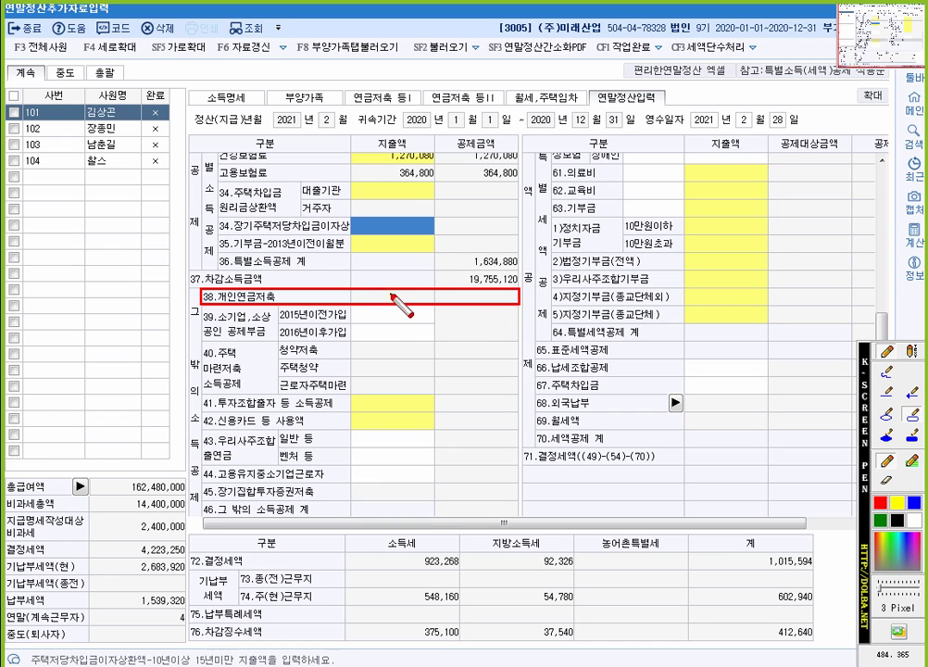
key("Escape")
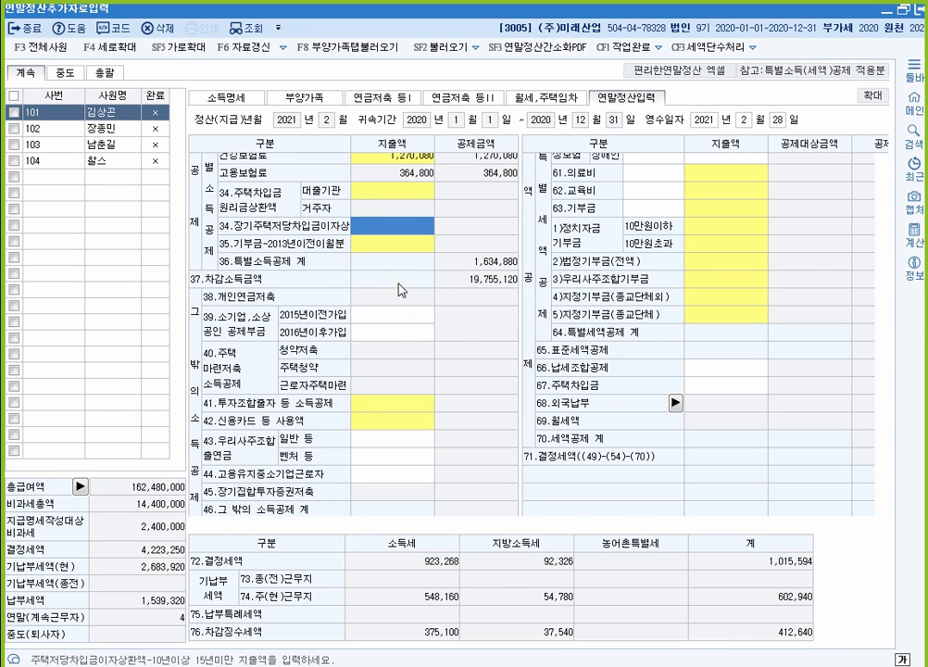
left_click(396, 100)
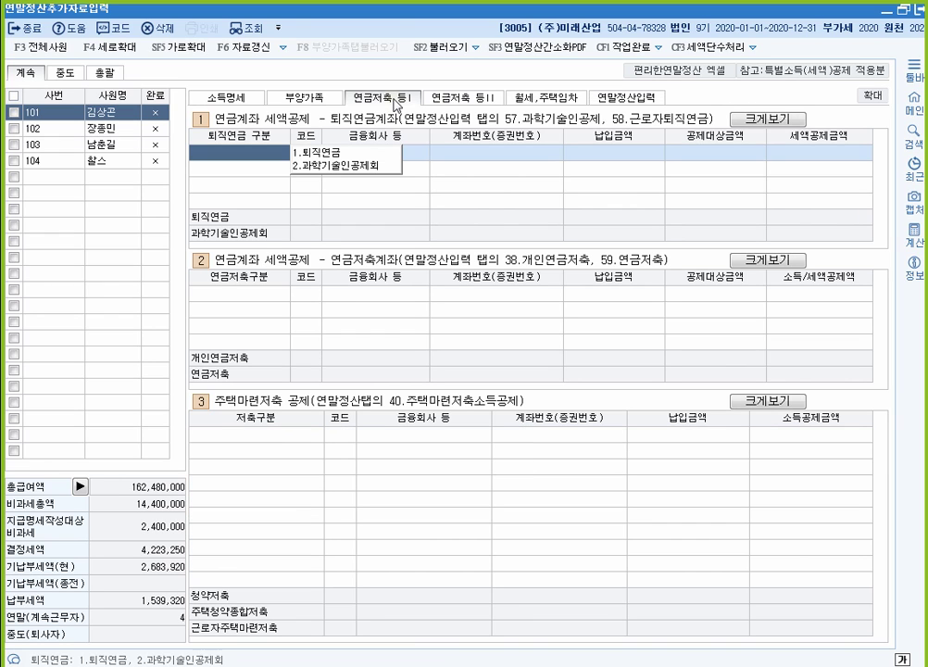
left_click(259, 297)
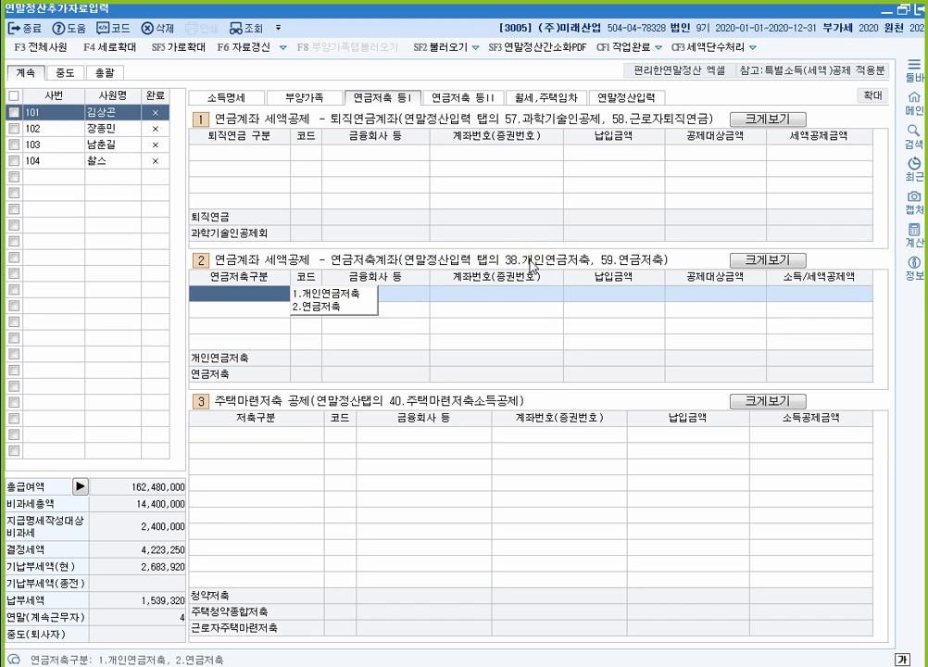
Open the deduction detail of item 42.신용카드 등 사용액 on the 연말정산입력 page.
left_click(626, 97)
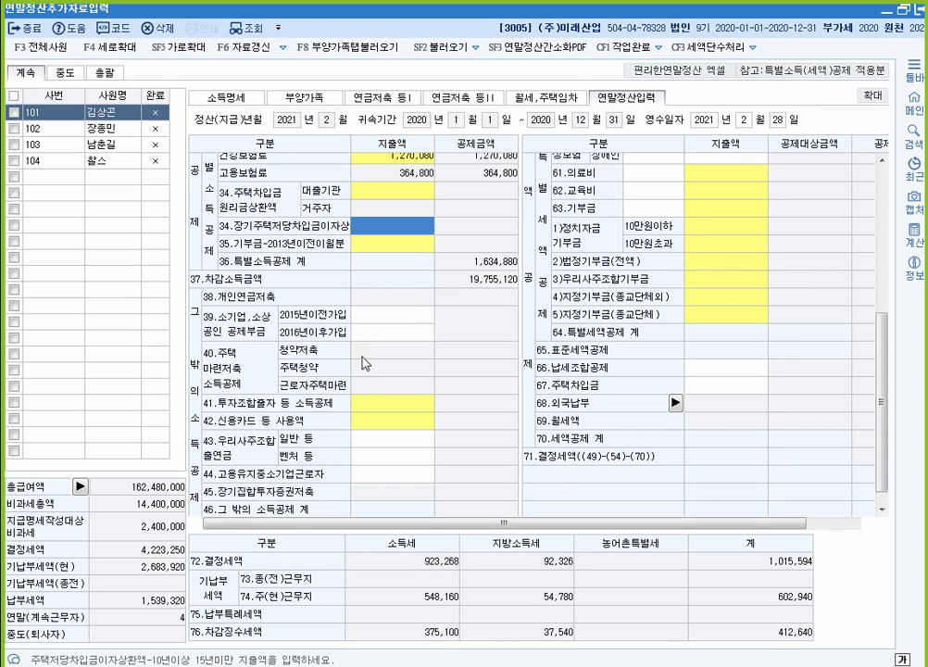
left_click(399, 428)
scroll(400, 427, "down", 1)
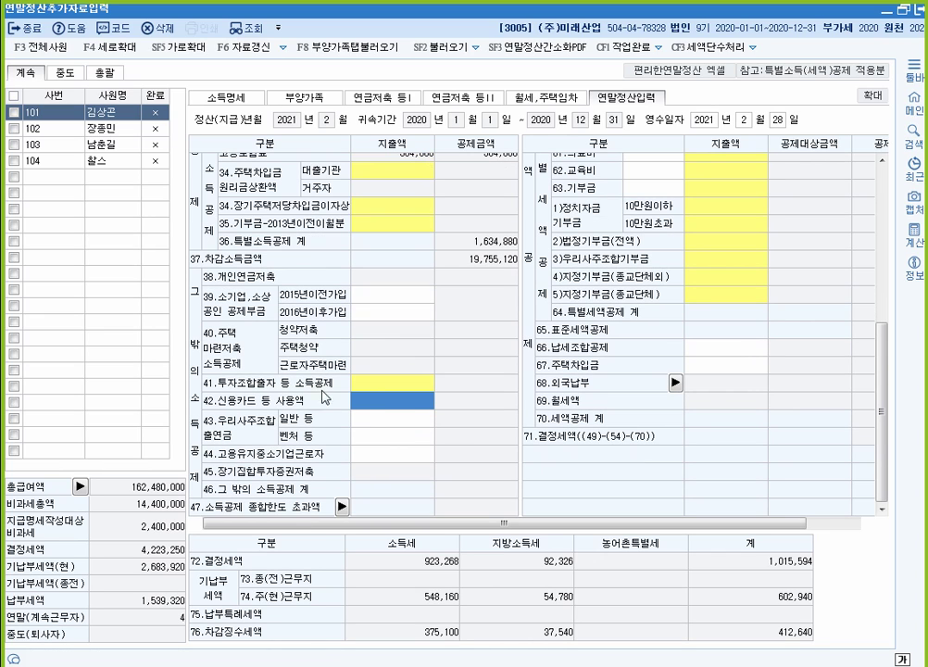
left_click(390, 409)
double_click(393, 411)
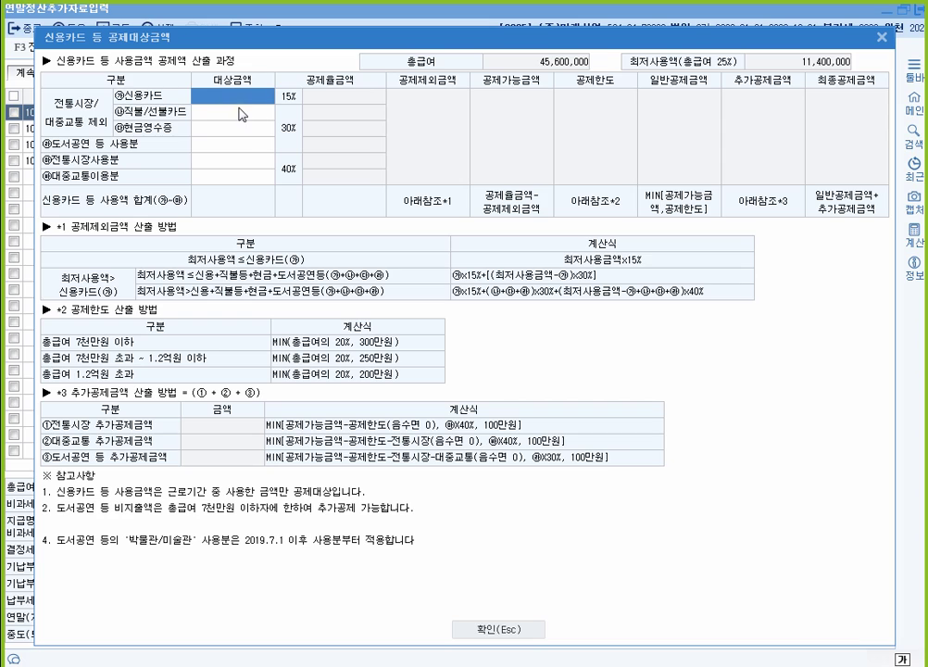
Go through the 대상금액 cells for 신용카드, 직불/선불카드, 현금영수증, 도서공연, 전통시장 and 대중교통 in the credit card detail.
left_click(239, 113)
left_click(239, 131)
left_click(239, 150)
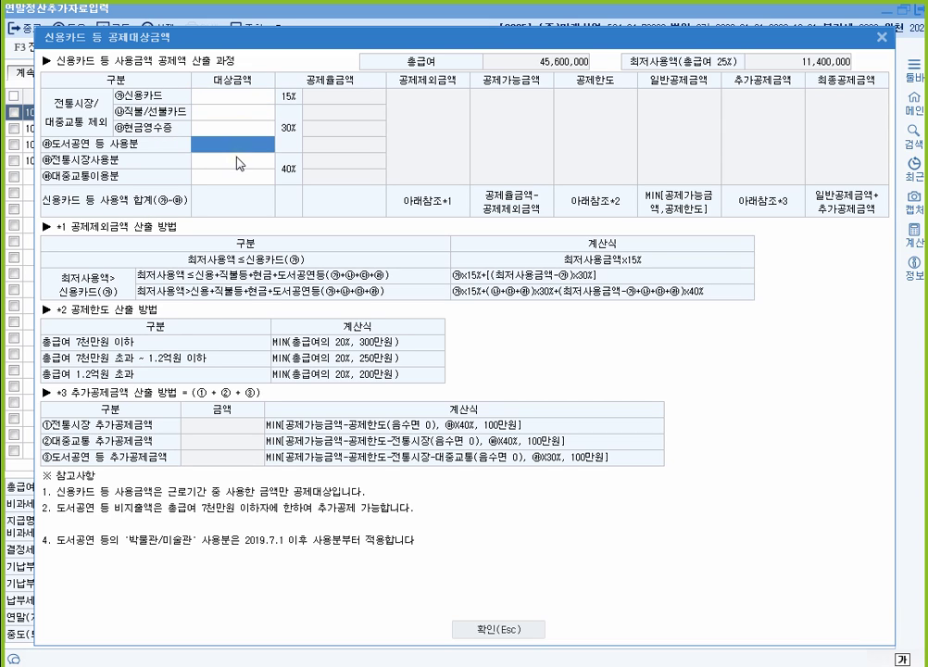
left_click(242, 95)
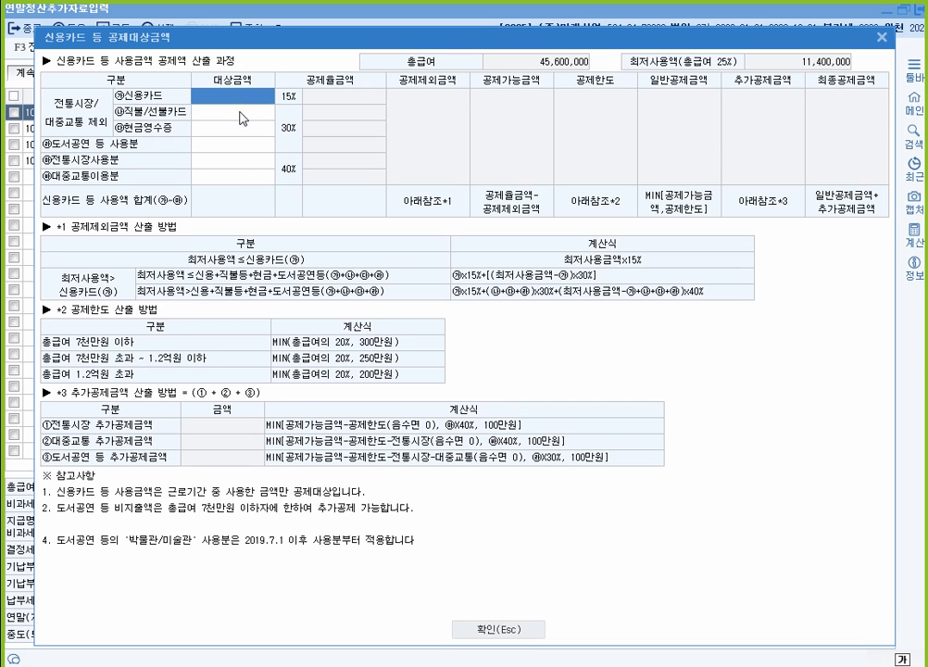
left_click(240, 118)
left_click(240, 132)
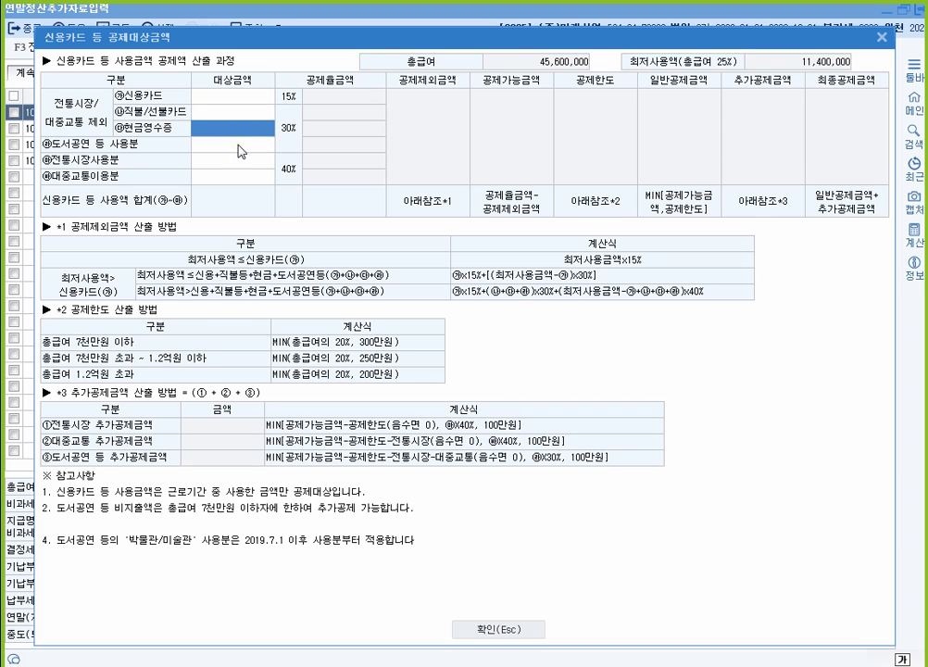
left_click(238, 144)
left_click(242, 159)
left_click(247, 175)
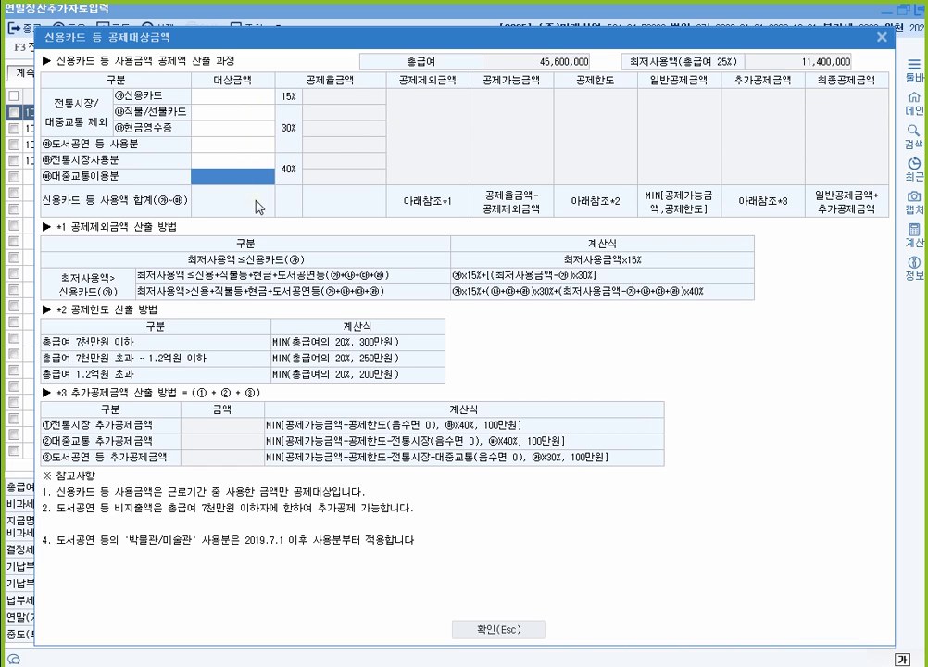
Outline reference note 2 on the 도서공연 additional deduction in red with the screen pen, and clear the marking.
key("F12")
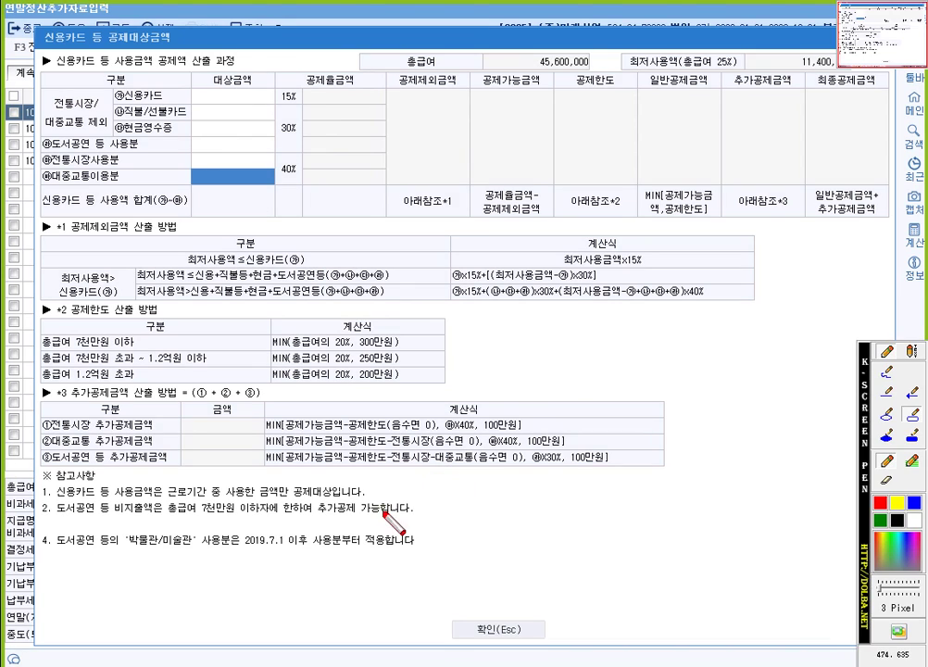
left_click_drag(41, 500, 413, 517)
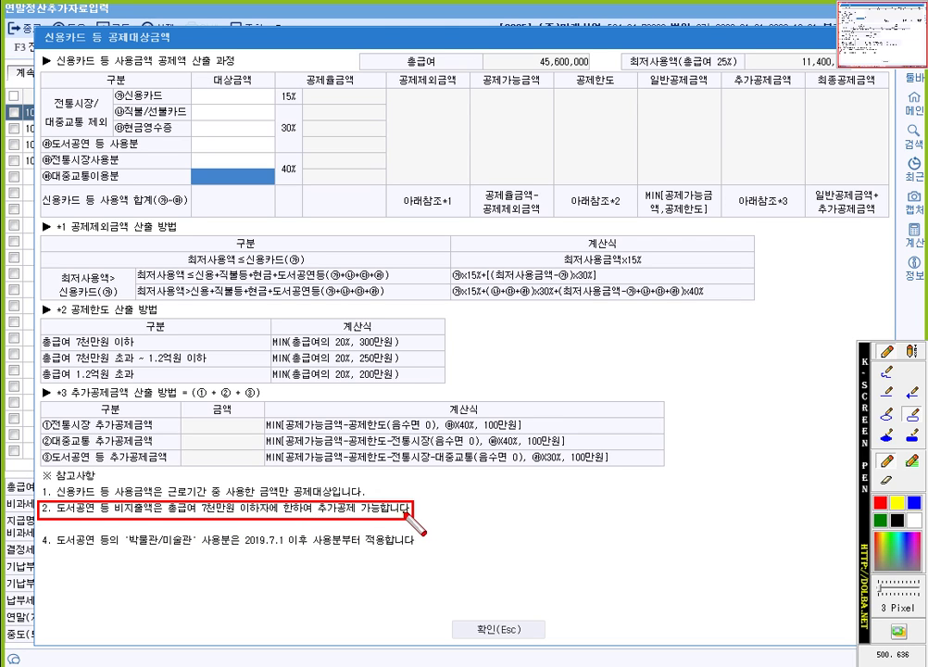
right_click(413, 524)
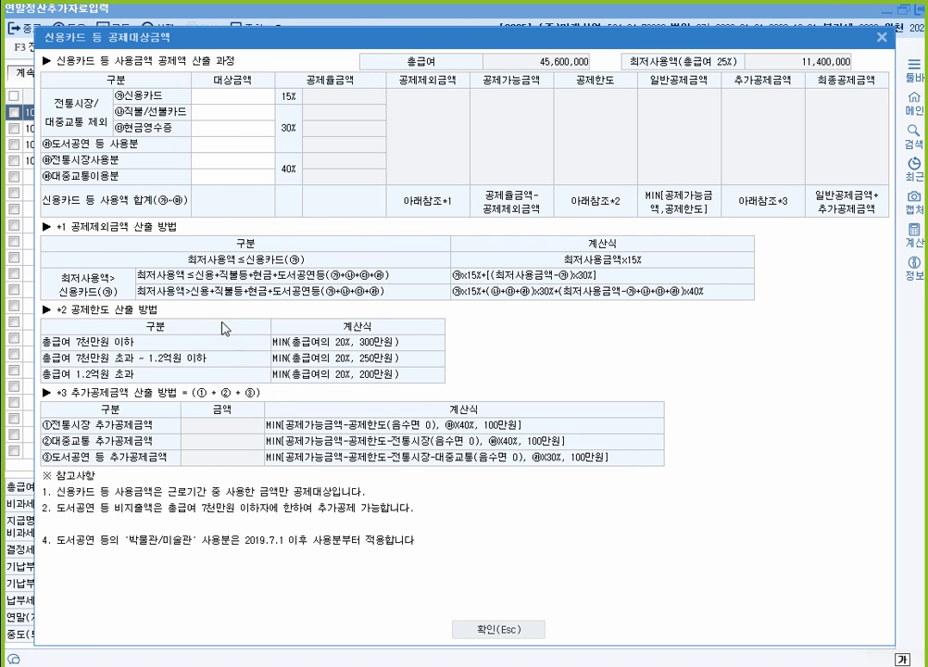
Check the 대상금액 cells for 도서공연 등 사용분 and 신용카드 again, and close the credit card detail.
left_click(240, 151)
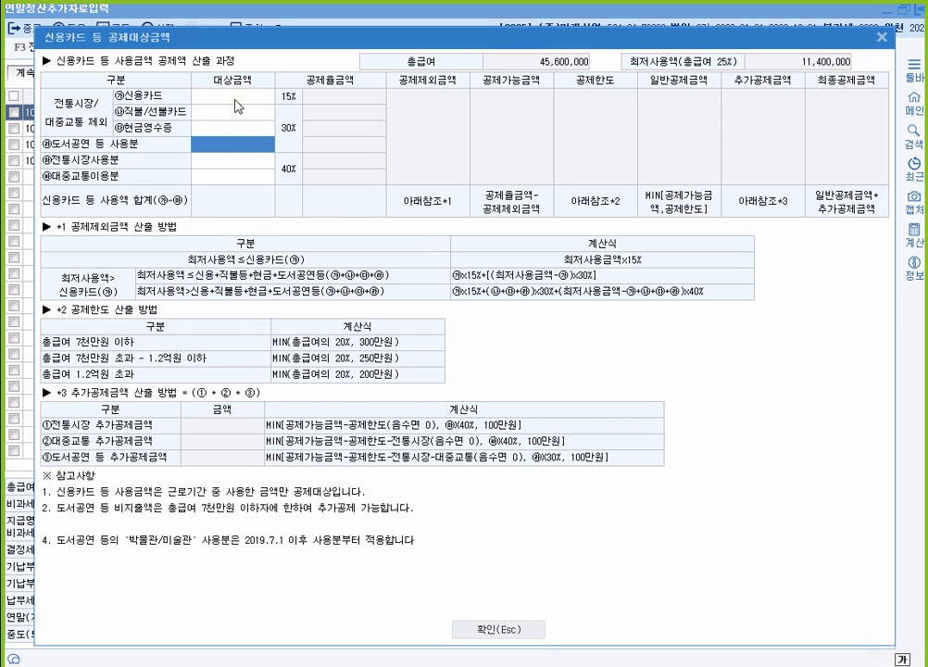
left_click(238, 97)
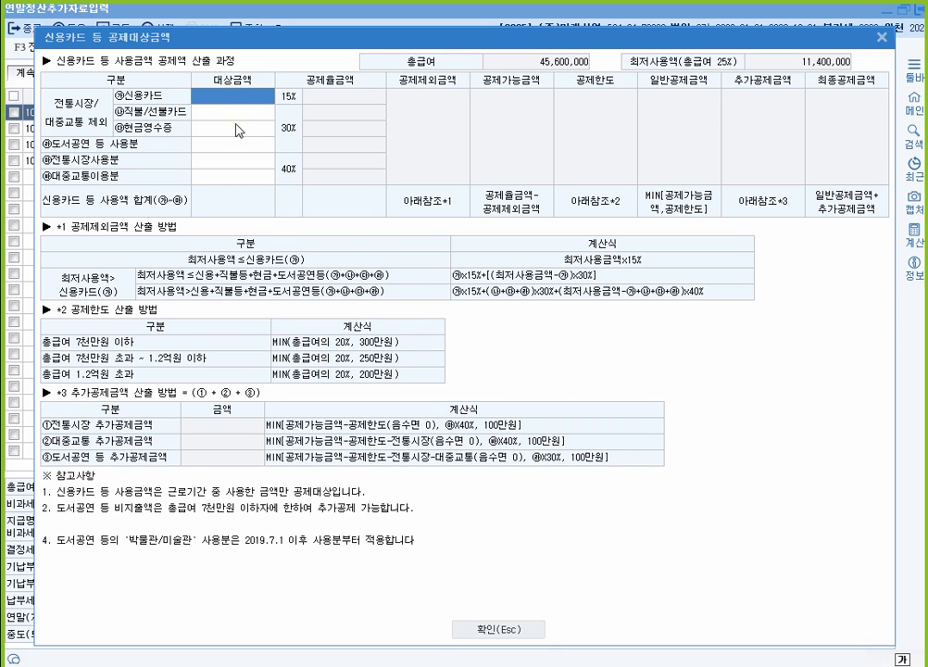
left_click(232, 151)
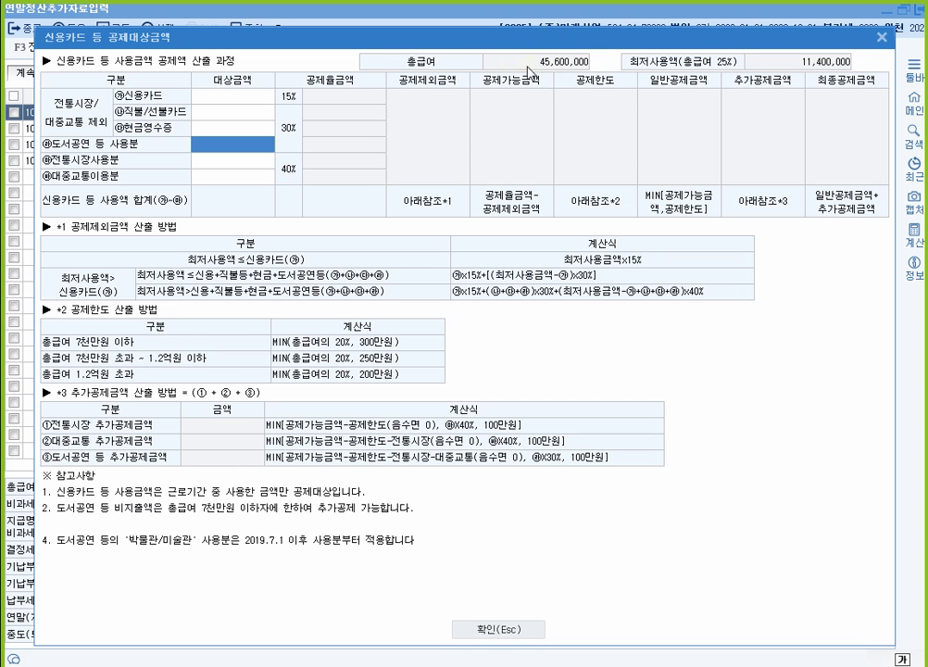
key("Escape")
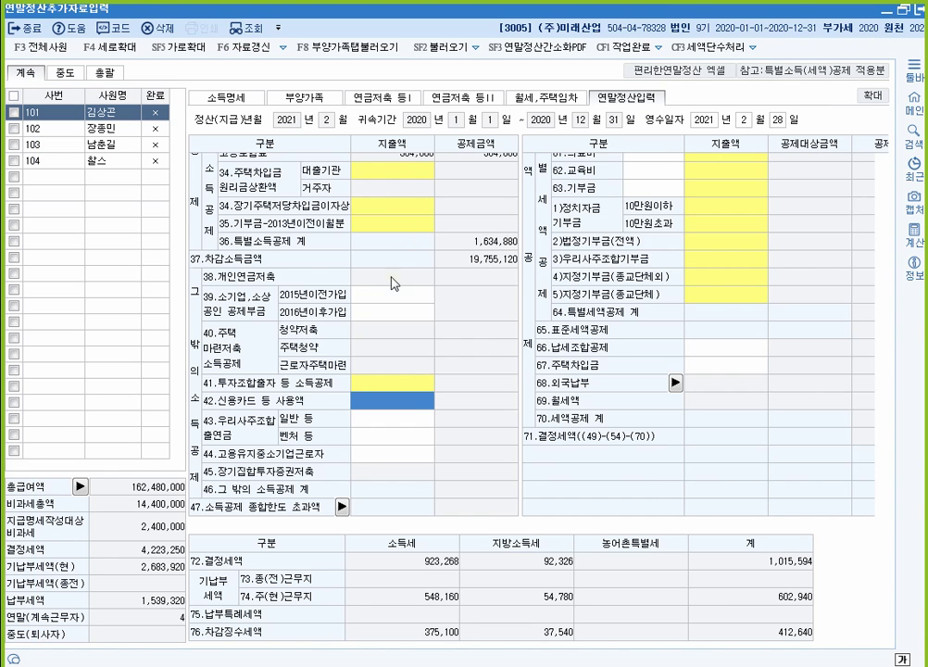
Check 21.총급여 on the 연말정산입력 page and the remaining income deduction items down to item 47.
scroll(390, 277, "up", 6)
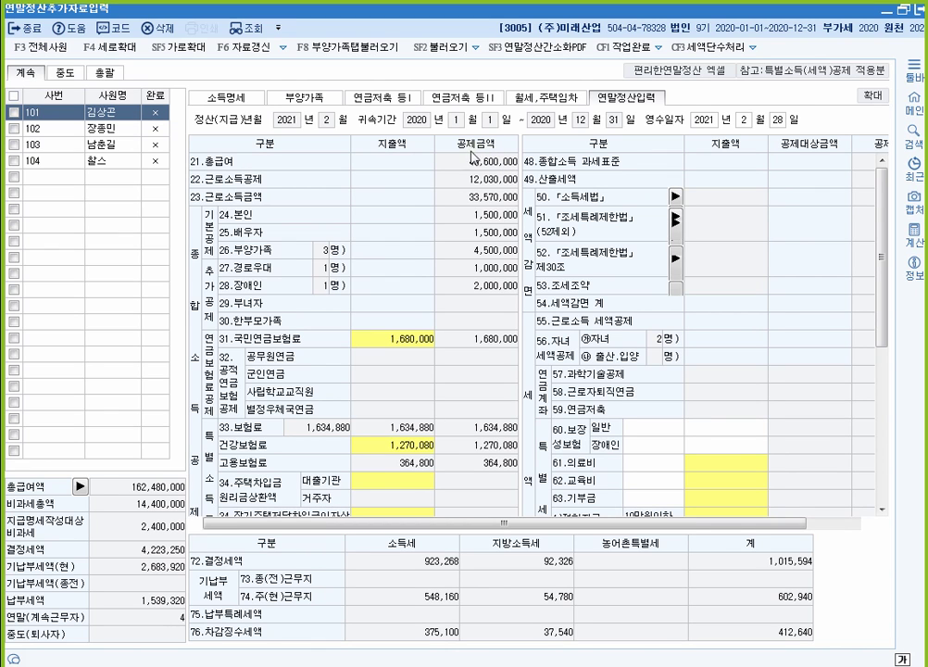
scroll(371, 333, "down", 5)
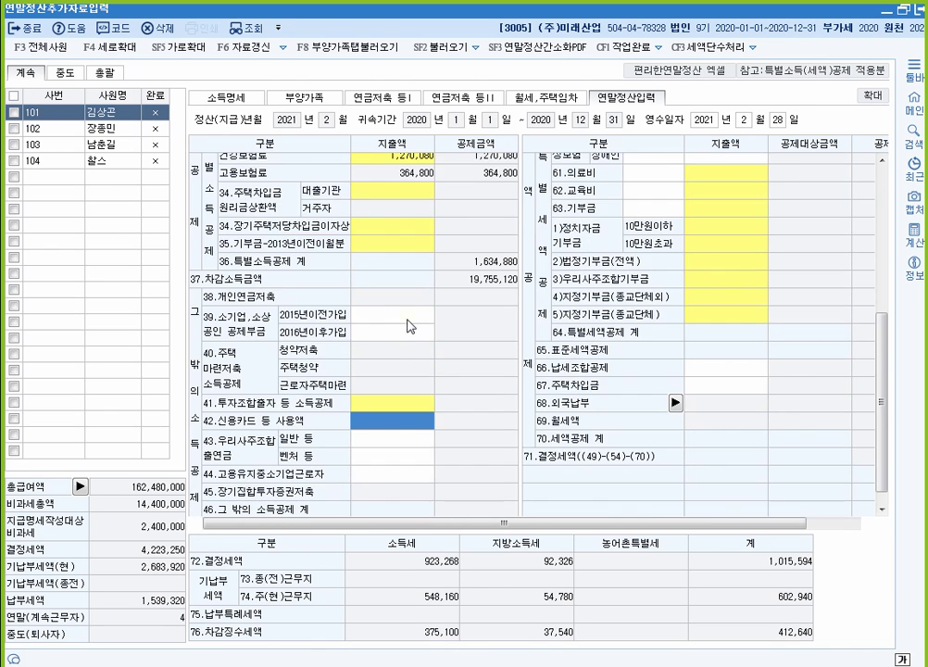
scroll(393, 279, "down", 1)
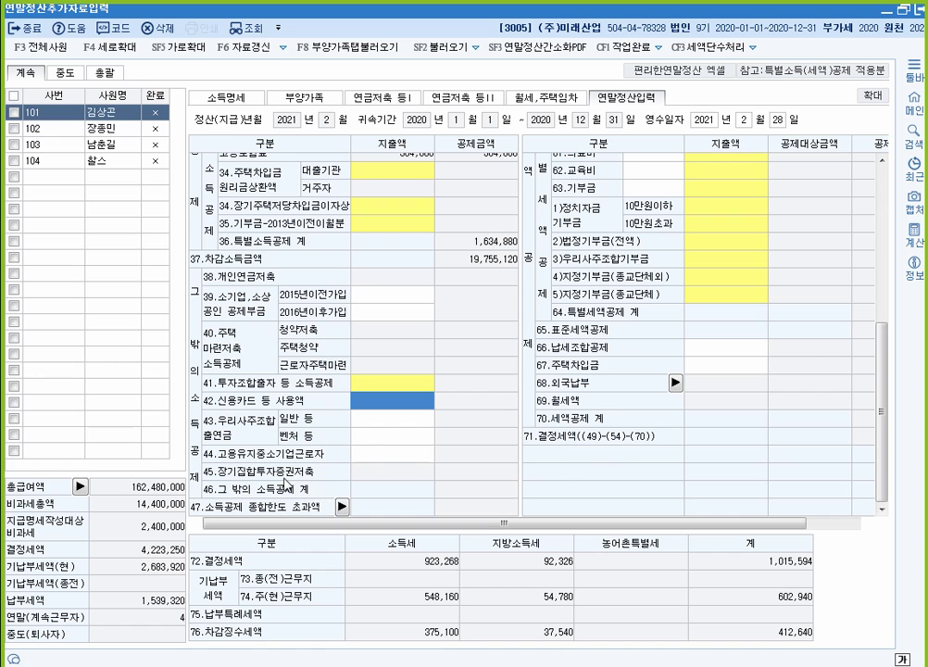
Examine the tax calculation from 48.종합소득 과세표준 through the 55.근로소득 and 56.자녀 tax credits to the special tax credit items.
scroll(739, 423, "up", 5)
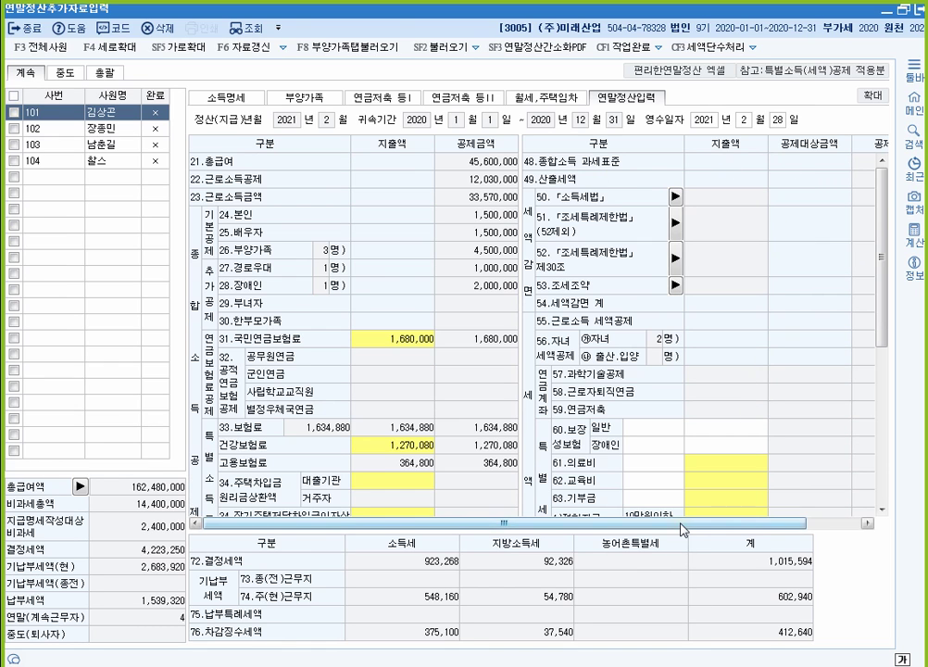
left_click_drag(681, 524, 735, 524)
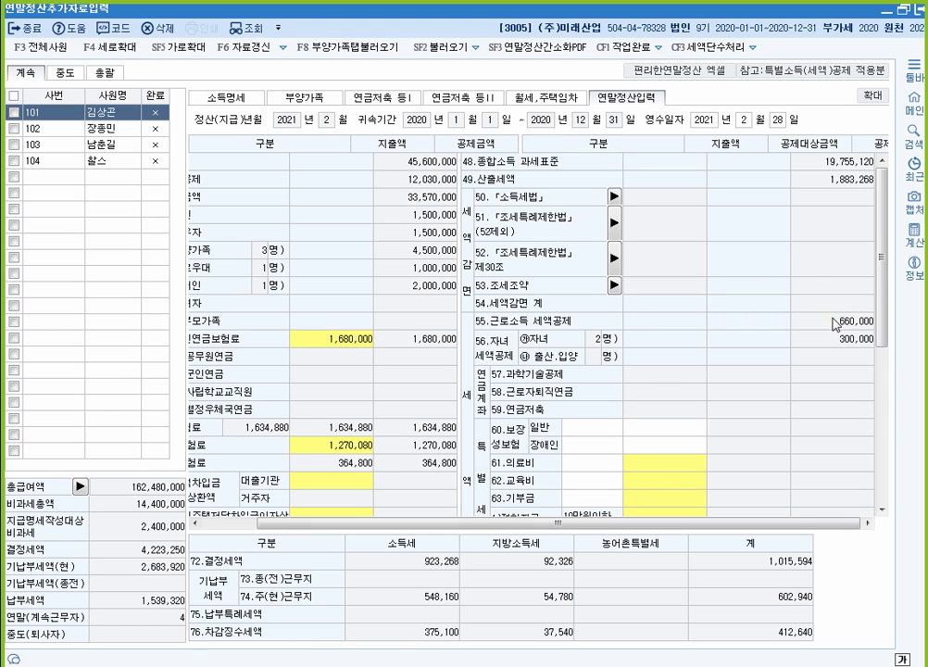
left_click_drag(886, 239, 886, 296)
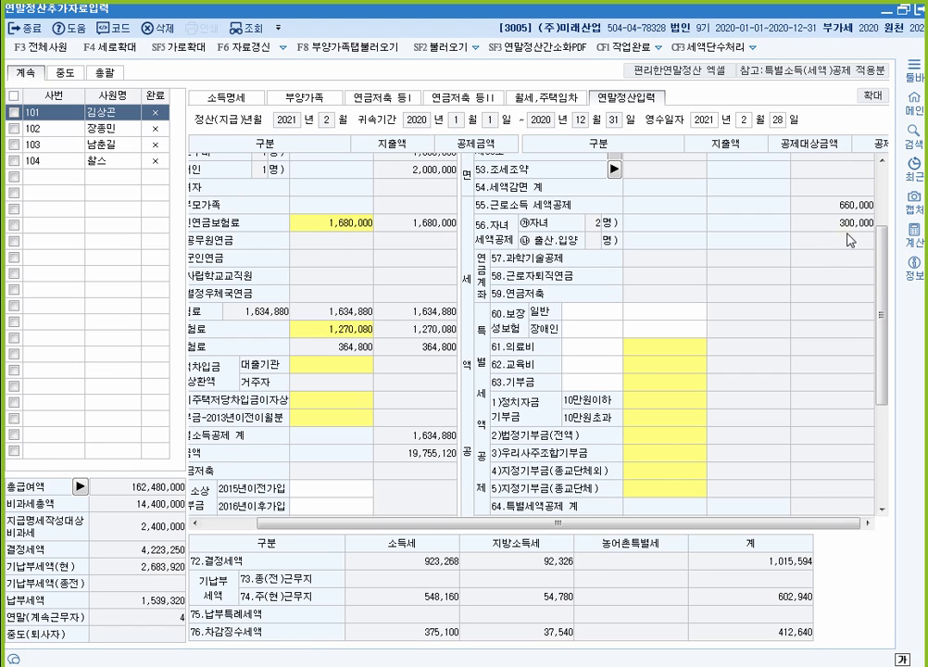
scroll(850, 245, "up", 3)
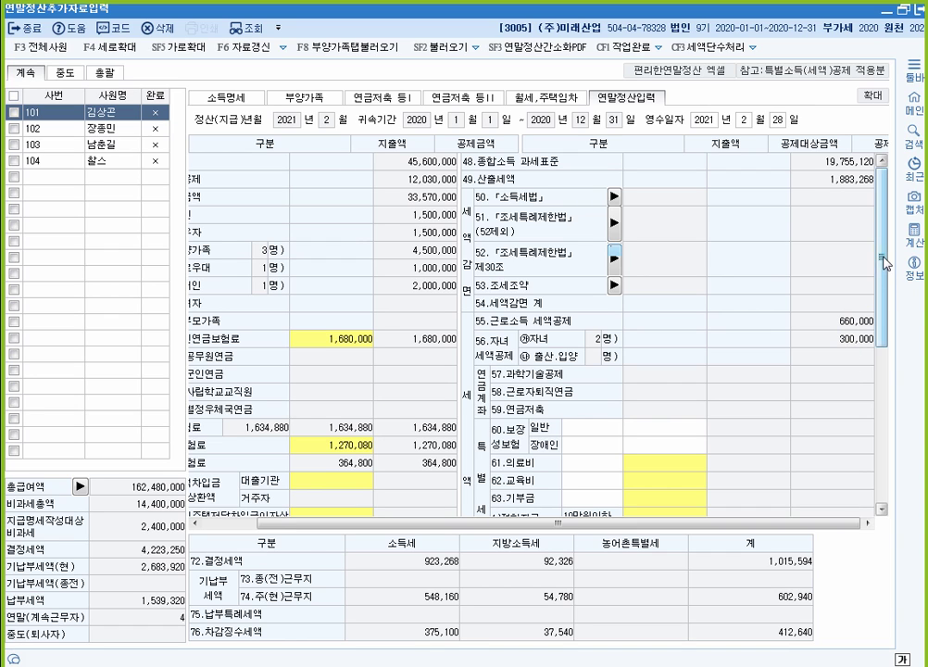
left_click_drag(884, 259, 894, 343)
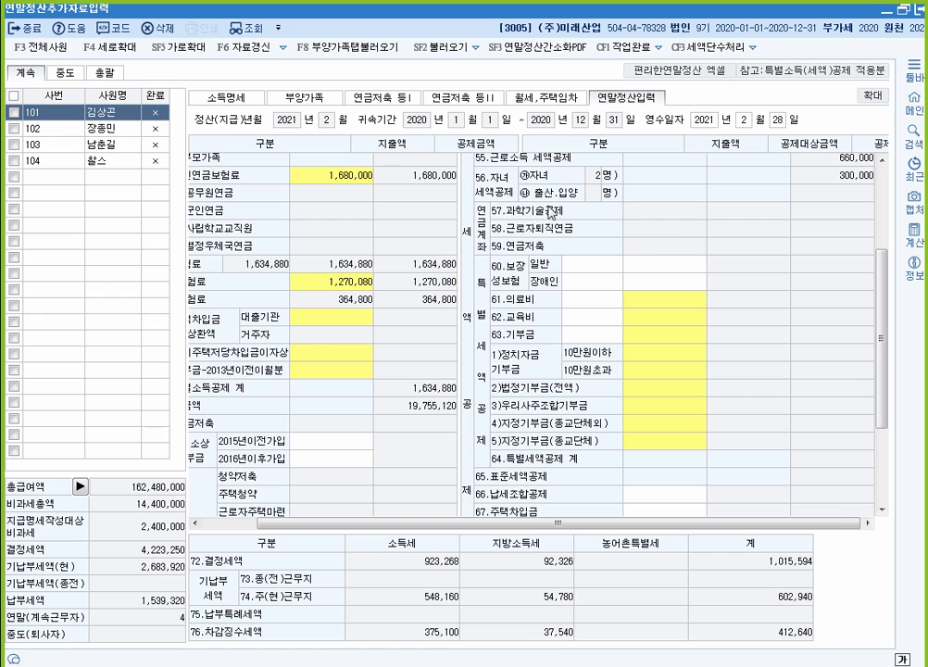
Show the 퇴직연금 and 연금저축 type choices on 연금저축 등I, and briefly outline the references to items 58 and 59 in red.
left_click(387, 104)
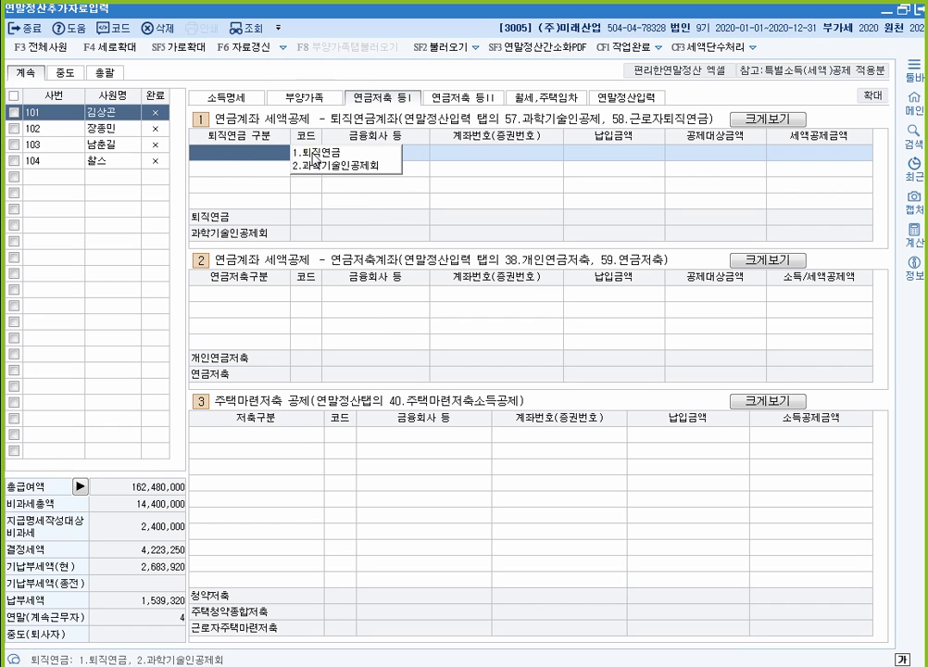
left_click(245, 294)
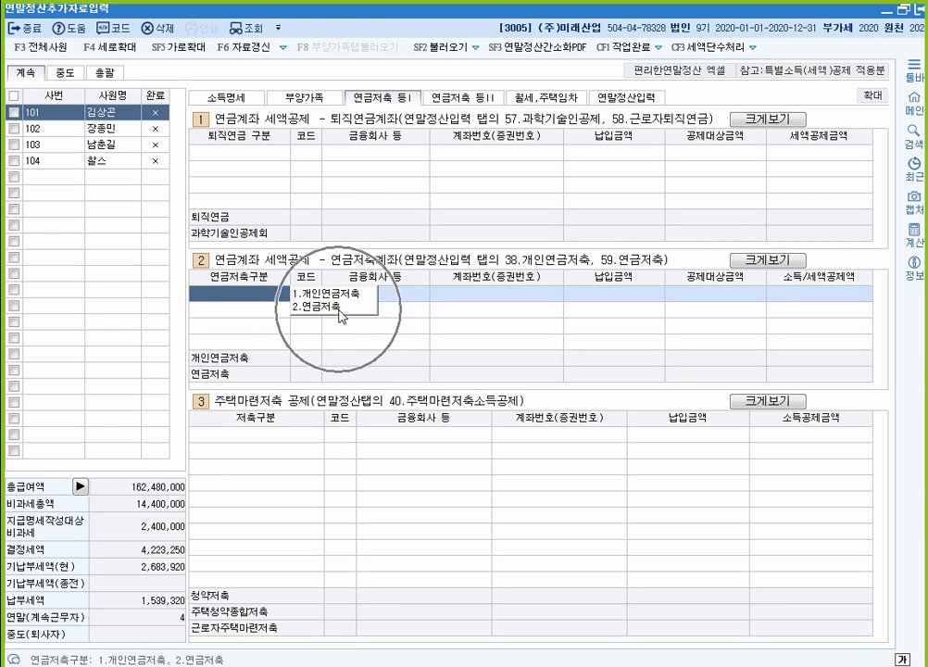
key("ctrl+F12")
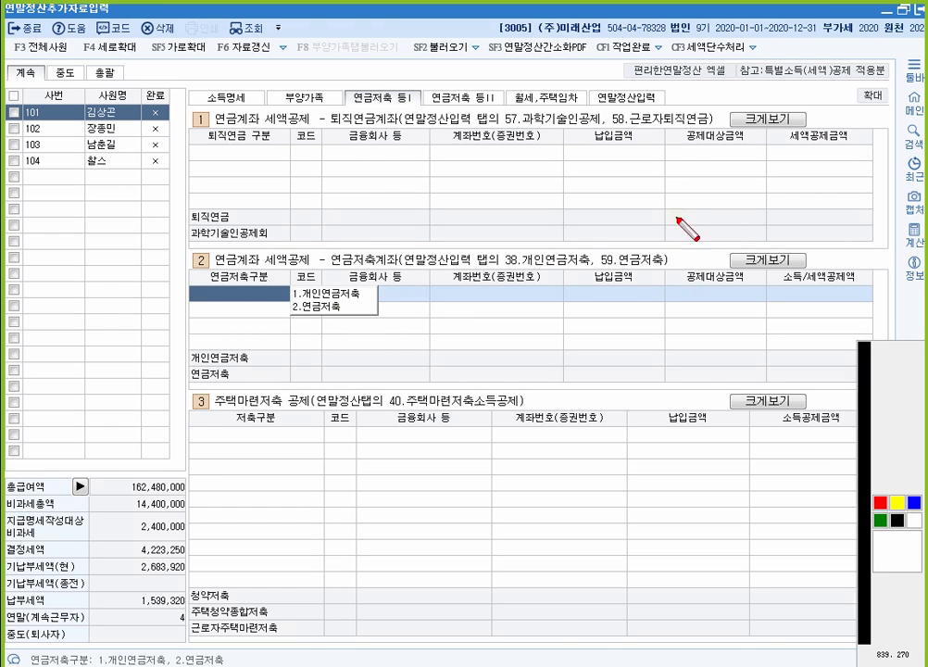
left_click_drag(603, 110, 716, 128)
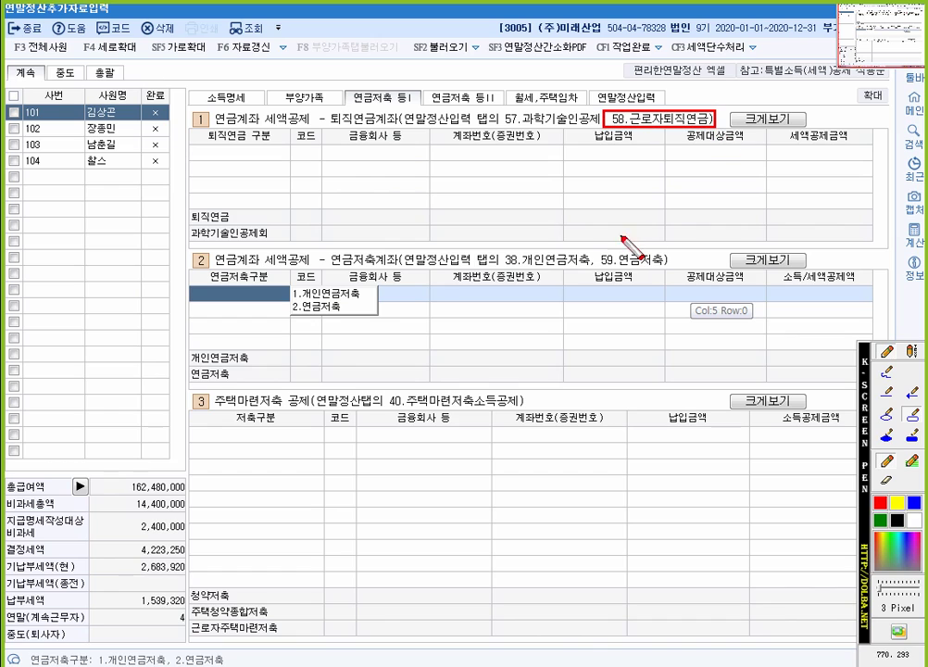
left_click_drag(595, 252, 669, 272)
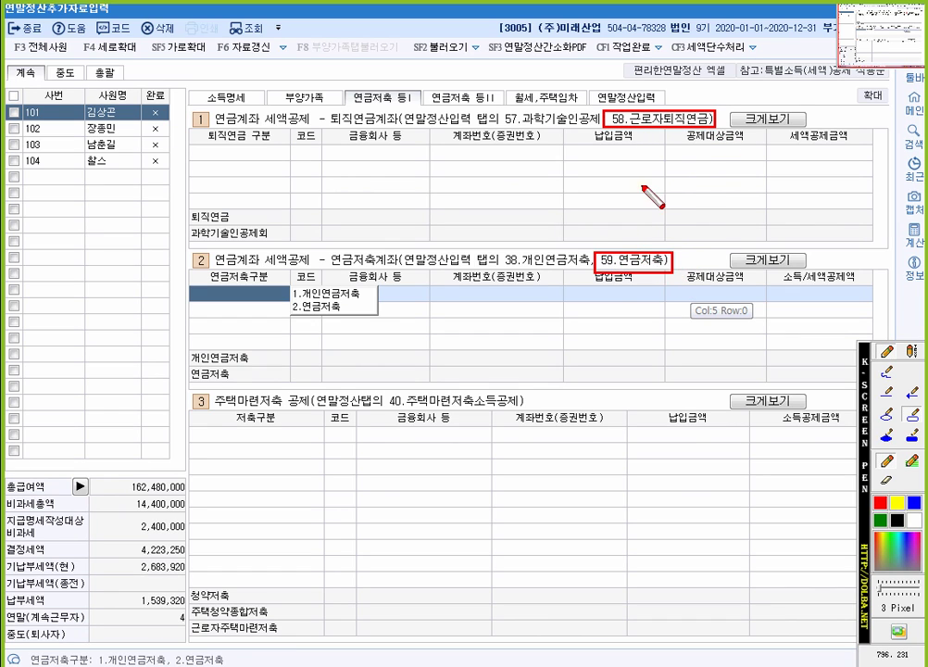
key("Escape")
Check items 57 to 59 on 연말정산입력, and show the type choices of all three sections on 연금저축 등I.
left_click(630, 97)
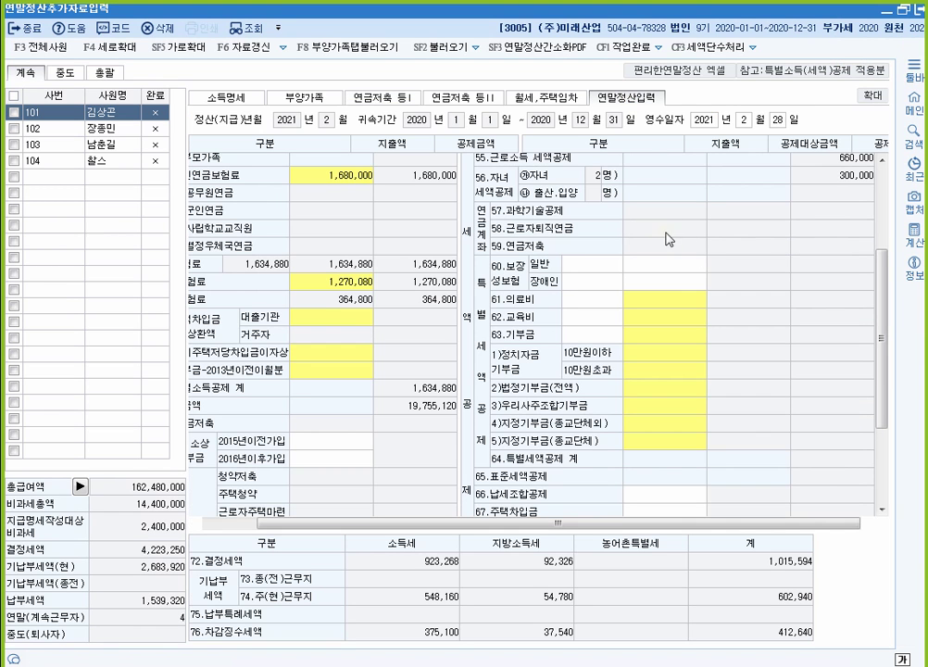
left_click(383, 97)
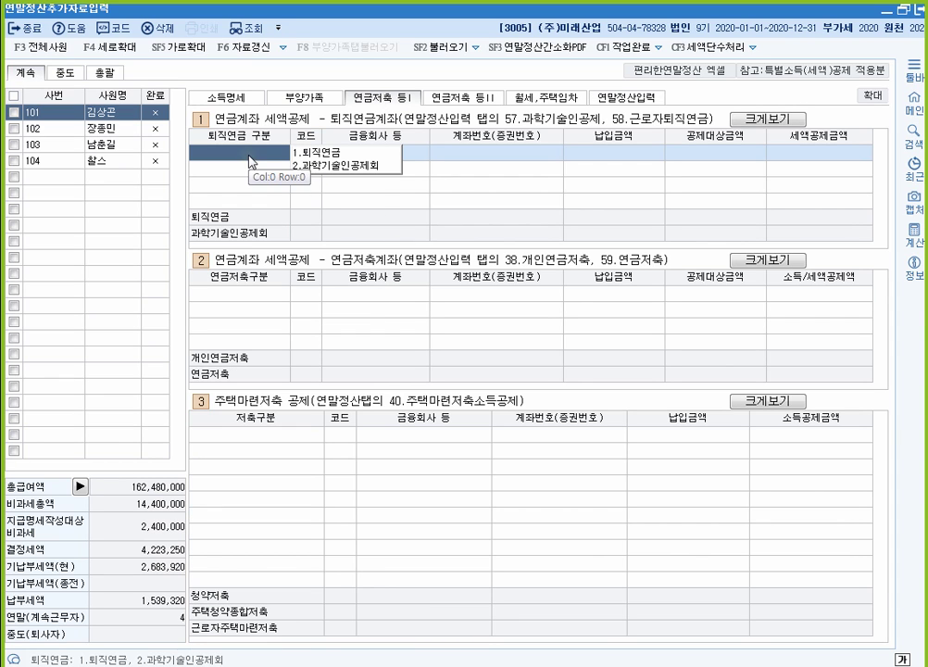
left_click(250, 294)
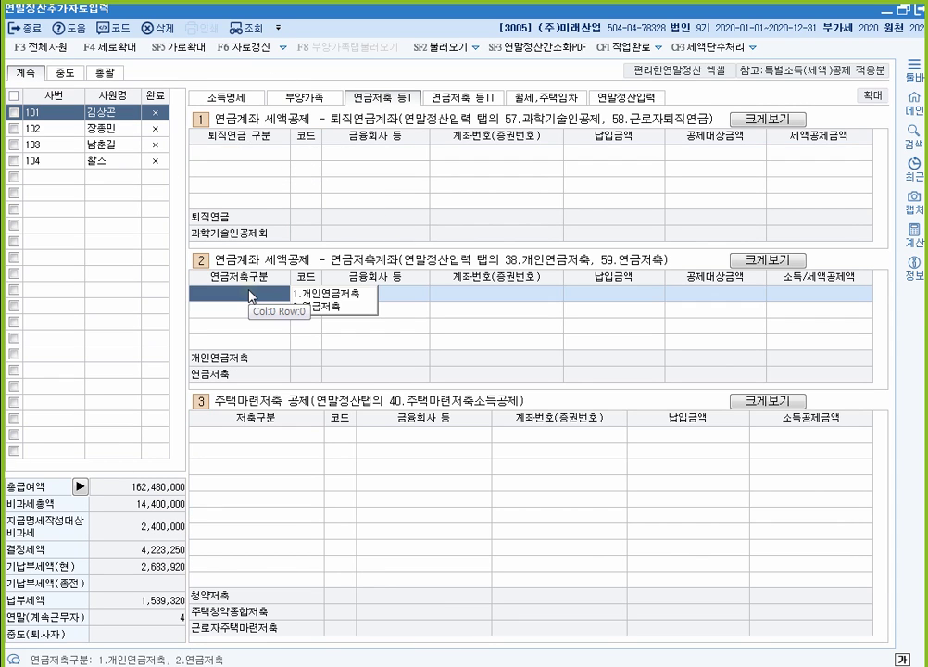
left_click(283, 441)
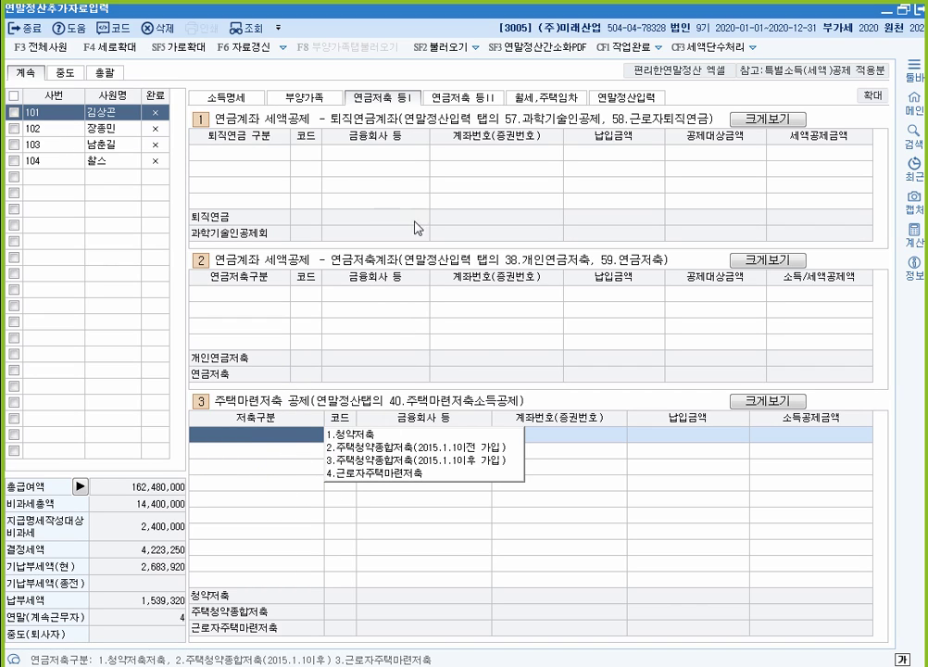
Check the 일반 and 장애인 지출액 cells of item 60.보장성보험 on the 연말정산입력 page.
left_click(626, 96)
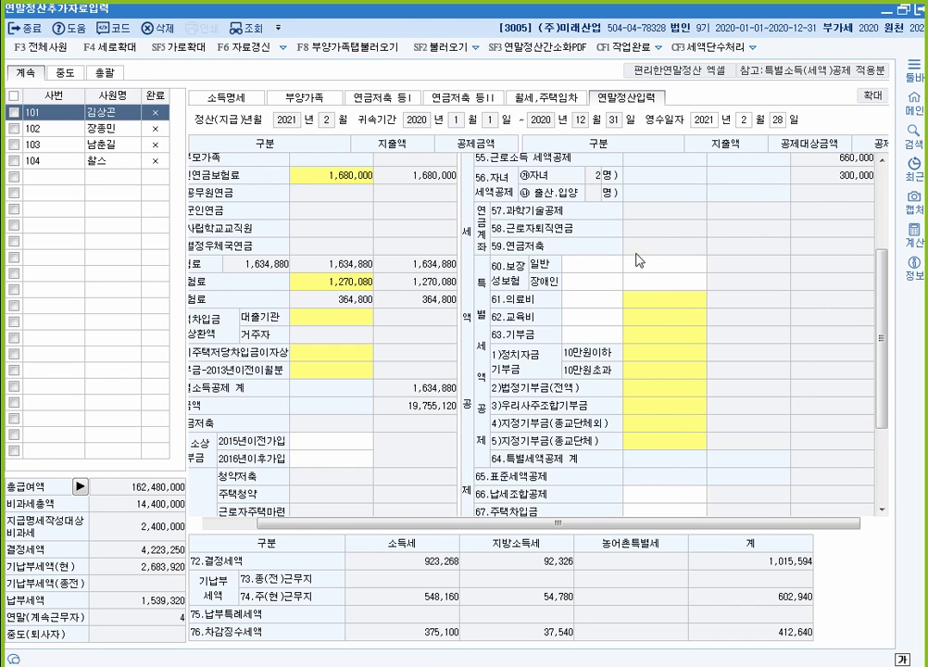
left_click(671, 266)
left_click(675, 281)
left_click(679, 267)
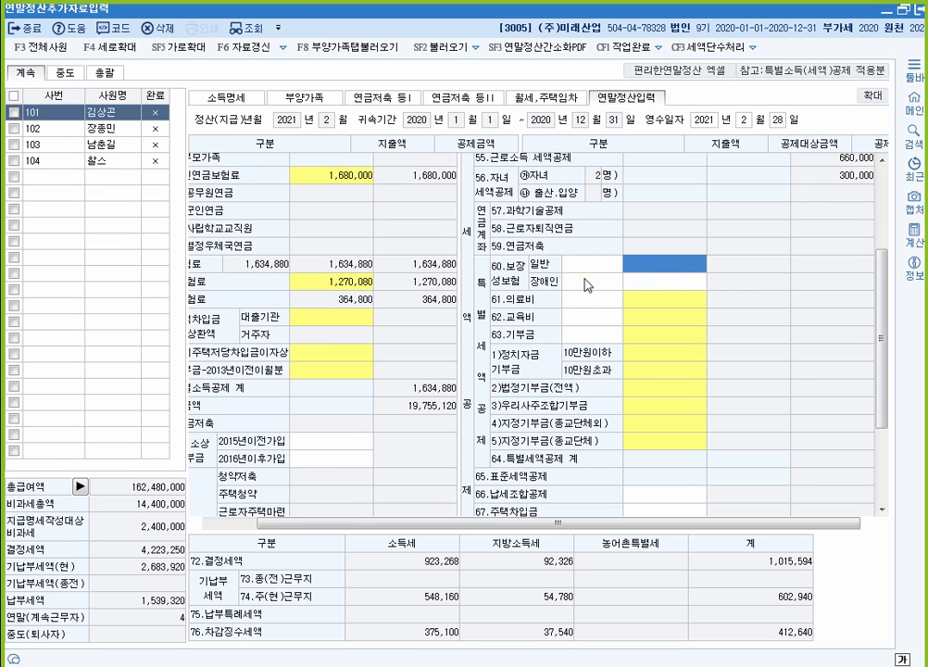
left_click(663, 286)
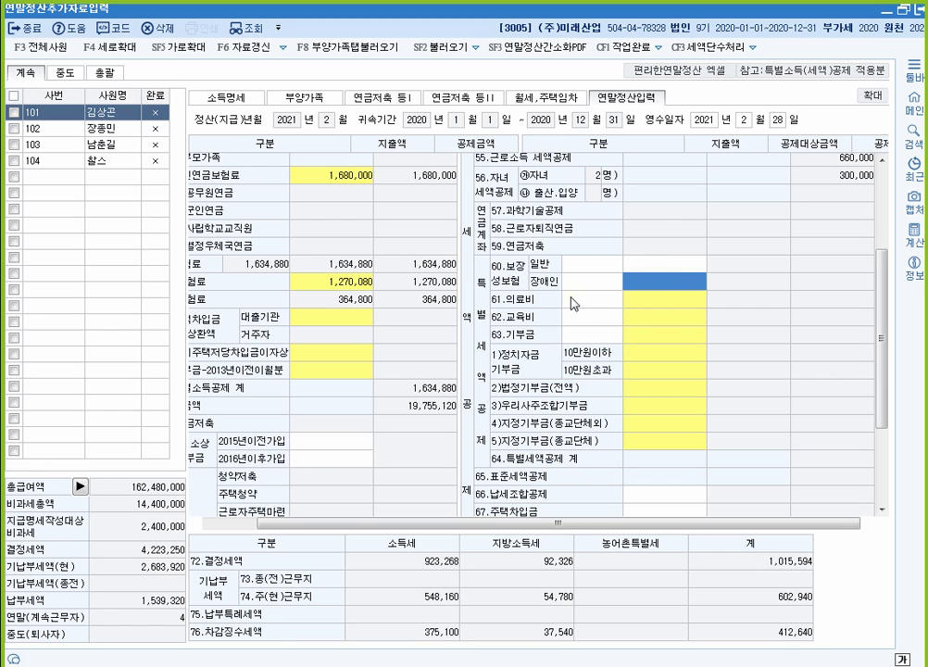
Open the 61.의료비 details and check the 지출액 cells for 본인,65세 이상자, 장애인.건강보험산정특례자 and 그 밖의 공제대상자.
left_click(648, 304)
left_click(660, 305)
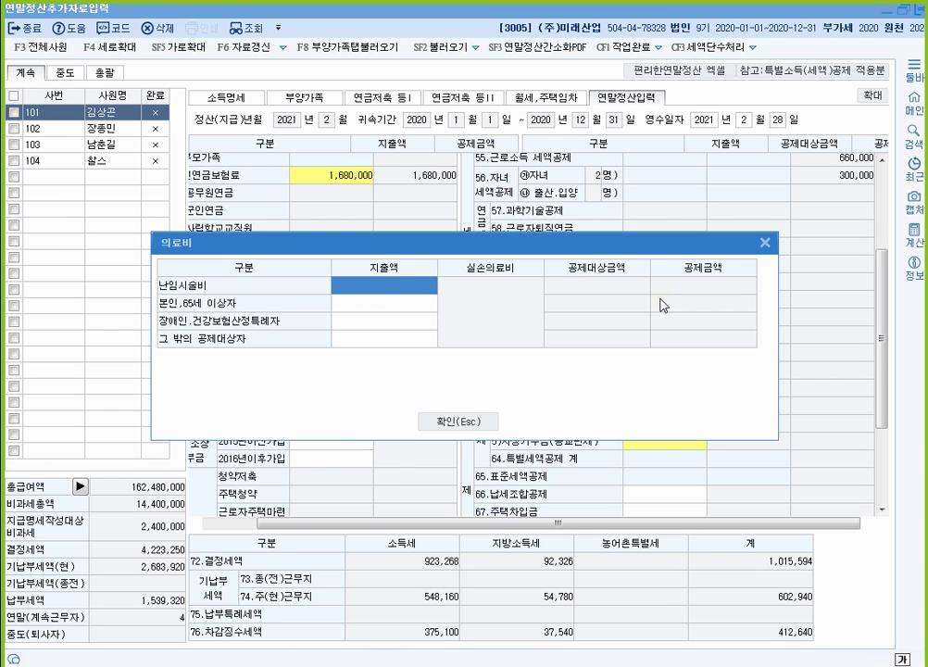
left_click_drag(347, 245, 338, 170)
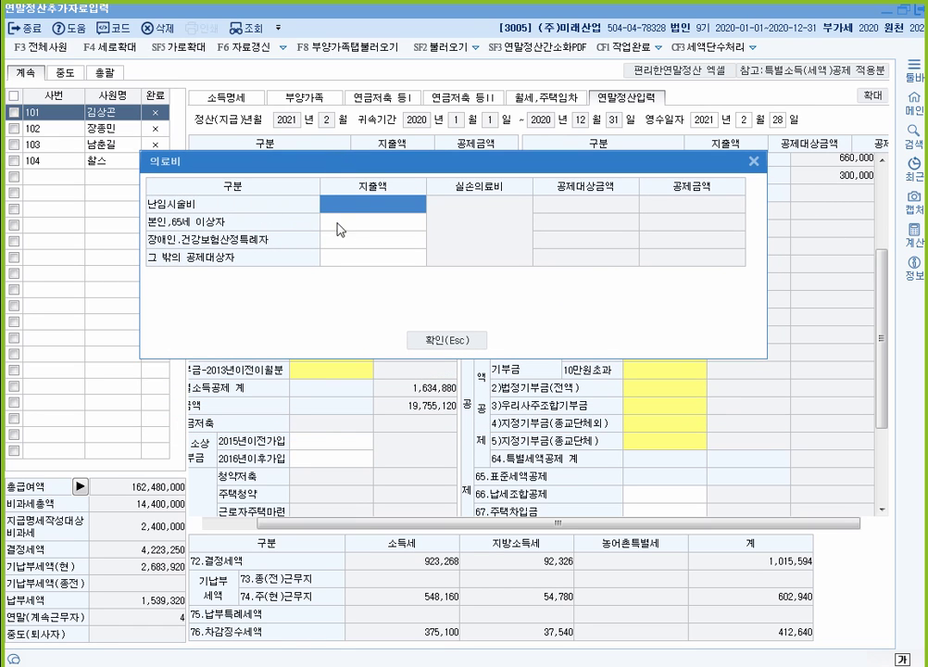
left_click(375, 223)
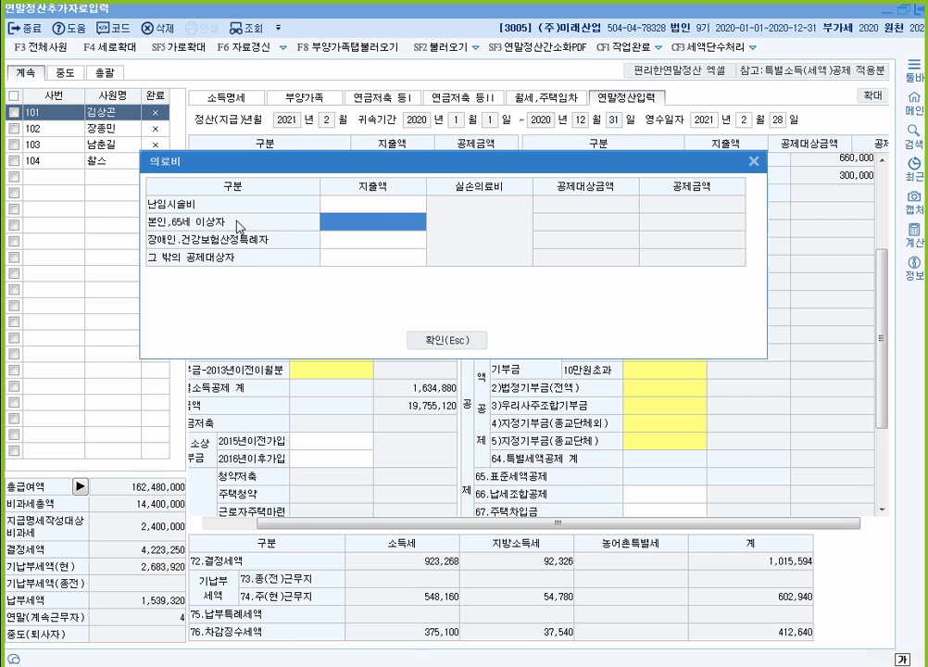
left_click(383, 246)
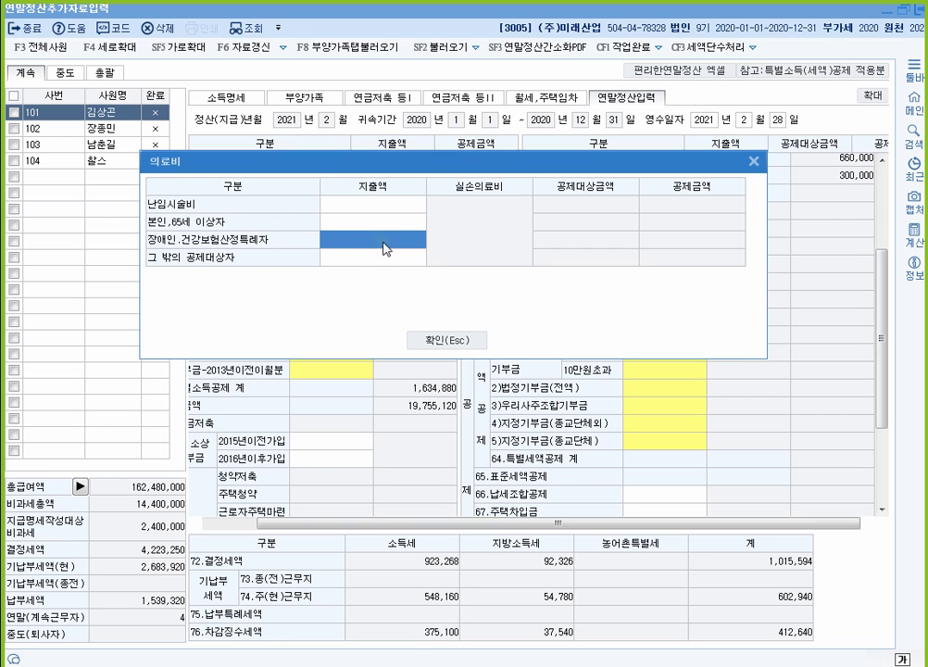
left_click(371, 261)
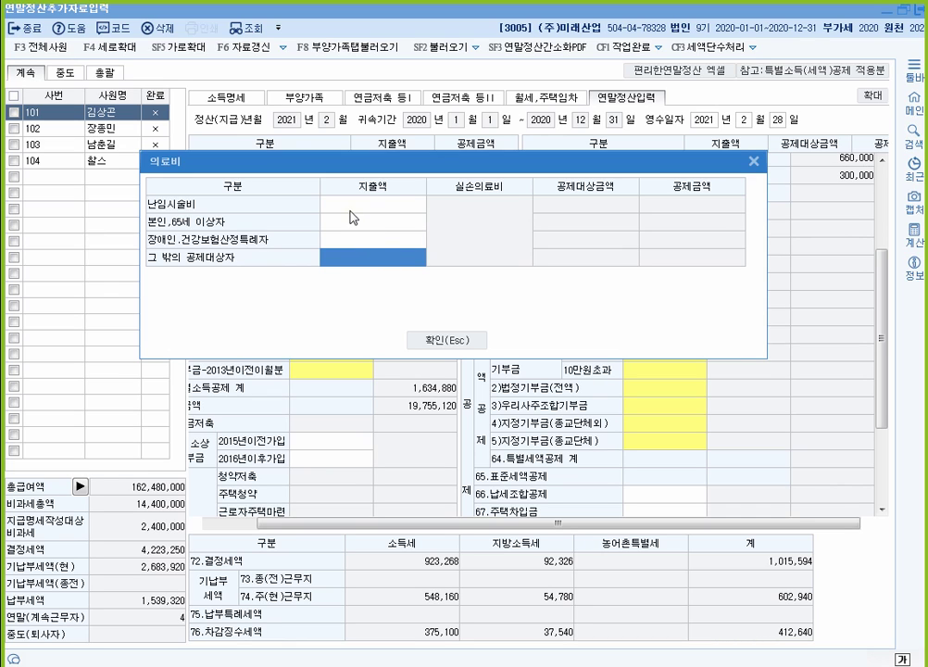
Compare the 본인,65세 이상자 and 장애인.건강보험산정특례자 medical expense cells, and check the 난임시술비 cell.
key("Up")
key("Up")
left_click(383, 245)
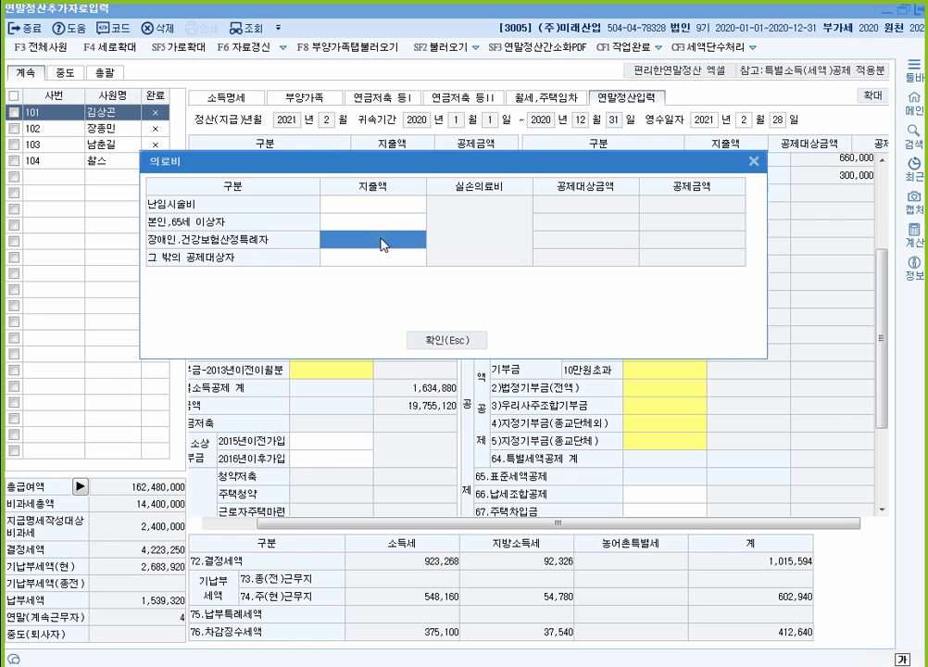
left_click(375, 223)
left_click(379, 243)
left_click(384, 224)
left_click(383, 240)
left_click(389, 225)
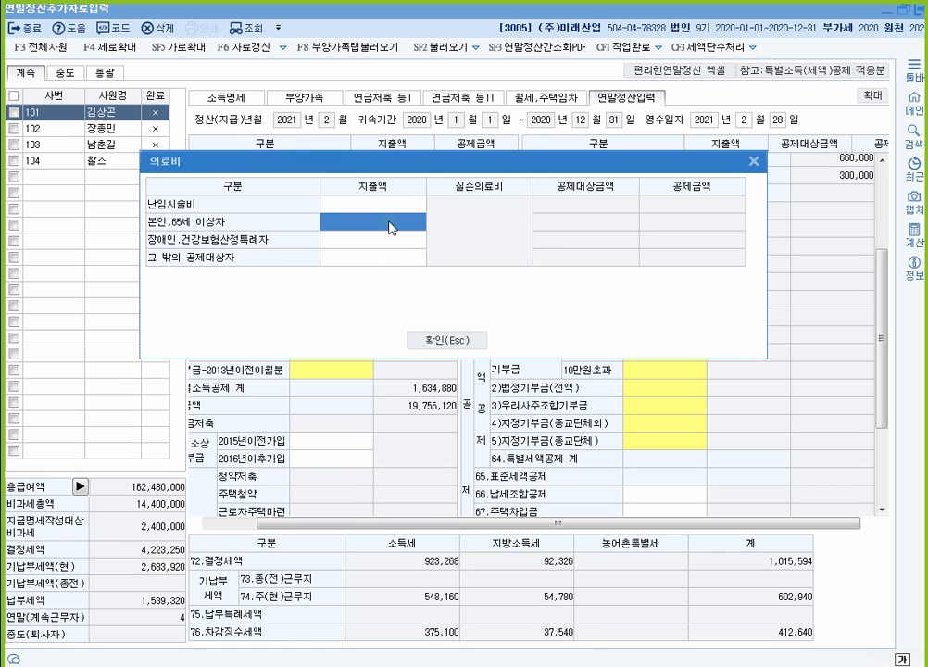
left_click(376, 205)
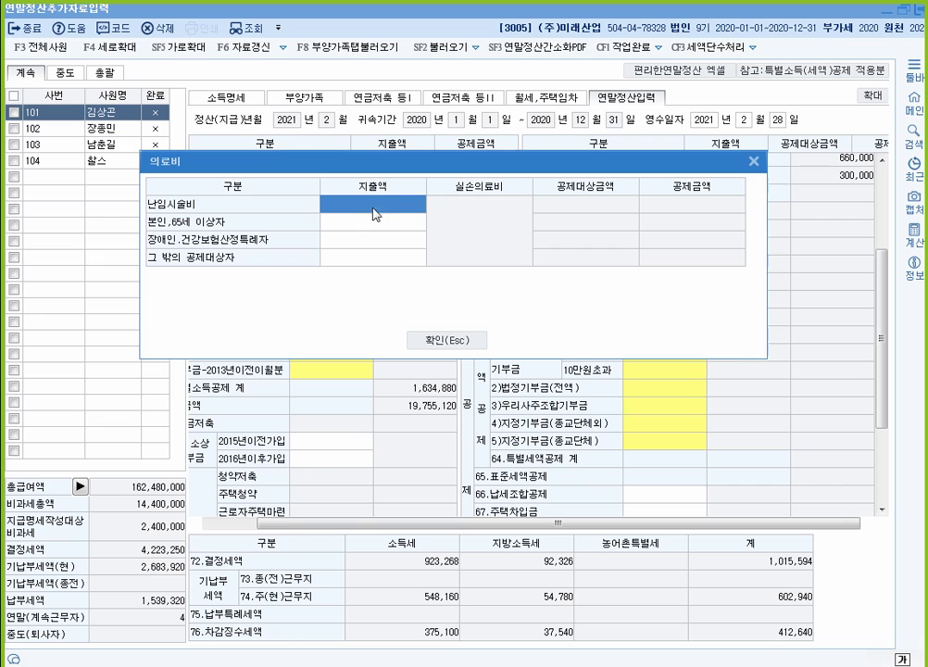
left_click(446, 342)
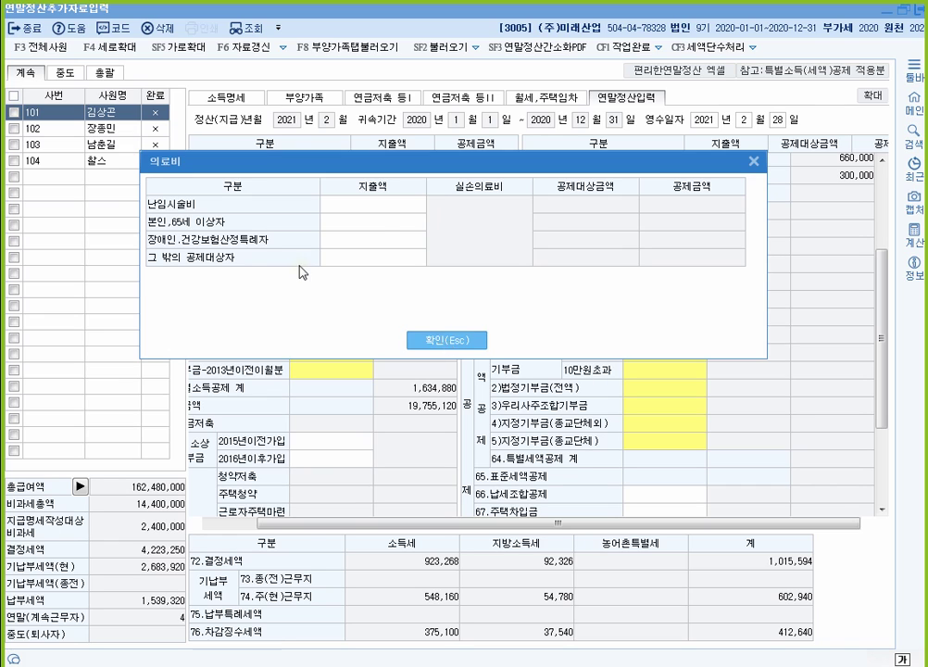
Go through the 지출액 cells of all four 의료비 categories from 난임시술비 to 그 밖의 공제대상자, and close the medical expense details.
left_click(388, 207)
left_click(394, 222)
left_click(399, 240)
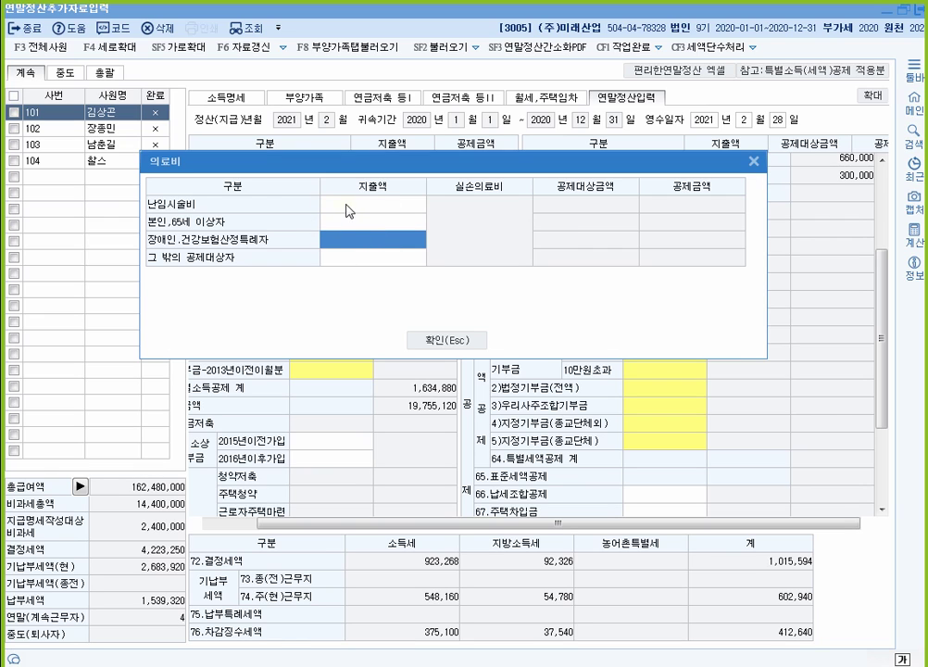
left_click(375, 225)
left_click(383, 240)
left_click(370, 260)
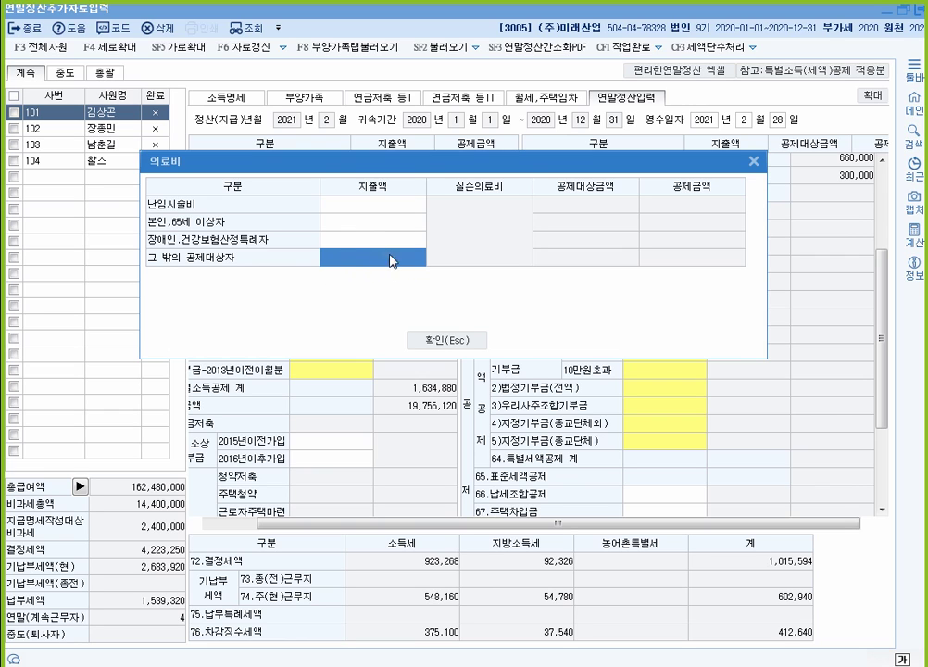
left_click(454, 341)
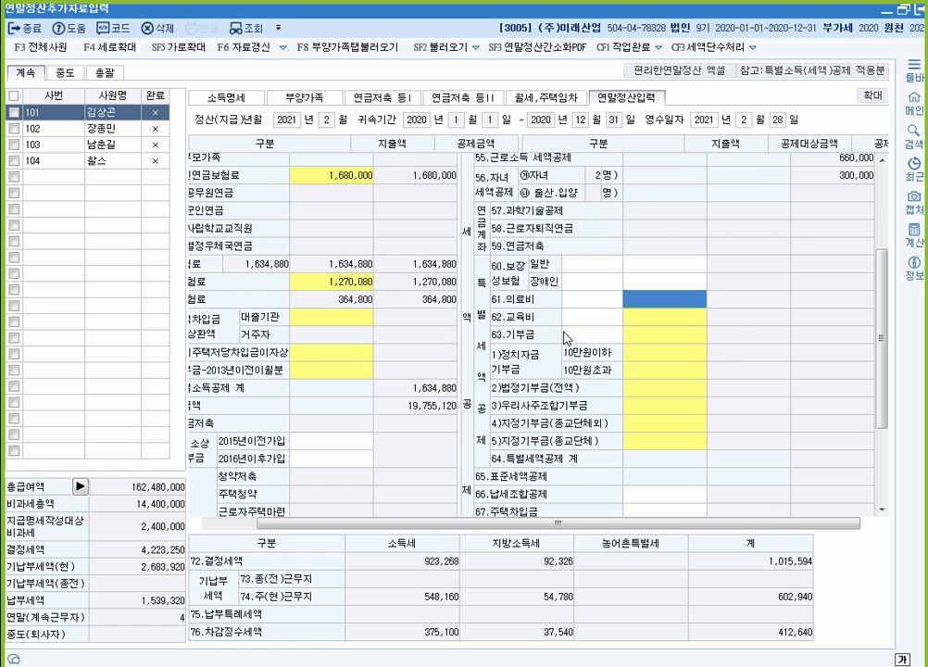
Open the 62.교육비 details and check the 본인(전액) expense cell.
left_click(660, 323)
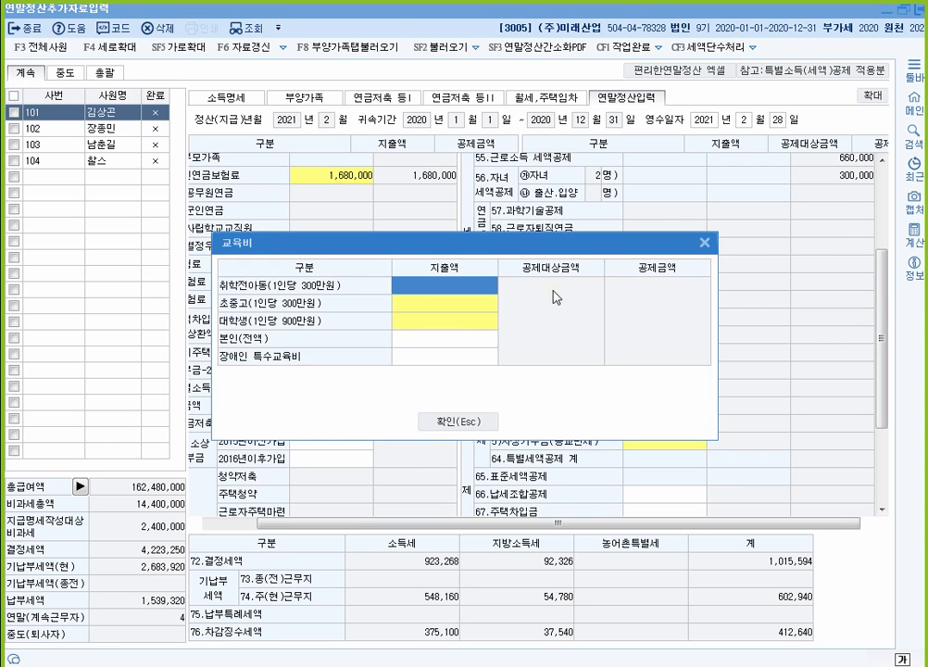
left_click_drag(450, 250, 442, 162)
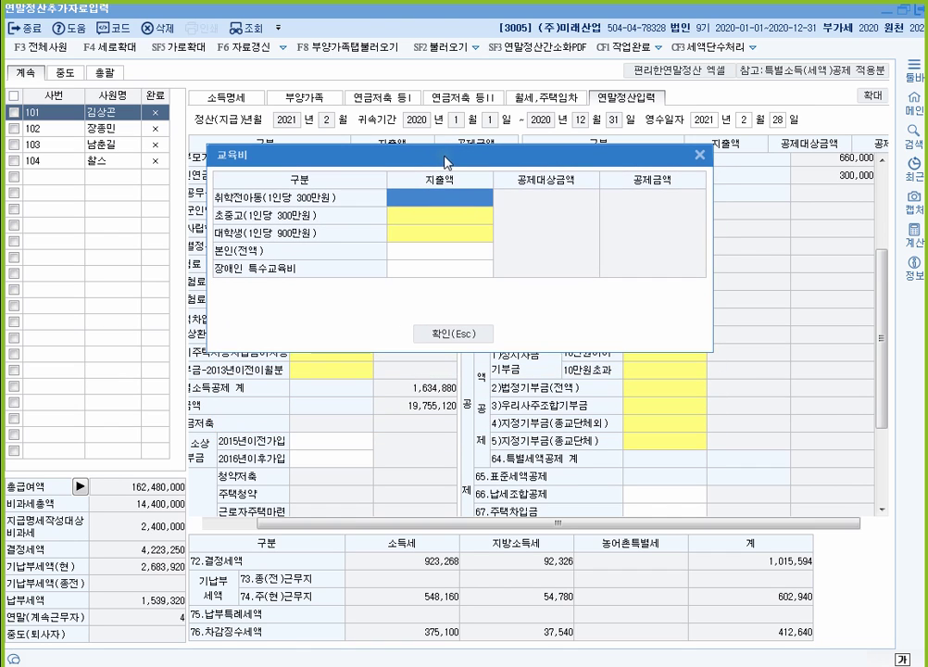
left_click(451, 252)
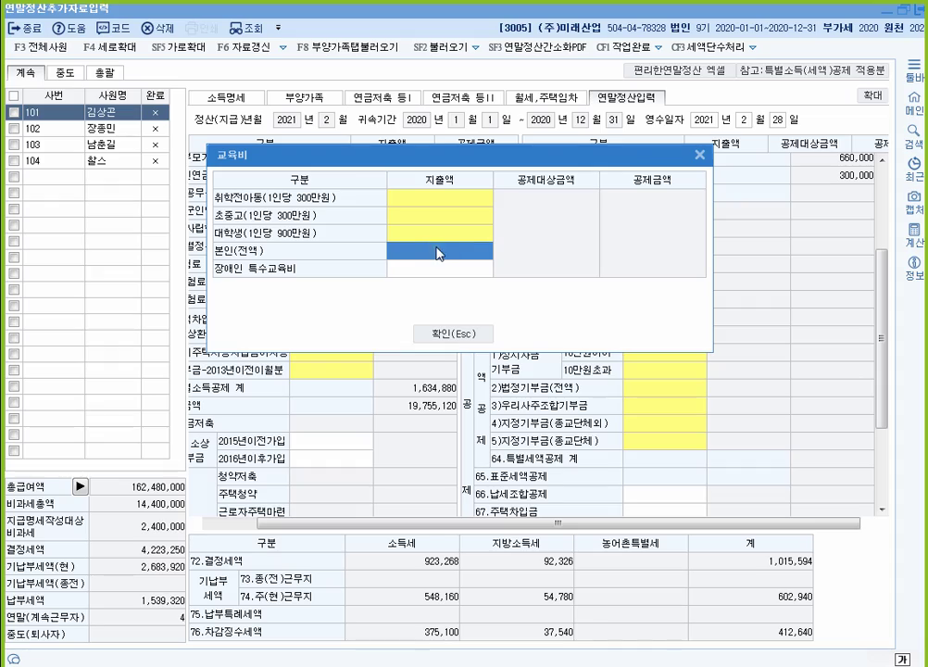
In the Hancom notes document 20210127.hwp, add the line "- 대학원 본인만" below the 체험학습비 limit under 교육비 세액공제.
left_click(406, 665)
scroll(355, 344, "up", 2)
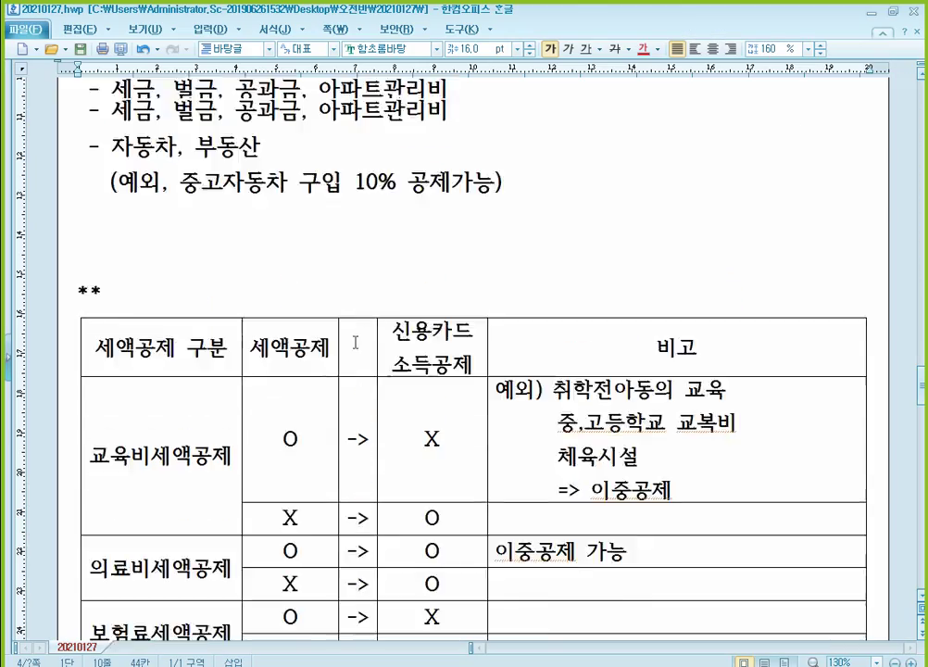
scroll(355, 343, "up", 15)
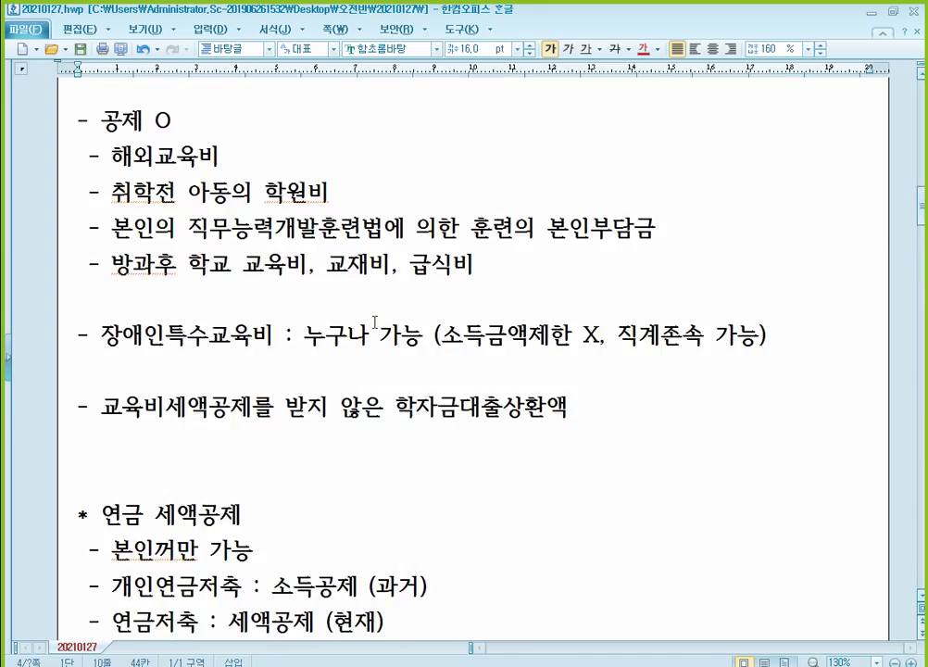
scroll(373, 318, "down", 1)
scroll(375, 321, "up", 5)
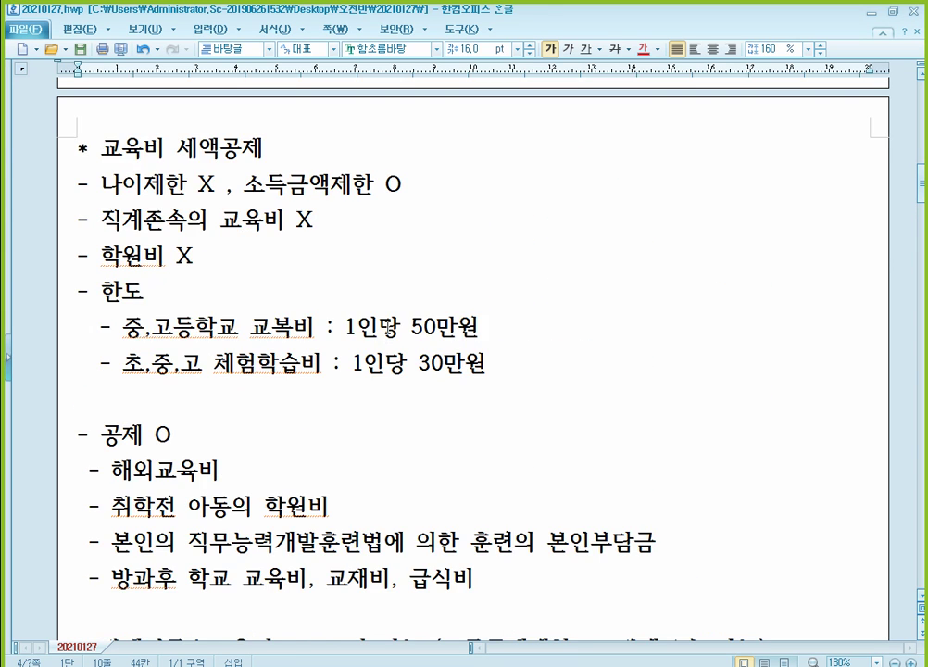
left_click(205, 403)
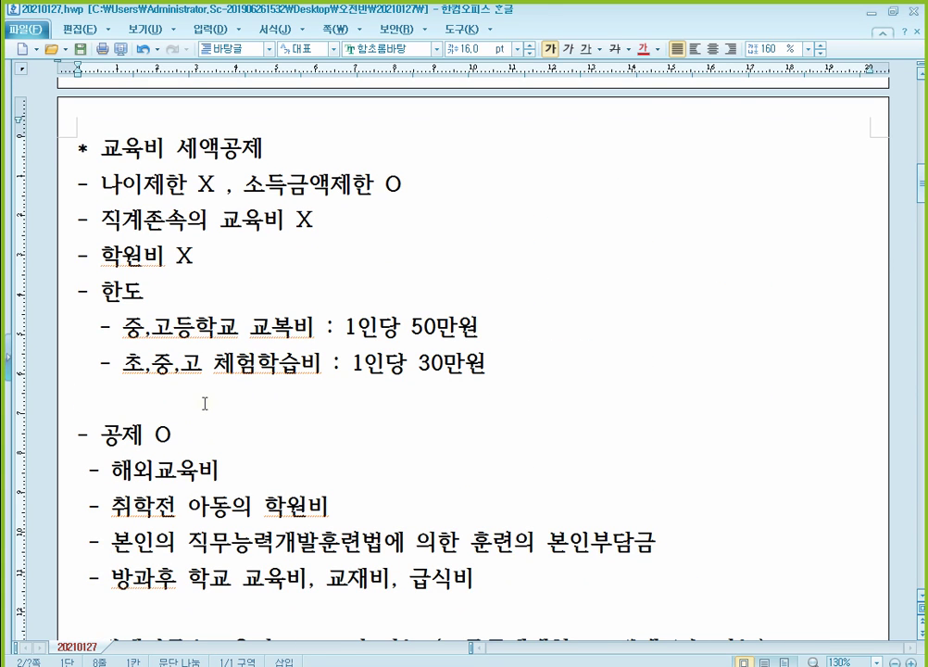
key("Return")
key("Return")
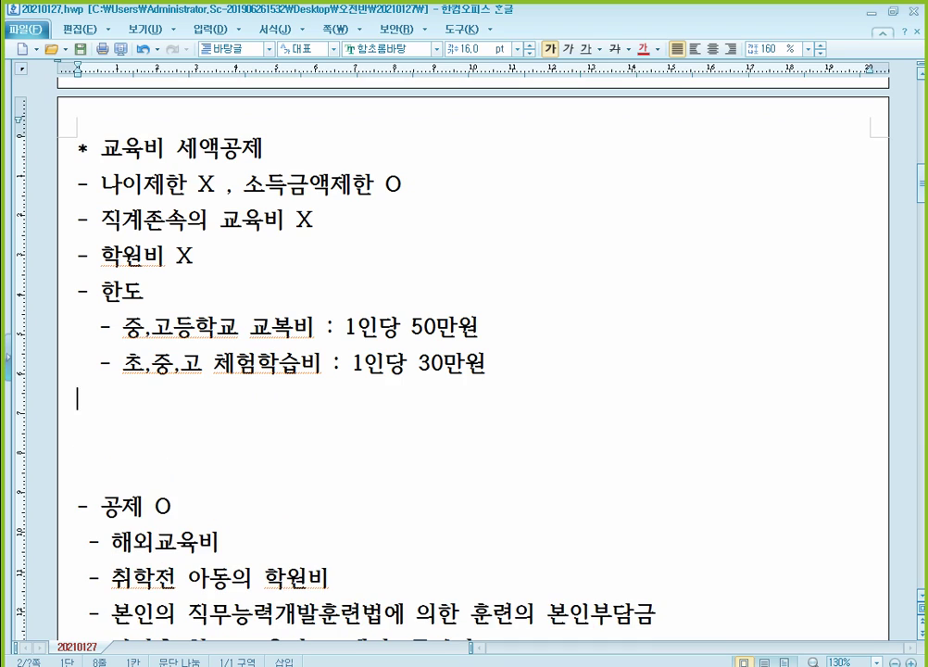
type("-  대학원 본이")
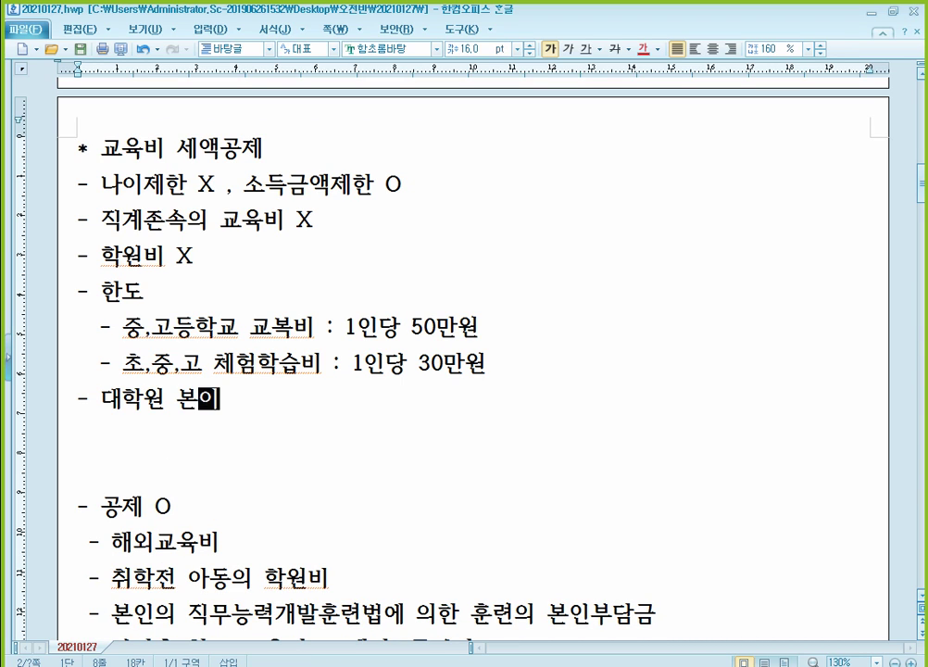
type("ㄴ만")
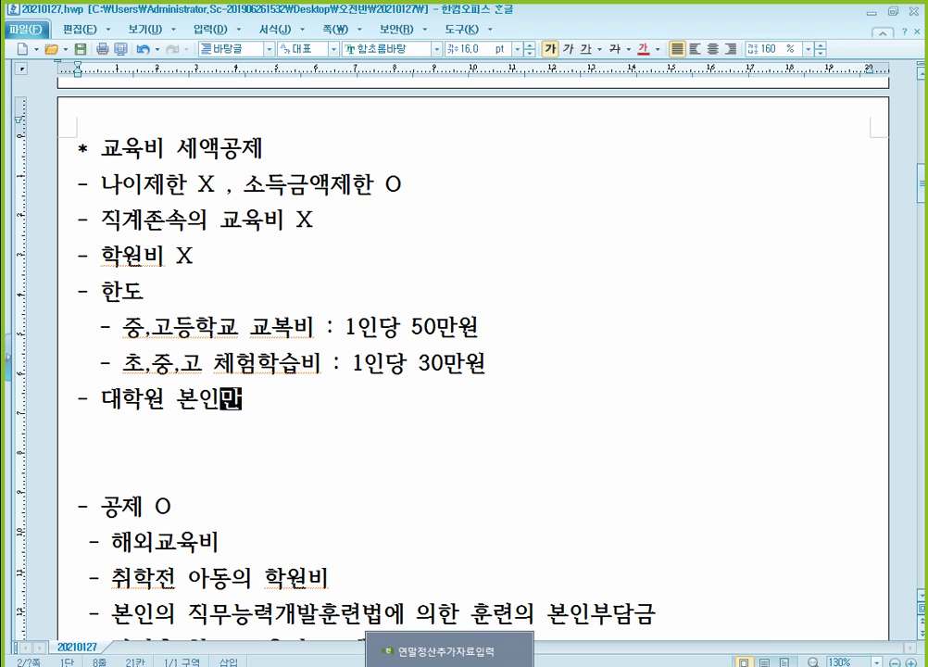
Return to 연말정산추가자료입력, view the 초중고 entry list, check the 대학생 and 장애인 특수교육비 cells, and close the 교육비 details.
left_click(449, 662)
left_click(439, 252)
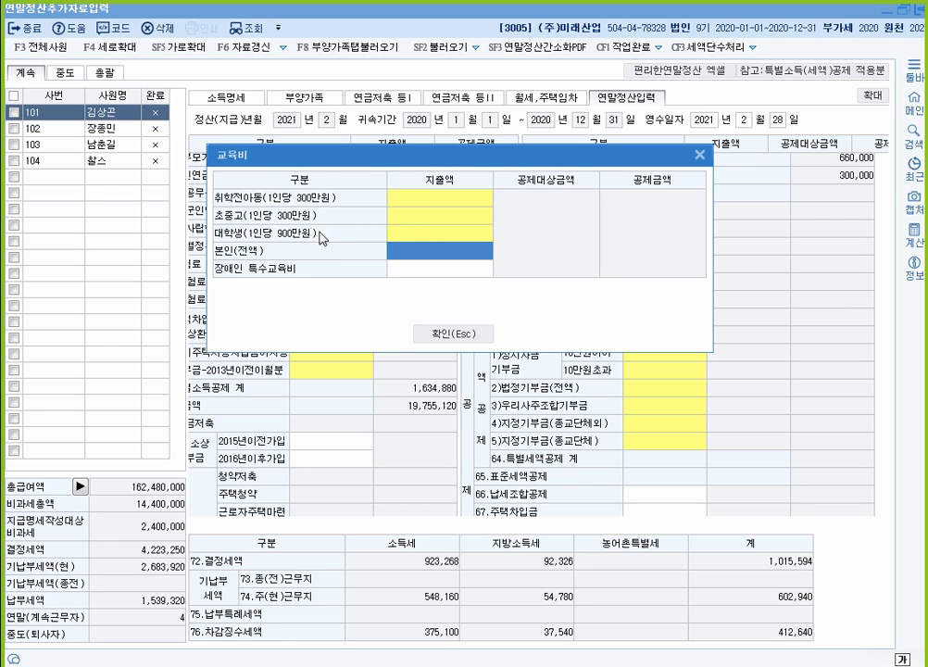
left_click(446, 218)
double_click(440, 219)
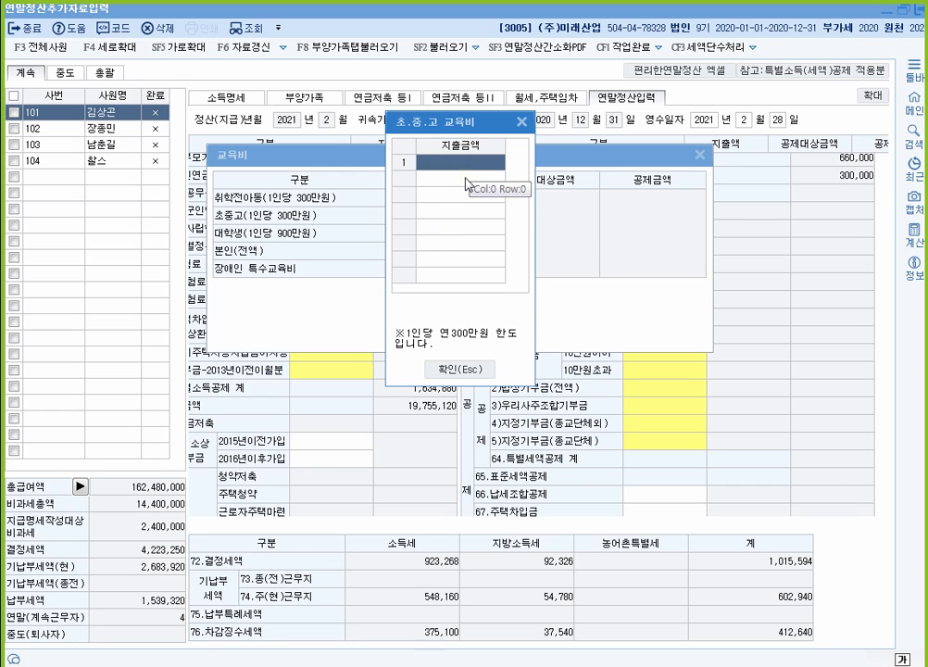
left_click(459, 368)
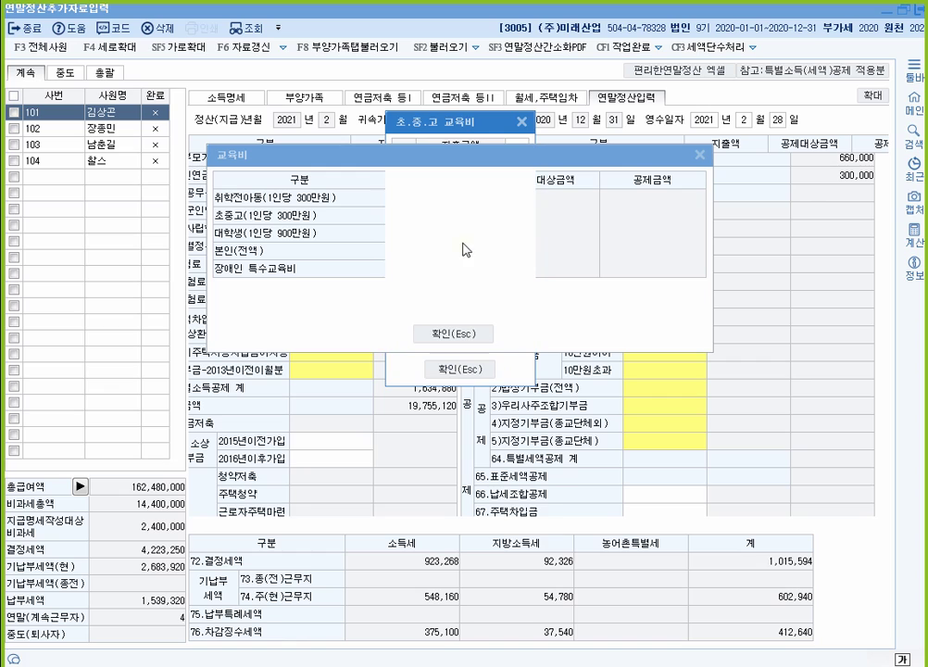
left_click(457, 238)
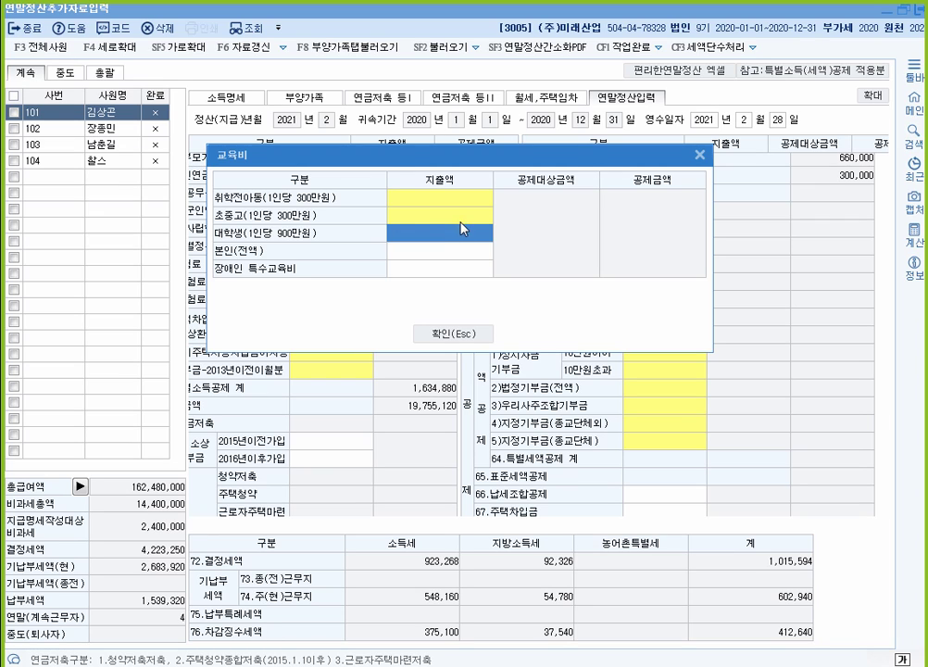
left_click(447, 276)
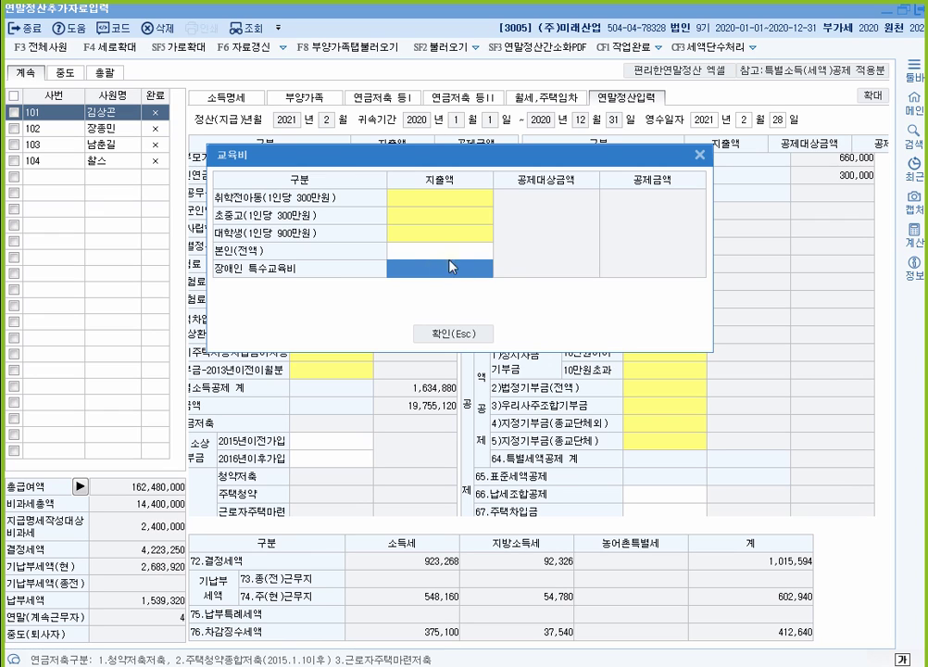
left_click(454, 333)
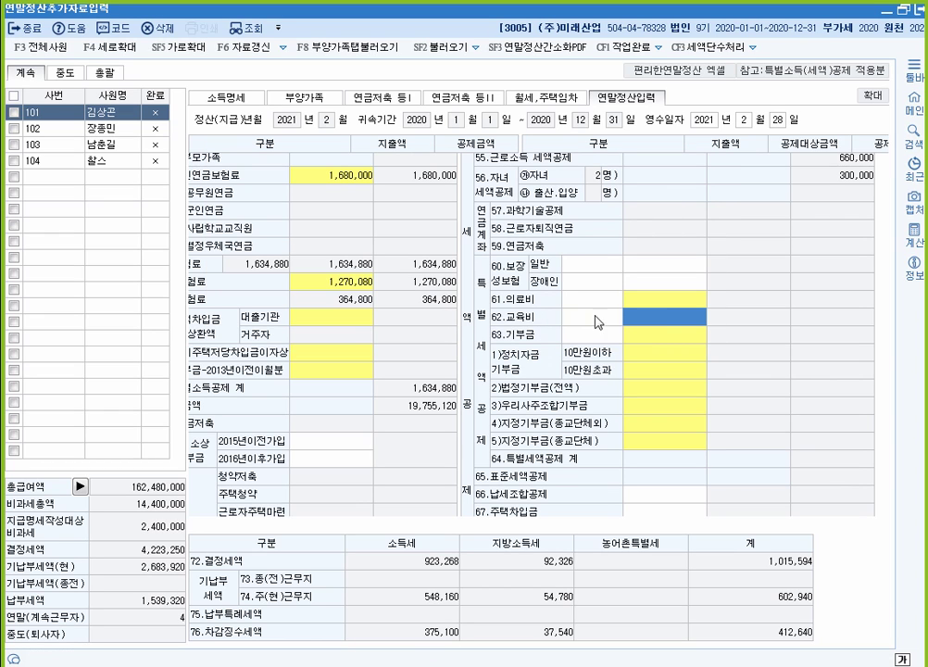
Check the 63.기부금 item and its 법정기부금(전액) and 지정기부금(종교단체) expense cells.
left_click(663, 338)
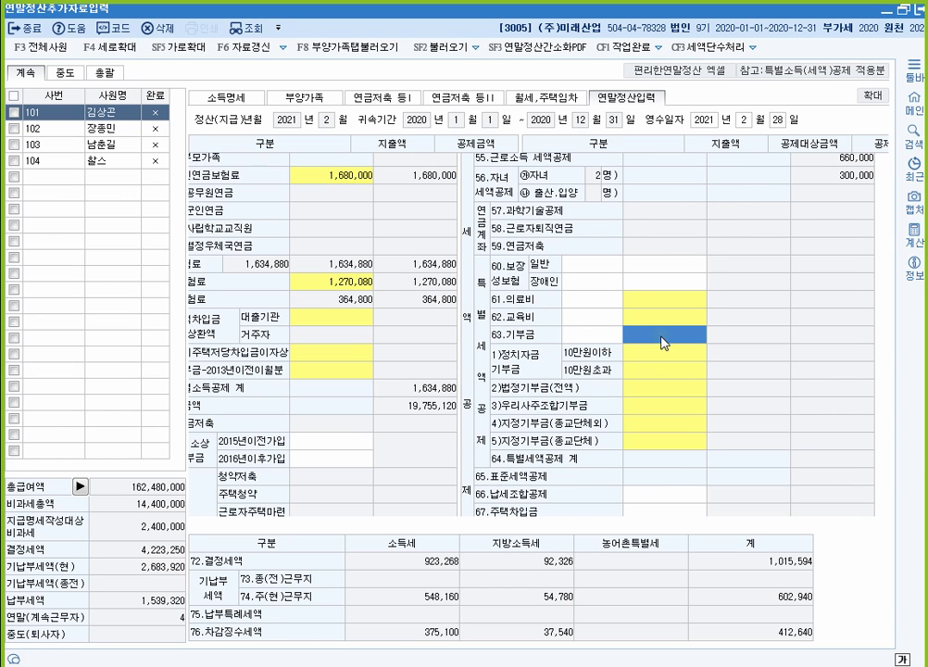
left_click(676, 438)
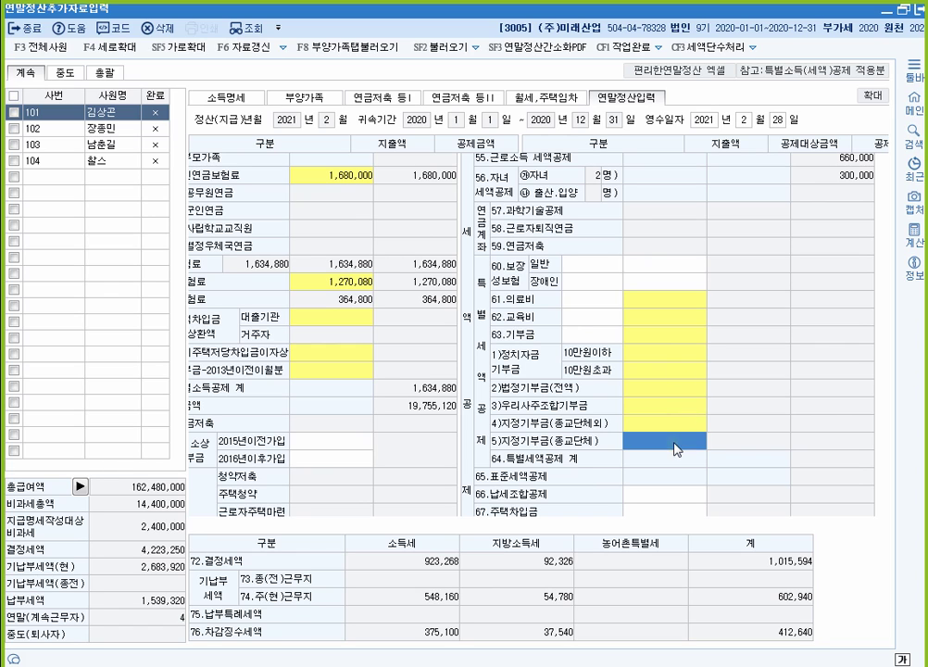
left_click(675, 335)
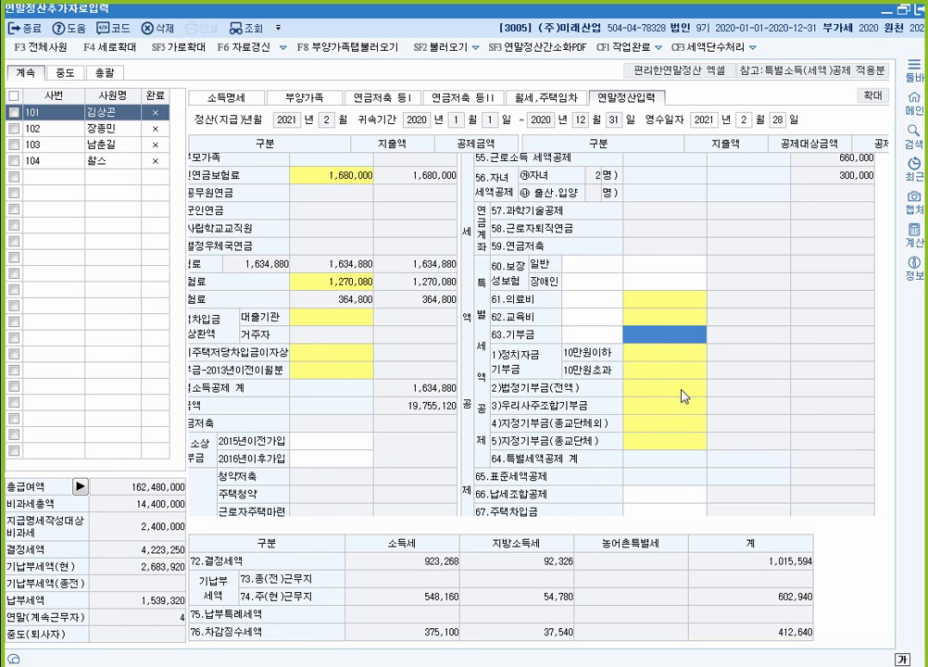
left_click(683, 393)
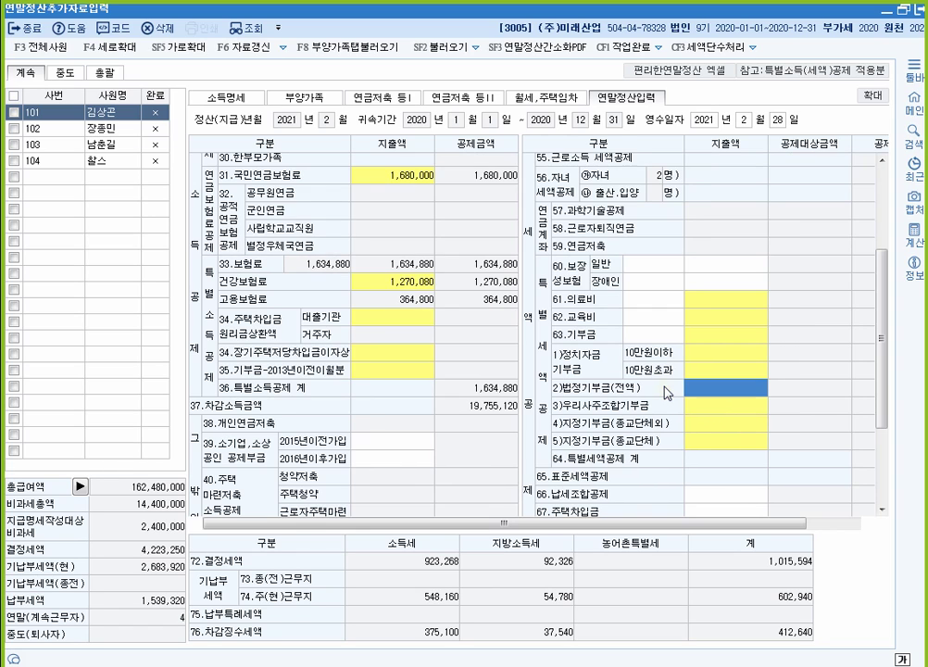
In the 기부금 details, enter 100,000 for 정치자금 기부금(10만원 이하분) and 50,000 for 정치자금 기부금(10만원 초과분).
double_click(738, 386)
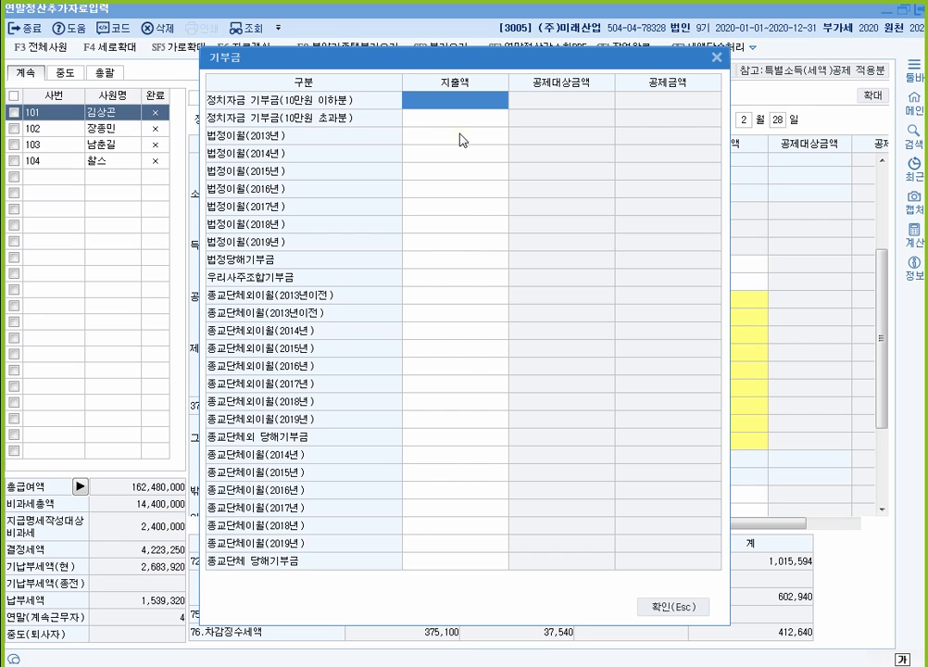
type("1000000")
key("Return")
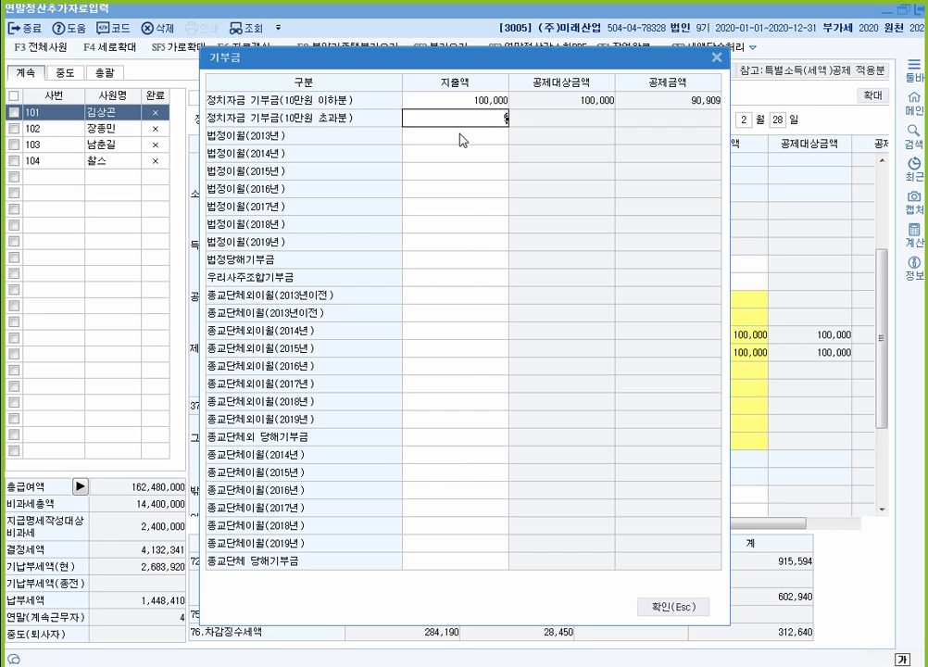
type("500000")
key("Return")
Clear the expense amounts of 정치자금 기부금(10만원 이하분) and 정치자금 기부금(10만원 초과분) in the 기부금 details.
left_click(425, 102)
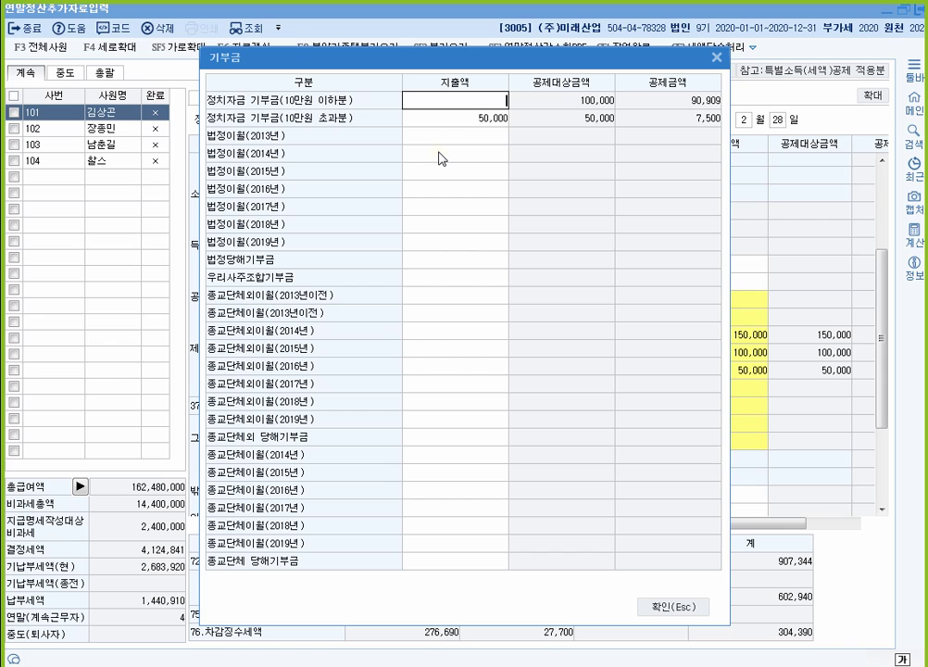
key("Return")
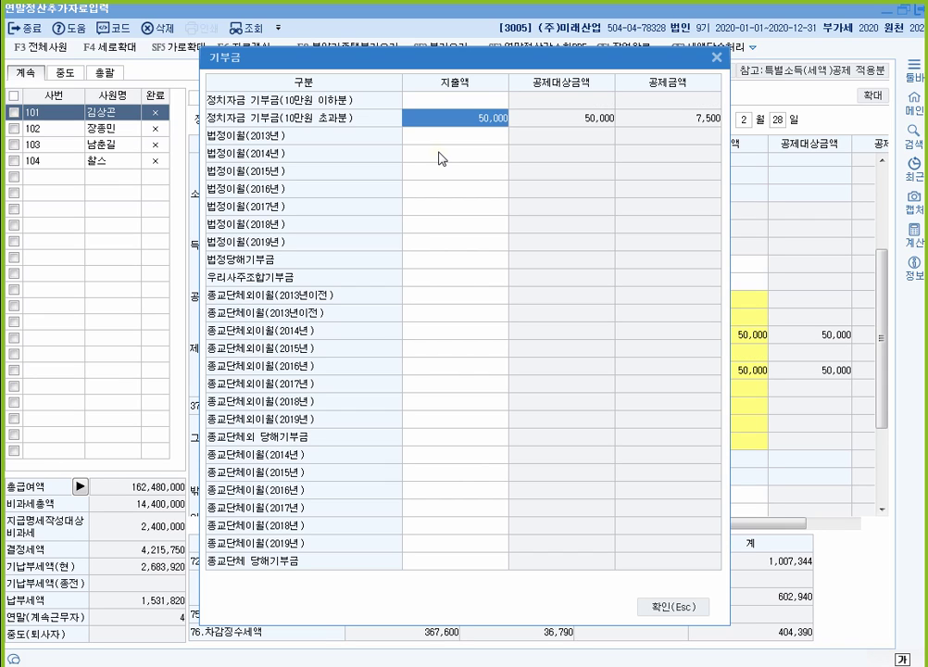
key("Delete")
key("Return")
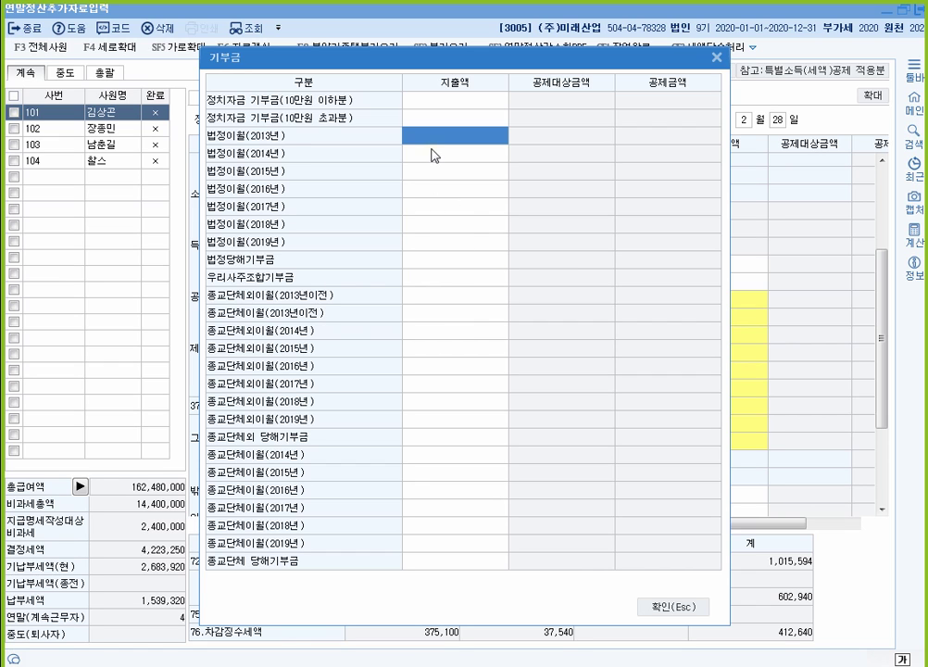
Mark the 법정당해기부금, 종교단체외 당해기부금 and 종교단체 당해기부금 rows with red boxes using the screen pen, and clear the marks.
key("F12")
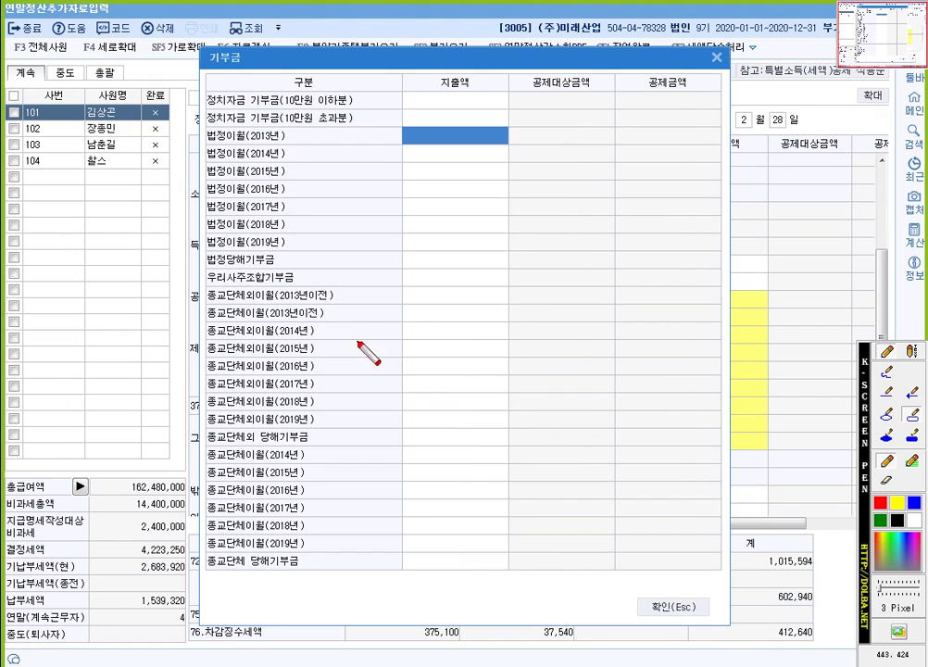
left_click_drag(204, 253, 555, 268)
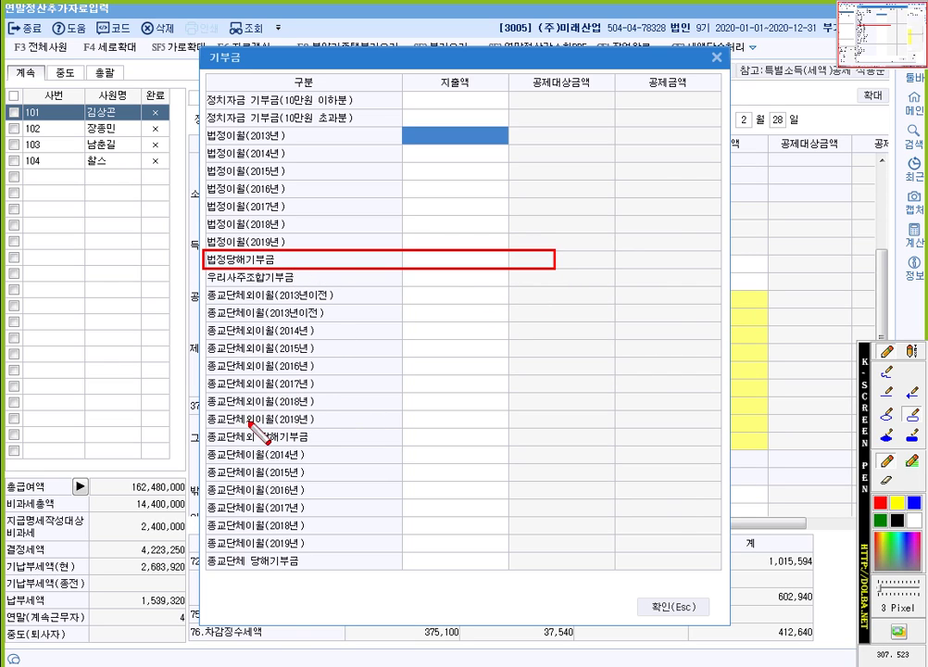
left_click_drag(204, 425, 571, 447)
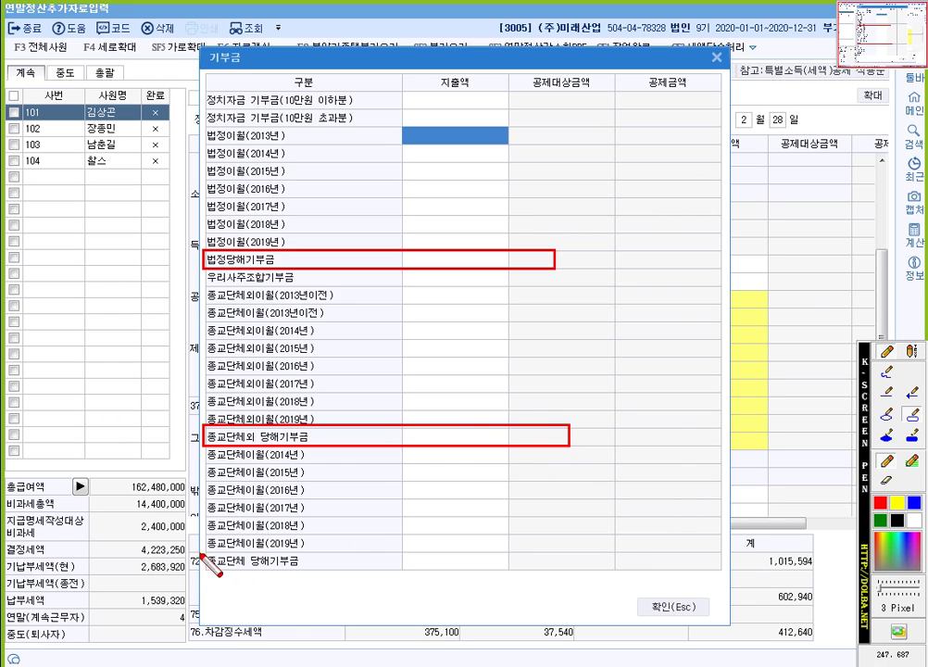
left_click_drag(200, 552, 571, 575)
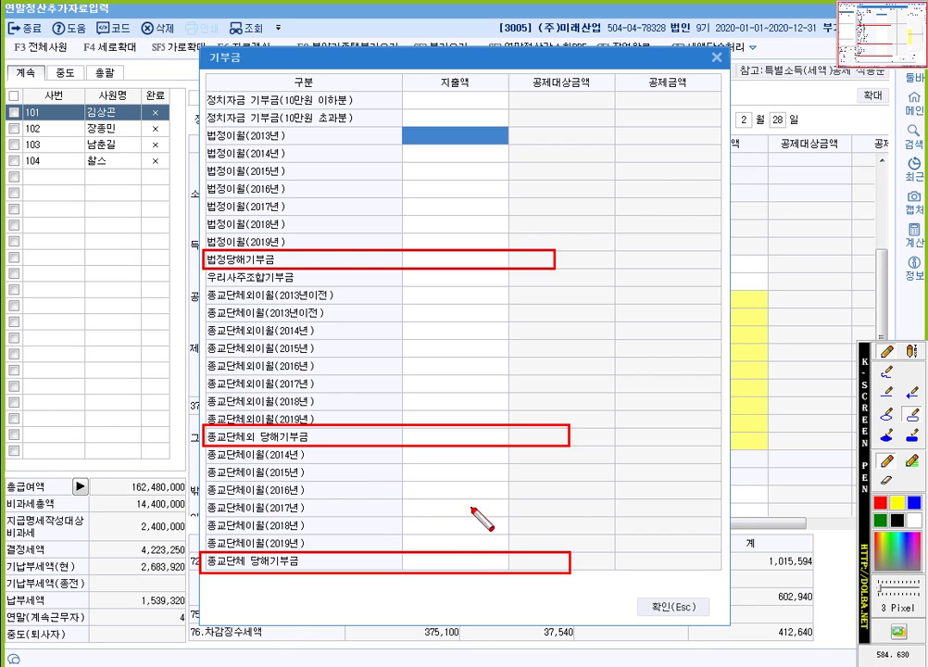
key("Escape")
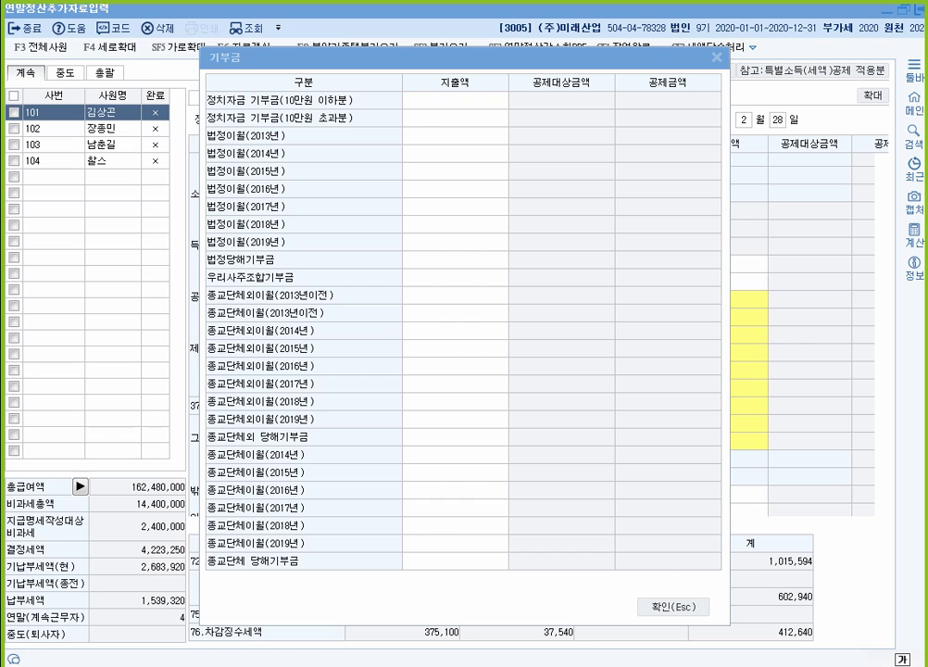
Open the Windows 네트워크 및 공유 센터 and the 로컬 영역 연결 상태 window, moving both out of view.
right_click(837, 666)
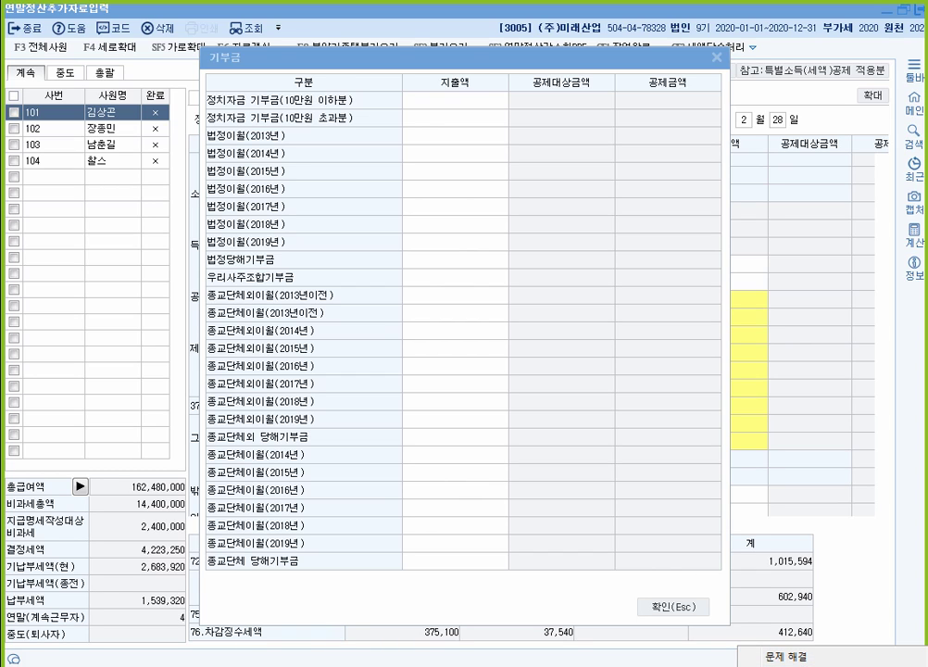
key("Escape")
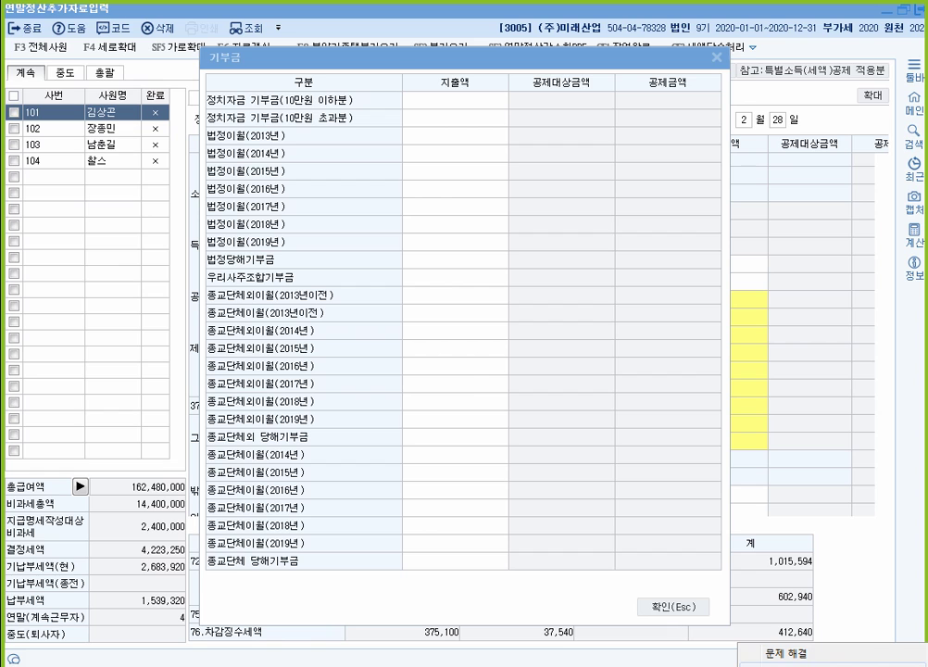
left_click(815, 665)
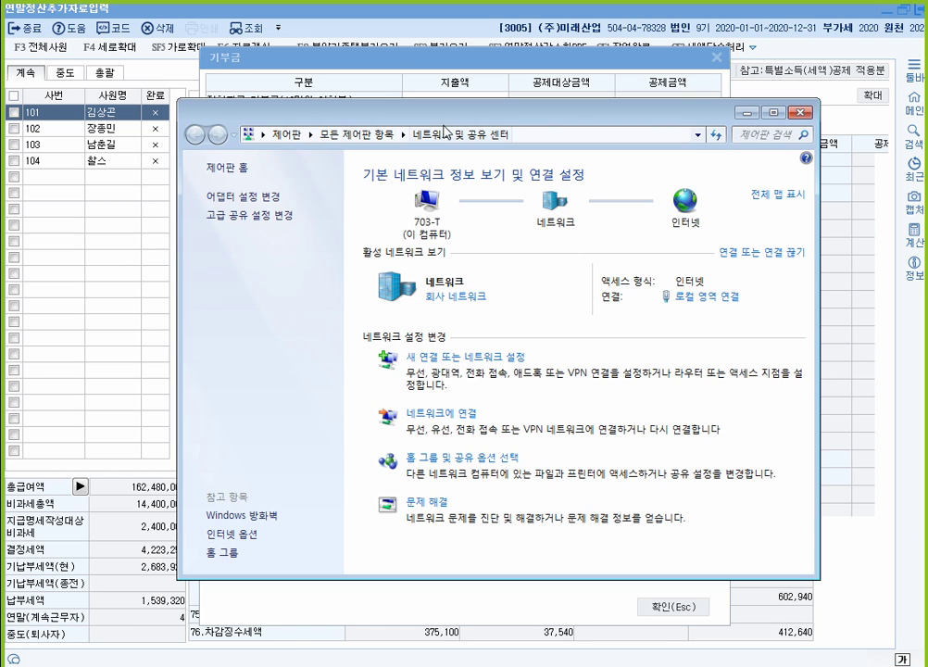
left_click_drag(444, 114, 1, 134)
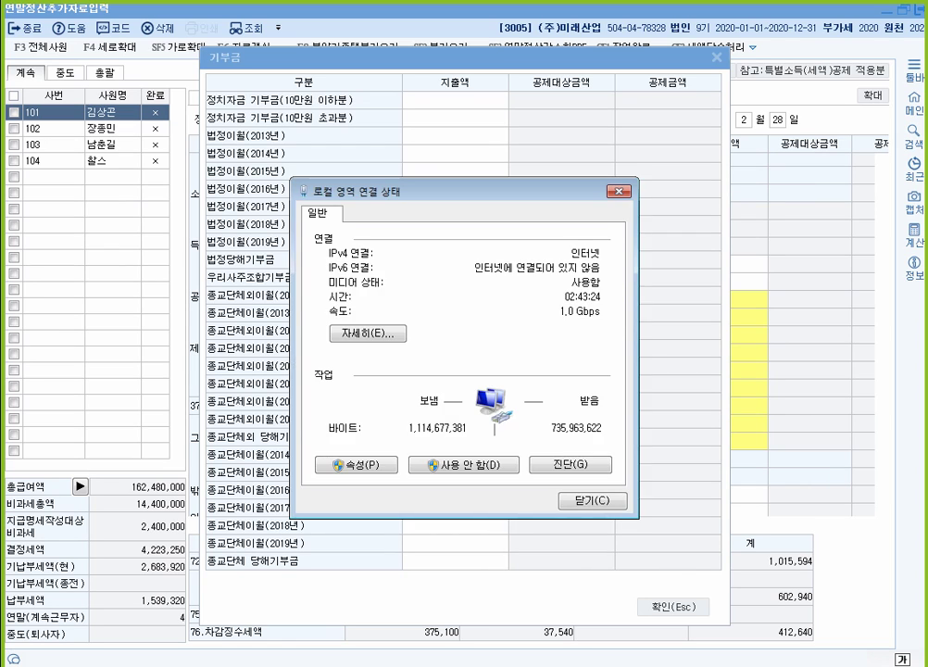
left_click_drag(433, 192, 1, 199)
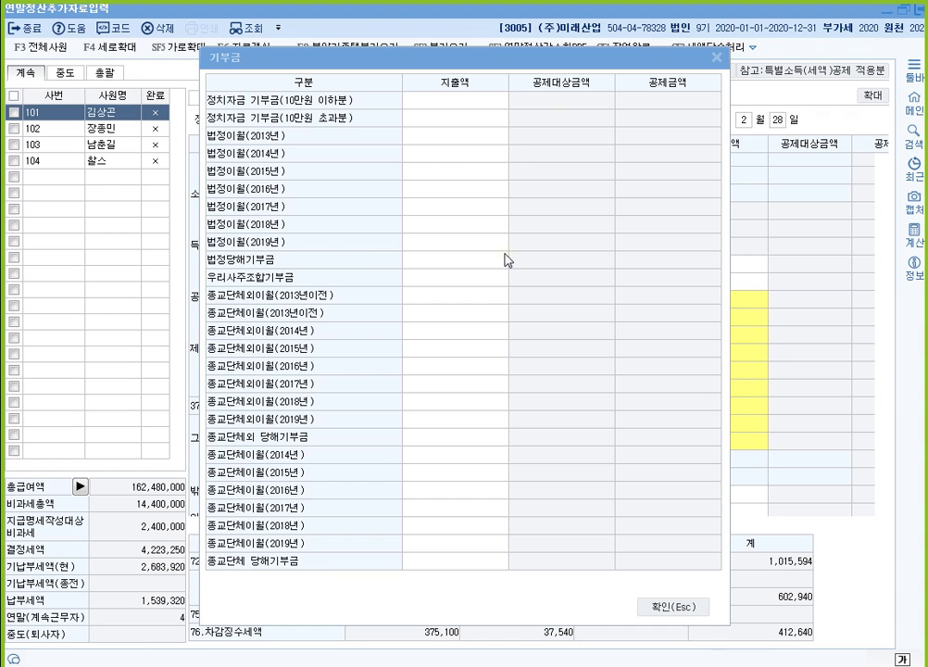
Box the two 정치자금 rows and the three 당해기부금 rows in red, clear the marks, and close the 기부금 details.
key("alt+1")
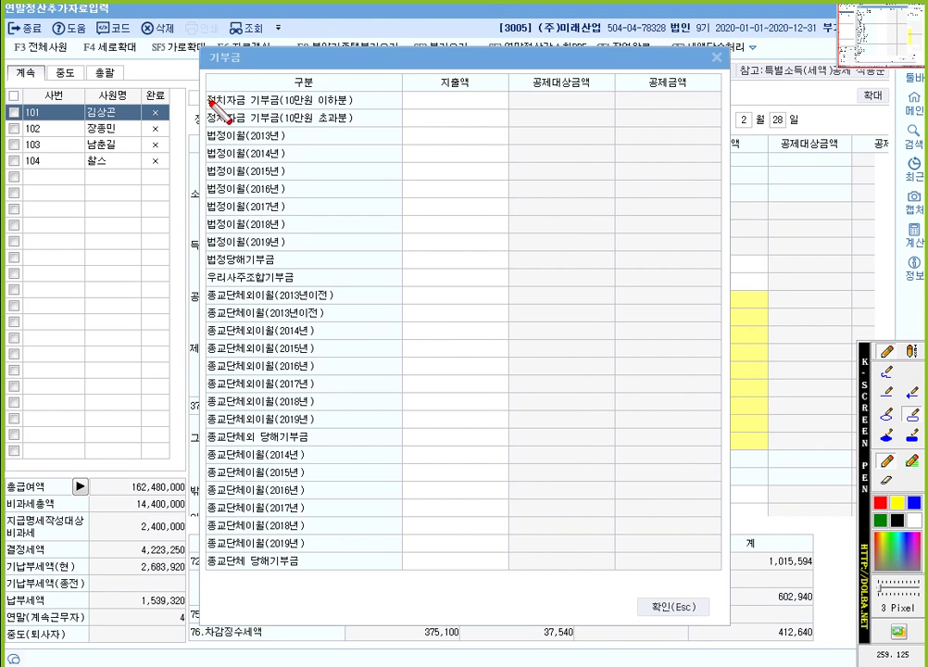
mouse_move(201, 90)
left_mouse_down()
mouse_move(255, 119)
mouse_move(723, 121)
left_mouse_up()
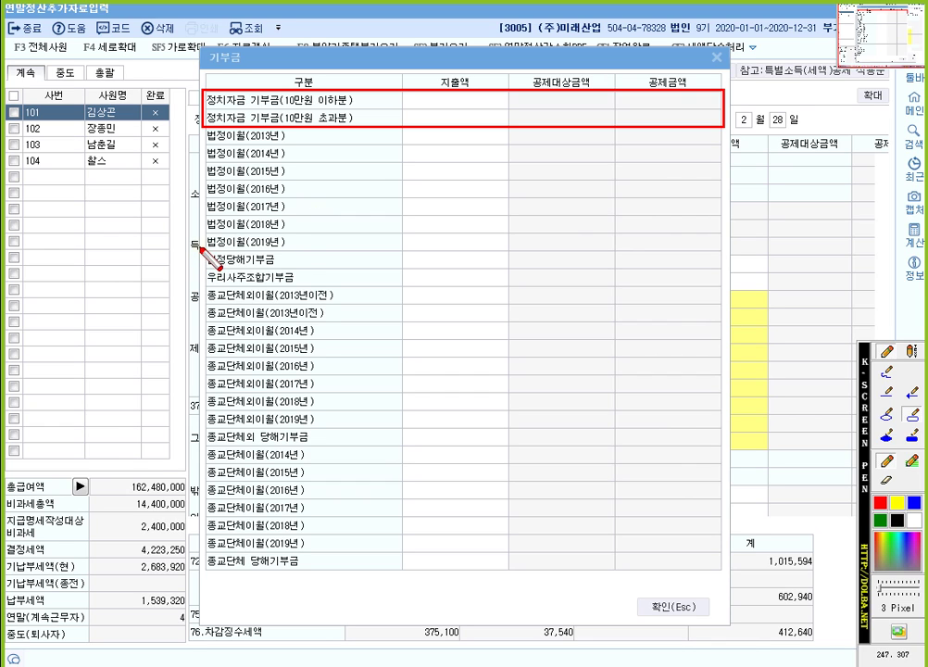
left_click_drag(200, 248, 729, 272)
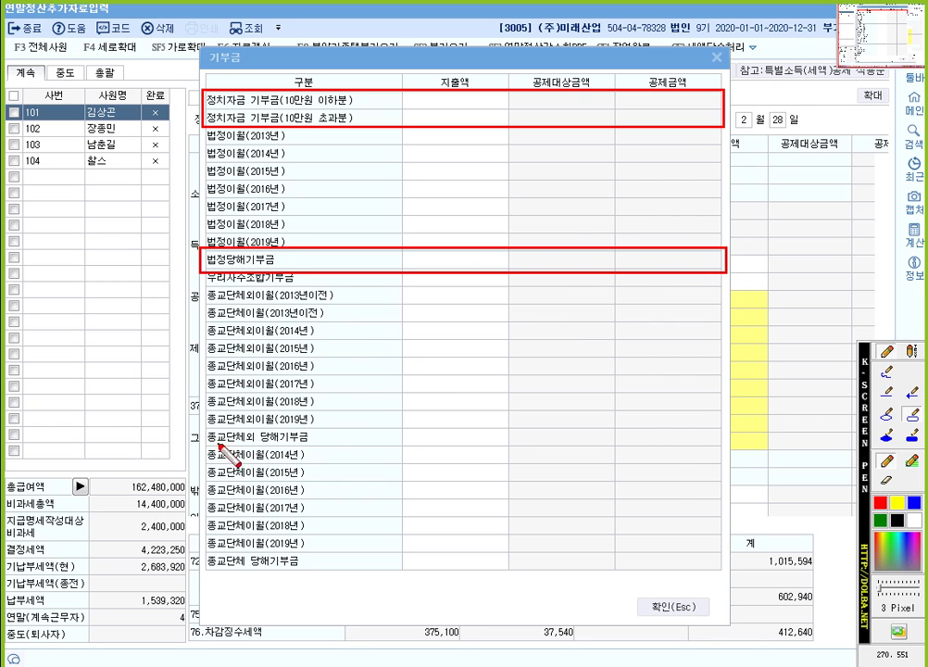
left_click_drag(212, 424, 737, 451)
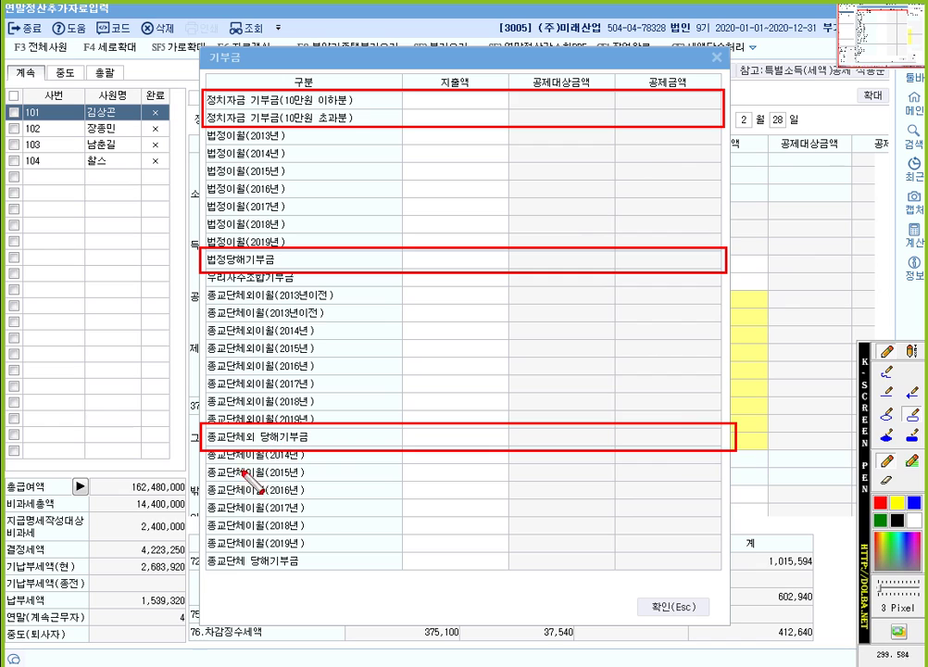
left_click_drag(202, 552, 730, 575)
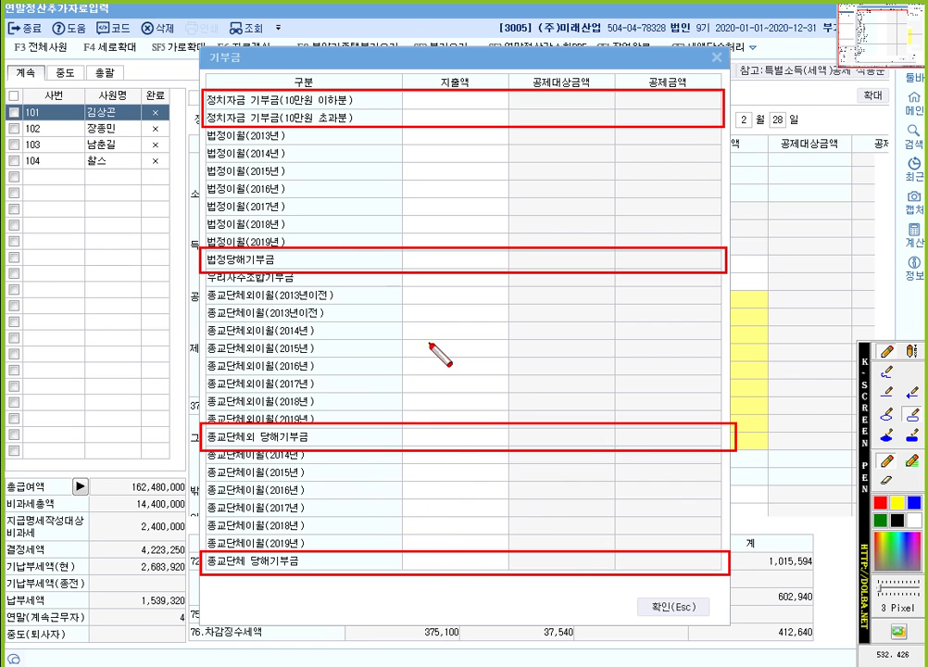
key("Escape")
left_click(693, 603)
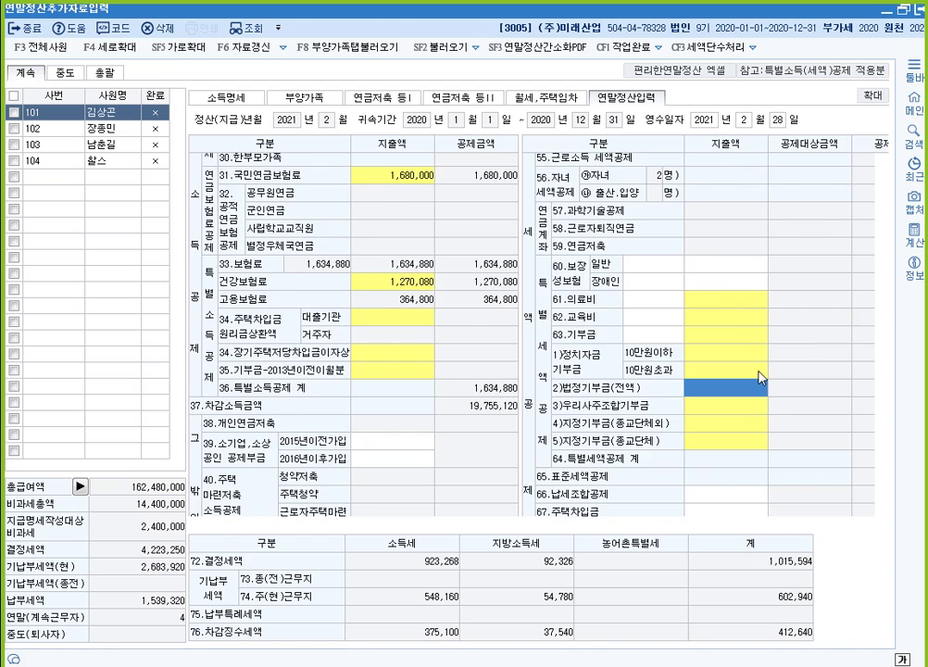
Locate the 69.월세액 item, check the first row of 월세액 세액공제 명세 under 월세,주택임차, and return to 연말정산입력.
scroll(760, 377, "down", 3)
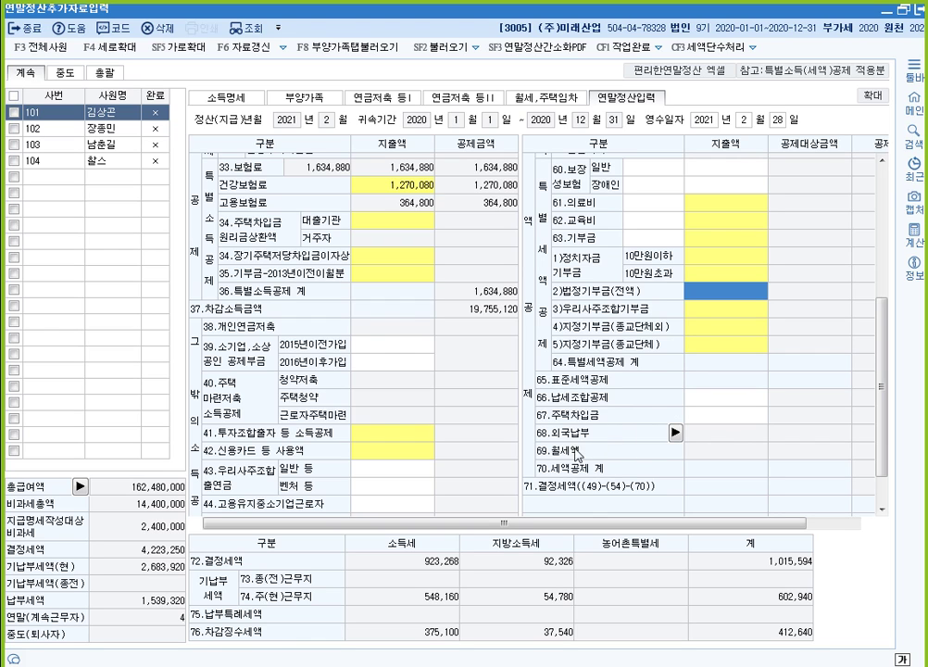
scroll(604, 455, "down", 1)
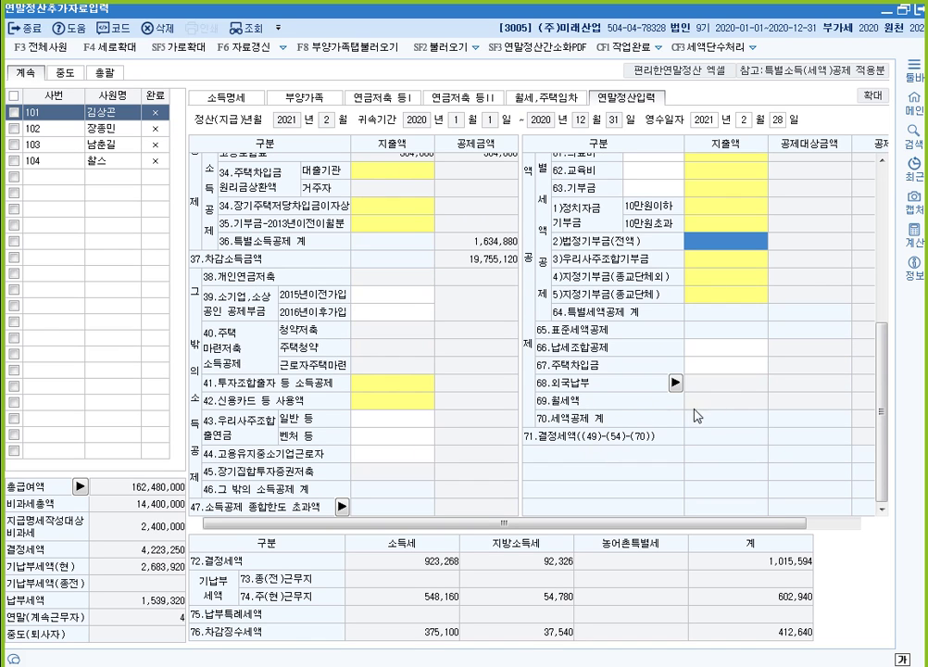
left_click(544, 101)
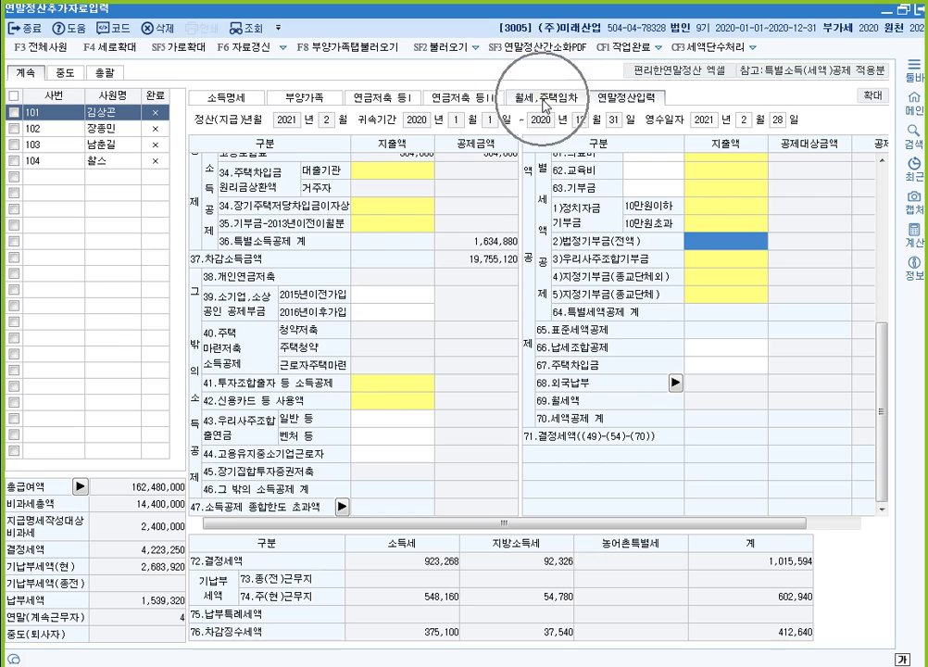
left_click(545, 102)
left_click(220, 173)
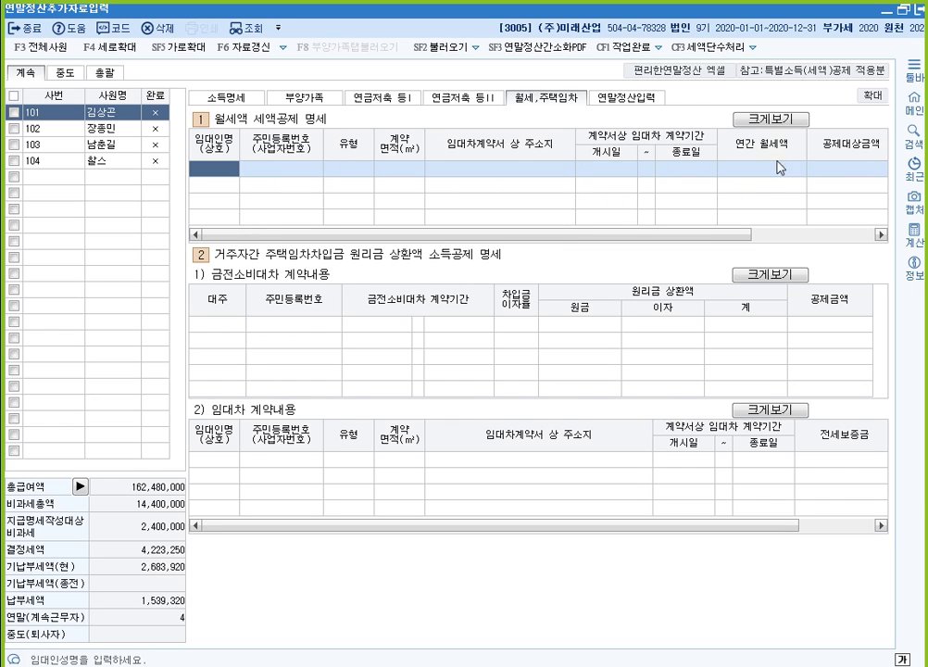
left_click(627, 97)
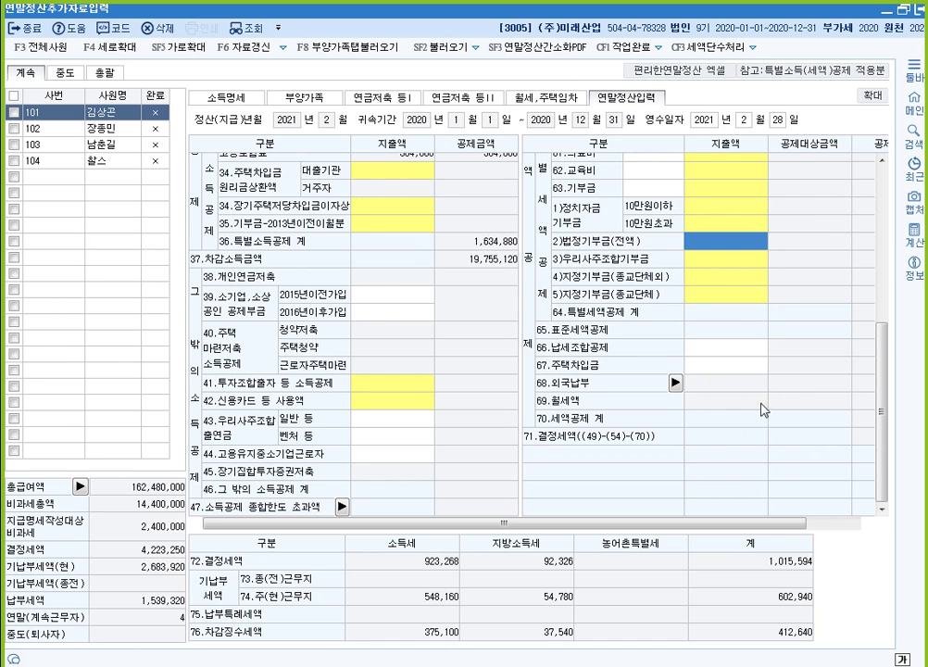
key("F12")
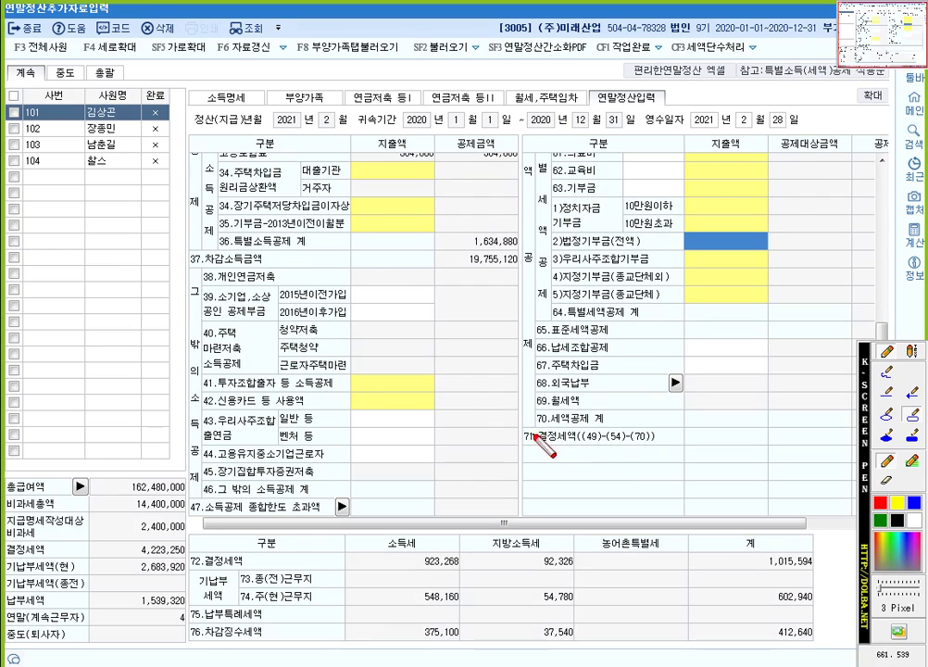
mouse_move(526, 423)
left_mouse_down()
mouse_move(663, 446)
mouse_move(852, 453)
left_mouse_up()
key("F12")
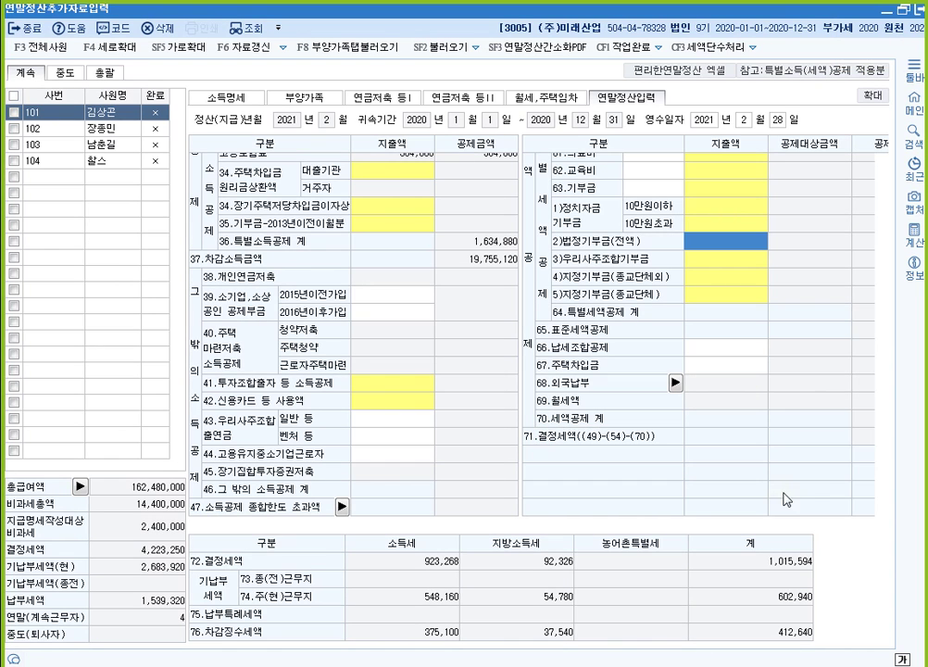
Show the deduction column, box the 71.결정세액 row and the two 기납부세액 rows in red, and clear the marks.
left_click(720, 294)
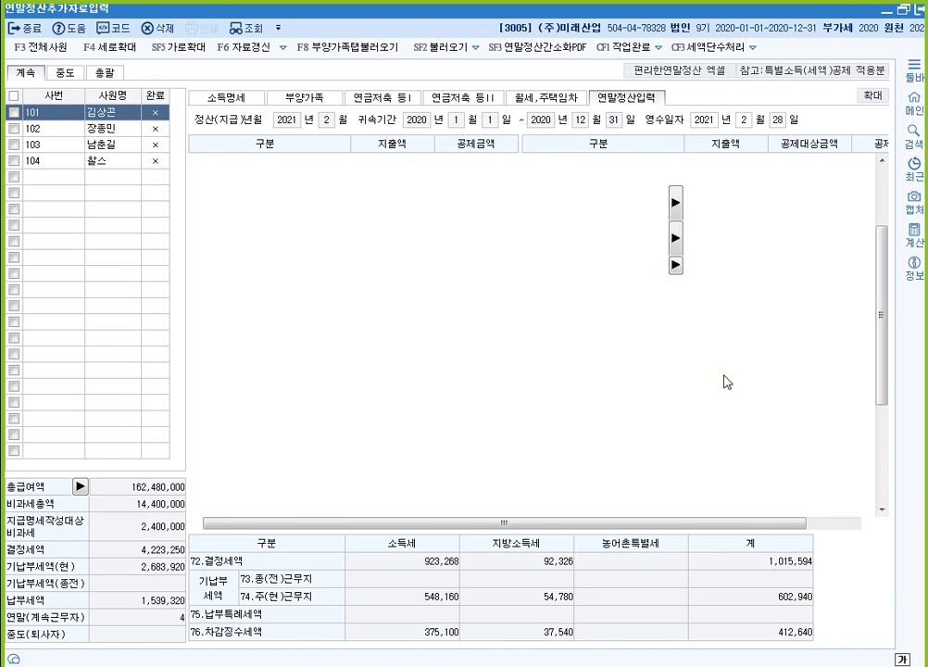
left_click_drag(736, 522, 852, 526)
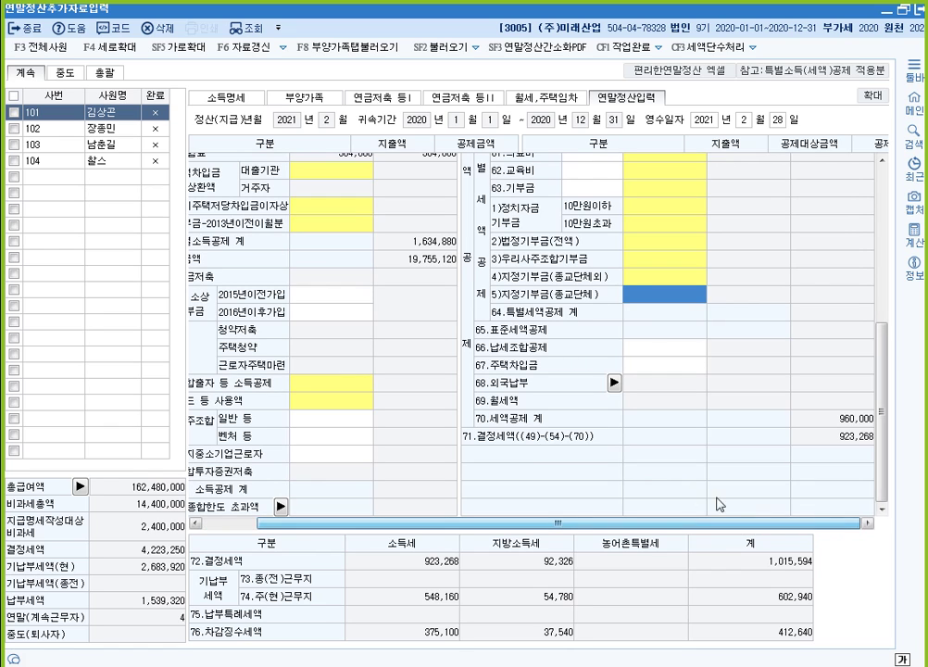
key("F12")
mouse_move(863, 414)
left_mouse_down()
mouse_move(194, 440)
mouse_move(34, 388)
left_mouse_up()
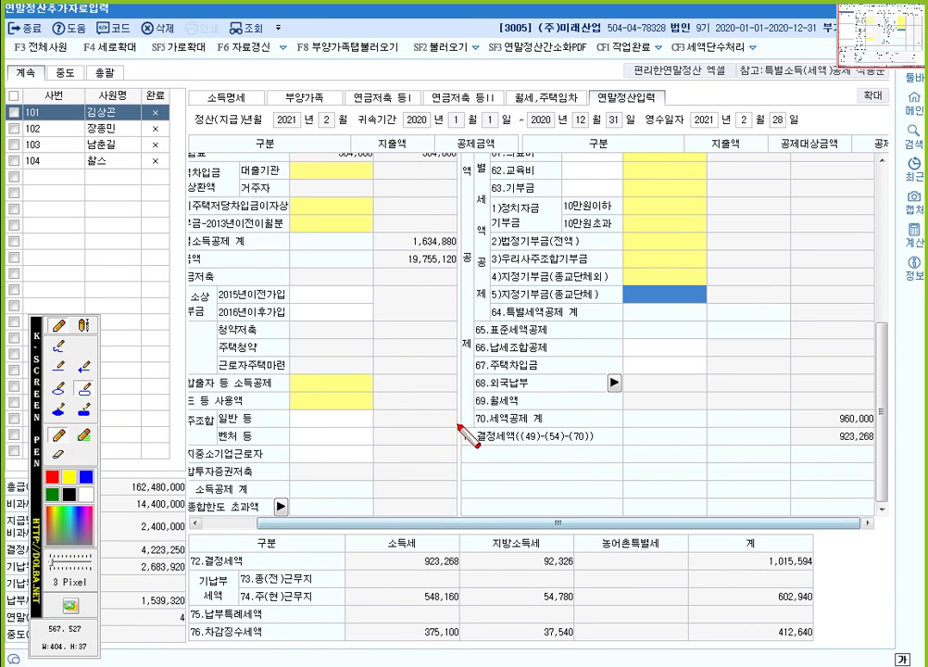
left_click_drag(458, 425, 878, 450)
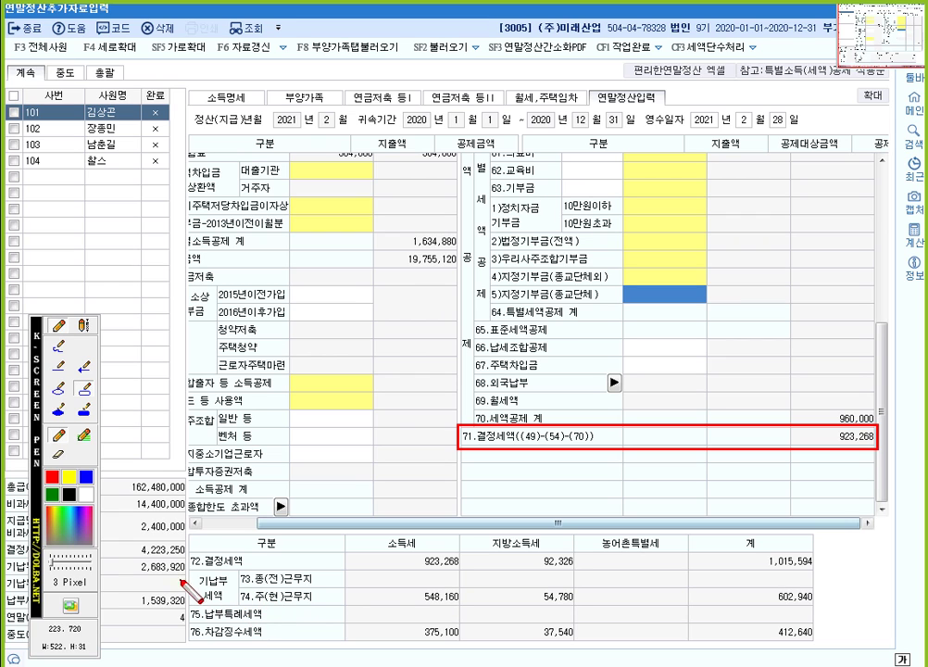
left_click_drag(189, 568, 823, 610)
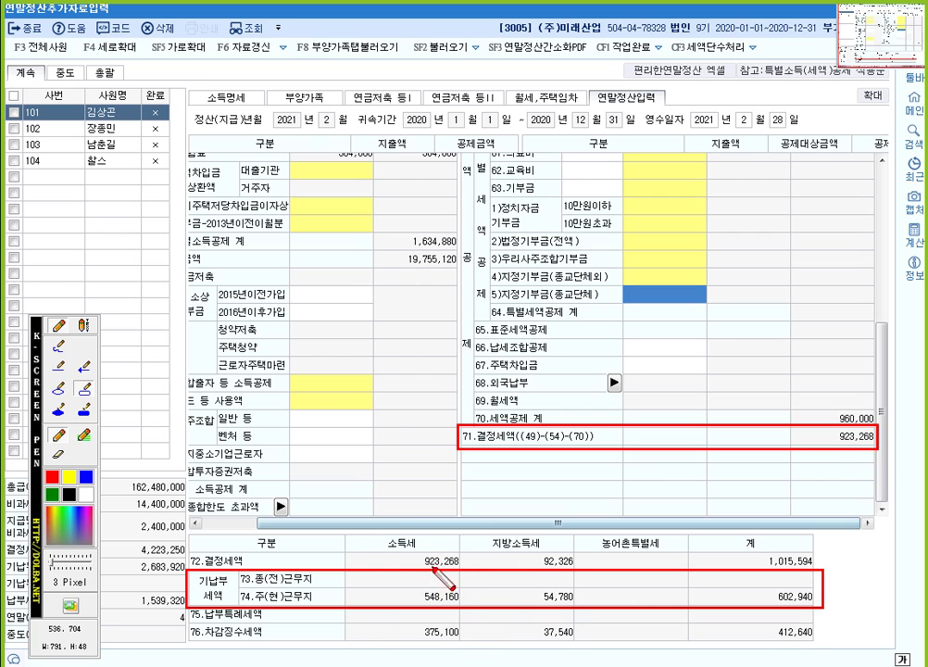
key("ctrl")
key("Escape")
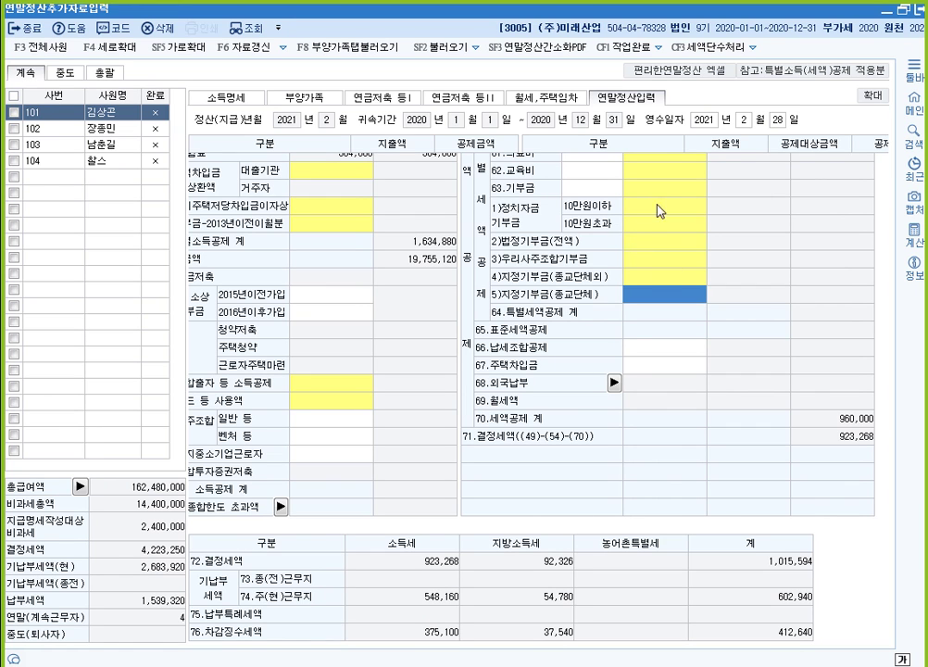
scroll(649, 268, "up", 4)
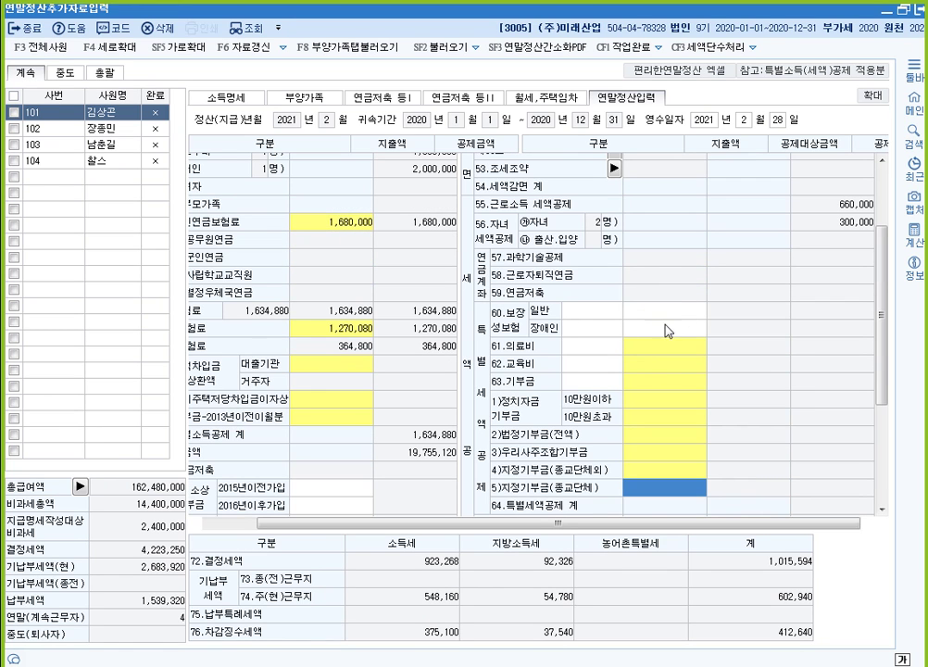
scroll(630, 371, "down", 4)
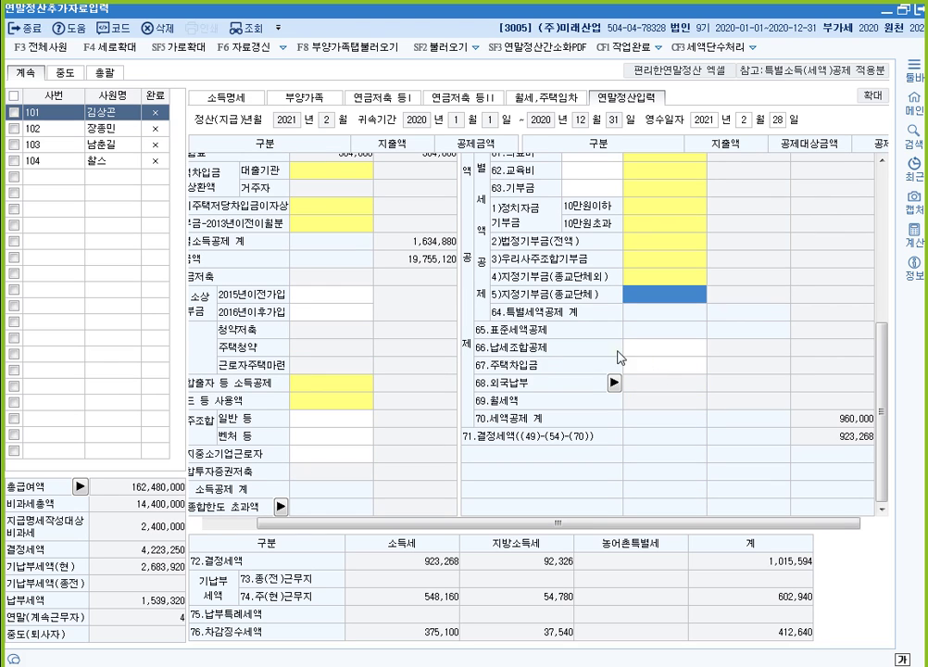
scroll(622, 301, "up", 2)
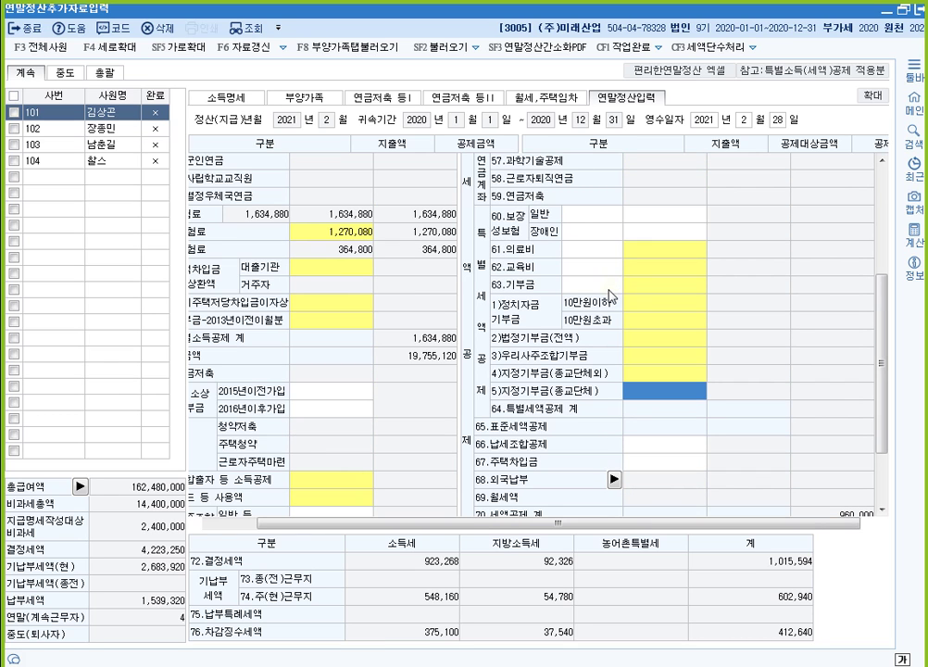
Enter 1,000,000 as the 본인,65세 이상자 expense in the 61.의료비 details and confirm them.
left_click(672, 250)
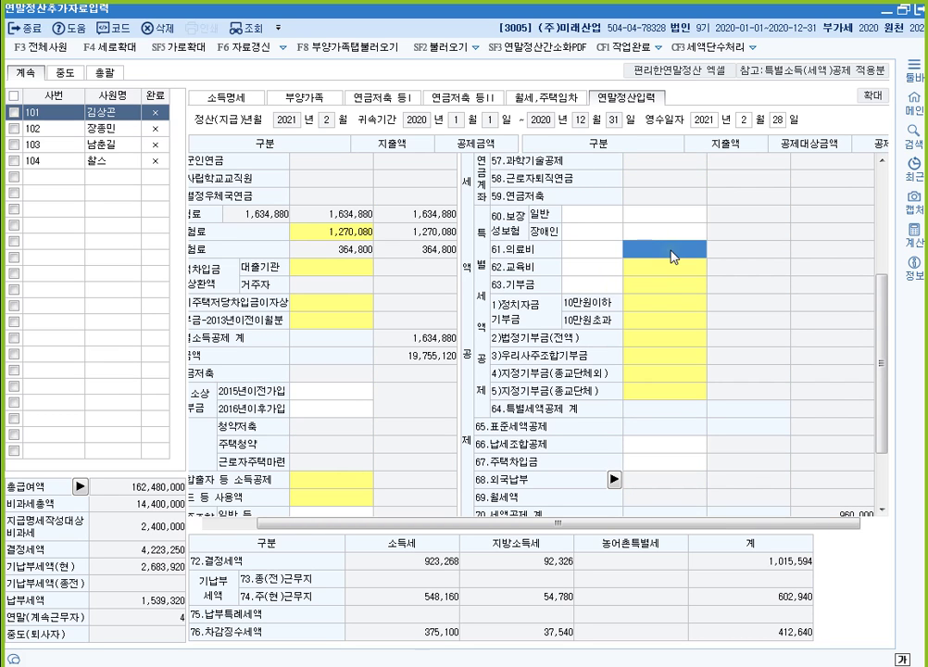
left_click(671, 252)
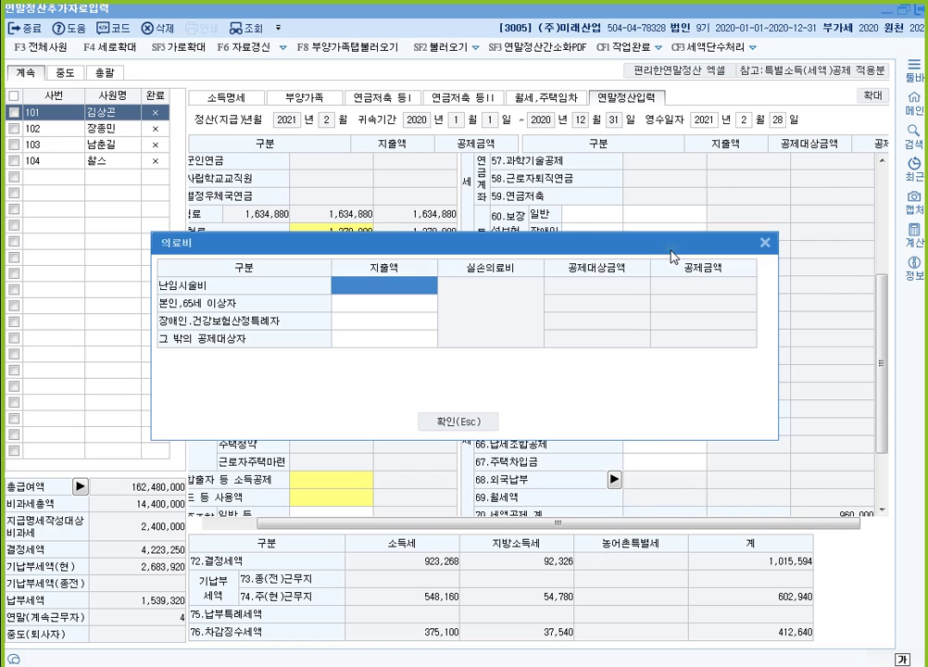
left_click(413, 308)
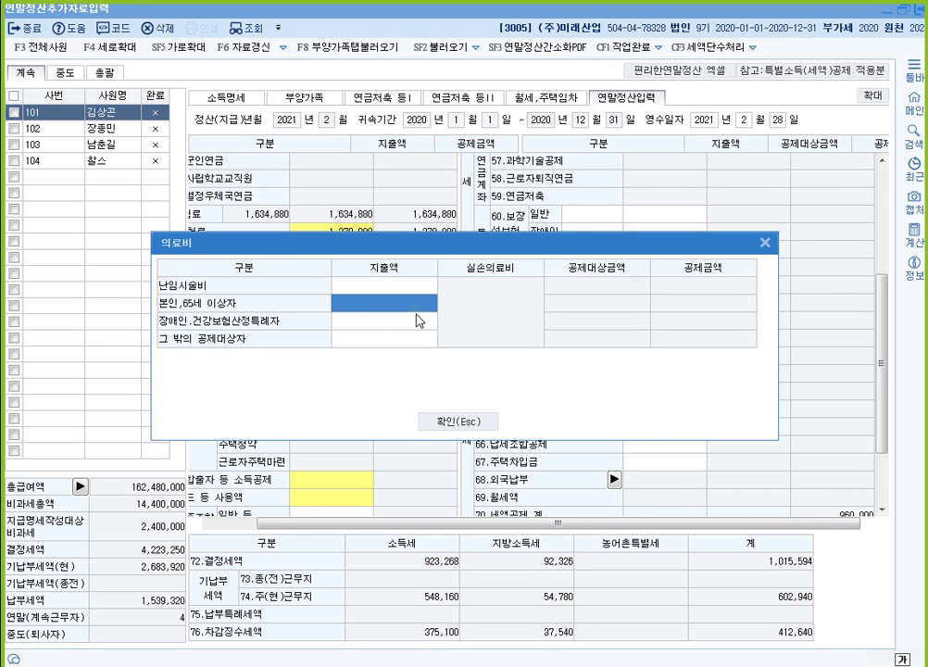
type("1,")
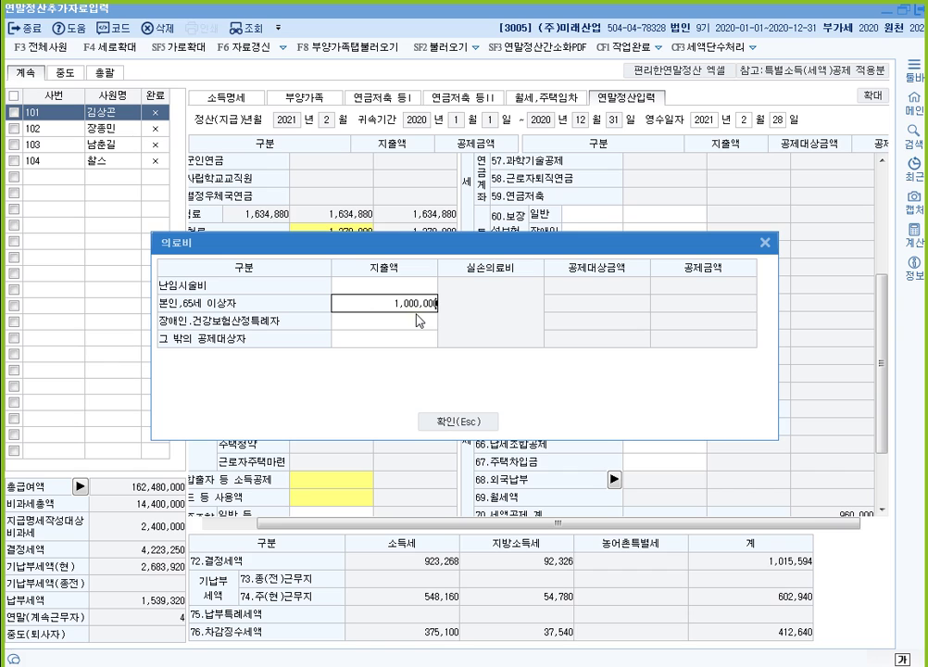
type("000,000")
key("Return")
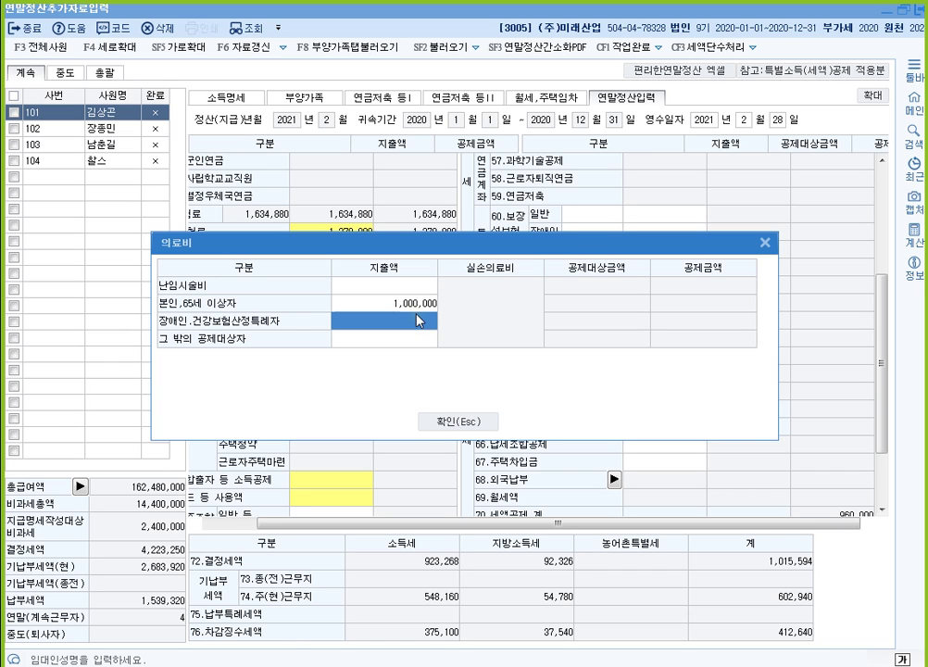
left_click(461, 421)
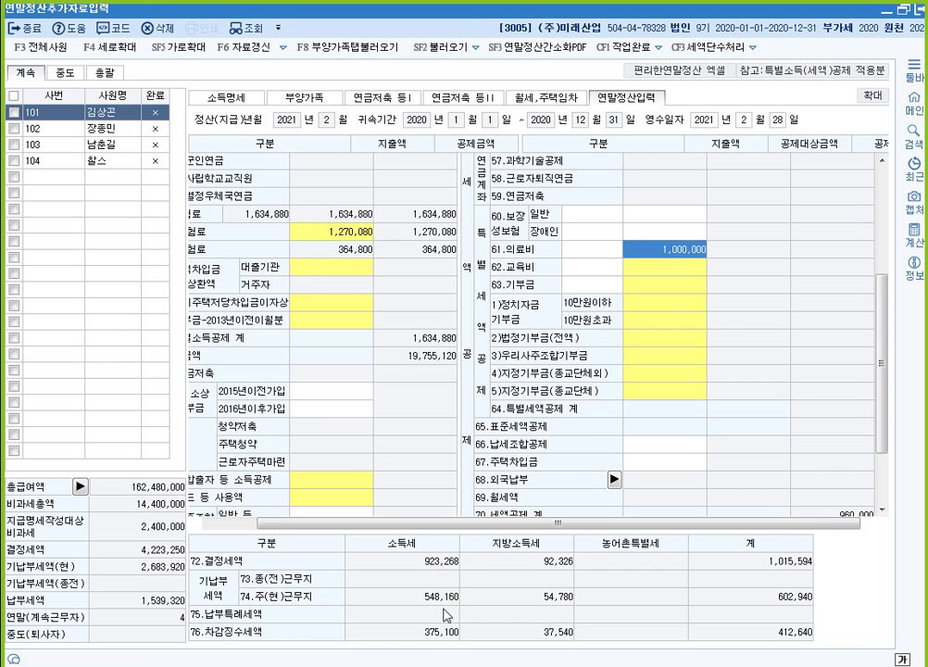
Set the 본인,65세 이상자 expense in the 61.의료비 details to 5,000,000 and confirm them.
scroll(637, 265, "up", 4)
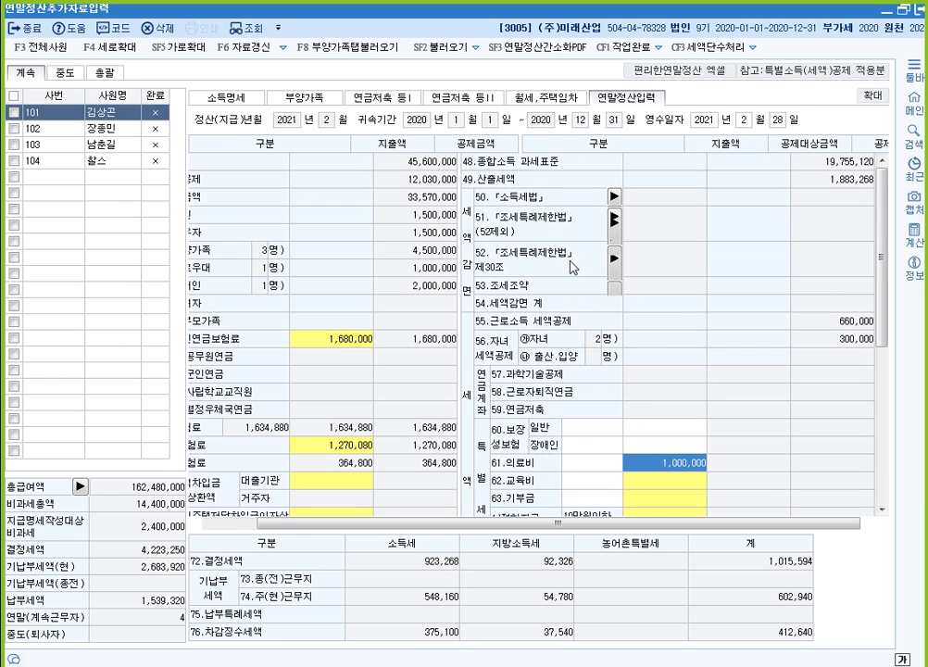
double_click(676, 468)
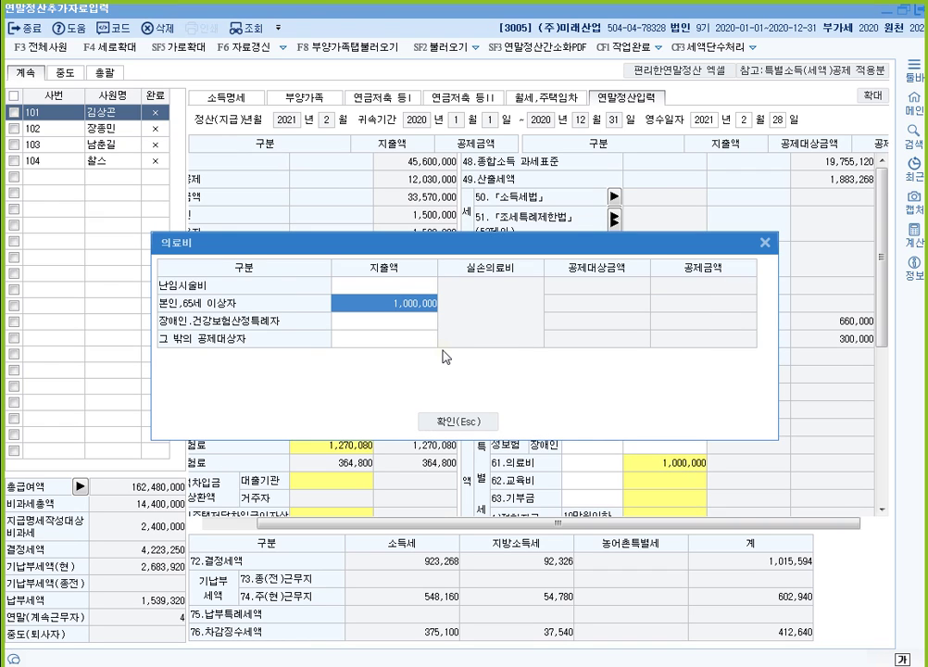
type("5000000")
key("Return")
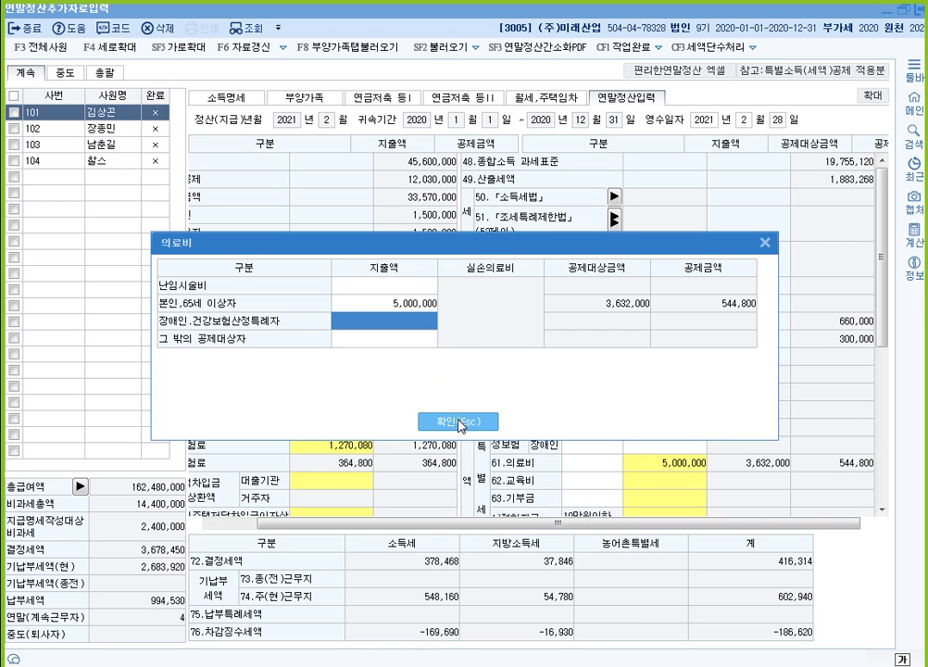
left_click(392, 304)
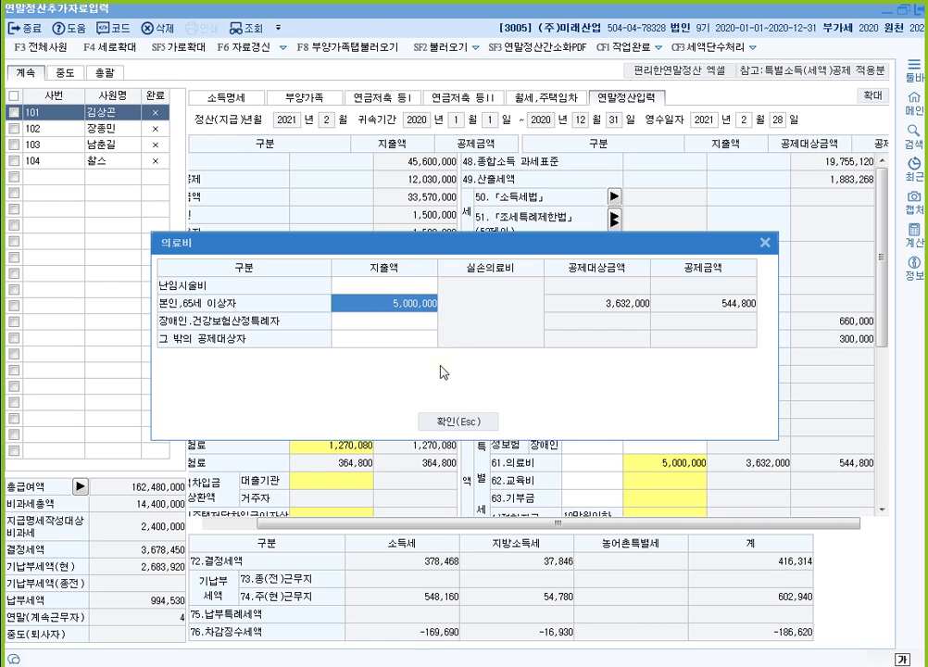
left_click(454, 422)
Enter 100,000 for 정치자금 기부금(10만원 이하분) in the 기부금 details and confirm them.
scroll(449, 421, "down", 2)
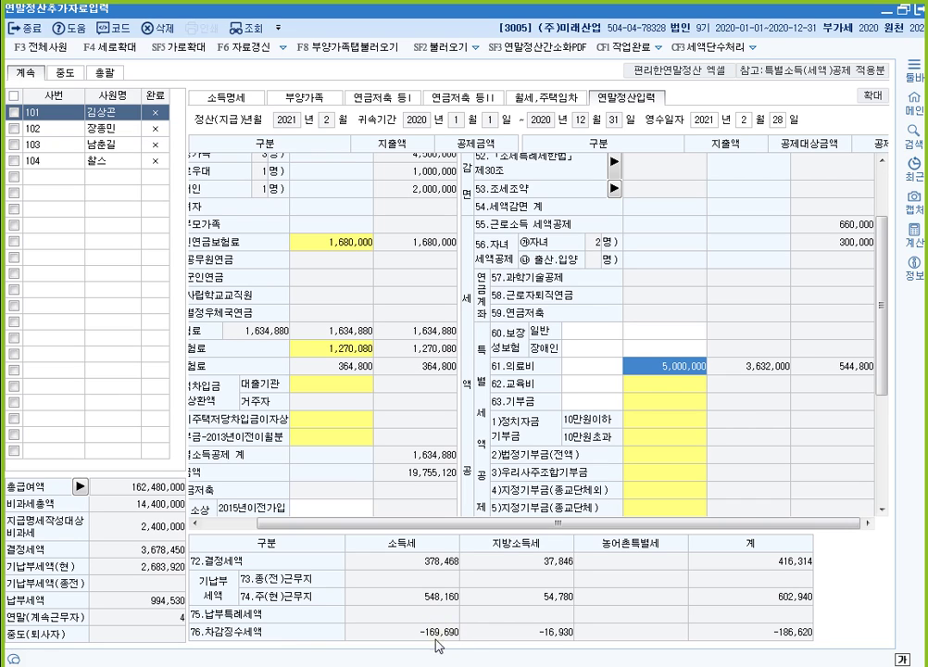
double_click(670, 425)
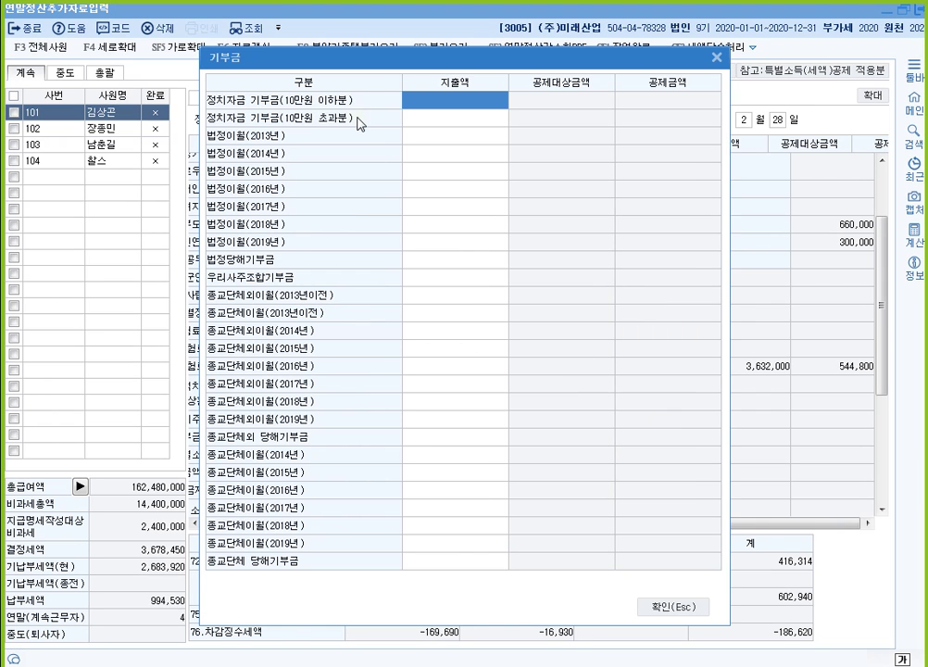
key("Return")
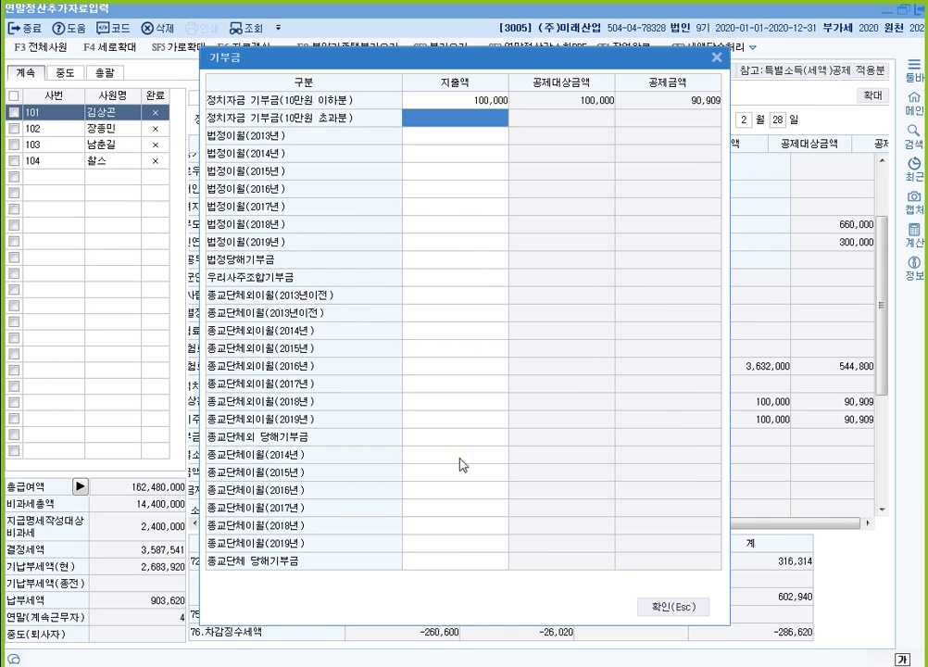
left_click(648, 608)
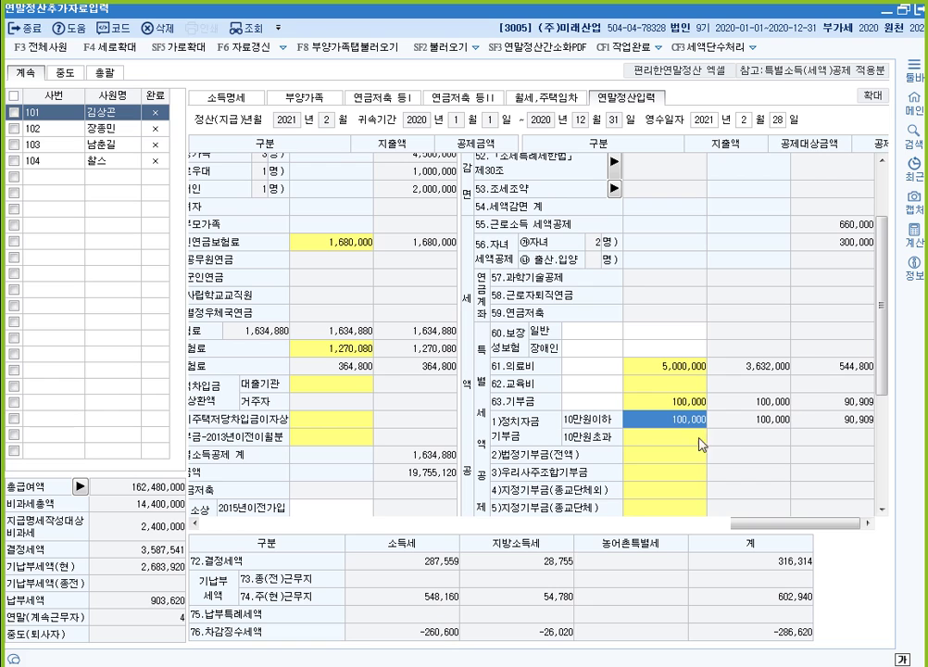
Clear the 정치자금 기부금(10만원 이하분) amount and the 본인,65세 이상자 medical expense from their details.
scroll(656, 375, "down", 4)
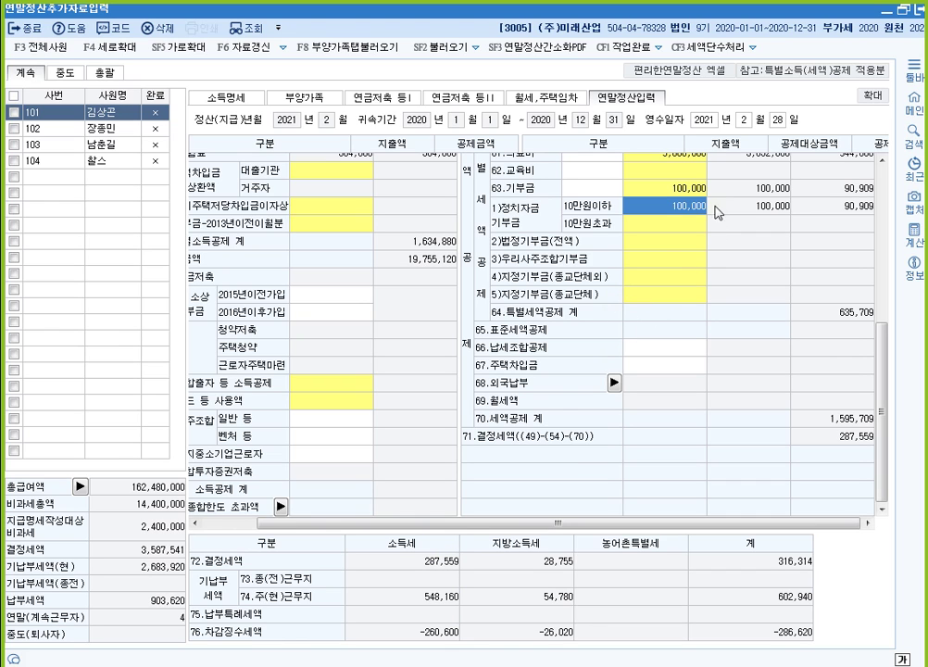
double_click(677, 212)
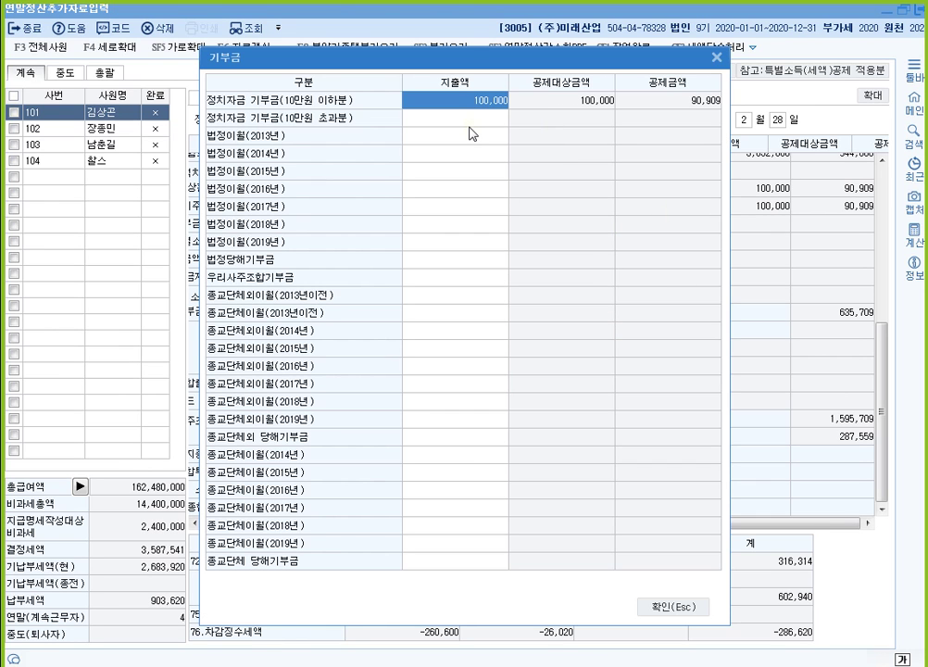
left_click(677, 608)
double_click(671, 257)
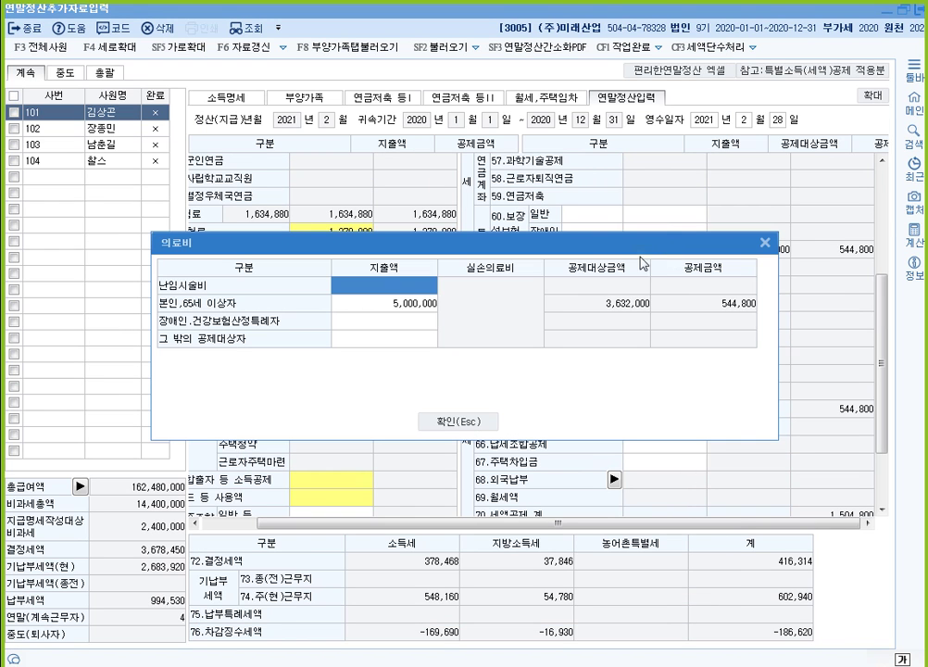
left_click(413, 304)
key("Delete")
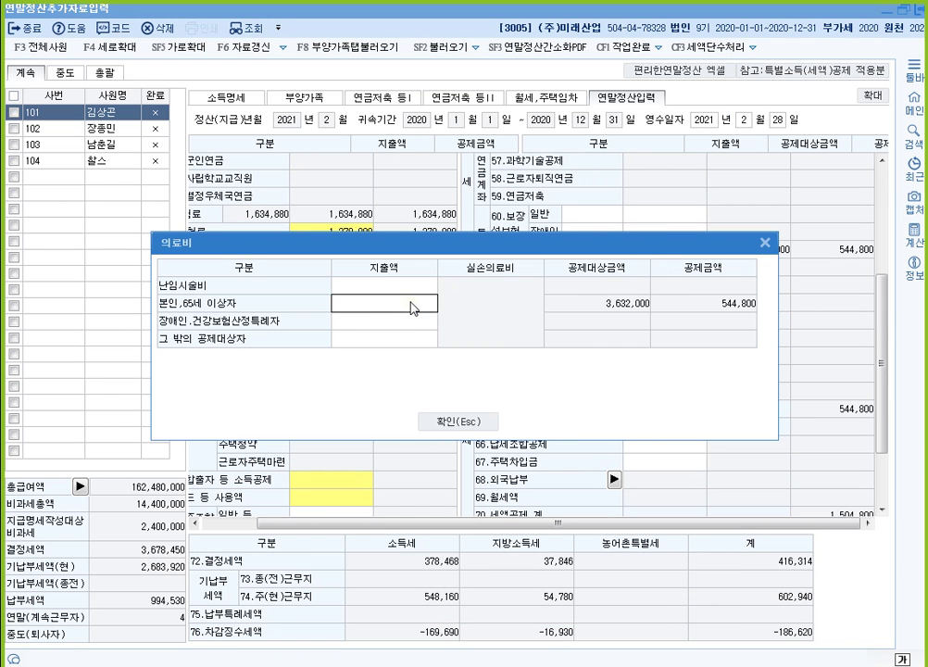
key("Return")
left_click(443, 421)
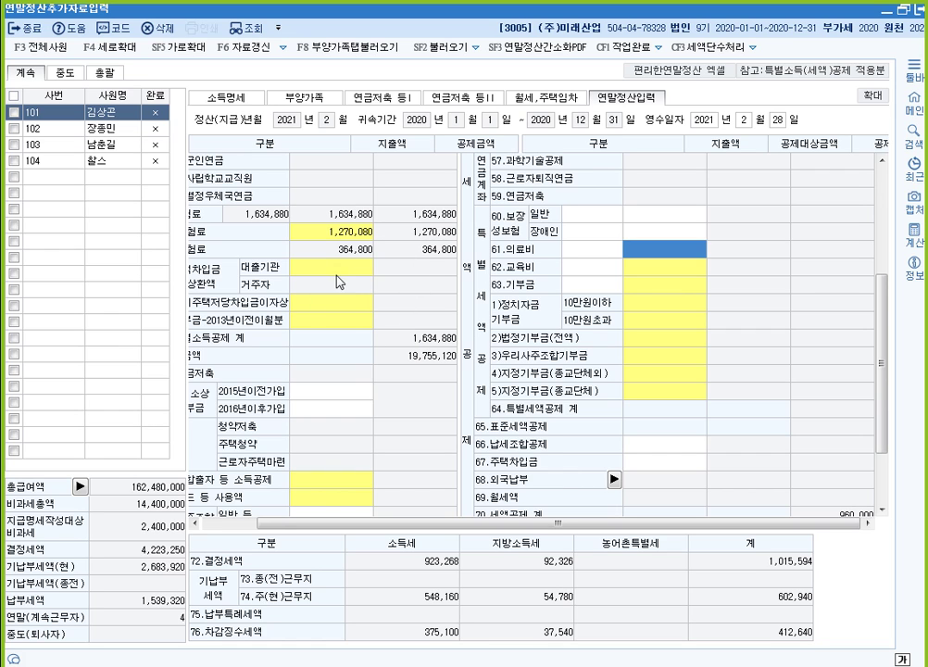
Show 소득명세, box its heading and the 종(전) column header in red, and clear the marks.
left_click(237, 99)
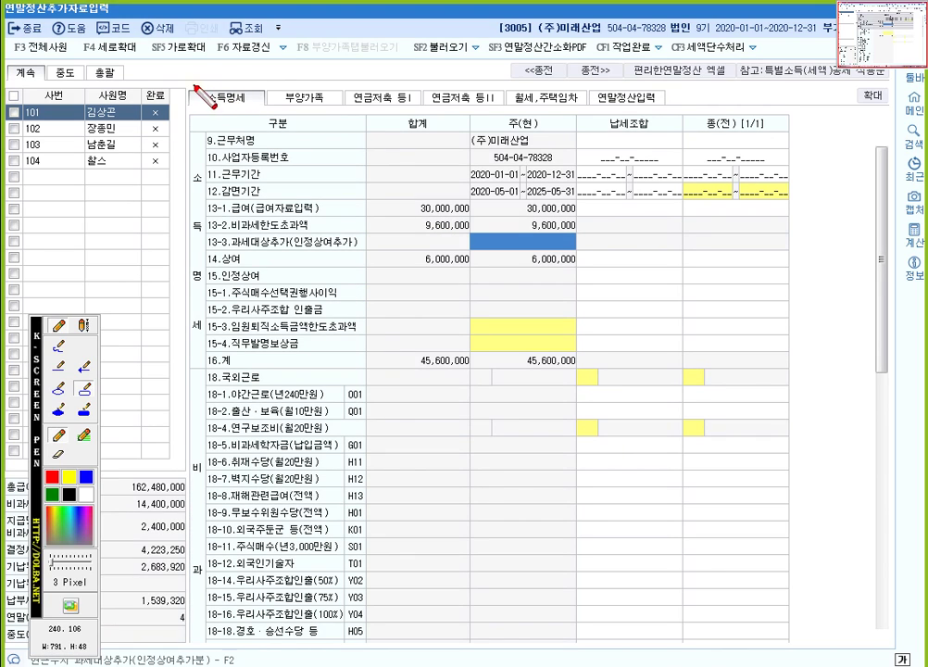
mouse_move(191, 87)
left_mouse_down()
mouse_move(227, 107)
mouse_move(268, 109)
left_mouse_up()
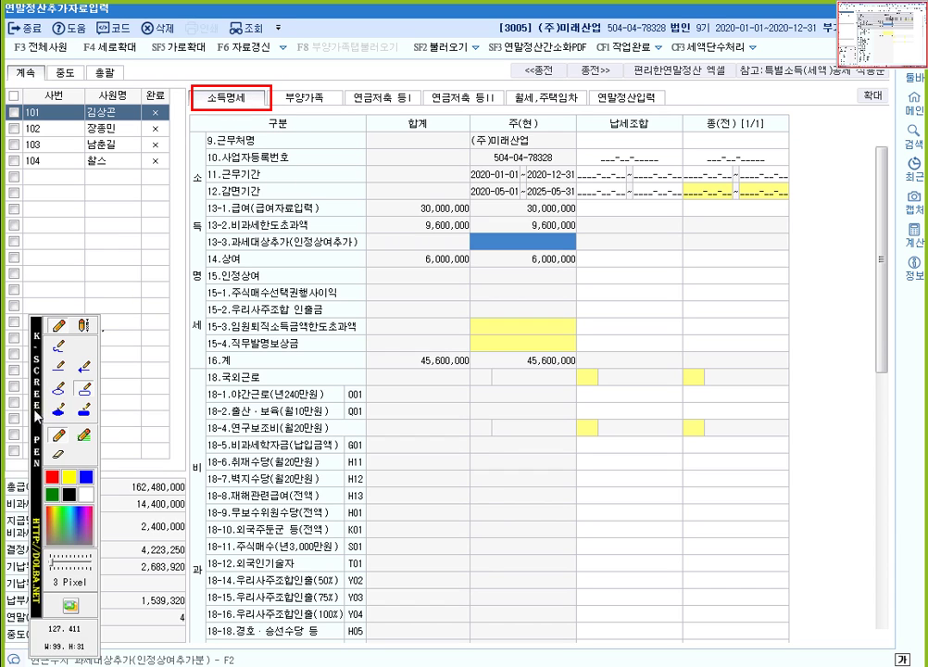
left_click_drag(34, 410, 10, 416)
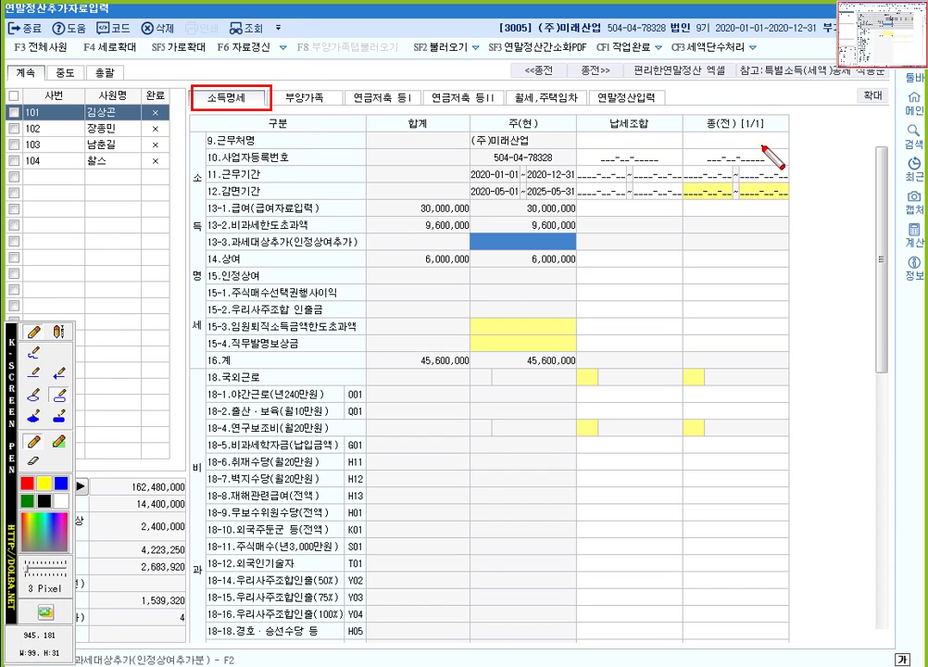
left_click_drag(795, 136, 813, 139)
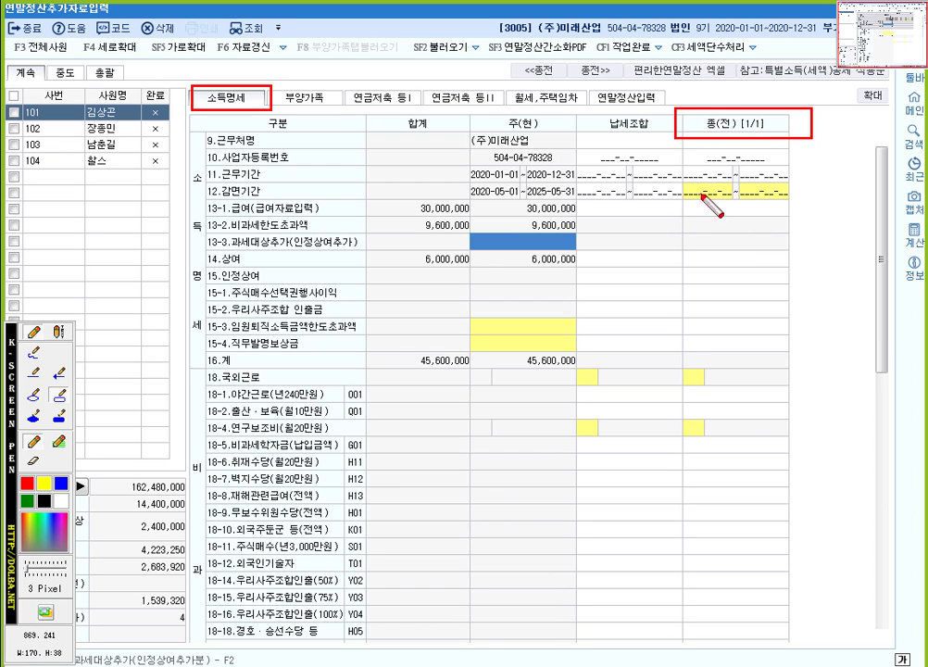
key("Escape")
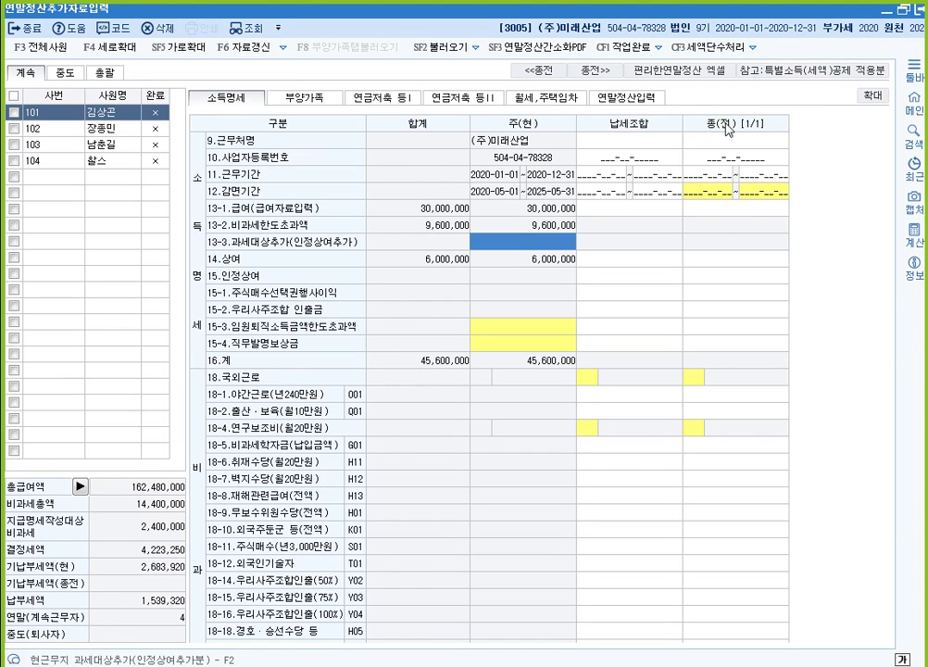
Point out the 종(전) cells for 급여, 건강보험료, 장기요양보험료, 고용보험료 and the 기납부세액 taxes without entering amounts.
left_click(739, 207)
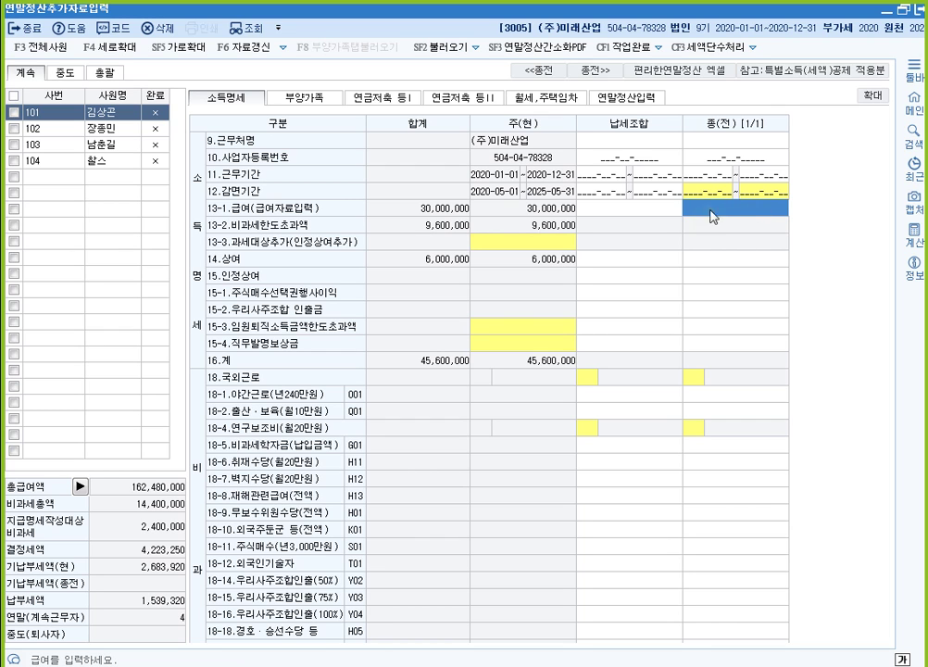
scroll(752, 352, "down", 10)
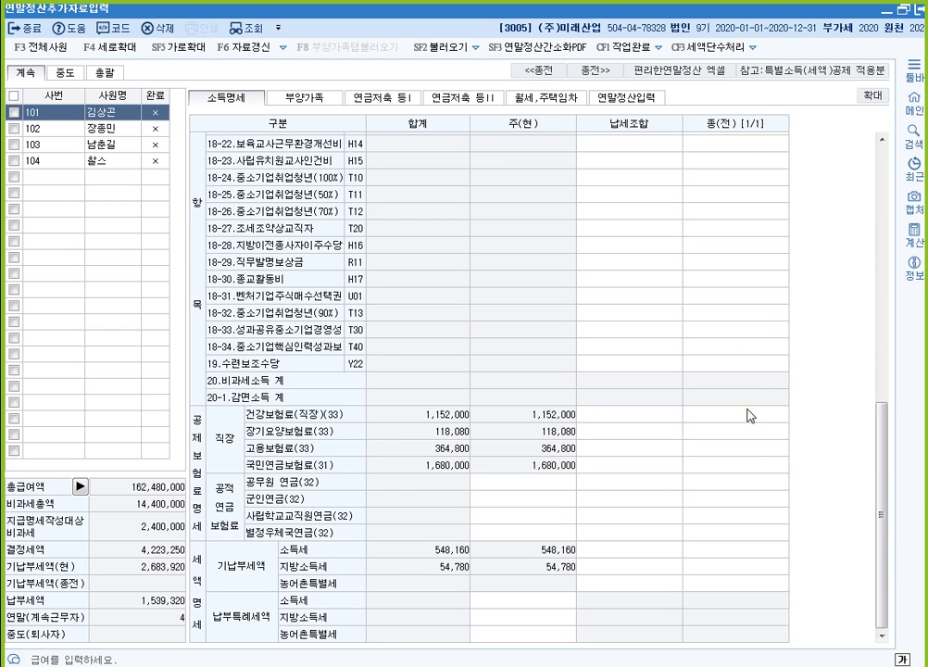
left_click(750, 416)
left_click(751, 434)
left_click(752, 451)
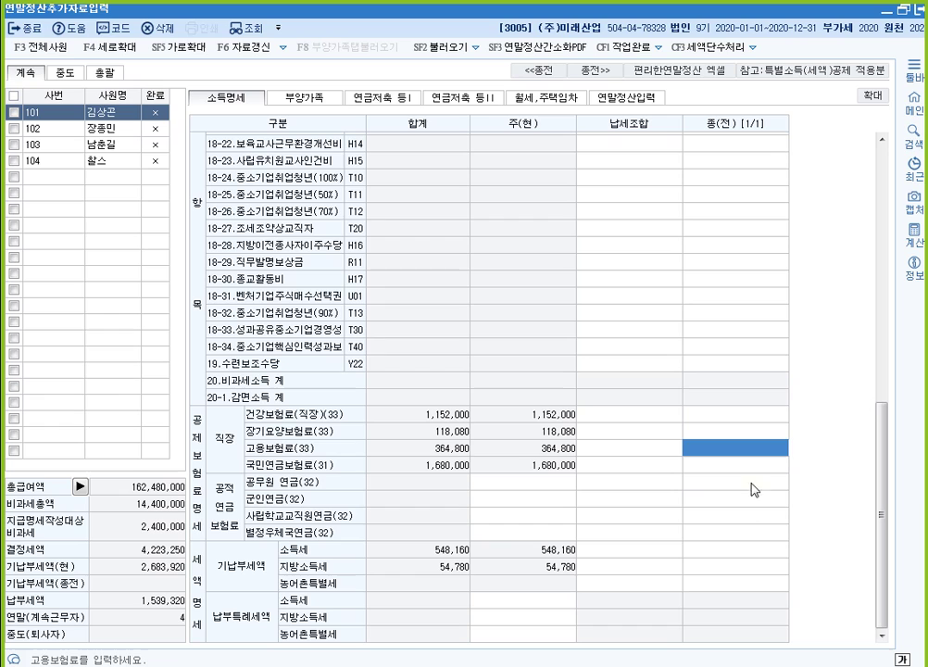
left_click(741, 552)
key("Return")
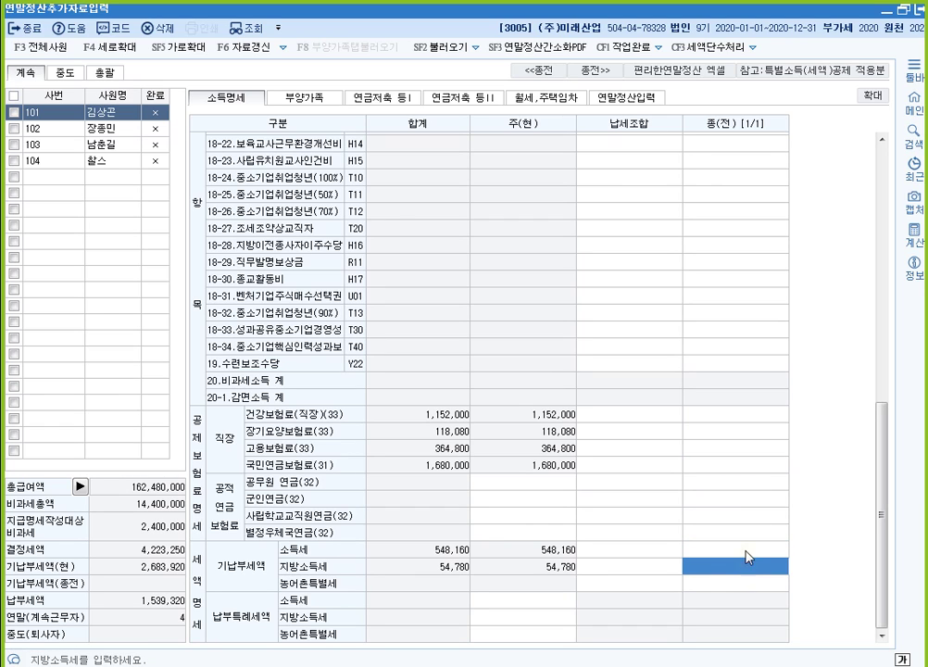
left_click(746, 551)
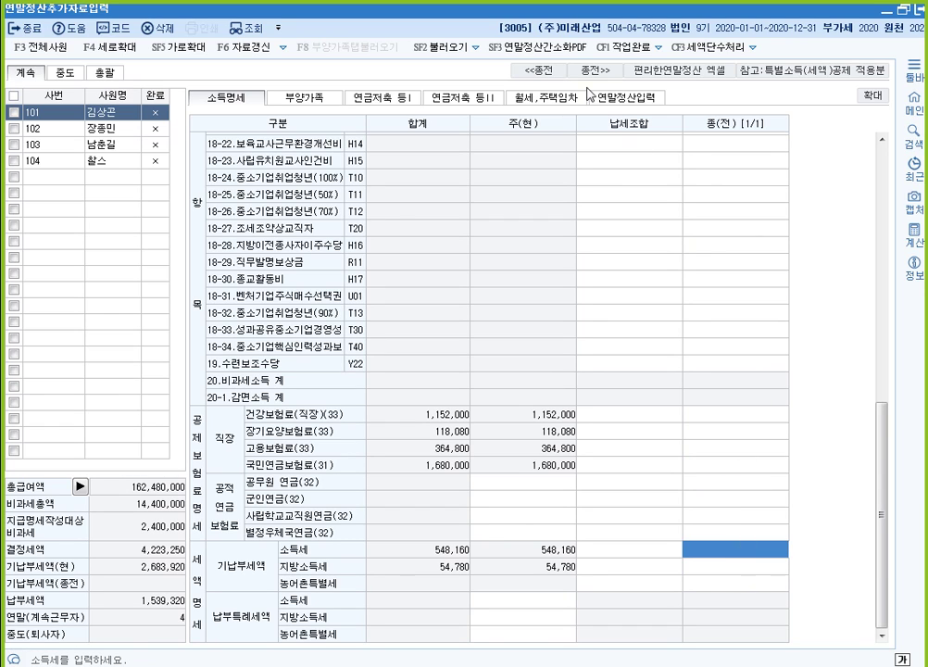
Return to 연말정산입력 and show the income deduction items from 21.총급여 with their full labels.
left_click(627, 99)
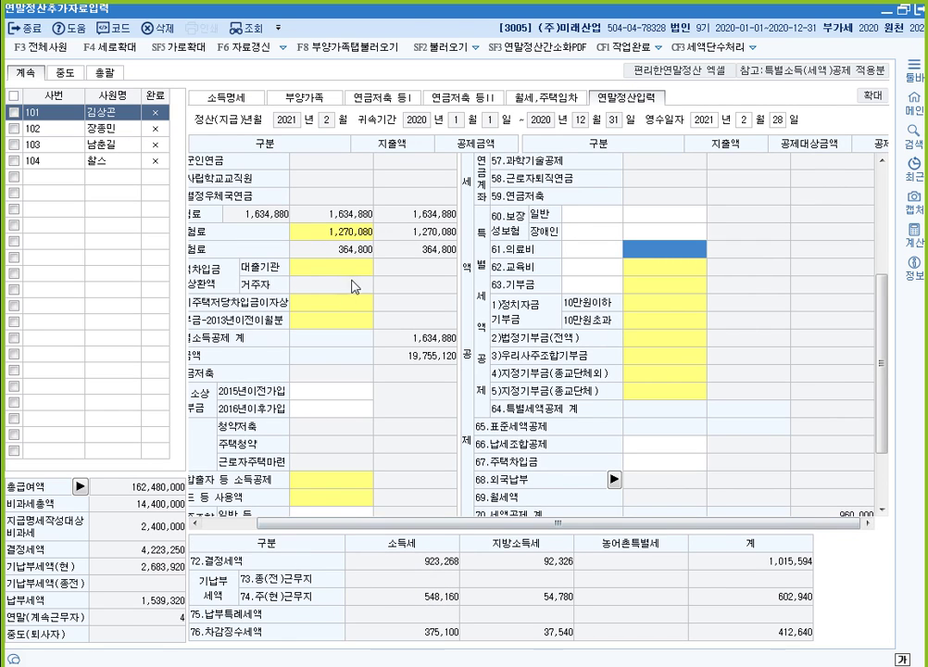
scroll(361, 292, "up", 4)
left_click_drag(471, 524, 319, 525)
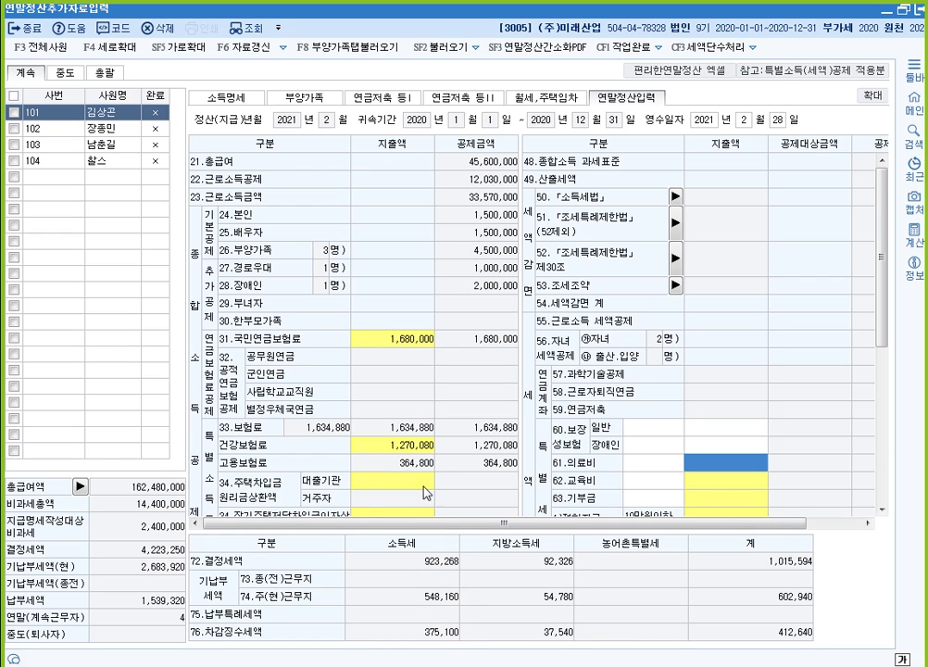
Revisit the 종(전) column of 소득명세 and go back to 연말정산입력.
left_click(239, 99)
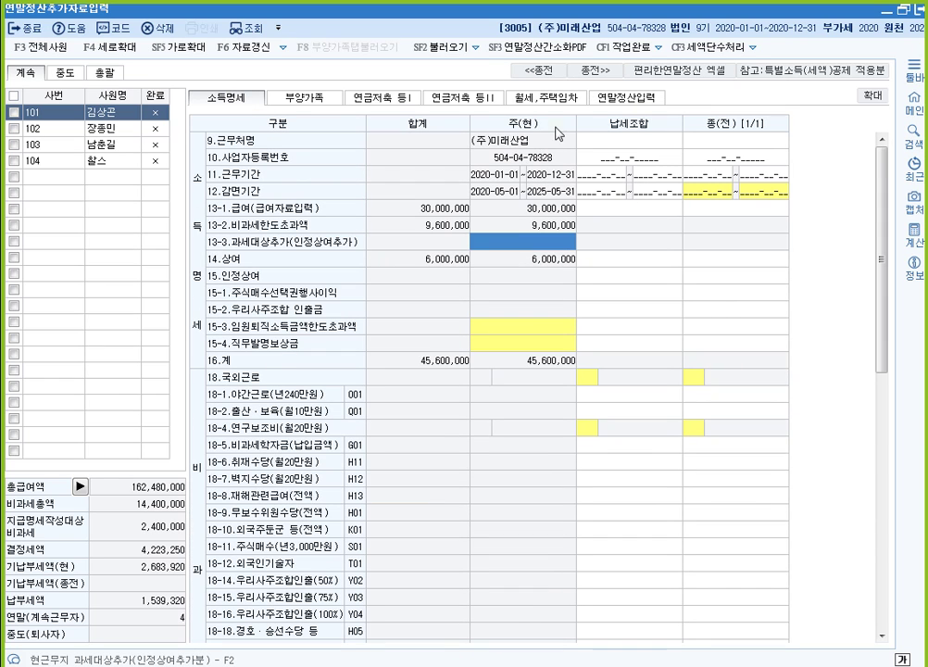
left_click(731, 128)
key("alt+Tab")
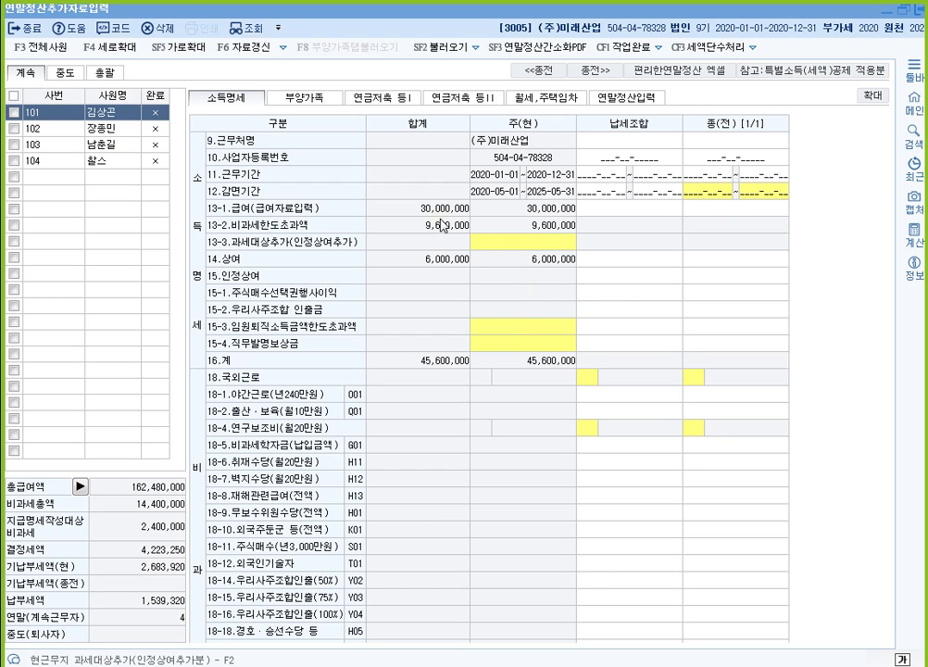
left_click(633, 98)
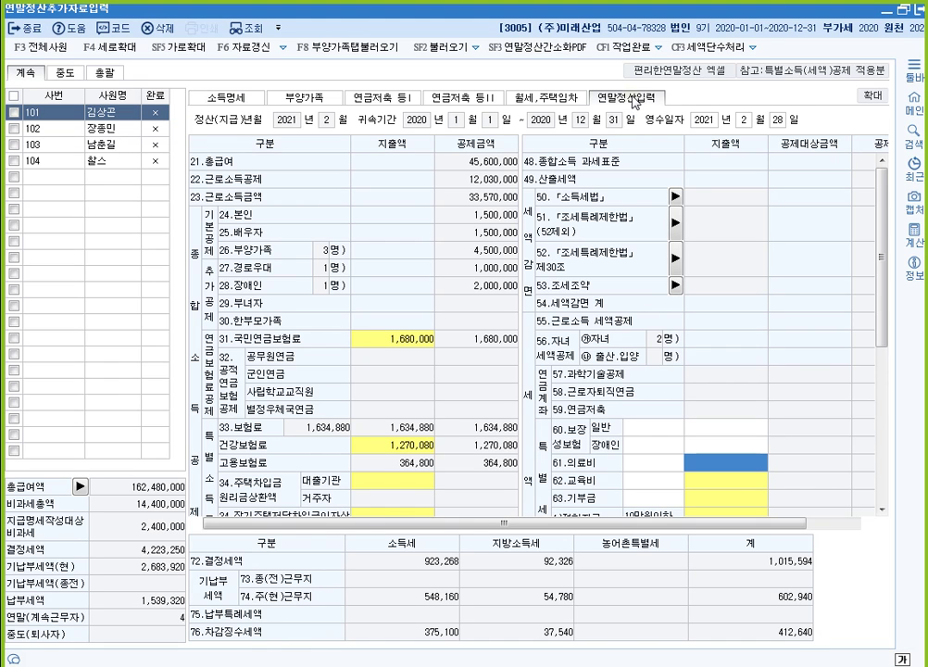
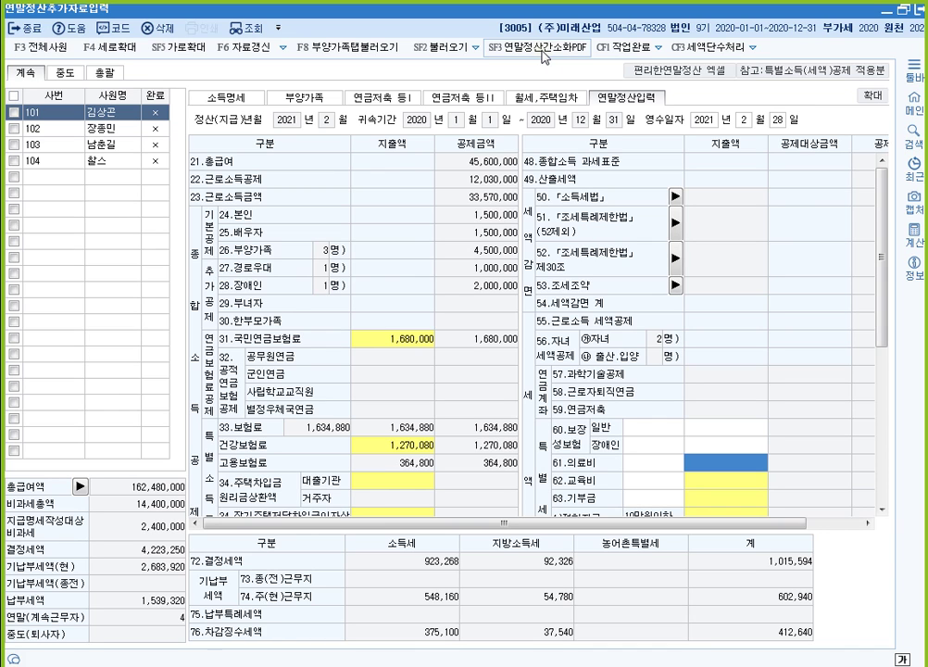
Show the 연말정산 간소화 PDF 불러오기 window for importing employees' deduction data and close it without loading anything.
left_click(541, 52)
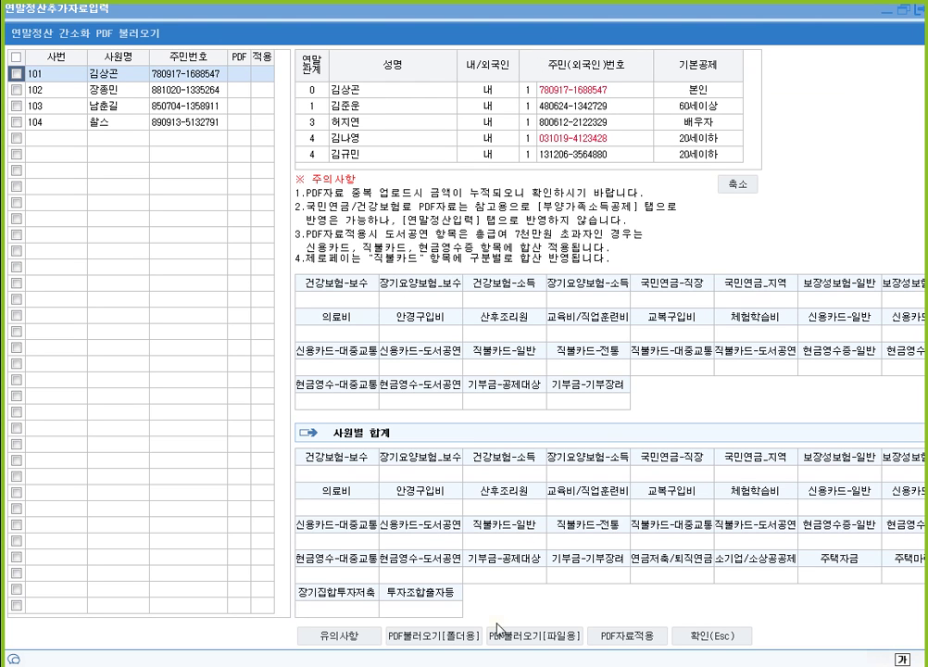
left_click_drag(920, 42, 790, 42)
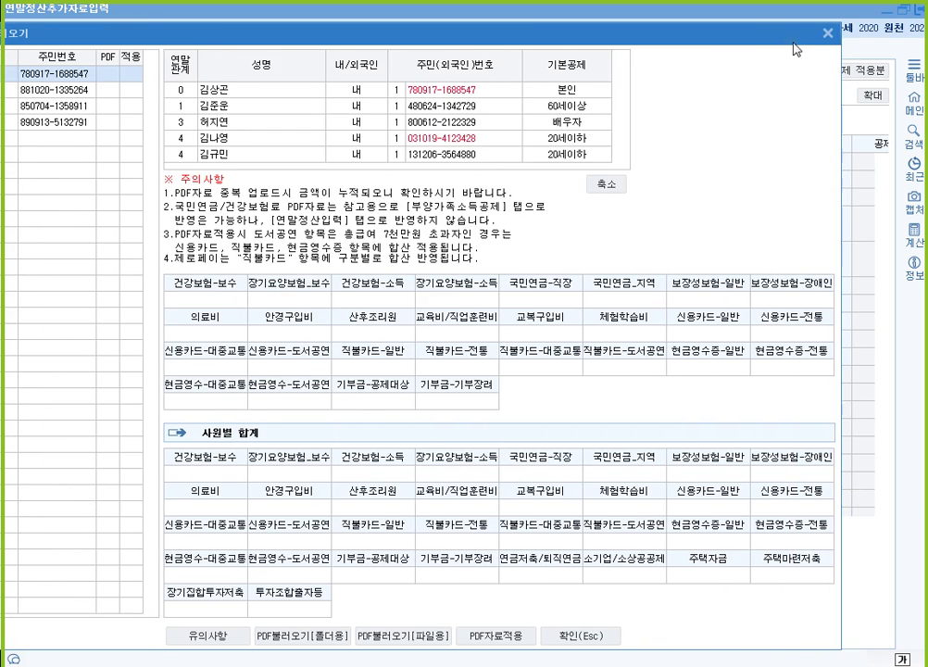
left_click(828, 32)
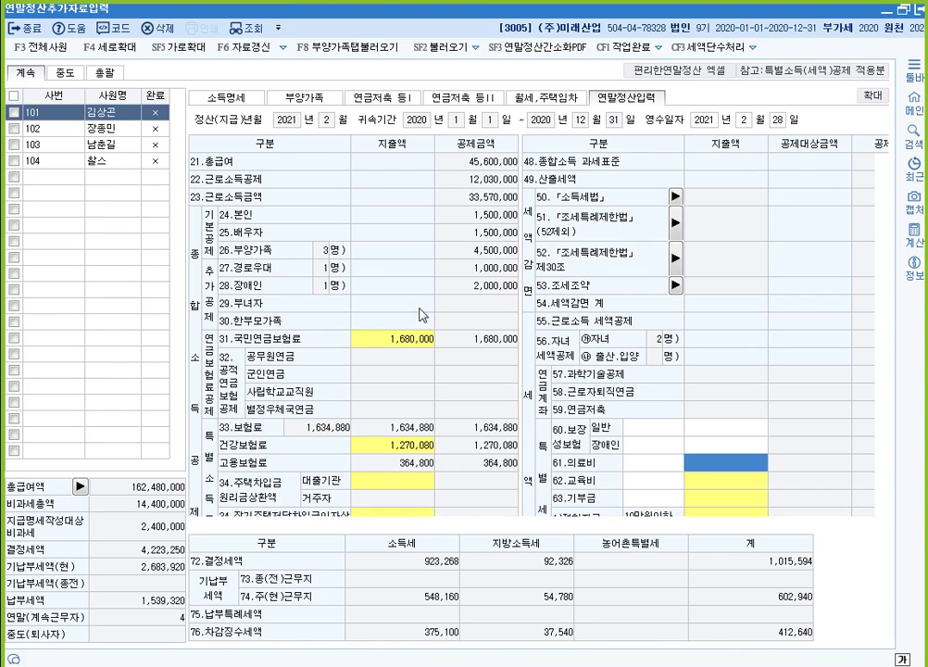
Show on 부양가족 where expenses are entered per dependant, using the 60세이상 and 배우자 rows, and return to 연말정산입력.
left_click(329, 100)
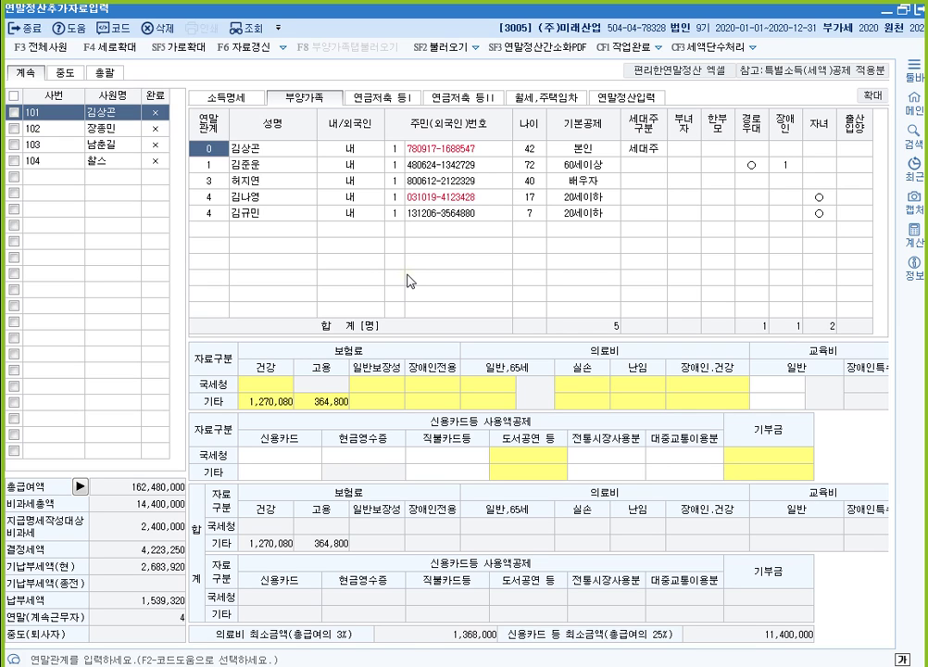
left_click(626, 97)
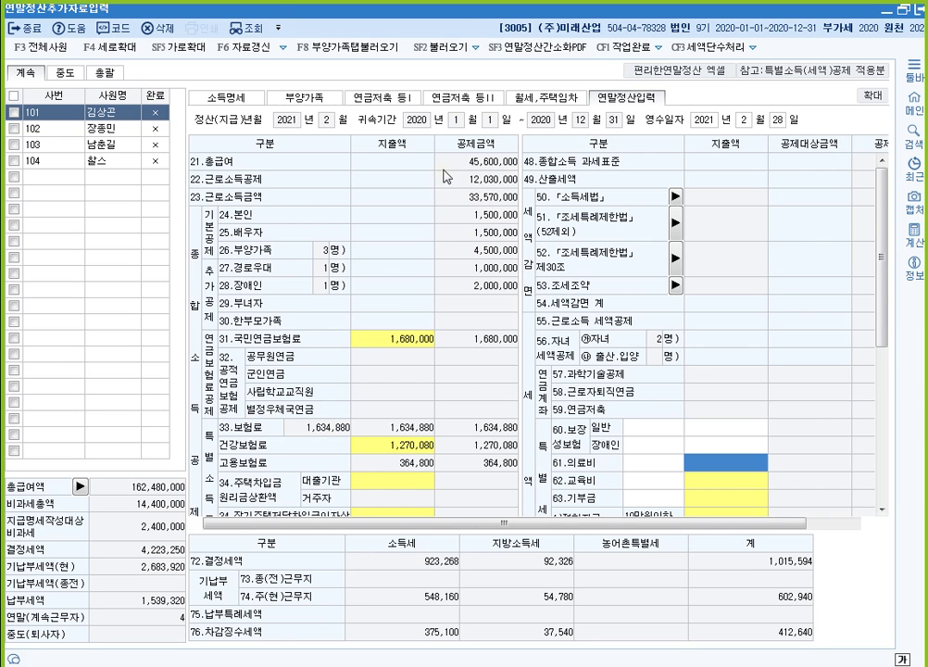
left_click(305, 96)
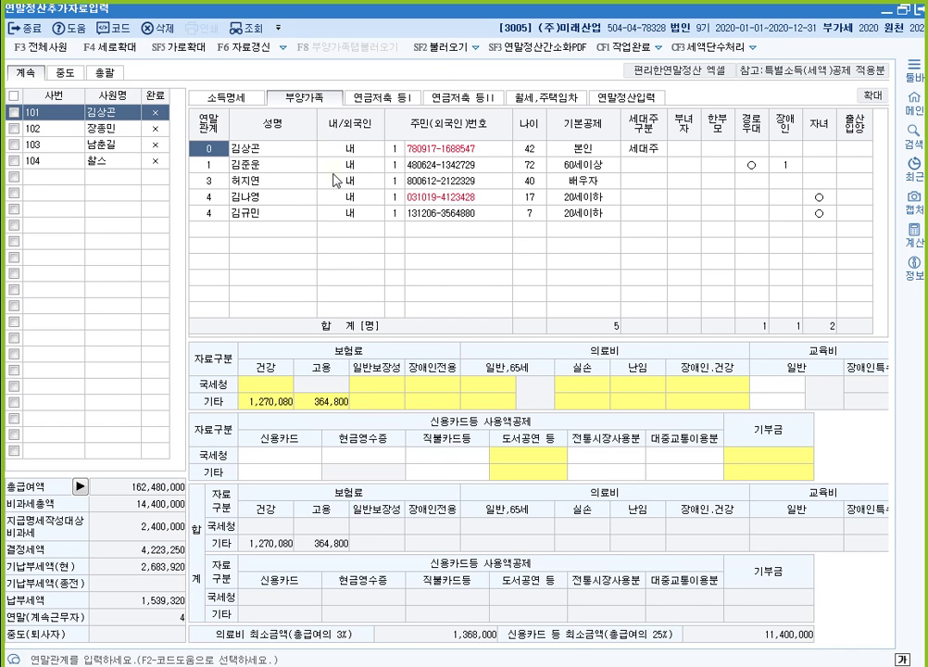
left_click(262, 171)
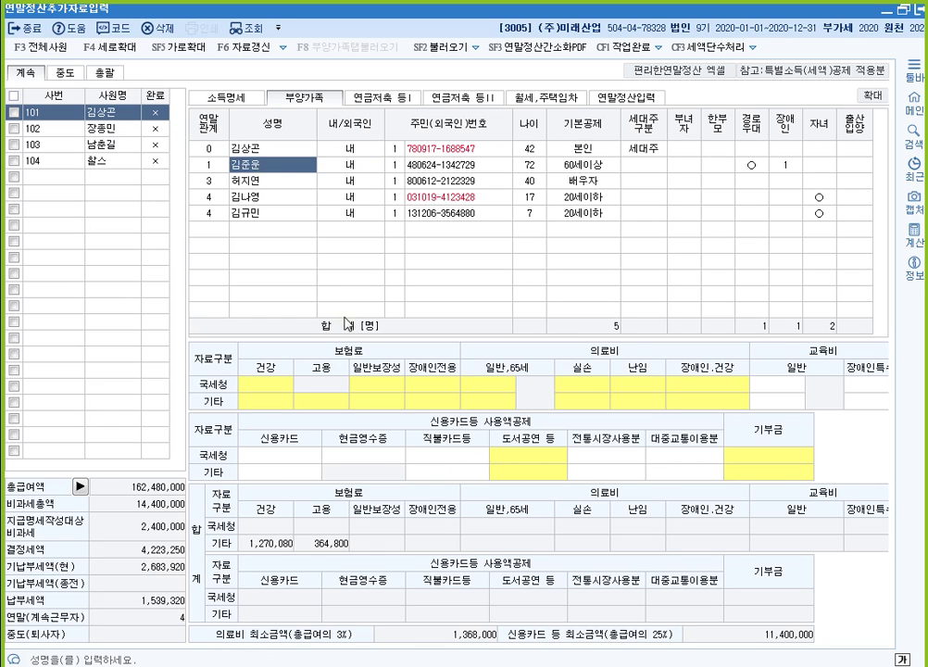
left_click(278, 185)
left_click(582, 383)
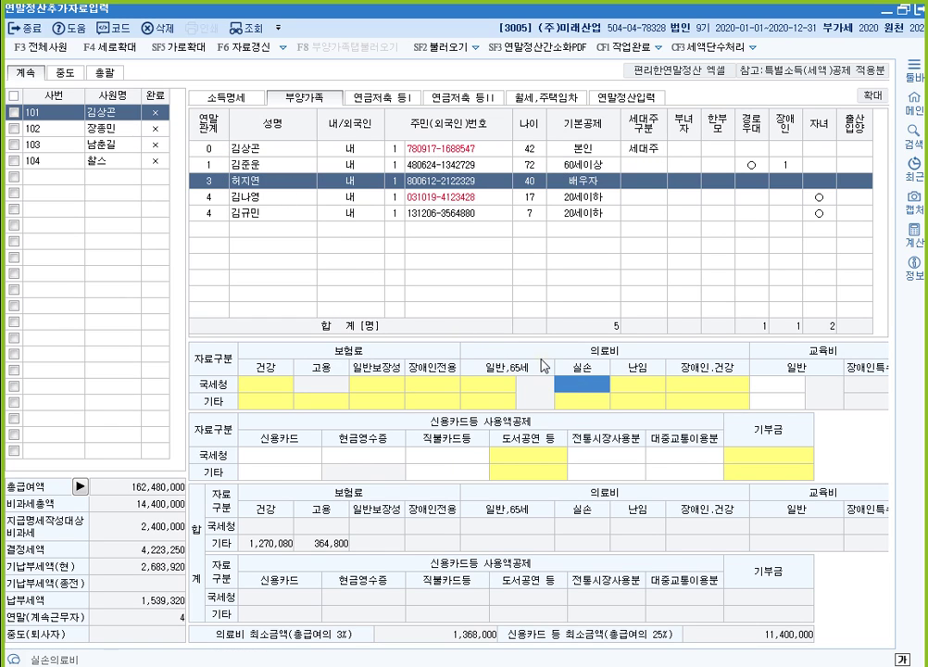
left_click(637, 98)
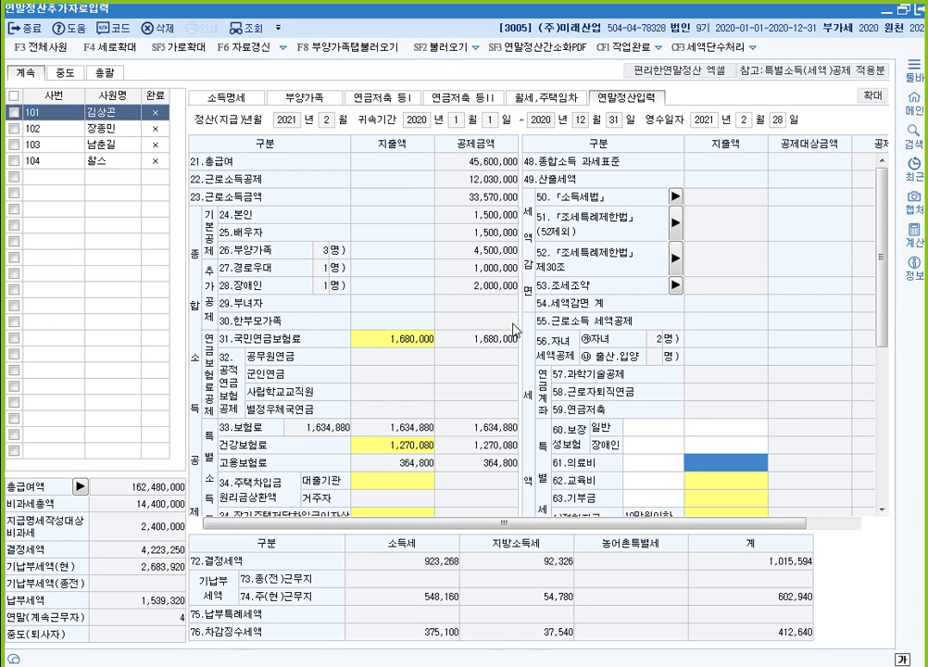
Show the lower deduction and tax credit items of 연말정산입력, and revisit the 본인 and 배우자 rows of 부양가족.
scroll(556, 433, "down", 5)
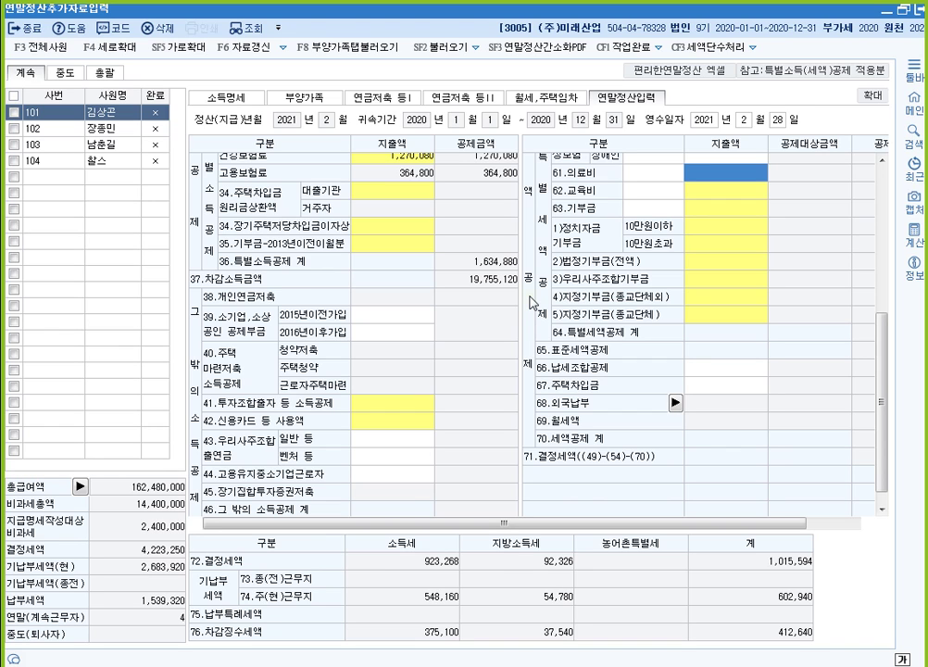
left_click(306, 101)
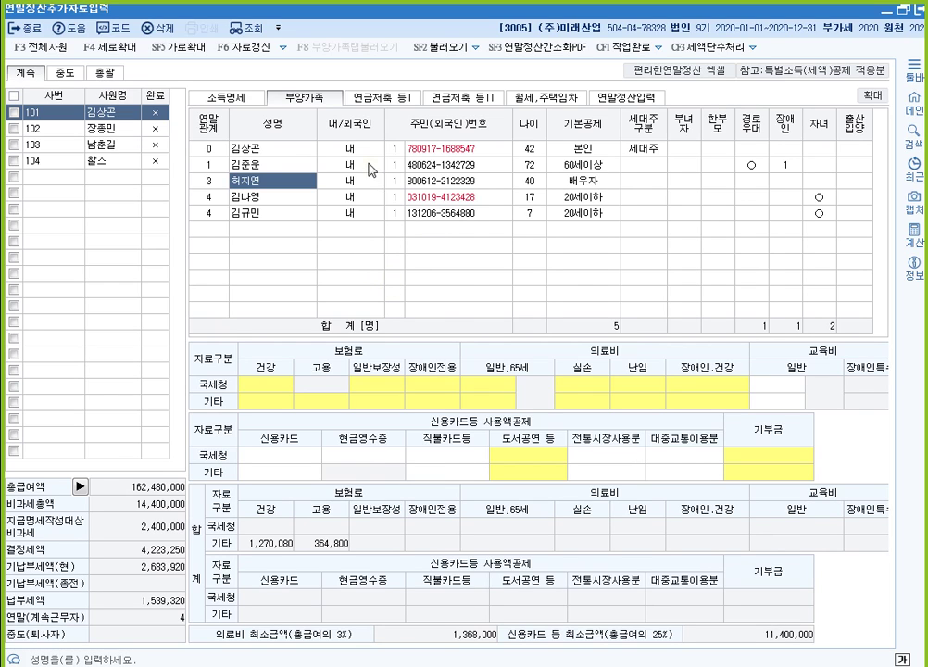
left_click(269, 148)
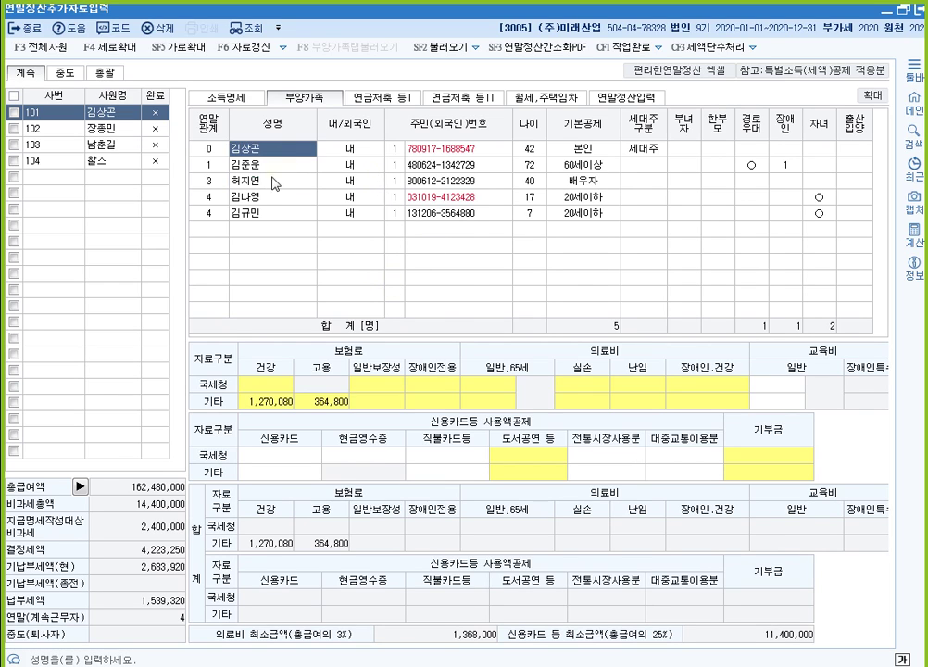
left_click(275, 182)
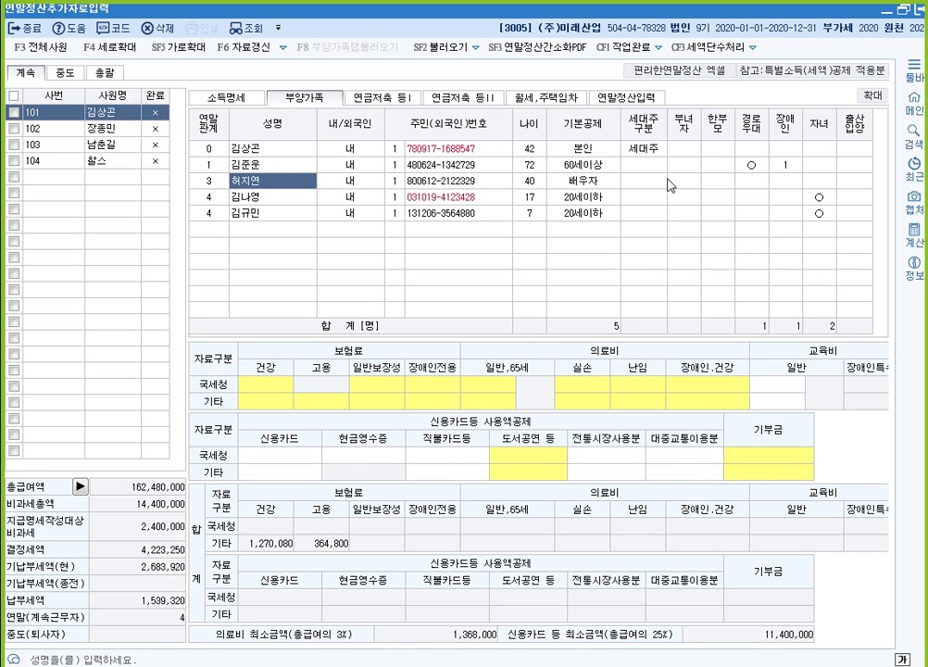
Show the 연말관계 code list for an empty 부양가족 row and the 기본공제 options for the older child.
left_click(220, 233)
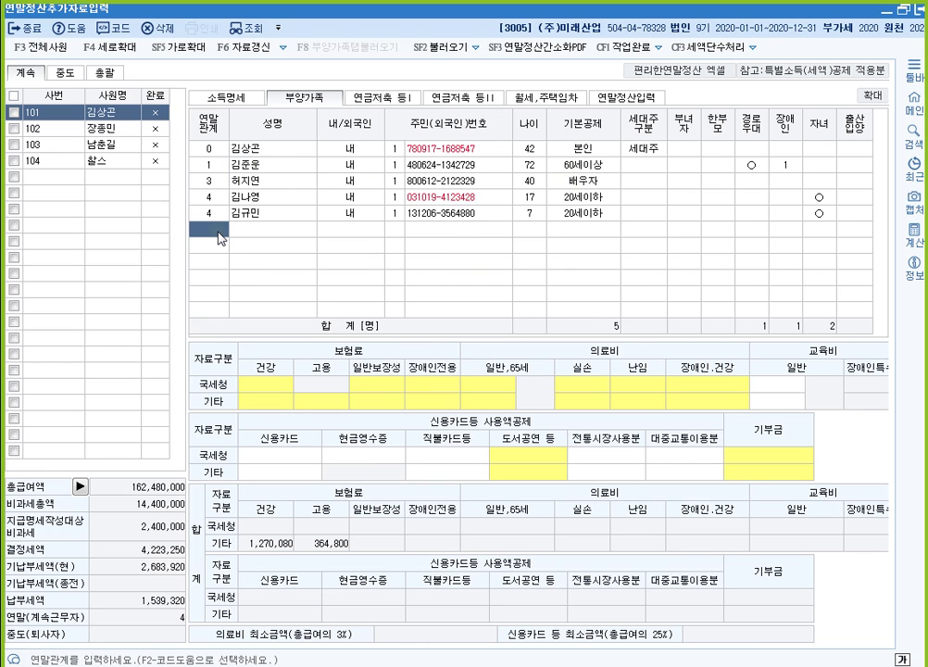
key("F2")
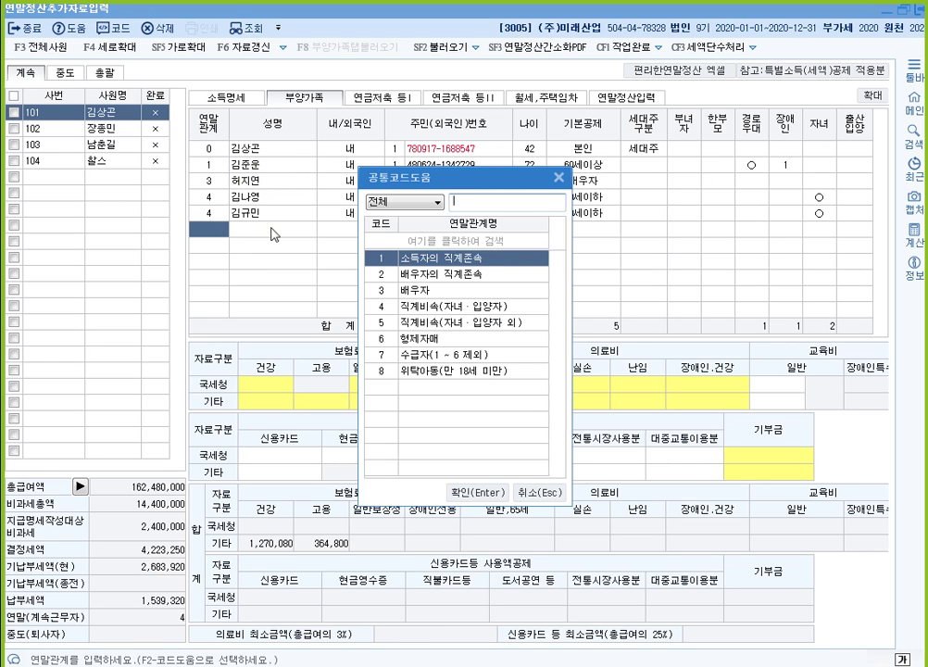
left_click(560, 178)
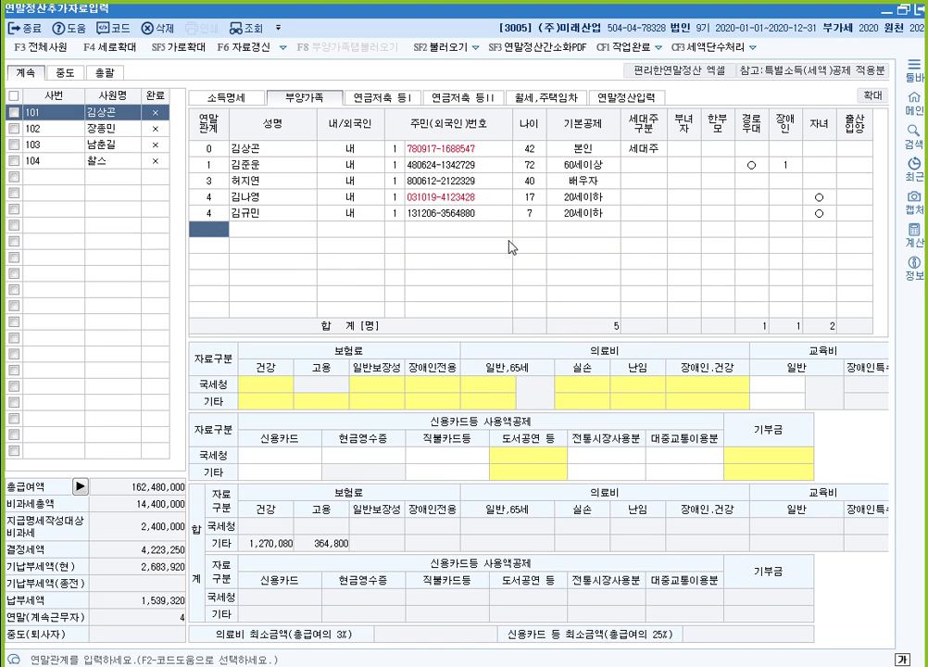
left_click(555, 199)
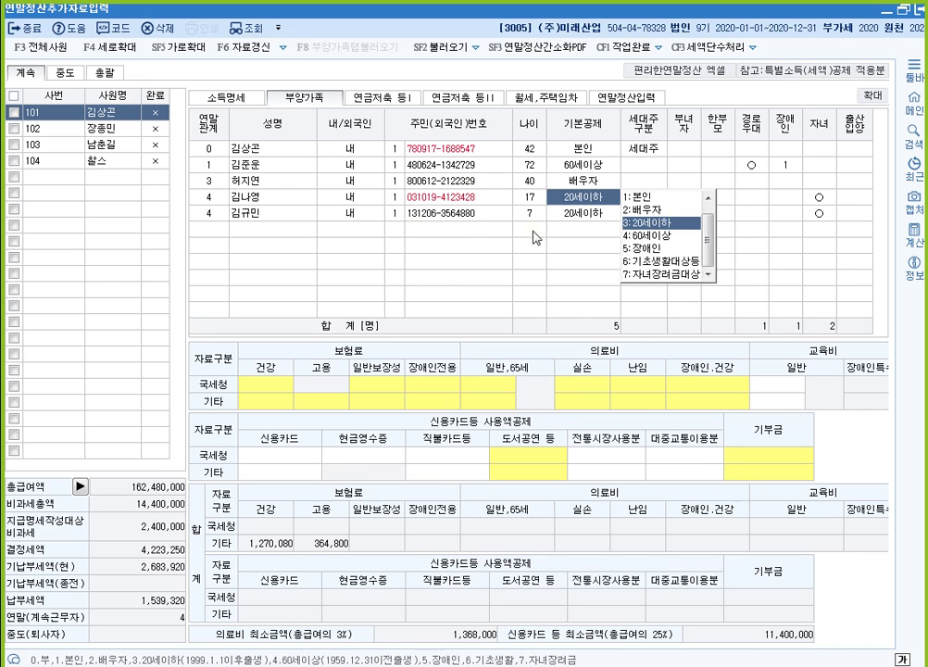
Show the 보험료 등 공제대상금액 detail for the 60세이상 dependant's 일반보장성 insurance and close it without entering amounts.
left_click(262, 165)
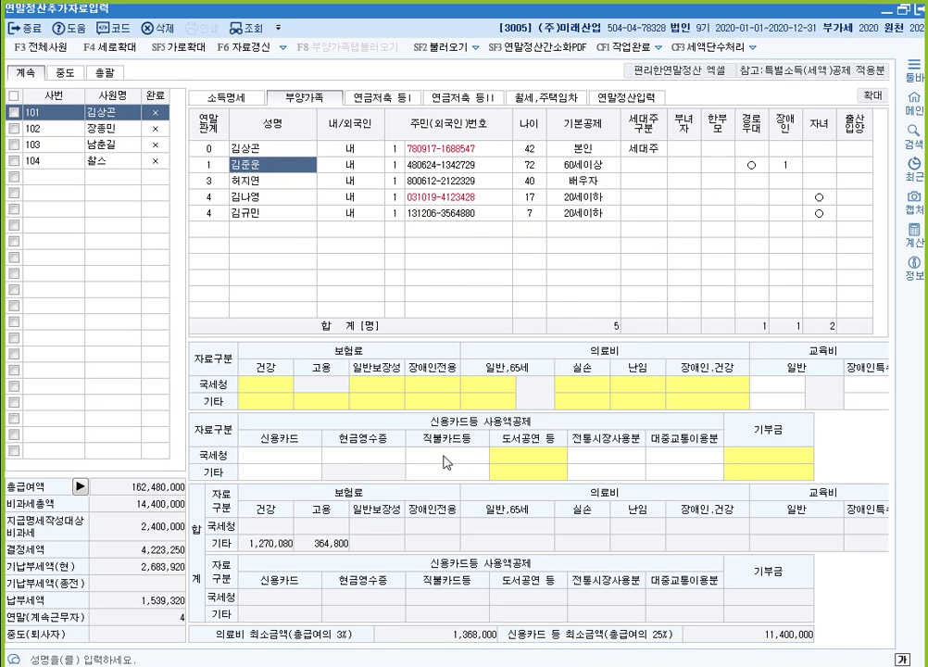
double_click(379, 389)
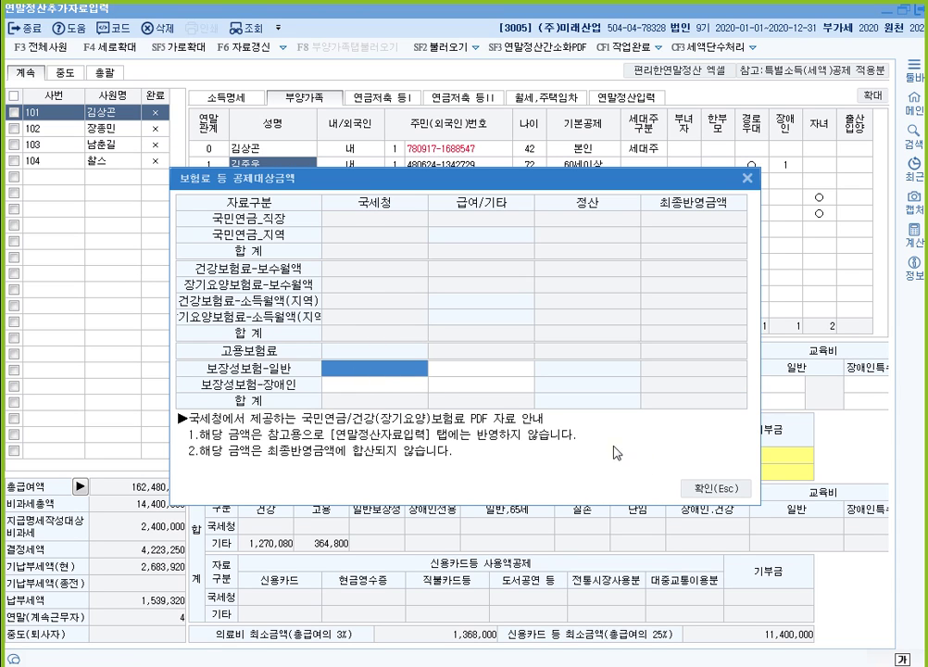
left_click(704, 488)
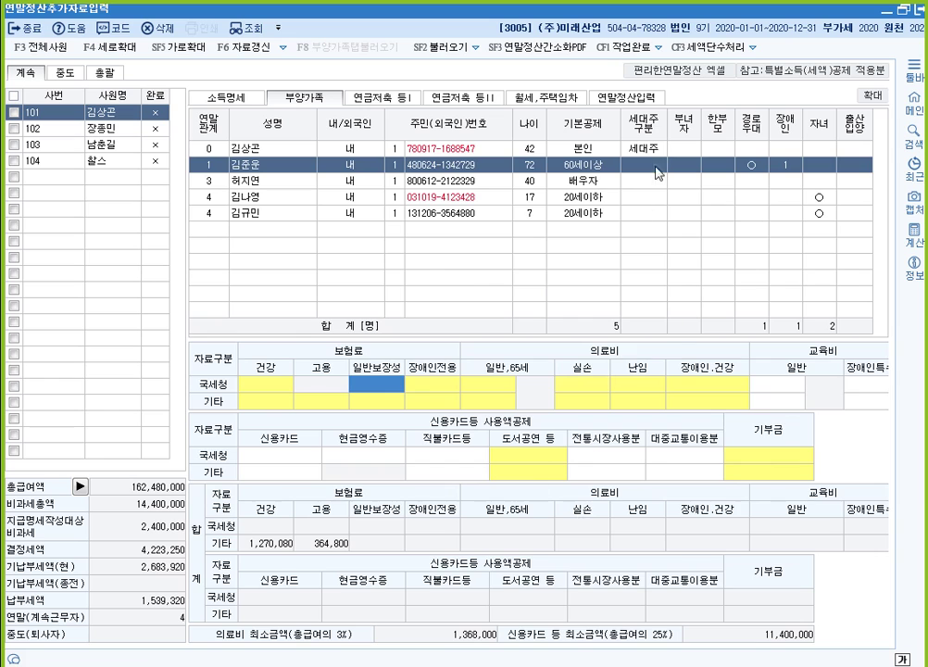
Compare the 연말정산입력 items with the 부양가족 entry fields, ending on 연말정산입력.
left_click(639, 98)
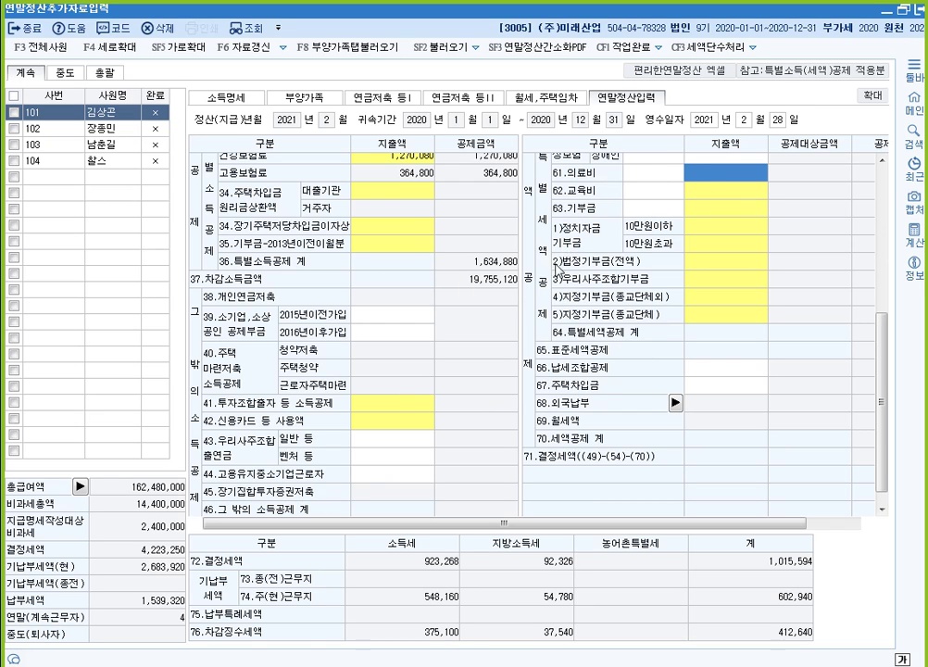
left_click(305, 98)
left_click(639, 99)
left_click(306, 98)
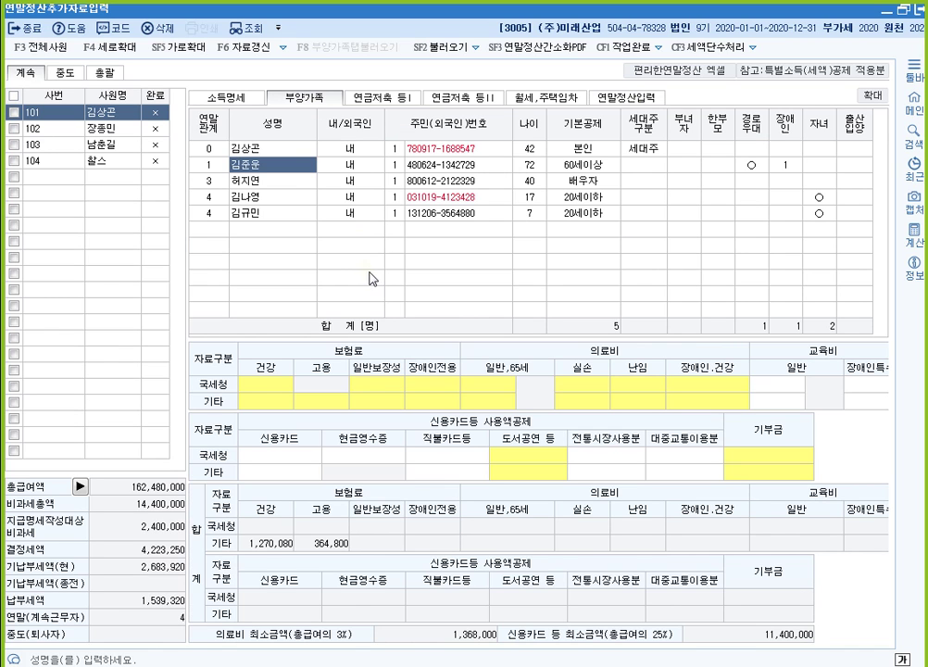
left_click(639, 99)
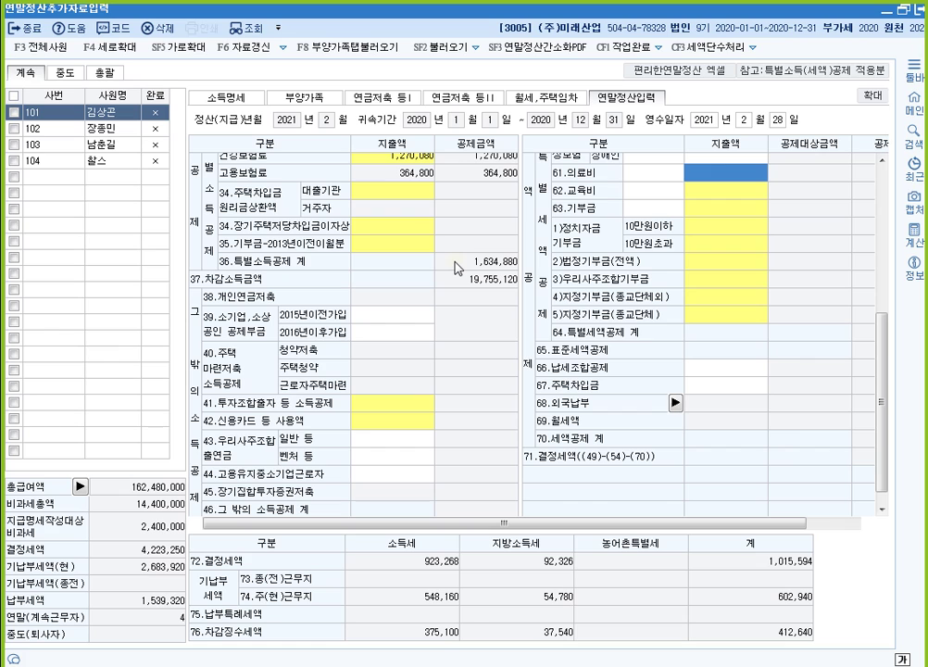
left_click(321, 100)
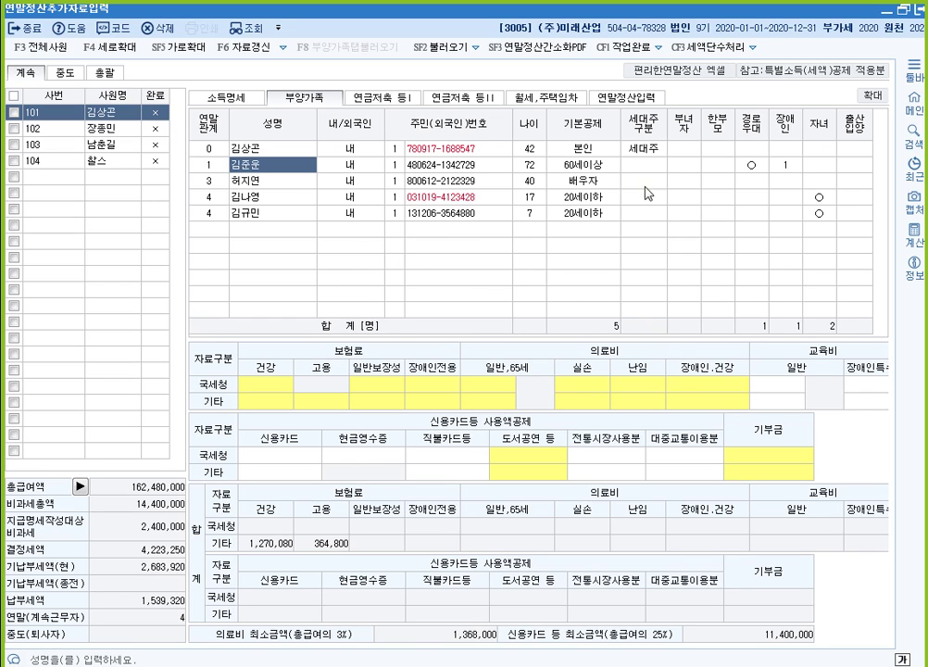
left_click(637, 98)
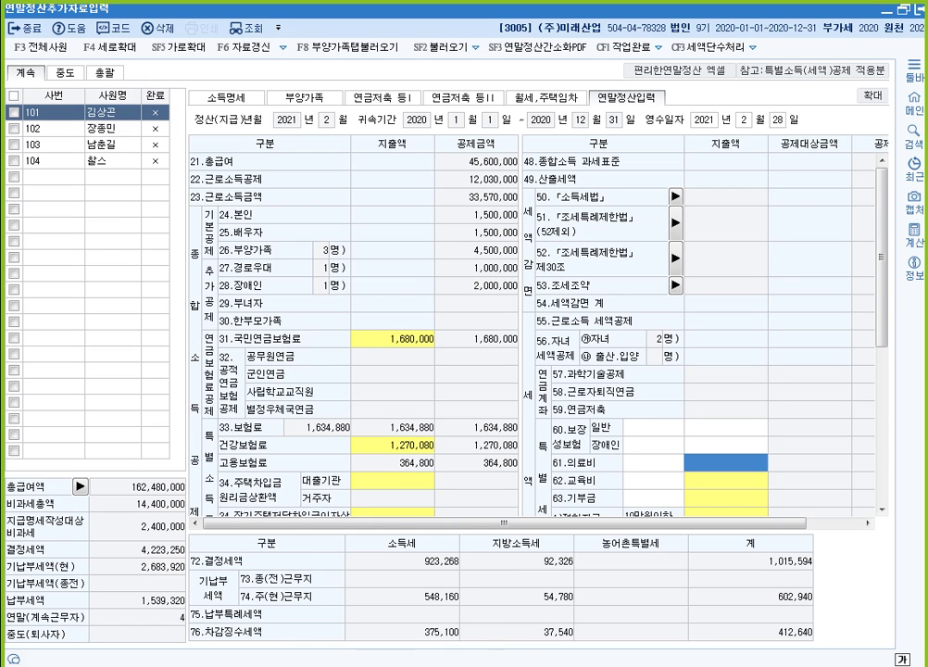
Switch to 알PDF, read employee 101's 기본예제 insurance, education, medical, pension and donation data, and return to 연말정산추가자료입력.
left_click(374, 663)
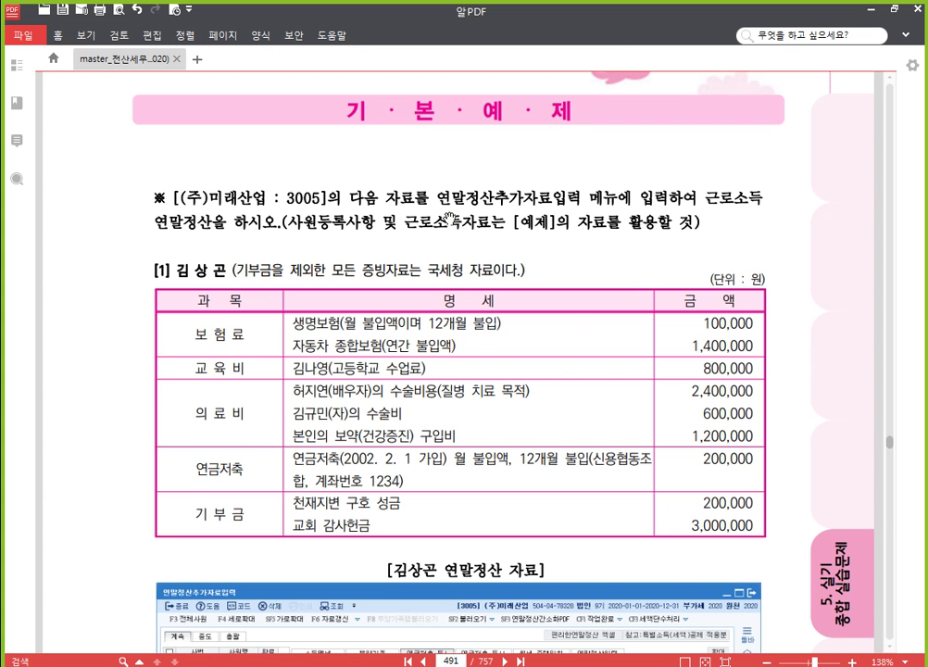
scroll(509, 398, "down", 1)
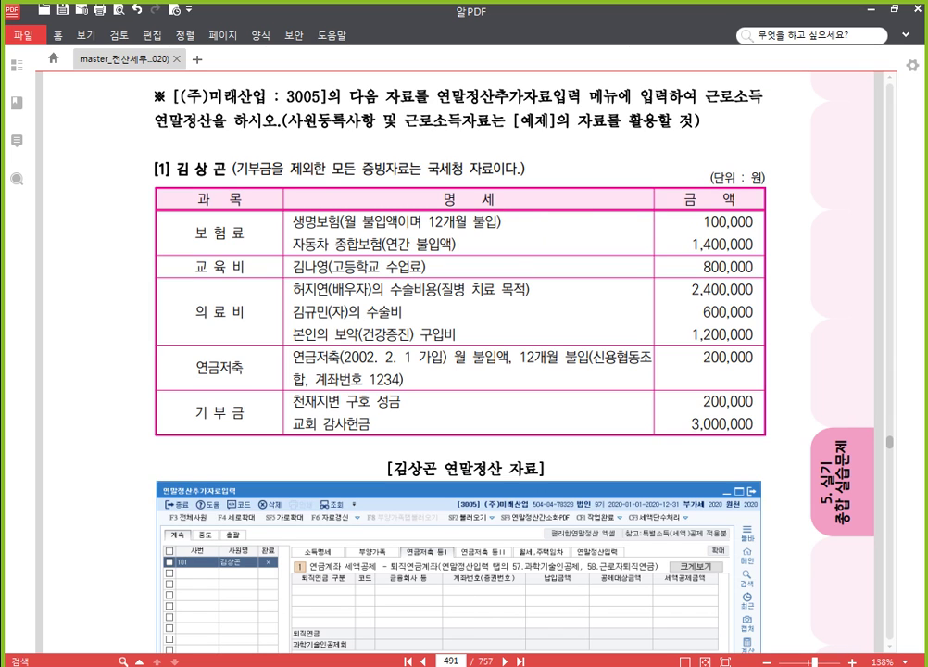
key("alt+Tab")
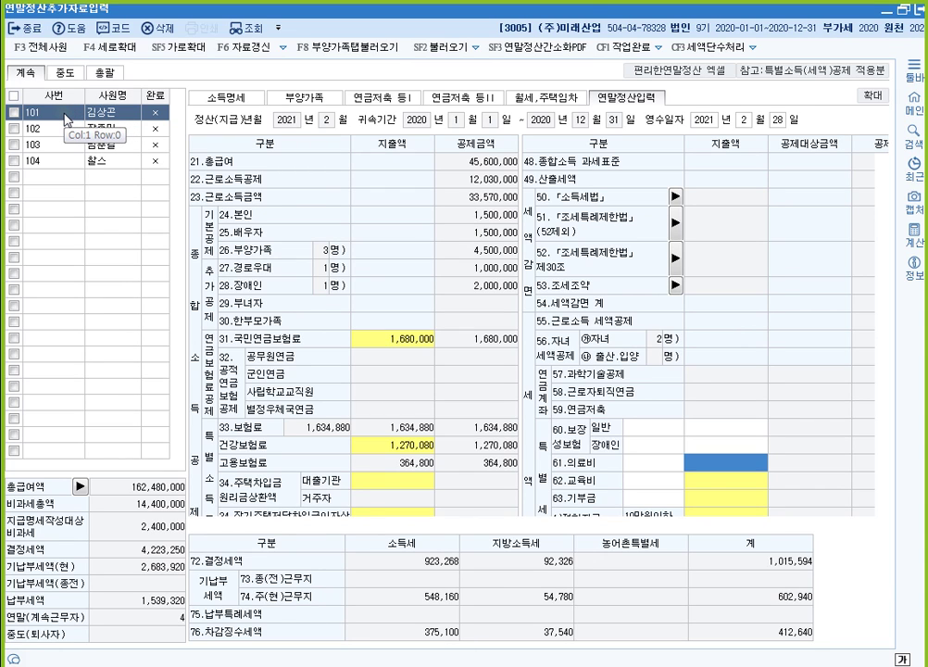
Enter 2,600,000 as employee 101's 지출액 for 60.보장성보험 일반.
left_click(65, 117)
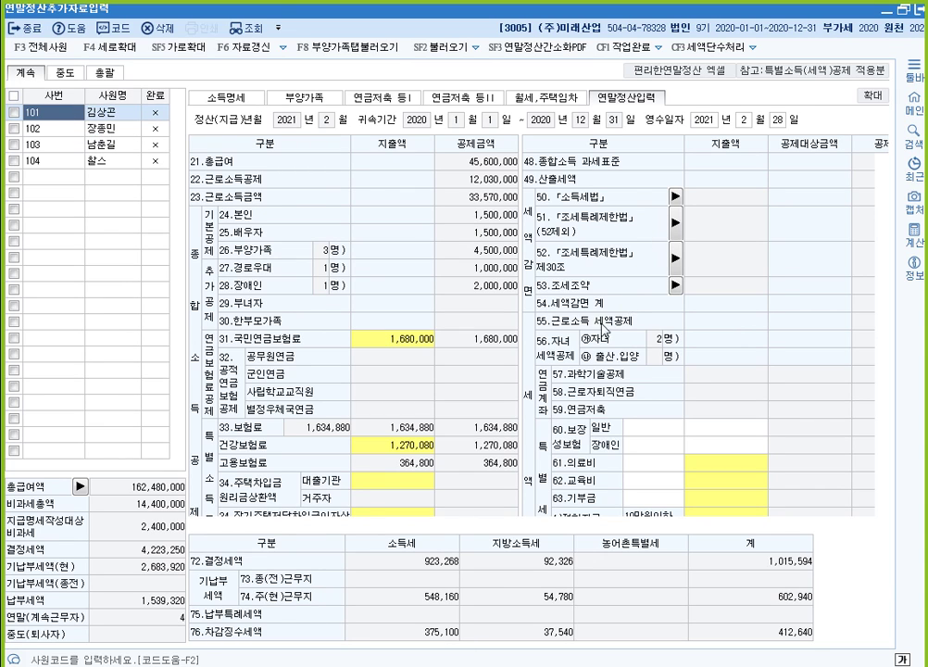
left_click(729, 431)
scroll(729, 426, "down", 2)
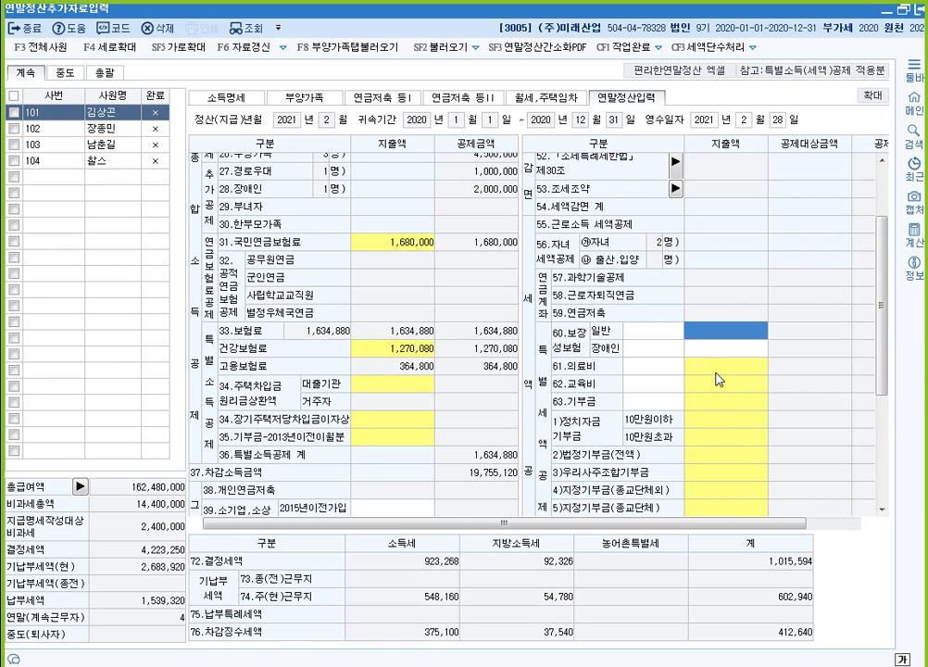
type("2600000")
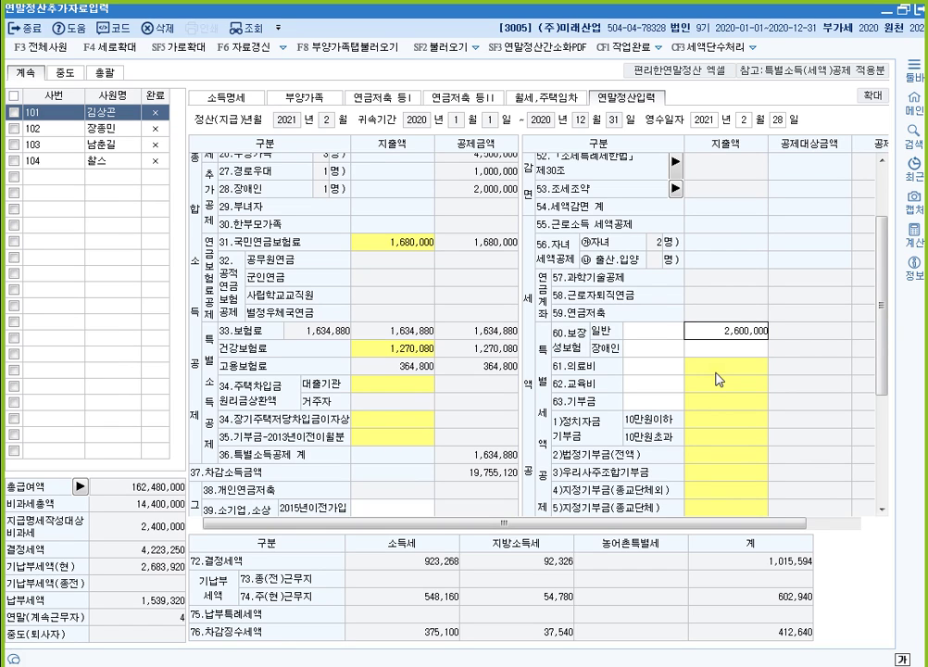
key("Return")
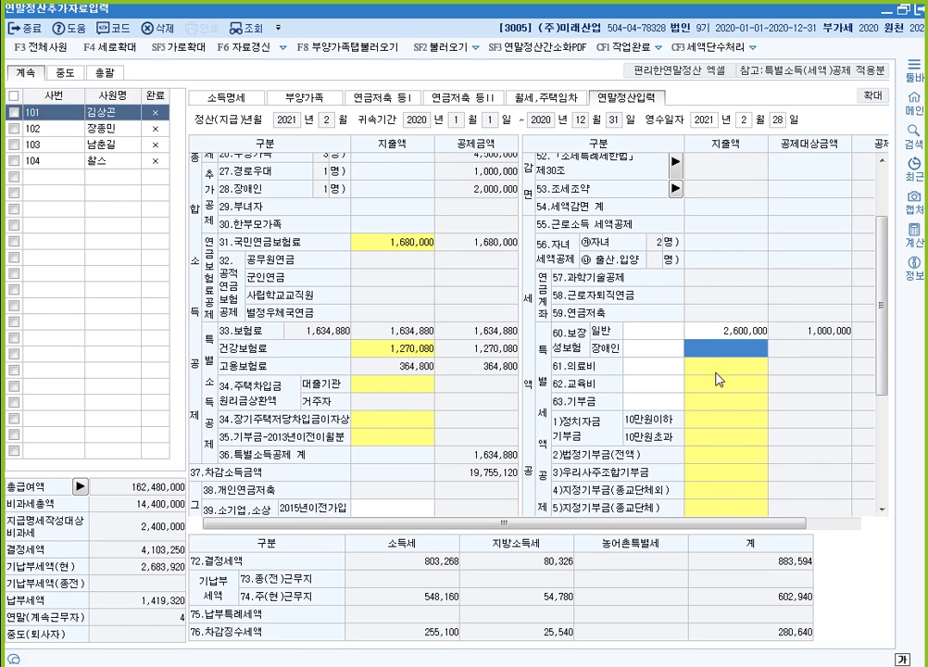
key("Up")
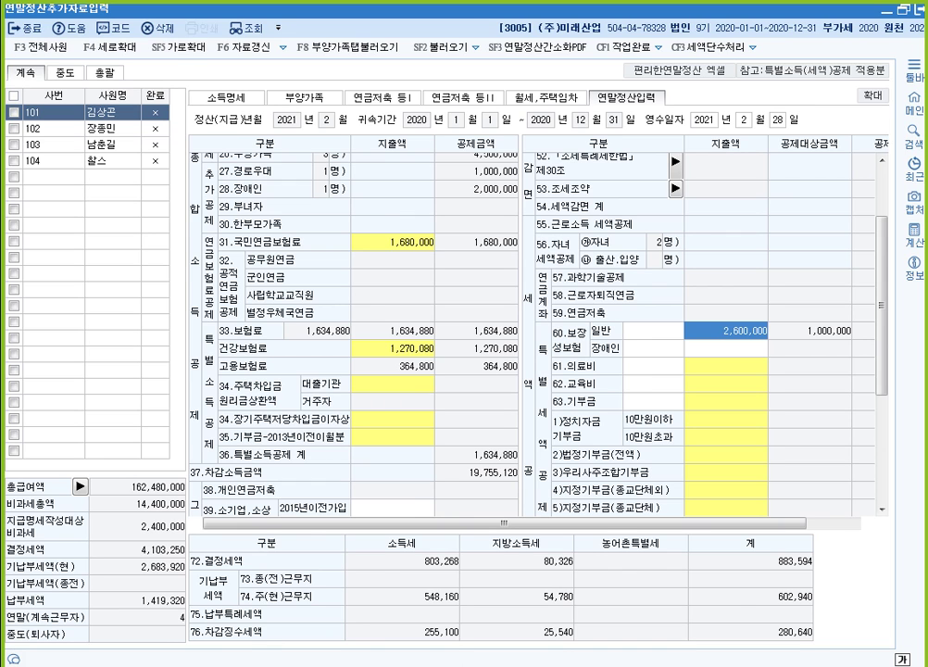
Check the 교육비 item of the example in 알PDF and return to the 연말정산입력 screen.
key("alt+Tab")
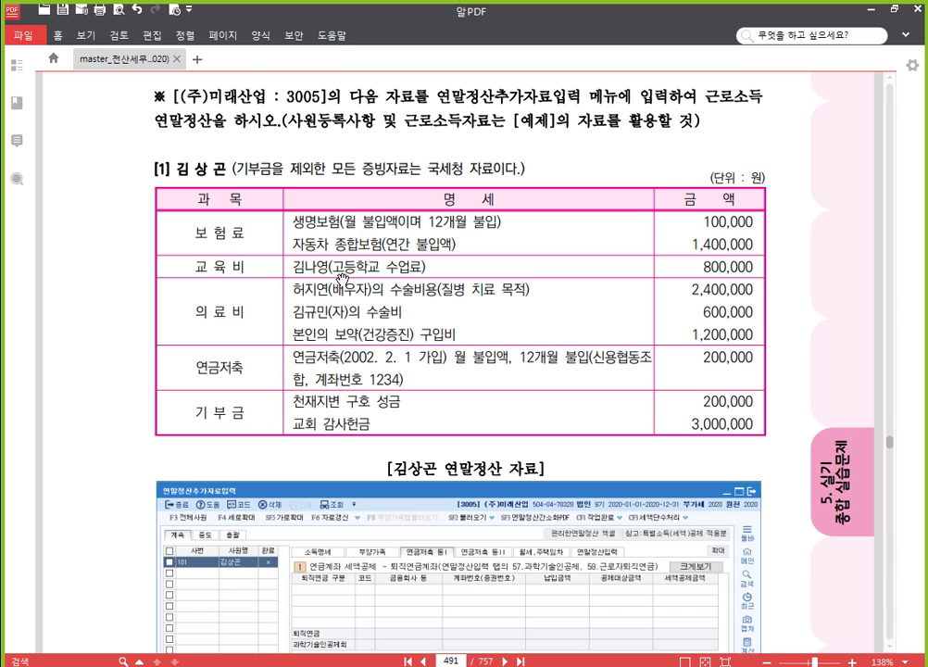
mouse_move(373, 665)
left_click(449, 651)
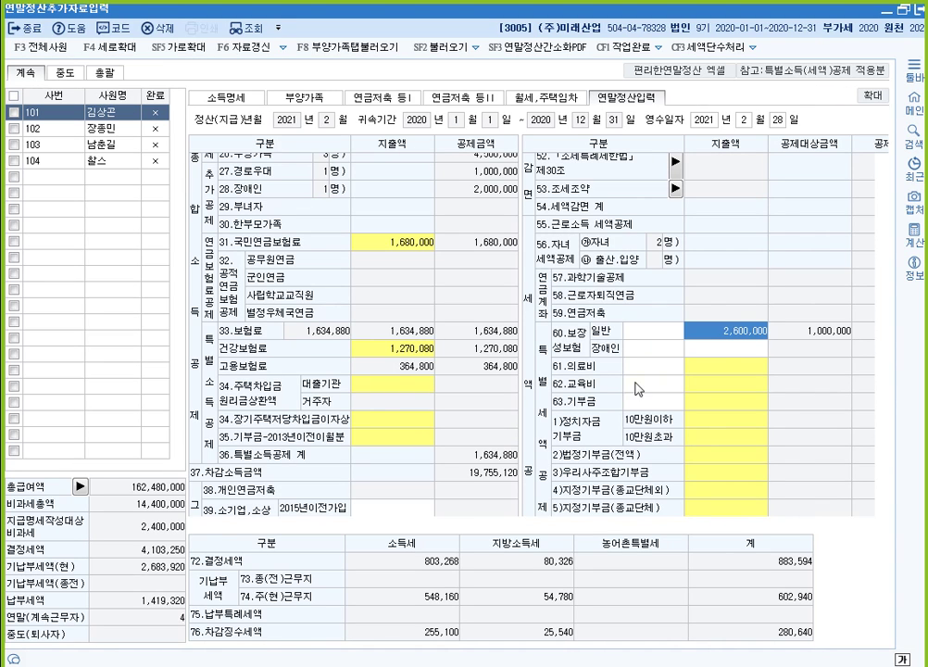
Enter 800,000 as employee 101's 초중고 expense in the 62.교육비 detail and close the education dialogs.
left_click(732, 384)
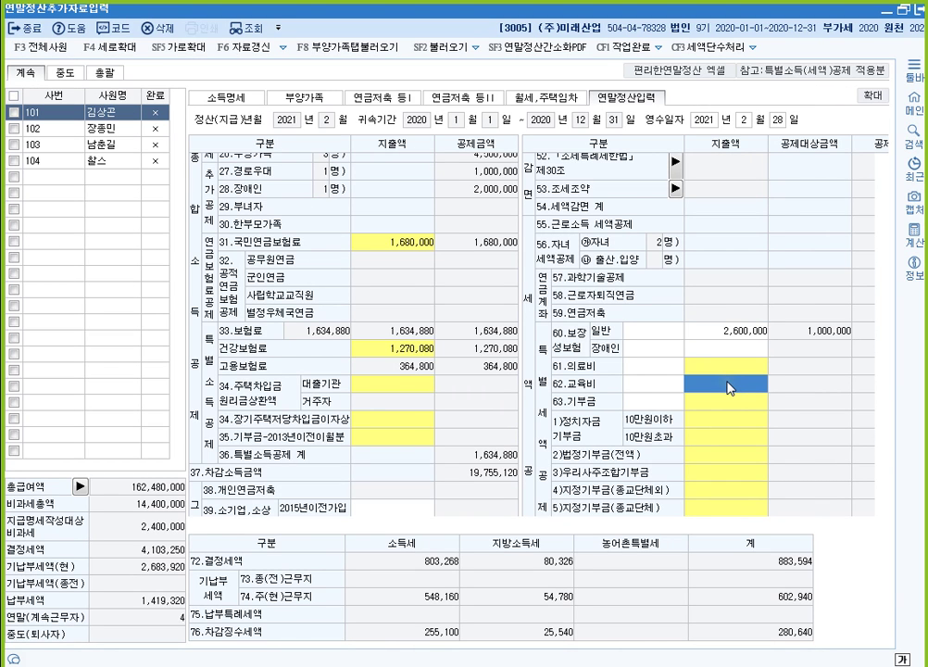
double_click(730, 387)
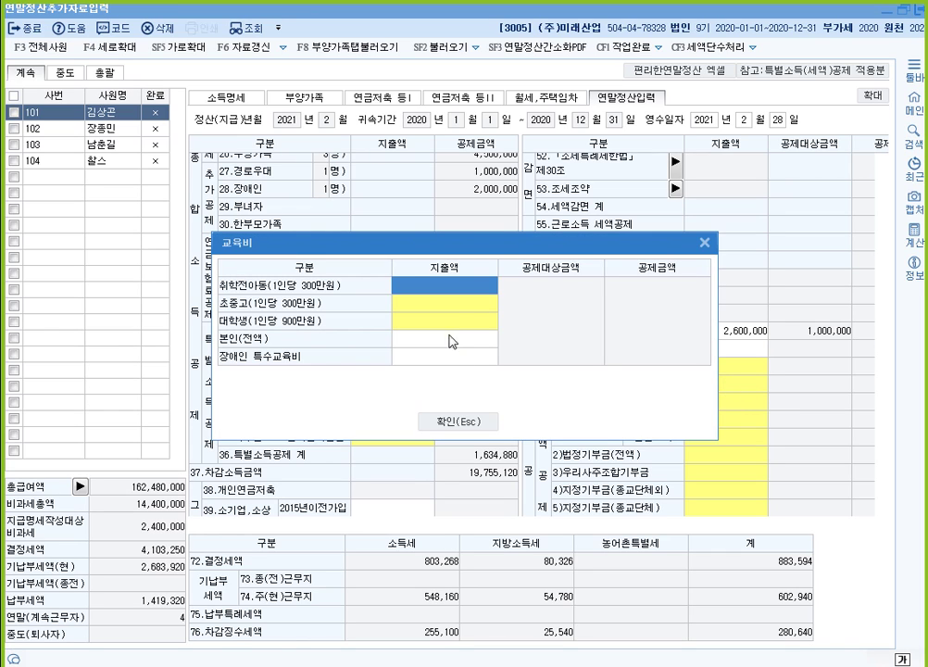
left_click(460, 310)
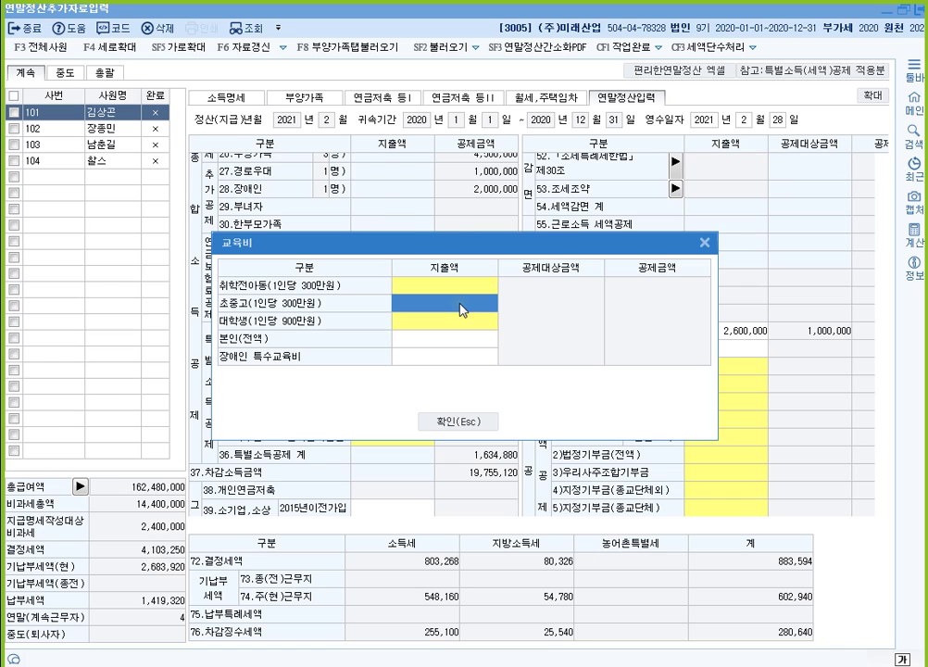
double_click(460, 310)
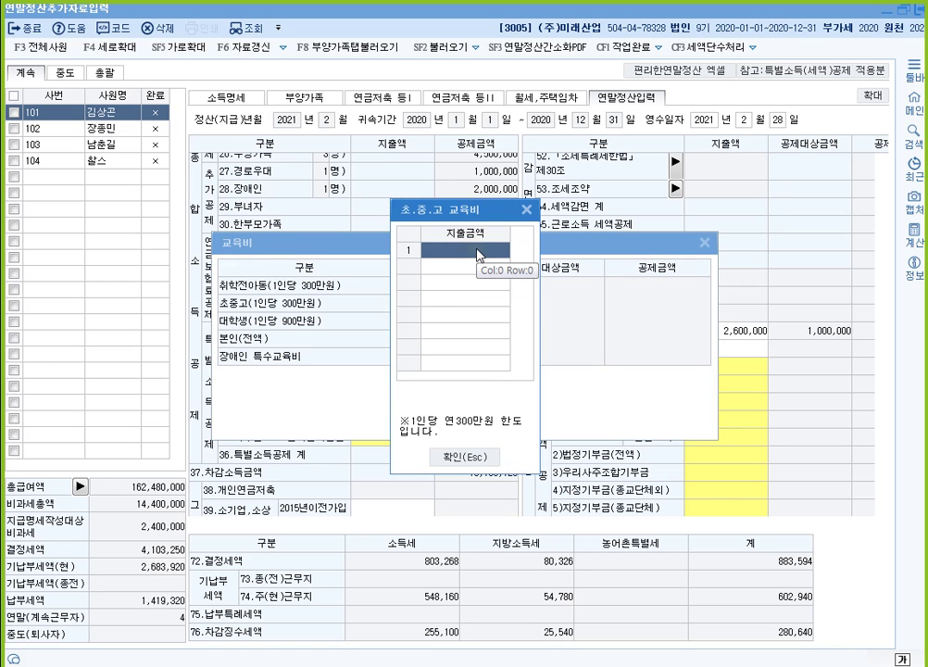
type("8000000")
key("Return")
left_click(468, 457)
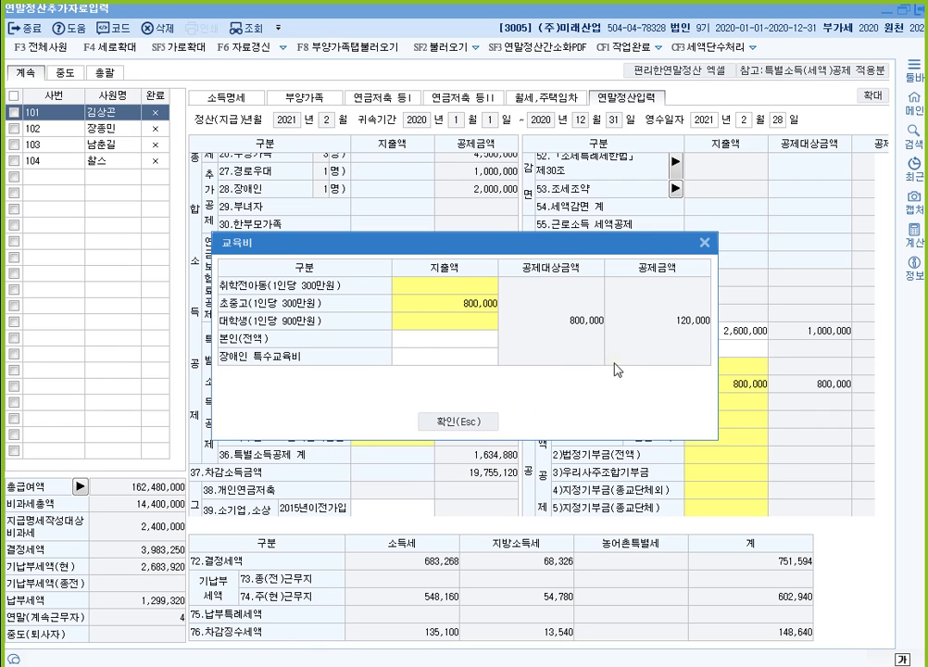
left_click(464, 422)
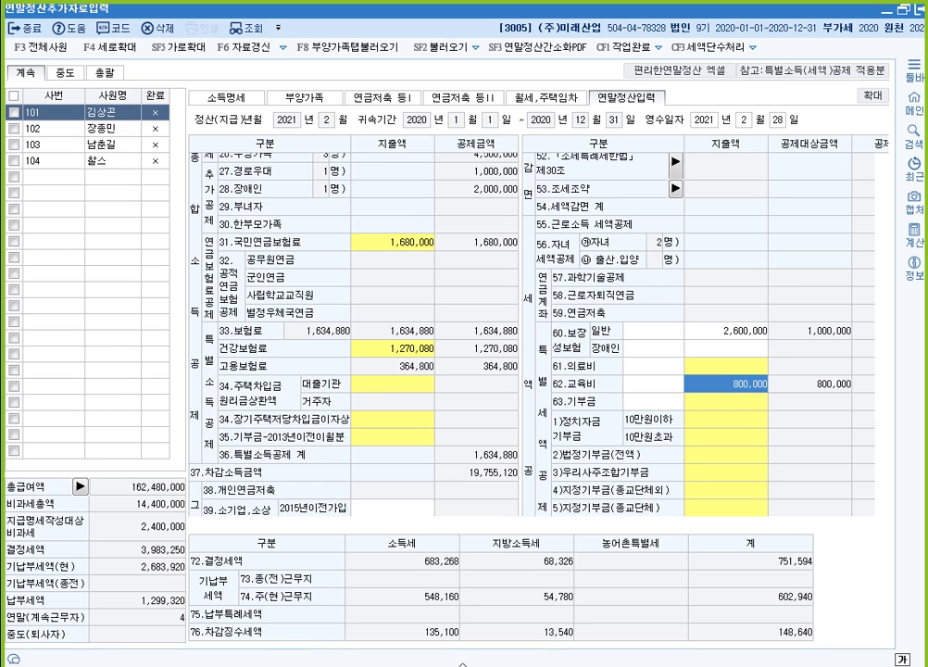
Switch to 알PDF and strike through the 본인의 보약(건강증진) 구입비 entry and its 1,200,000 amount under 의료비.
left_click(383, 665)
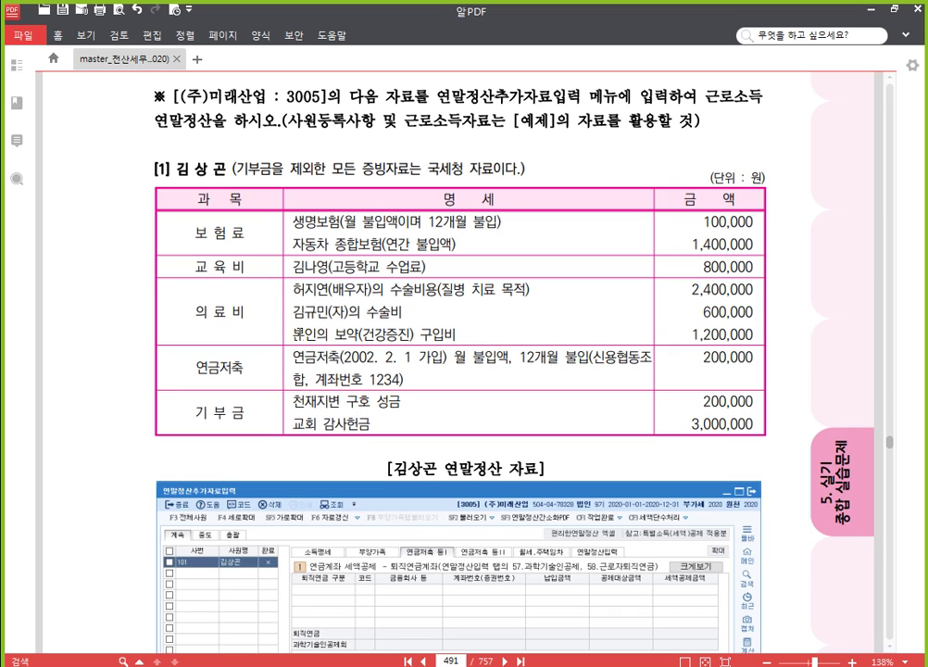
left_click_drag(297, 332, 454, 333)
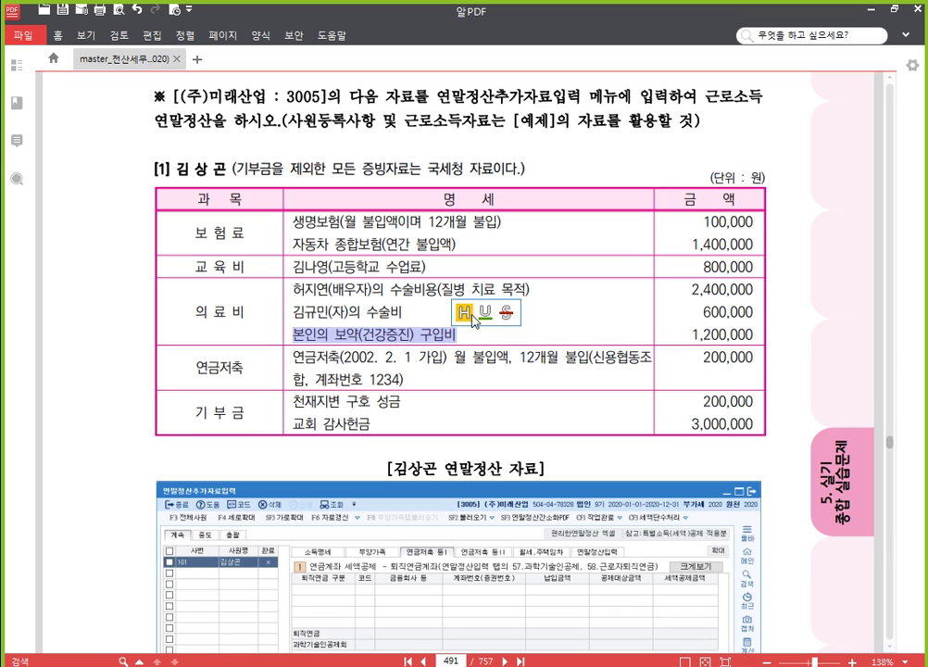
left_click(500, 314)
left_click_drag(694, 335, 754, 334)
left_click(809, 313)
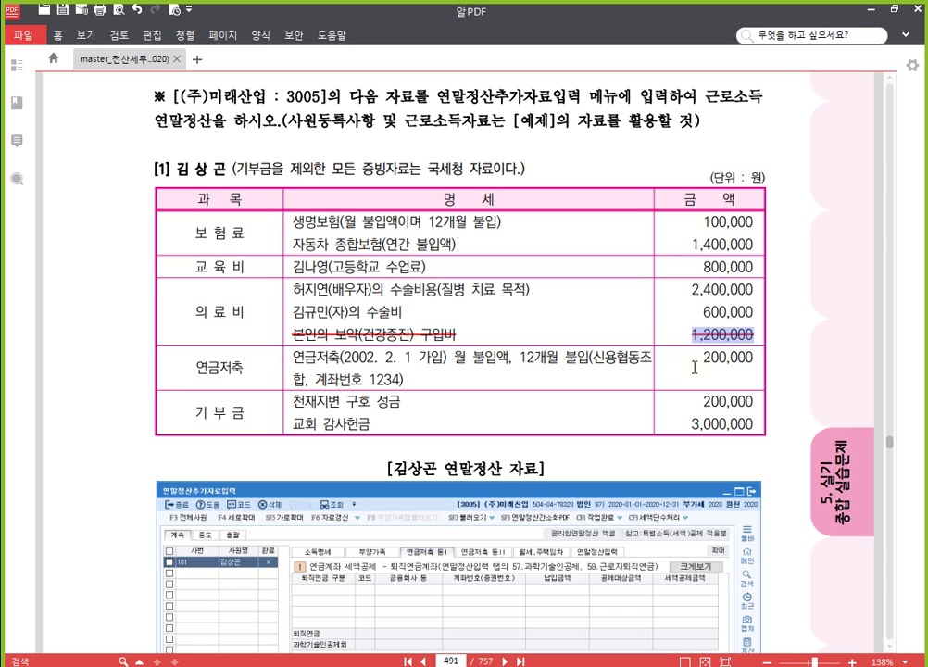
left_click(397, 311)
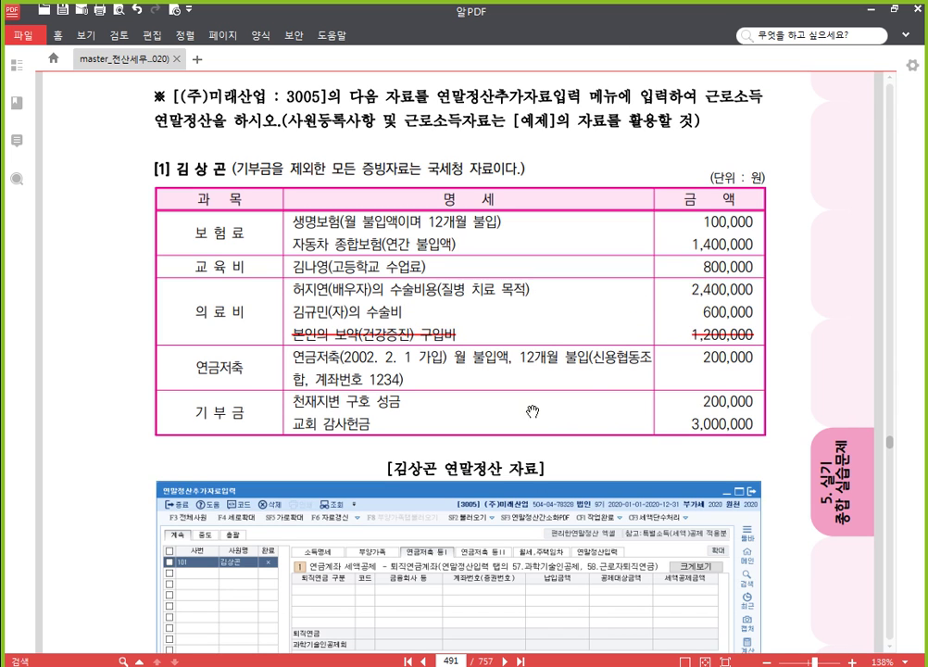
Return to 연말정산추가자료입력 and enter 3,000,000 as the 61.의료비 지출액 for 그 밖의 공제대상자.
key("alt+Tab")
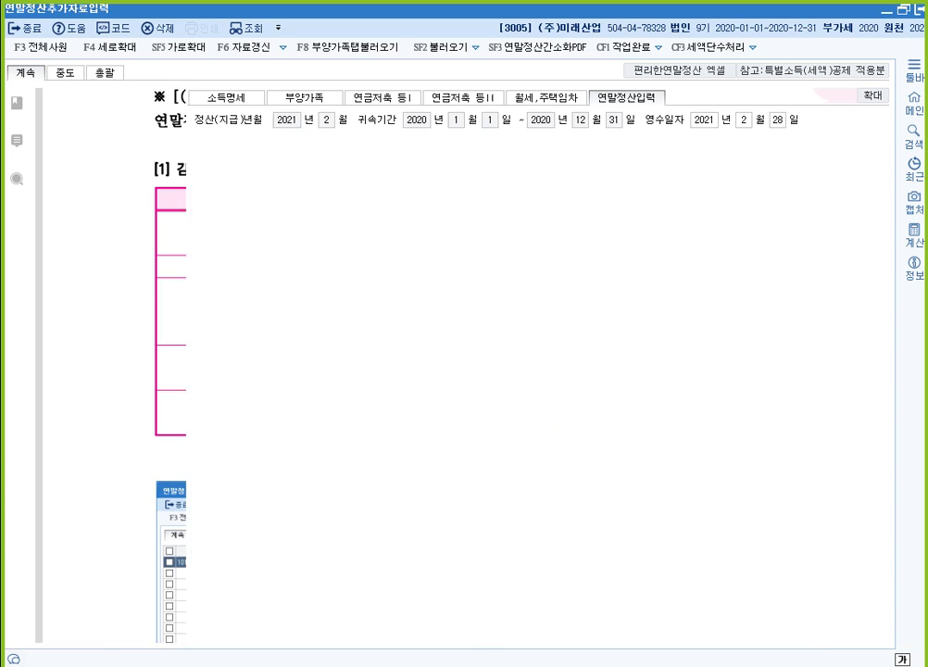
left_click(725, 369)
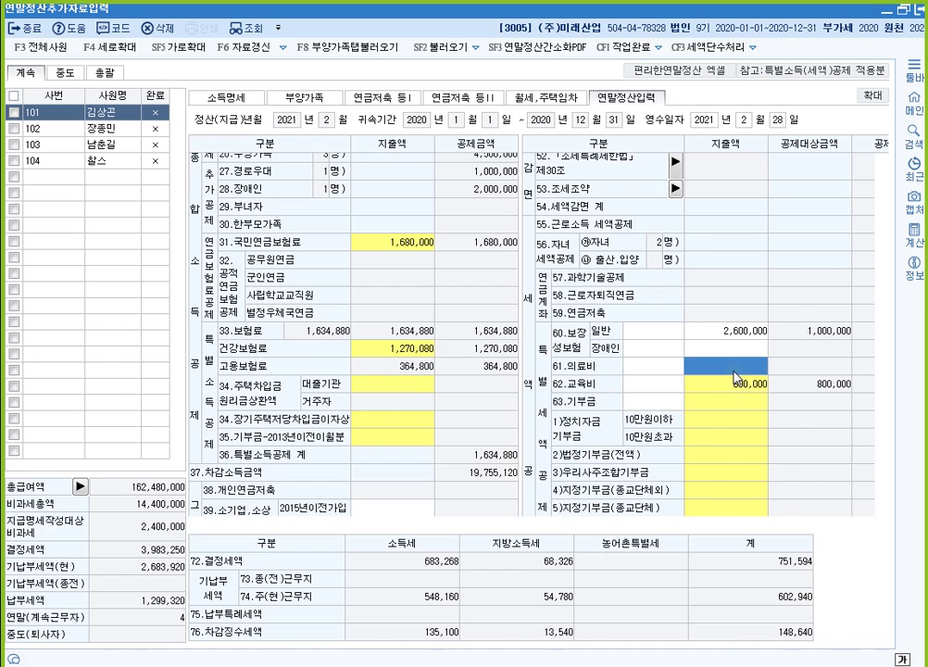
double_click(721, 367)
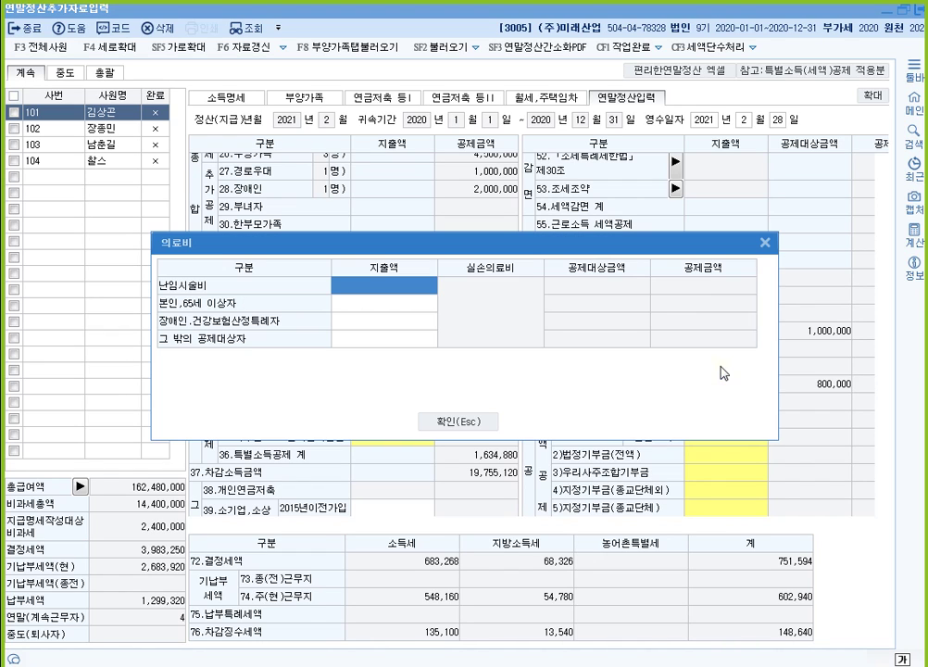
left_click(395, 327)
left_click(411, 338)
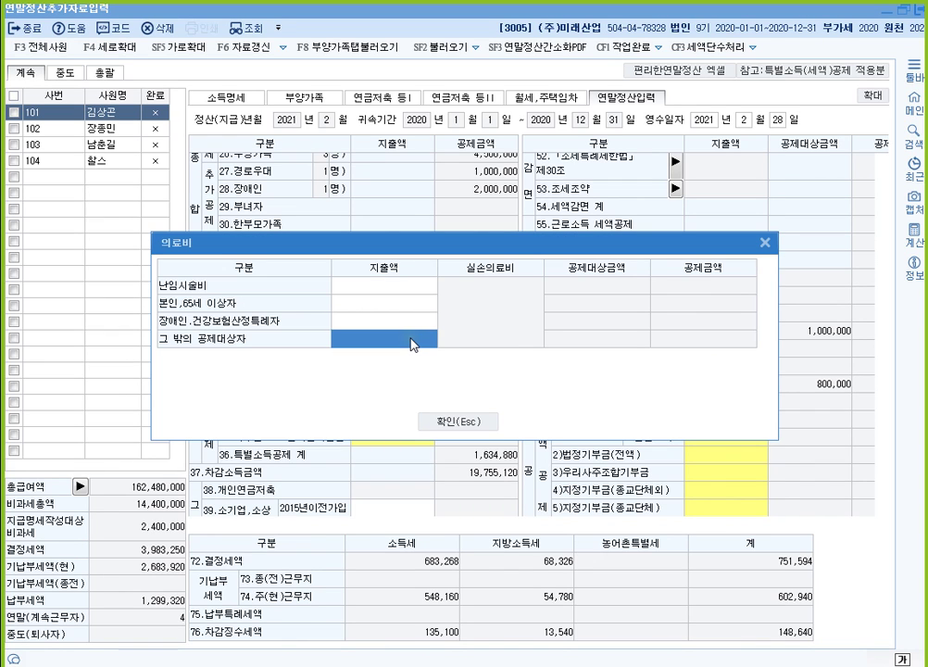
type("3000000")
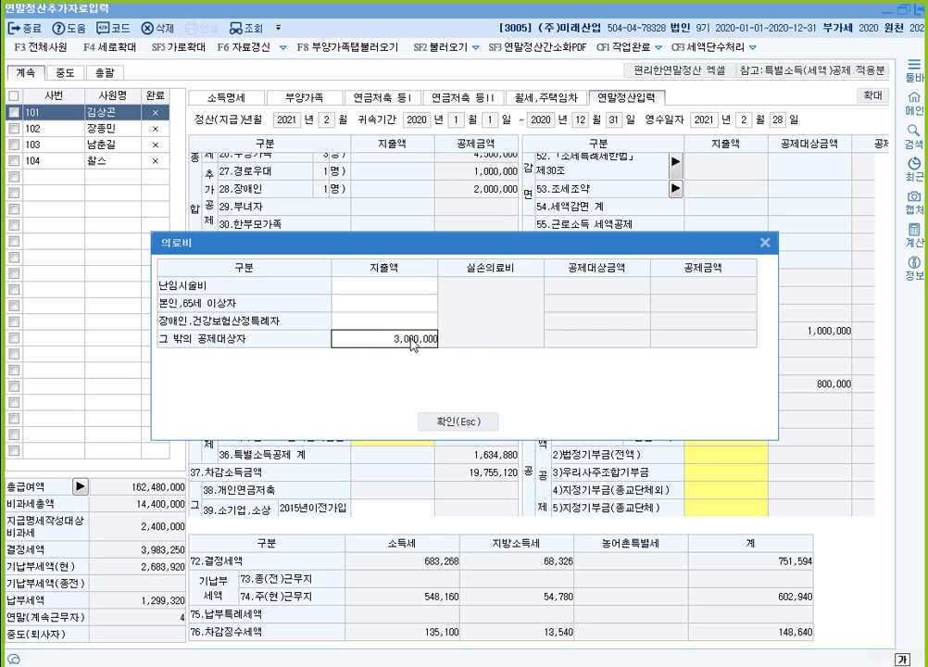
key("Return")
key("Return")
key("Return")
key("Return")
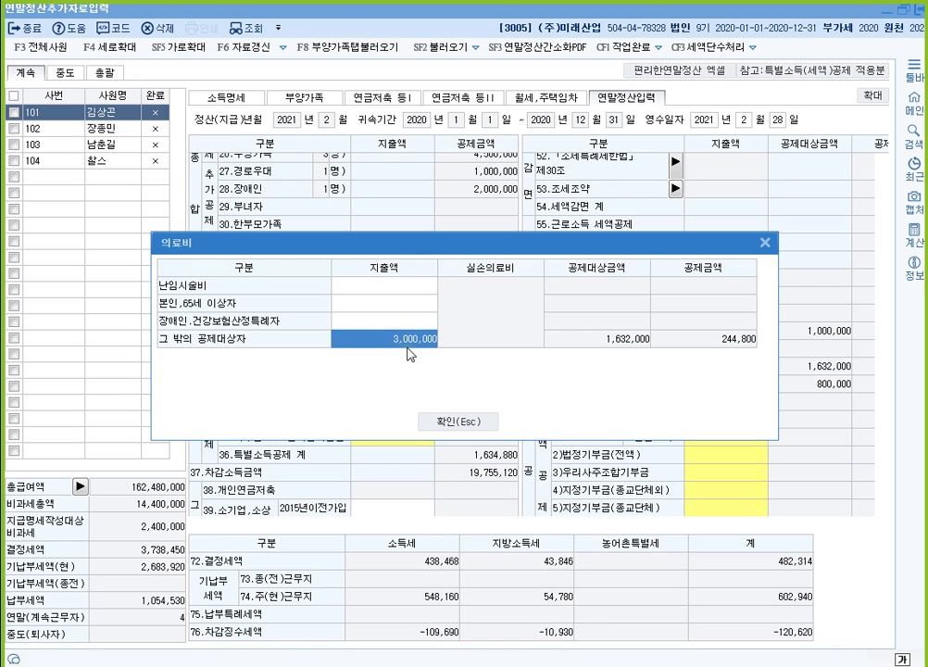
left_click(474, 424)
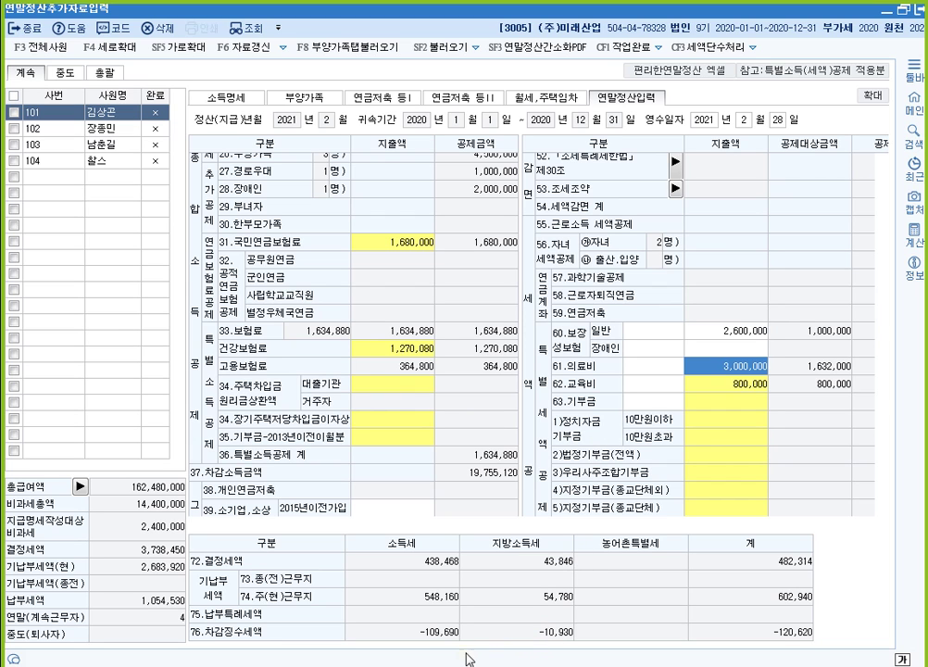
Check the 연금저축 item in 알PDF, return to 연말정산추가자료입력 and add a 2.연금저축 row in 연금저축 등I with 신용협동조합 (130) as the institution.
left_click(376, 663)
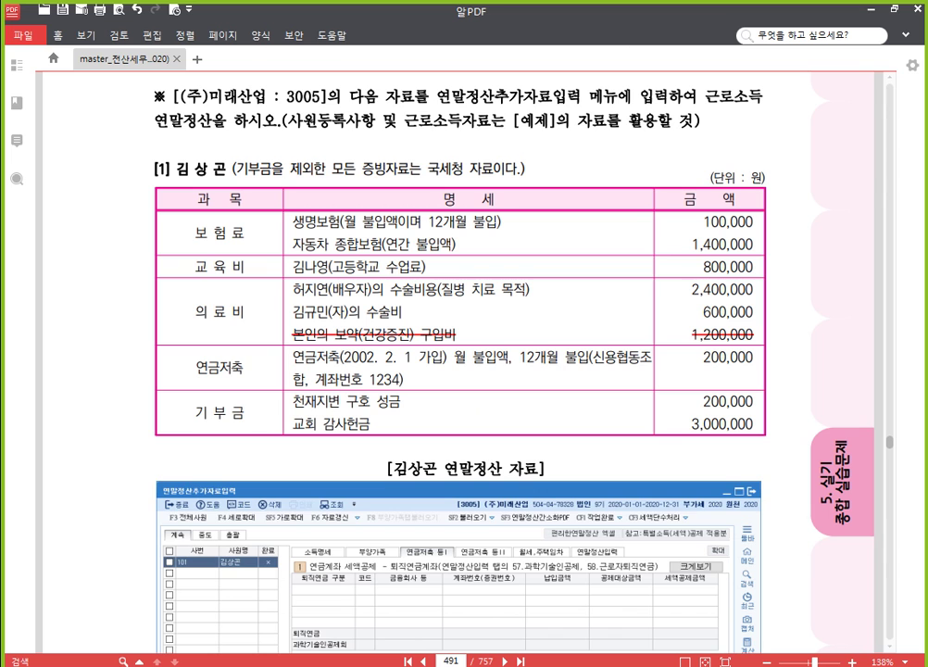
mouse_move(375, 666)
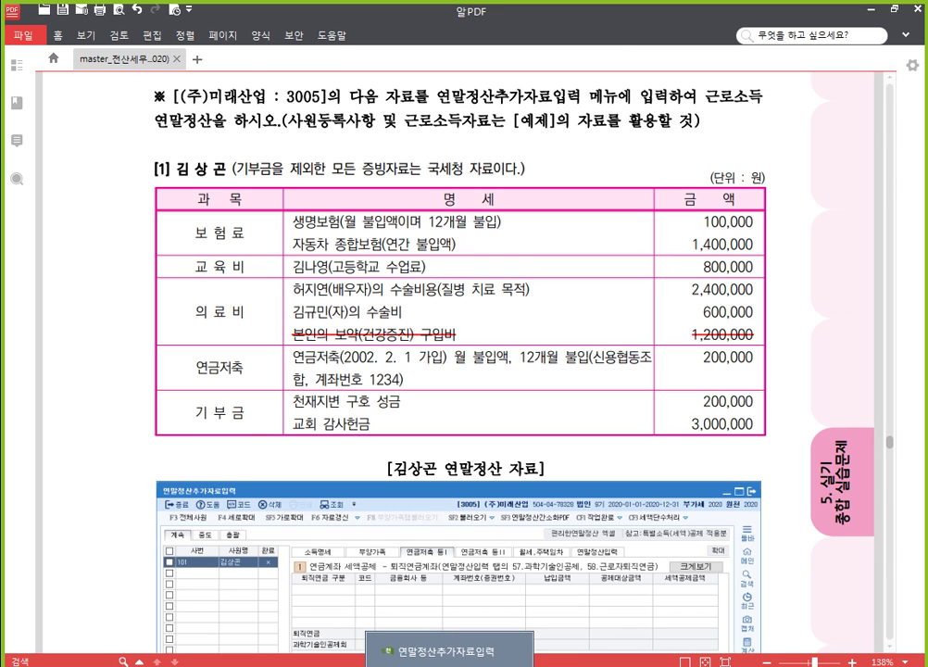
left_click(449, 651)
left_click(383, 97)
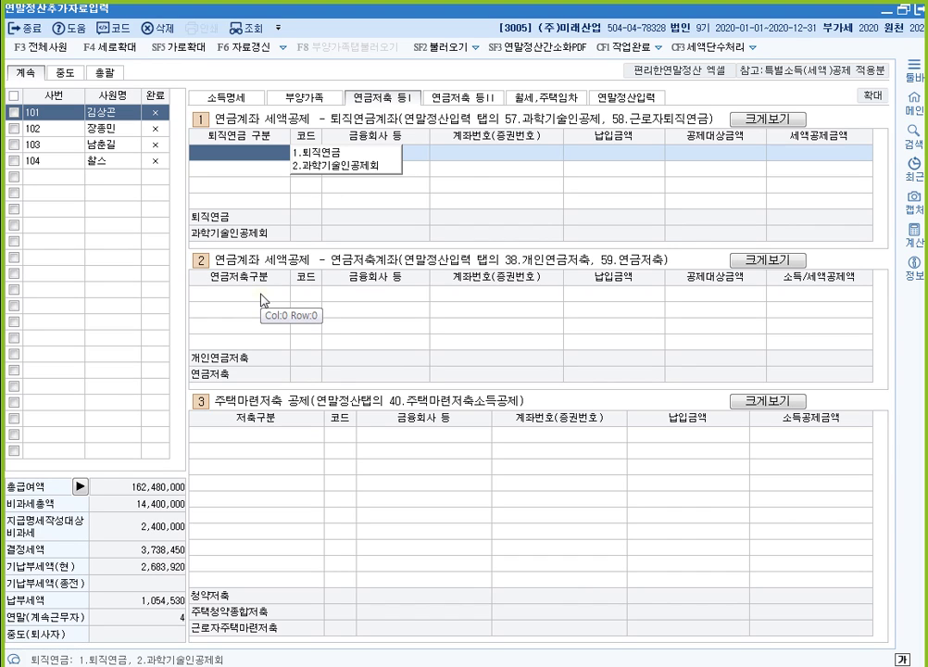
left_click(261, 294)
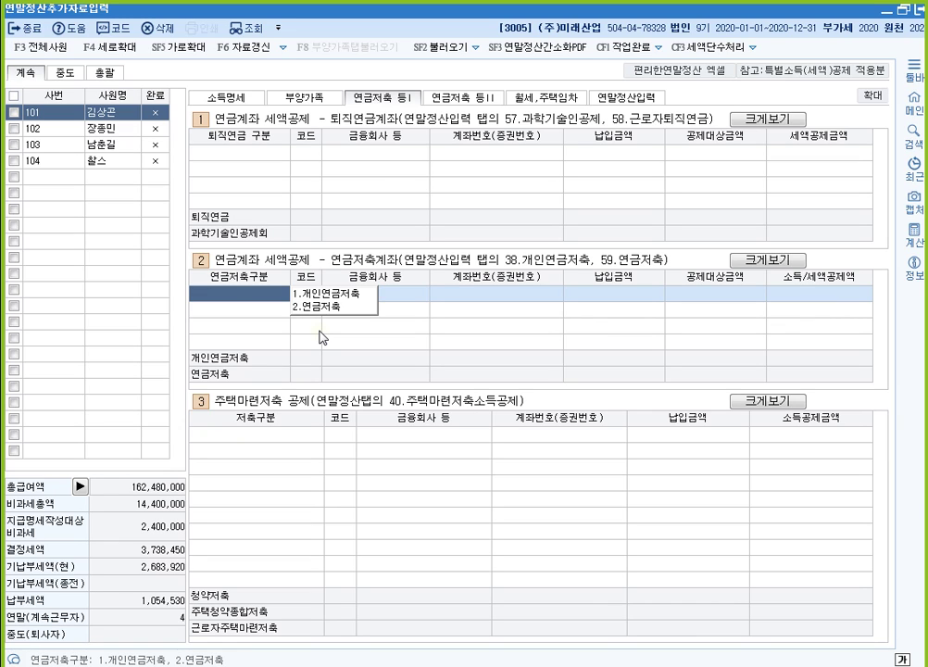
key("Return")
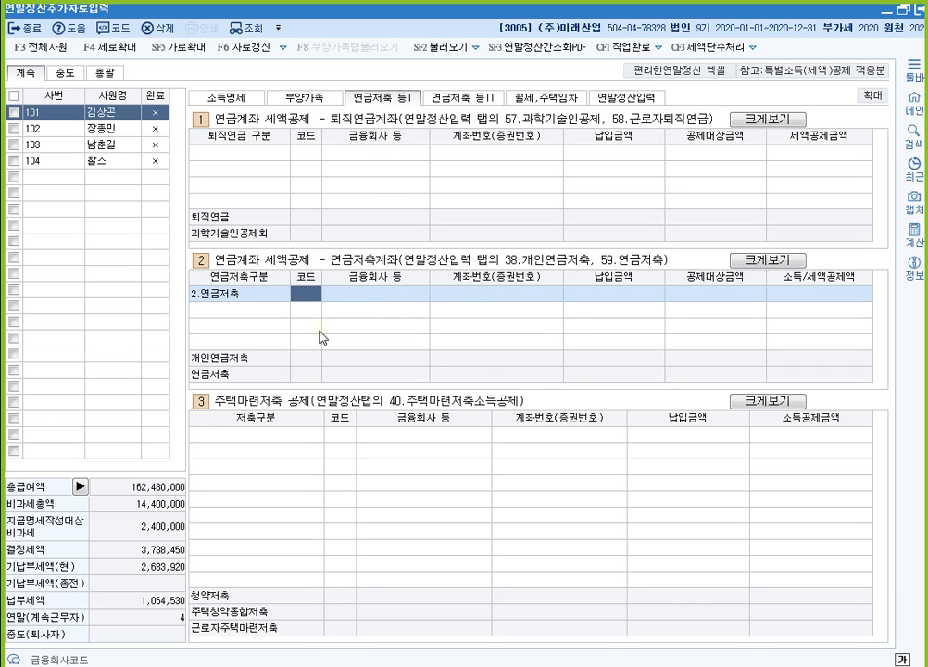
key("F2")
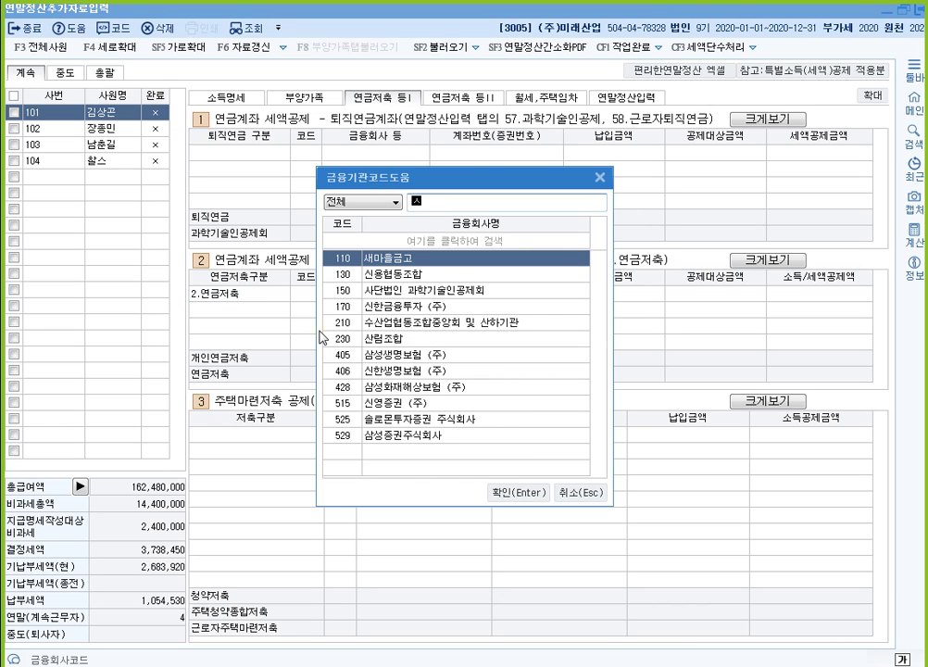
type("시ㄴ용")
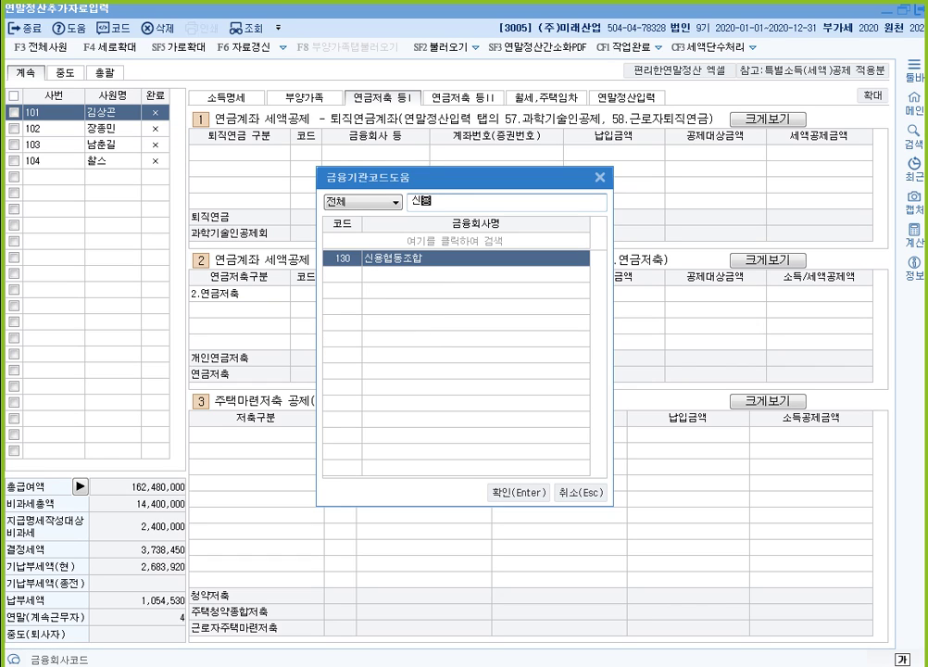
key("Return")
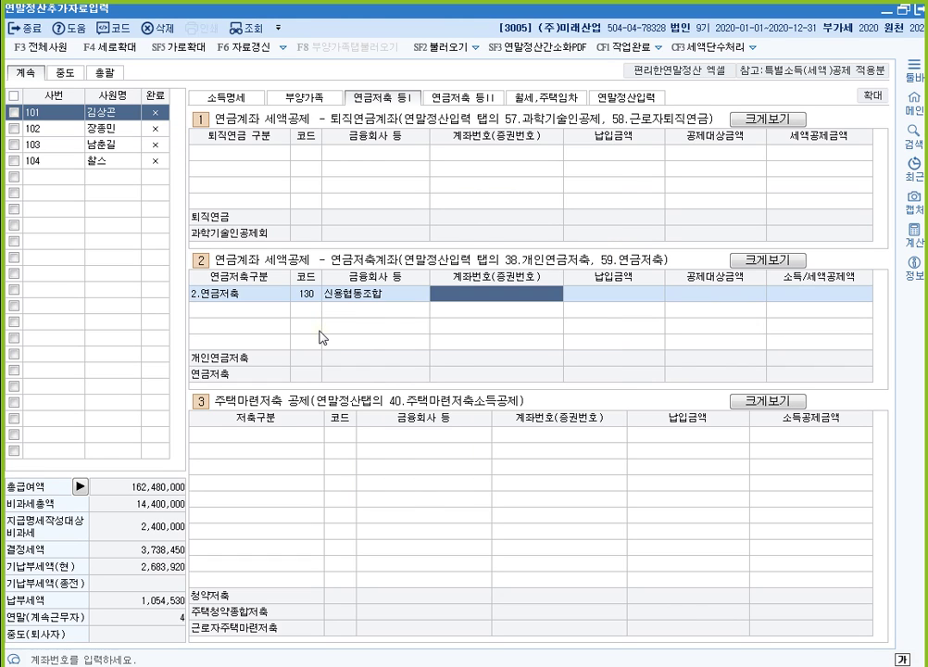
Complete the 신용협동조합 pension savings row with the account number and a 납입금액 of 2,400,000.
type("1234")
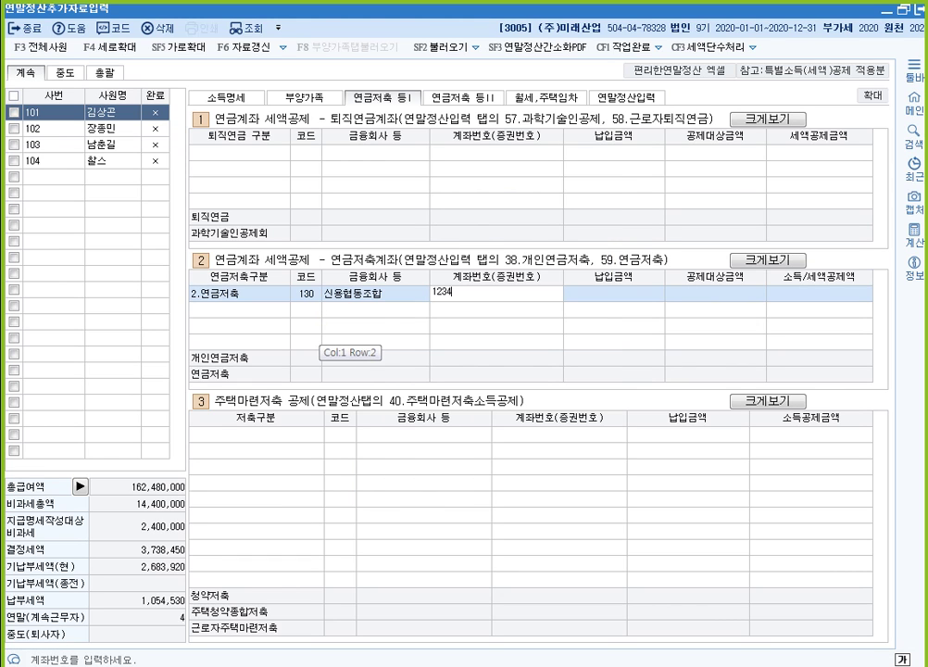
key("Return")
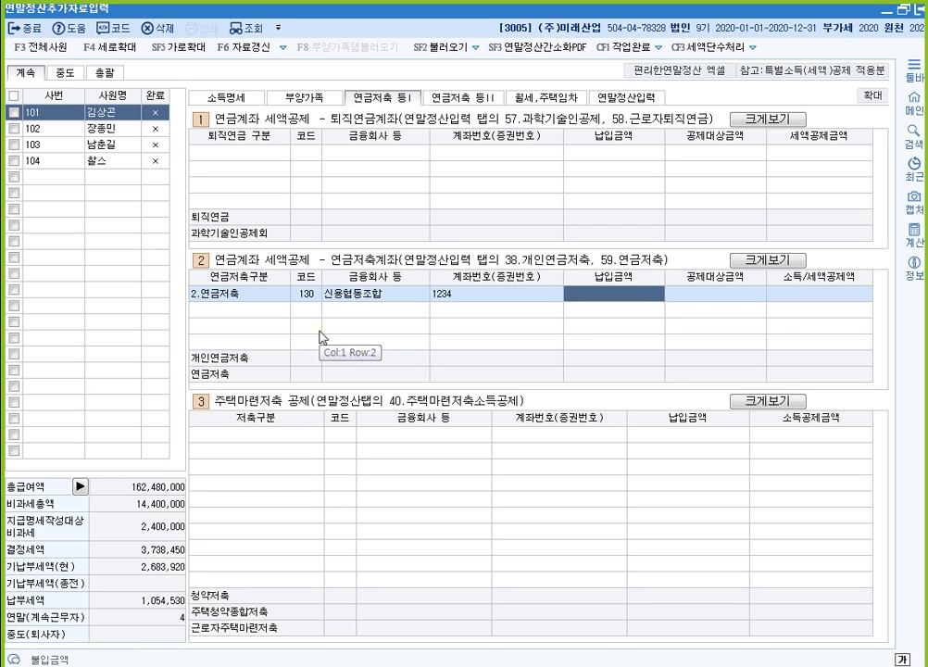
type("2,4")
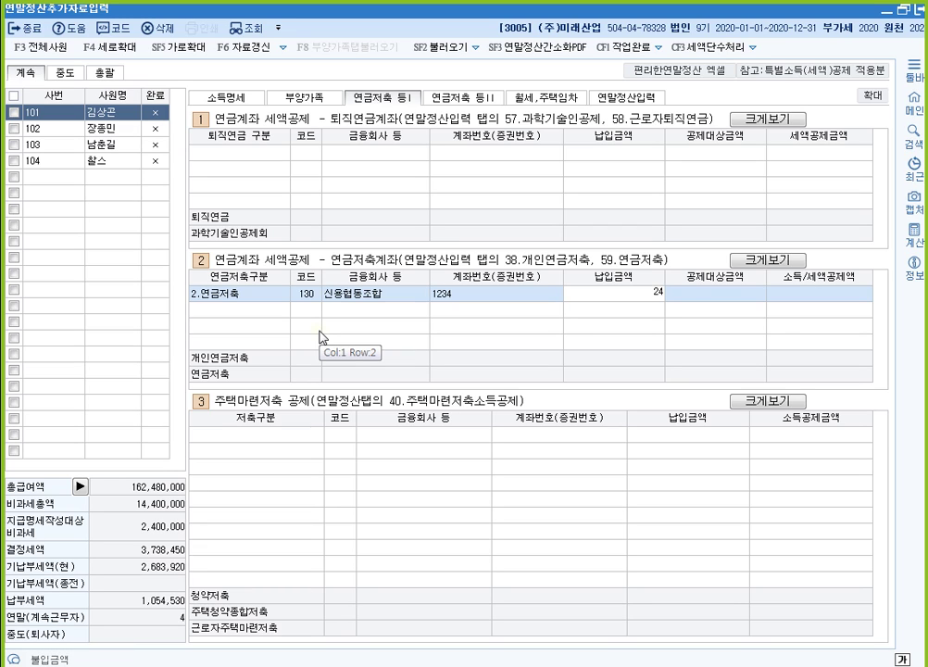
type("00,000")
key("Return")
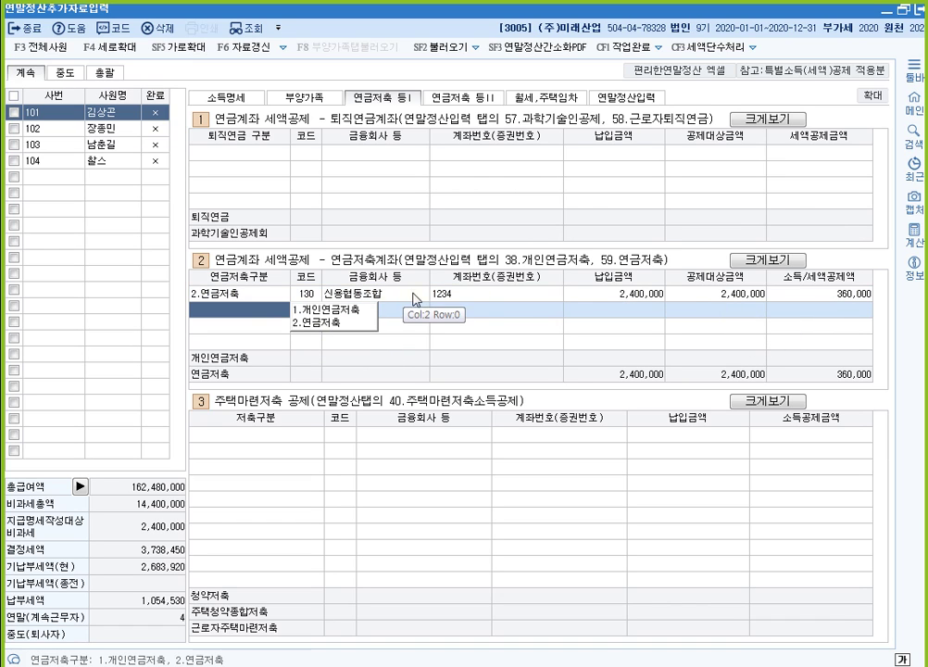
Check the 59.연금저축 deduction in 연말정산입력, read the 기부금 items in 알PDF and return to 연말정산추가자료입력.
left_click(615, 99)
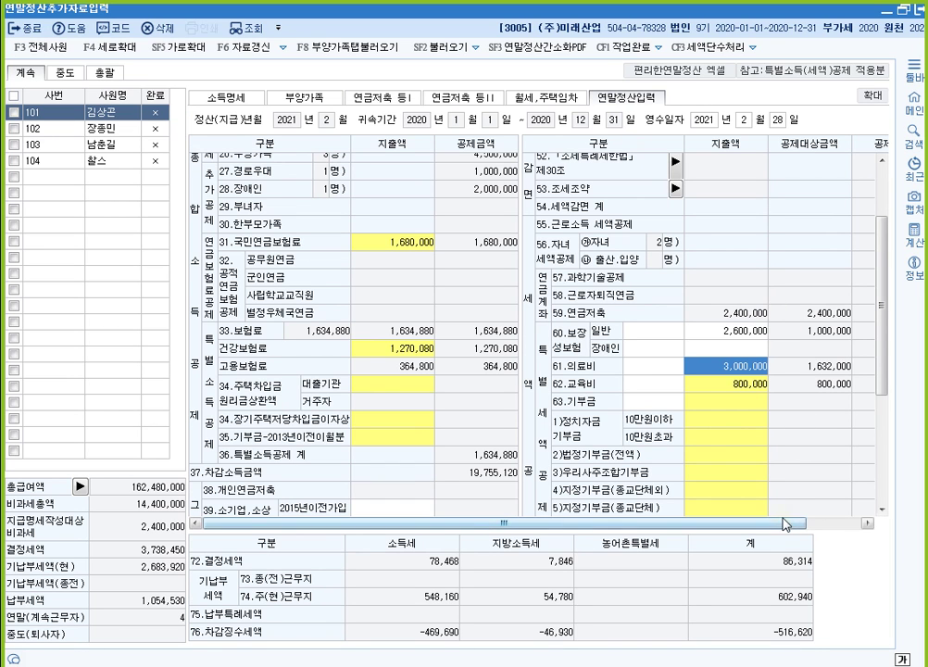
scroll(815, 317, "right", 3)
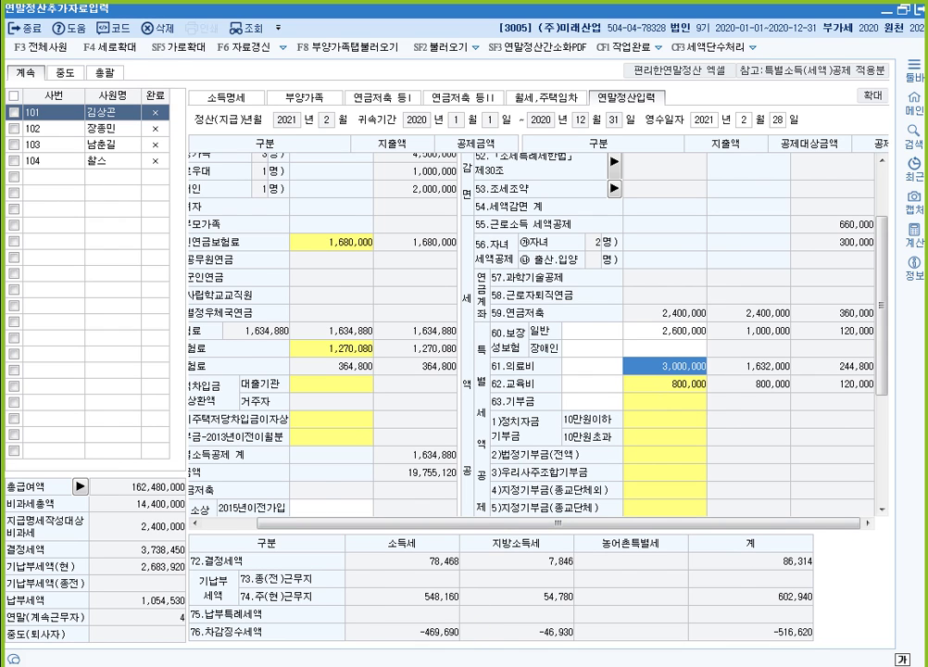
key("alt+Tab")
scroll(277, 358, "down", 3)
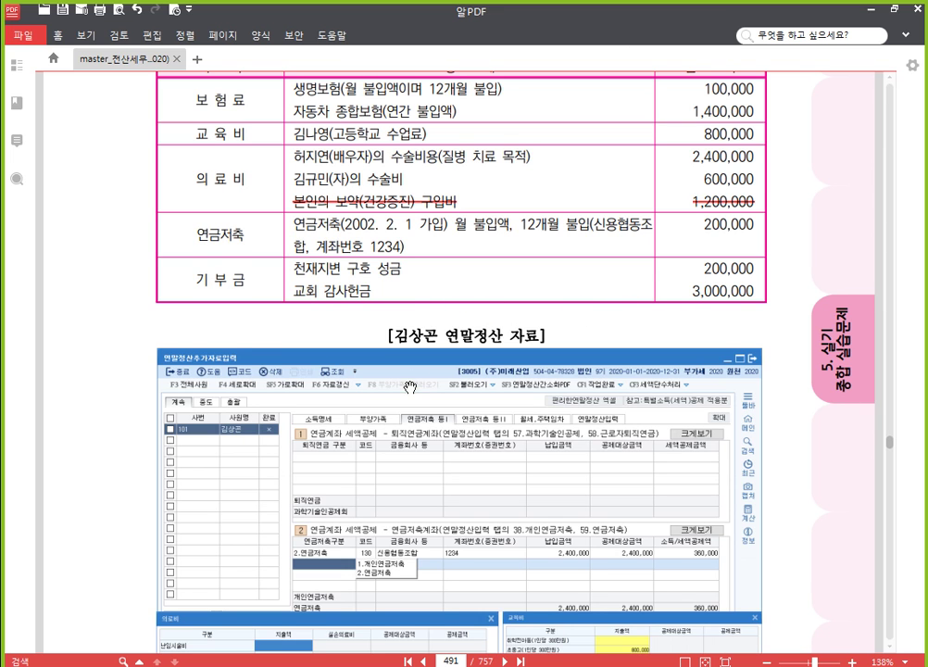
left_click(520, 665)
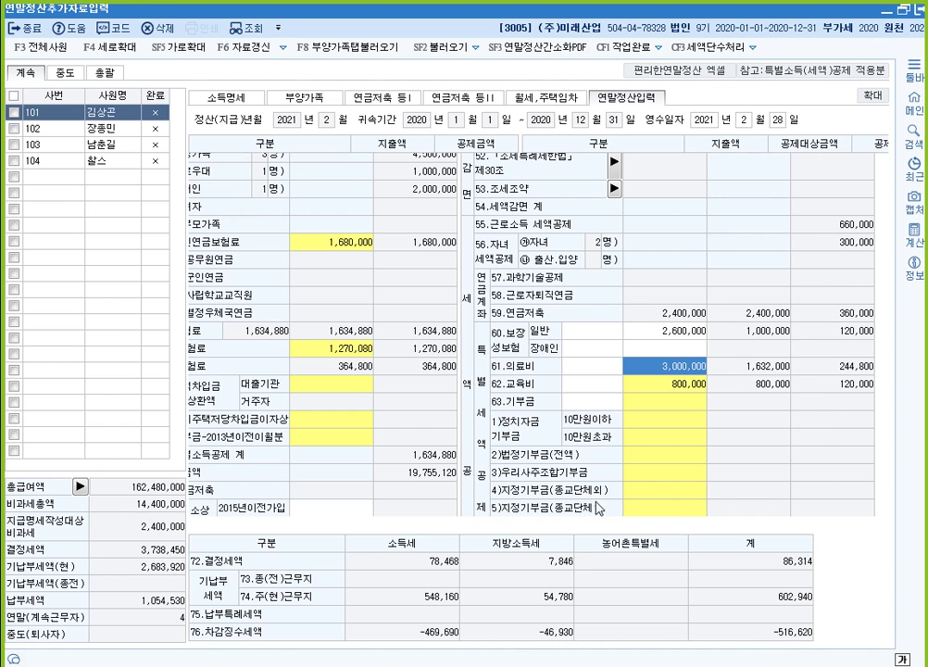
Open the 기부금 details of employee 101 in 연말정산입력 and enter 200,000 as the 법정당해기부금 지출액.
left_click(662, 435)
scroll(661, 435, "down", 3)
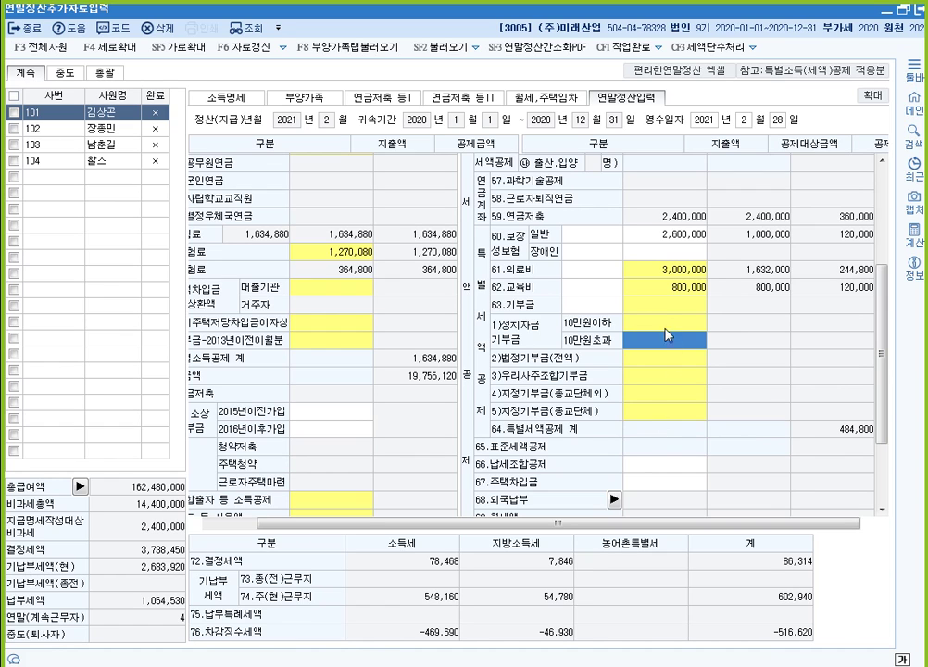
key("Up")
key("Up")
left_click(674, 413)
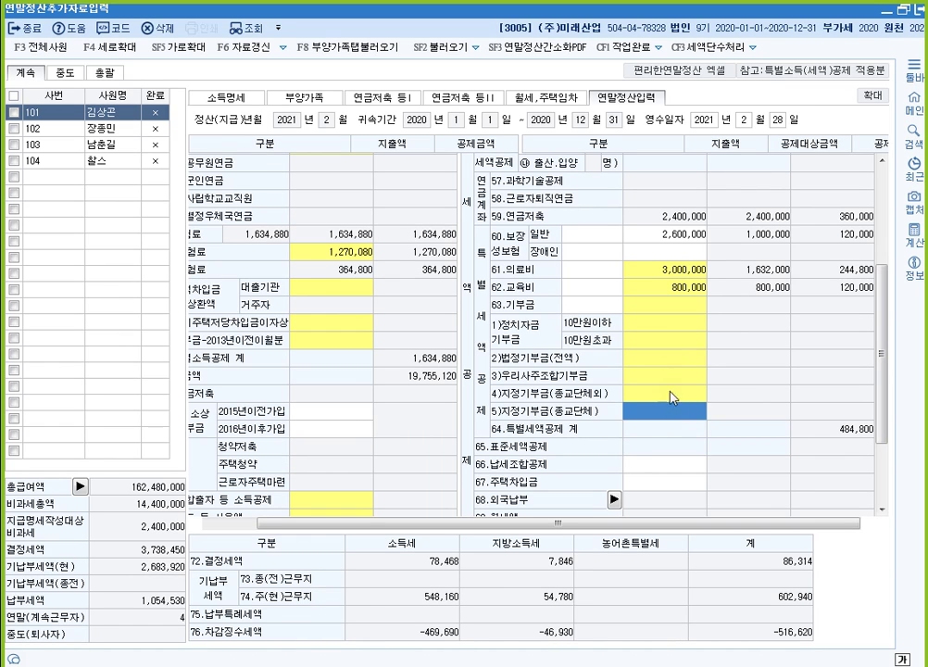
left_click(671, 377)
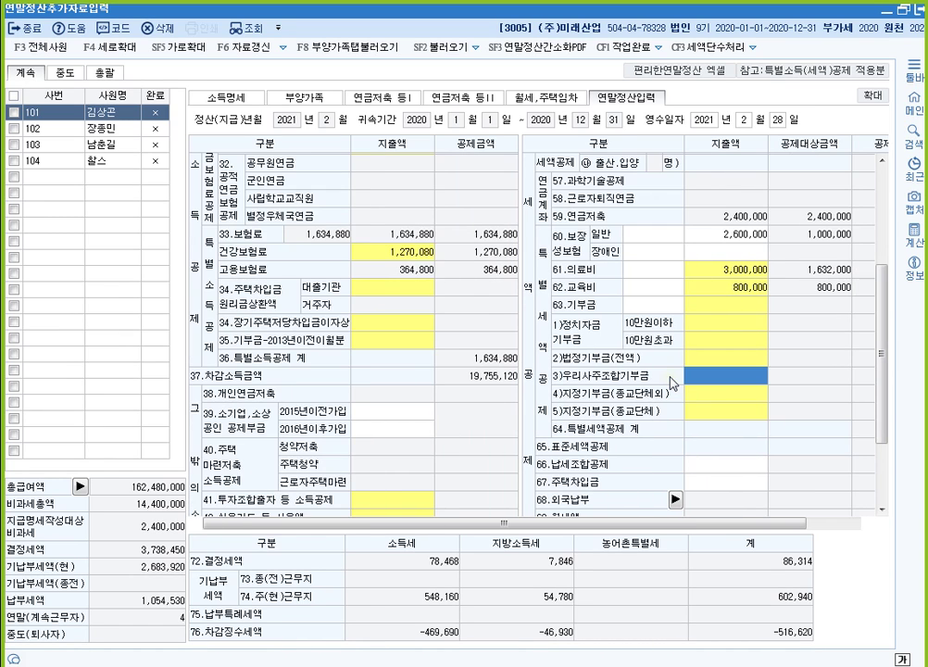
double_click(713, 376)
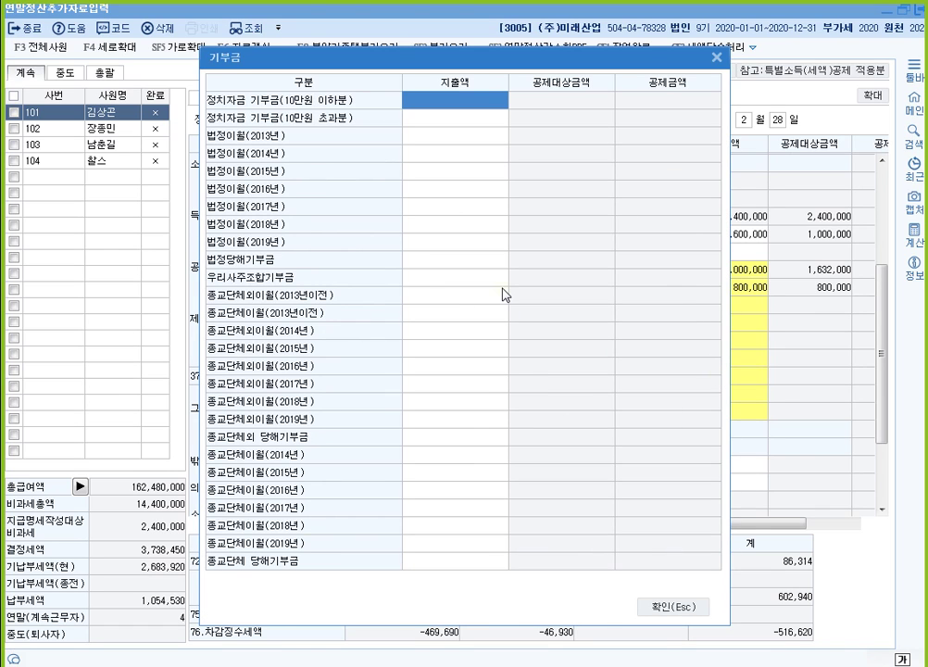
left_click(472, 268)
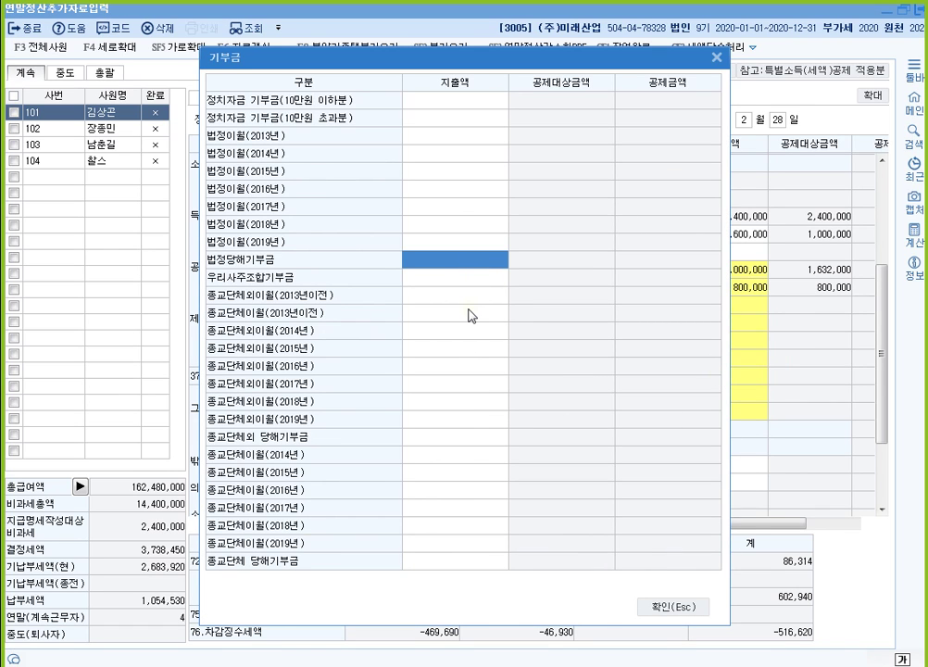
type("2000000")
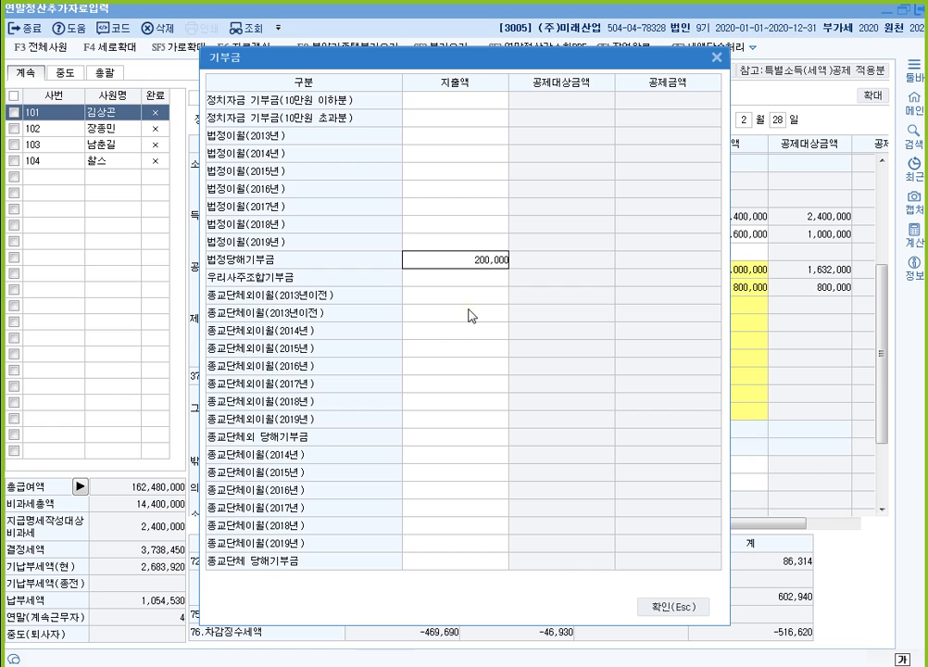
key("Return")
key("Up")
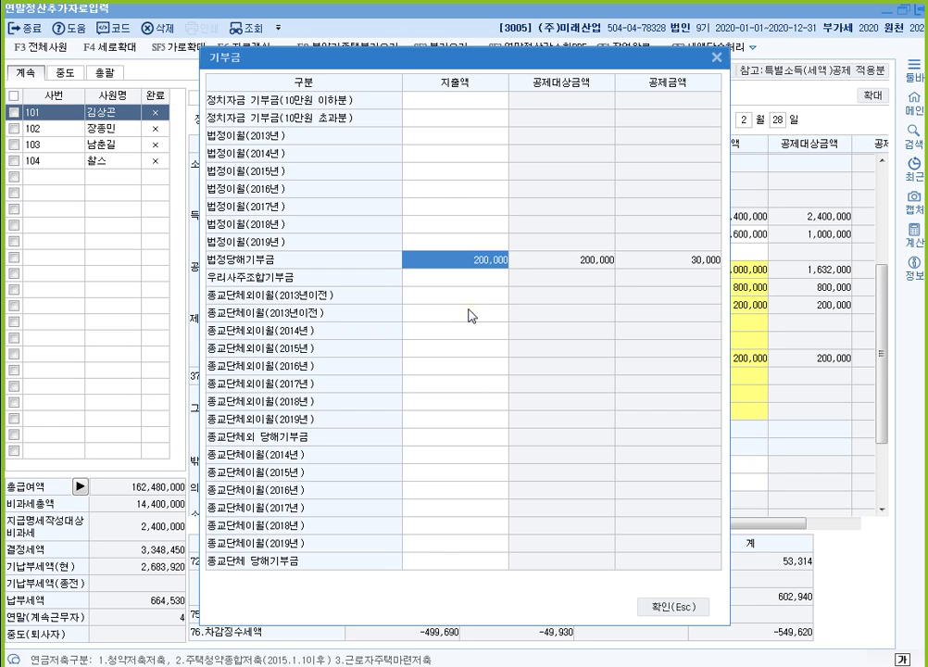
Enter 3,000,000 as the 종교단체 당해기부금 지출액 and confirm the 기부금 details.
key("Down")
key("Down")
key("Down")
key("Down")
key("Down")
key("Down")
key("Down")
key("Down")
key("Down")
key("Down")
key("Down")
key("Down")
key("Down")
key("Down")
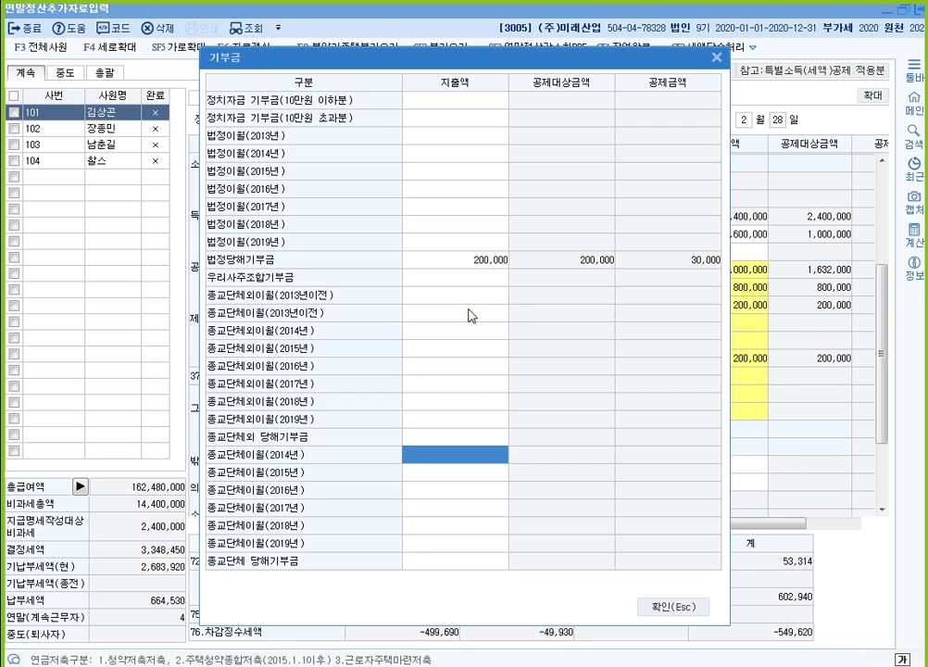
key("Down")
key("Down")
key("Down")
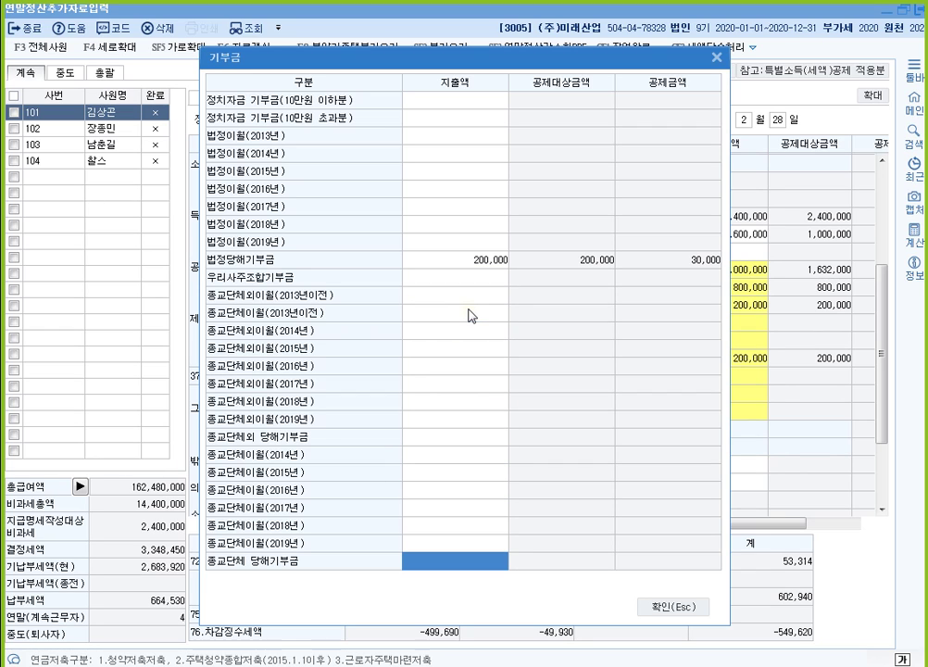
type("3000000")
key("Return")
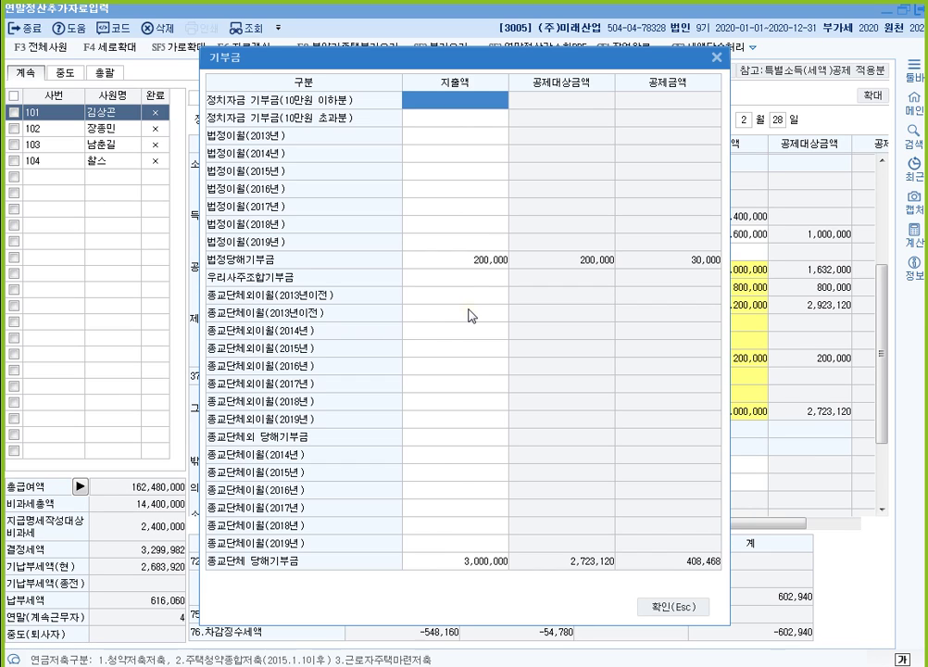
left_click(676, 608)
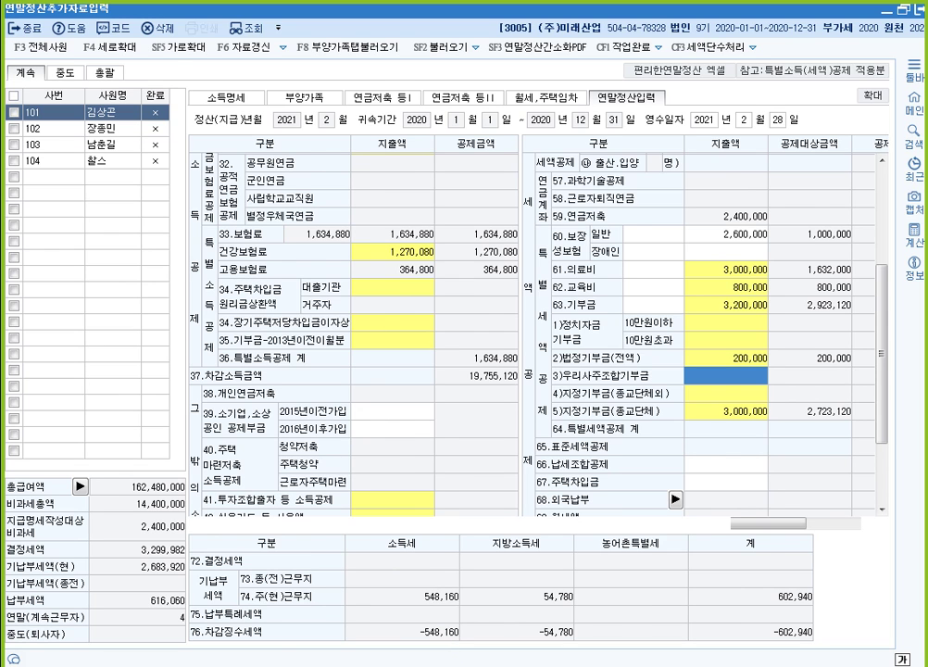
Switch to 알PDF, check the 기부금 solution and go on to employee 102's deduction table on page 493.
left_click(393, 665)
scroll(493, 341, "down", 5)
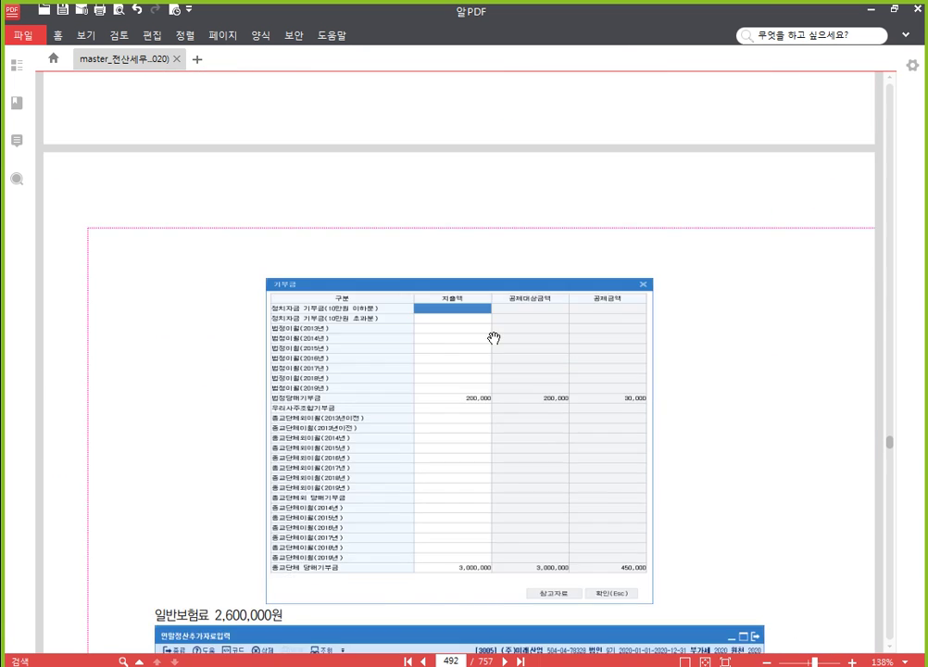
scroll(494, 338, "down", 10)
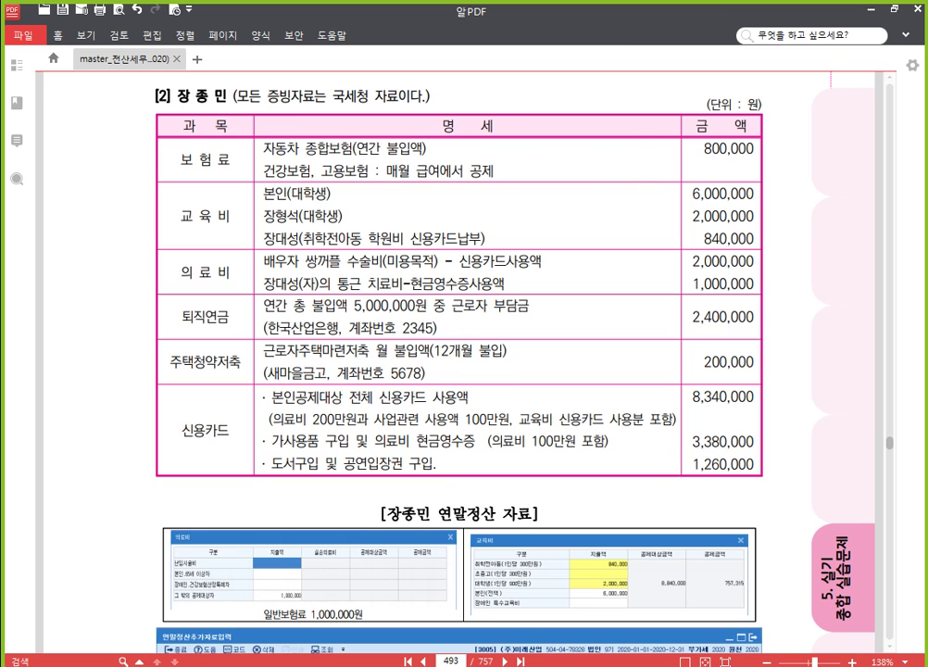
Return to 연말정산추가자료입력, select employee 102 and enter 800,000 as the 60.보장성보험 일반 지출액.
key("alt+Tab")
left_click(78, 132)
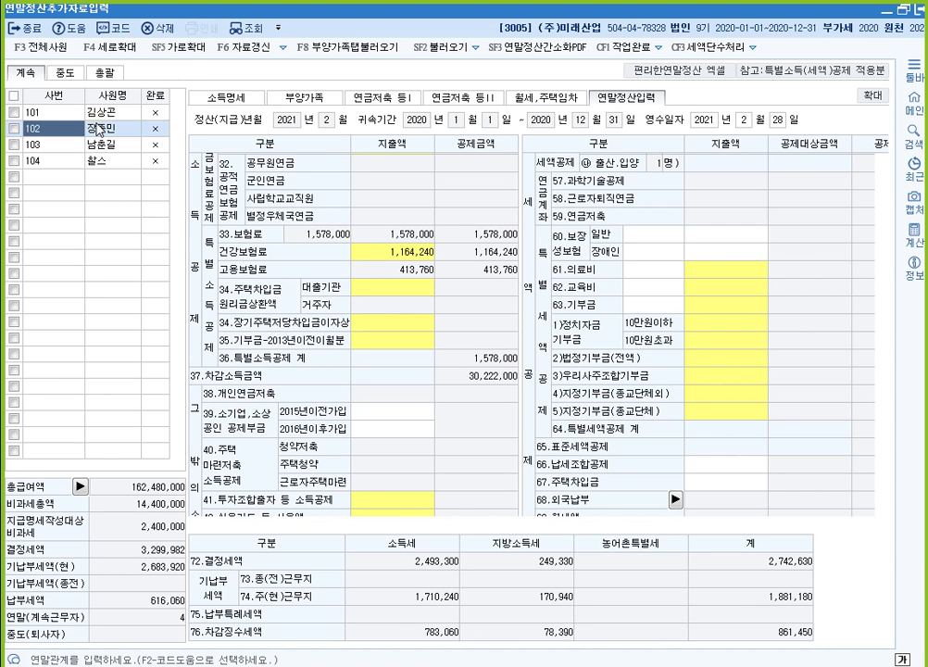
left_click(730, 239)
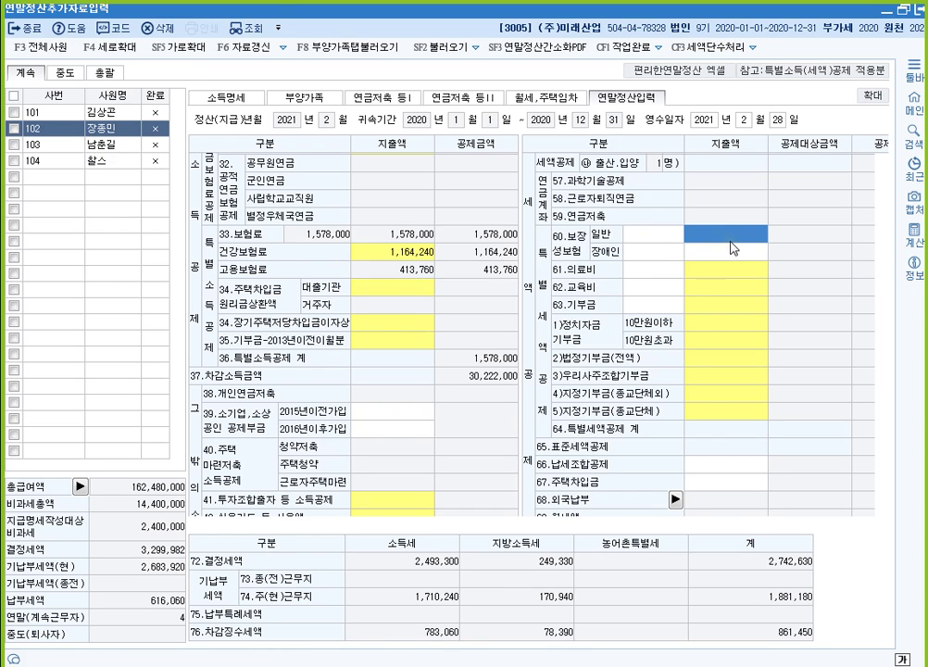
left_click(731, 238)
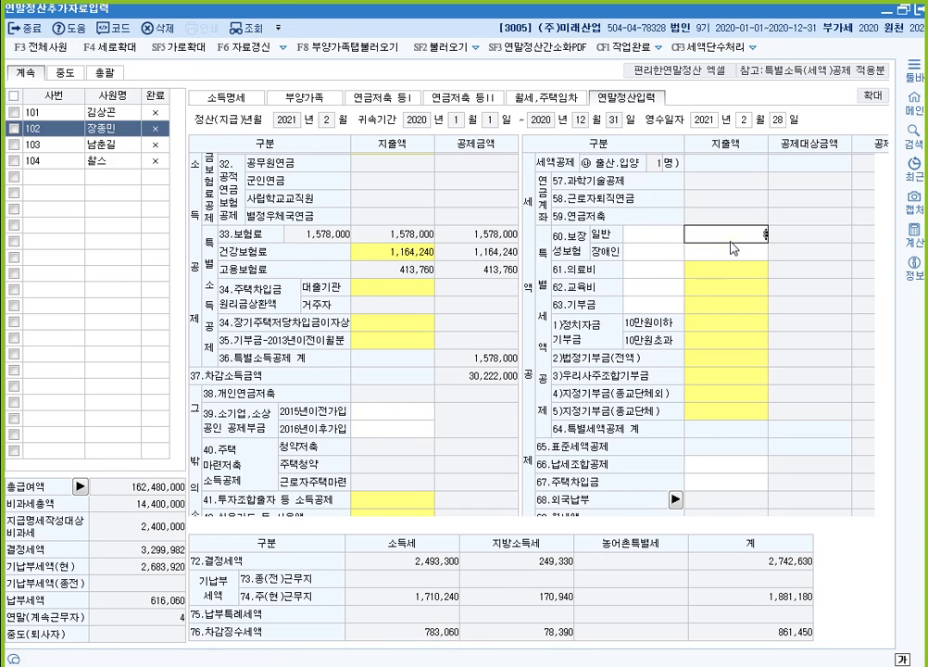
type("800,000")
key("Return")
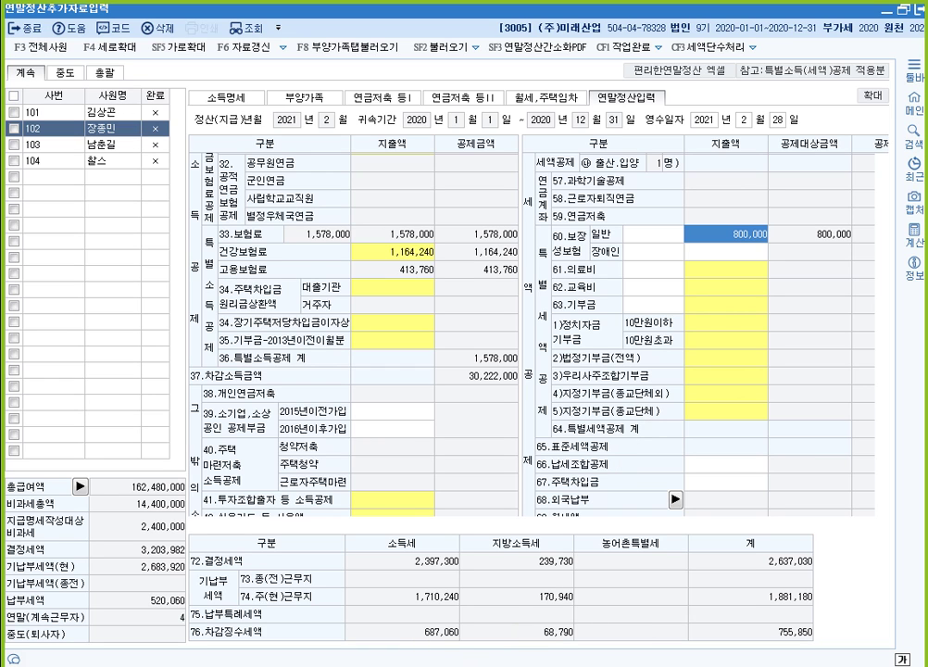
In 알PDF, compare employee 102's family table on page 483 with the education and medical items on page 493.
left_click(376, 661)
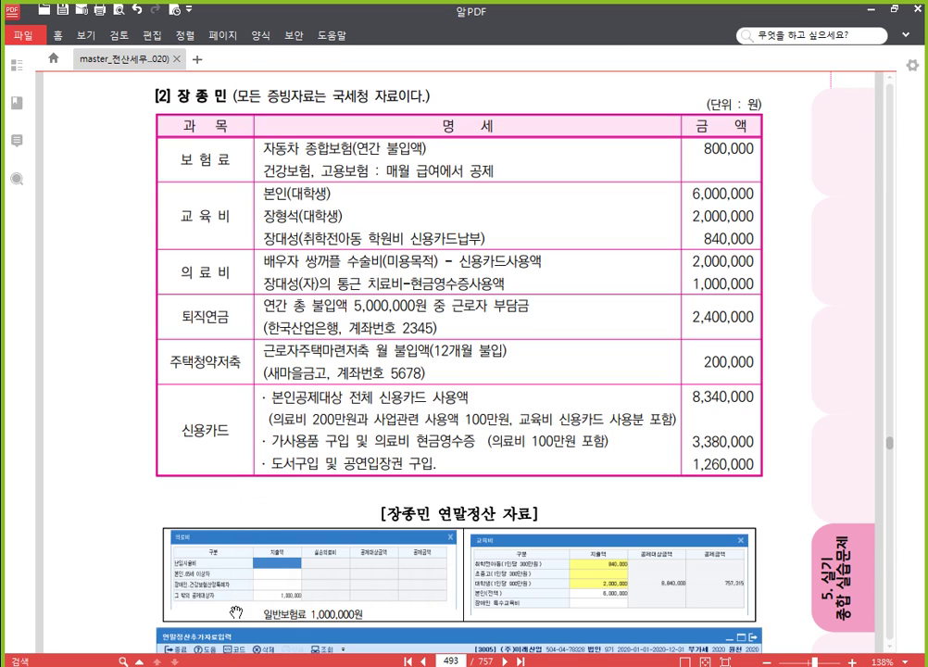
left_click(450, 661)
type("48")
key("Return")
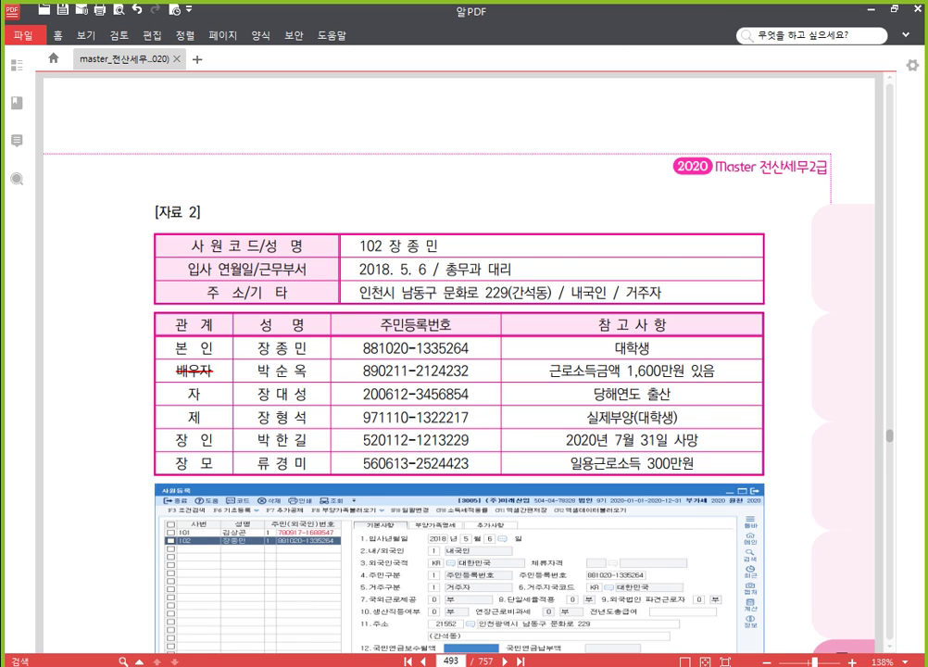
key("Return")
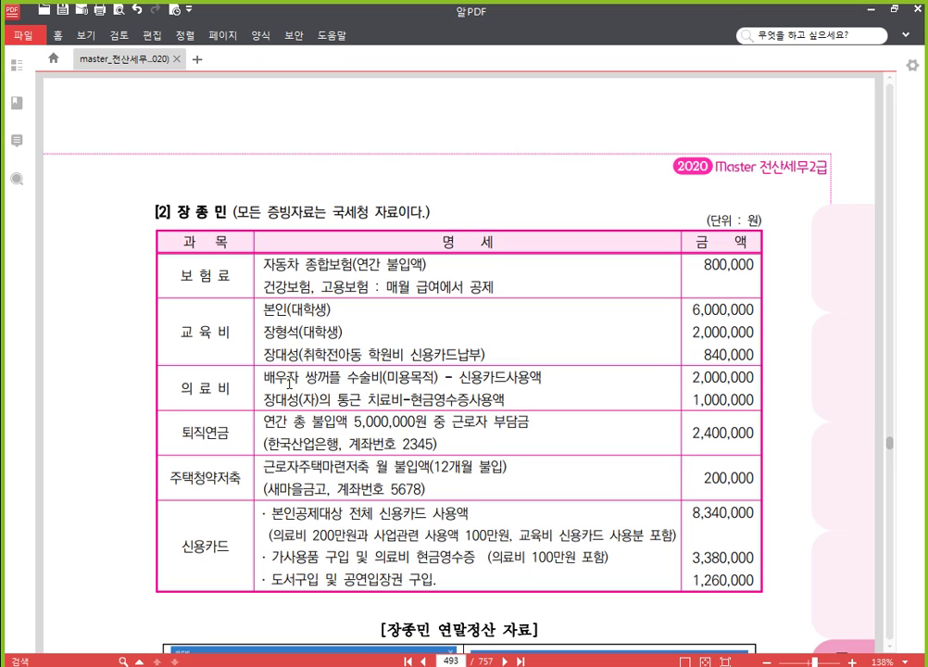
left_click(453, 661)
key("BackSpace")
left_click(422, 662)
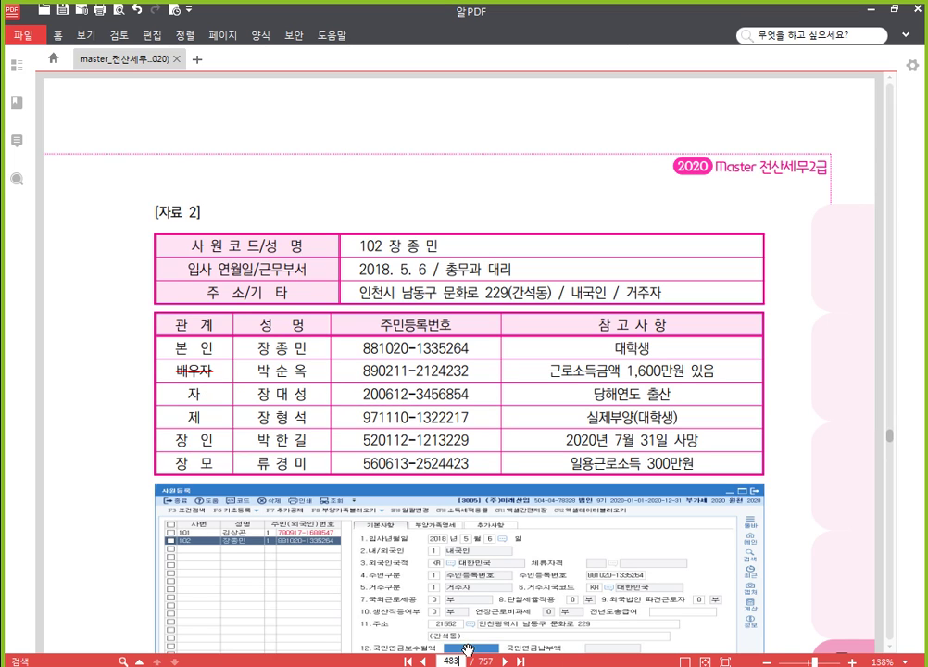
type("93")
key("Return")
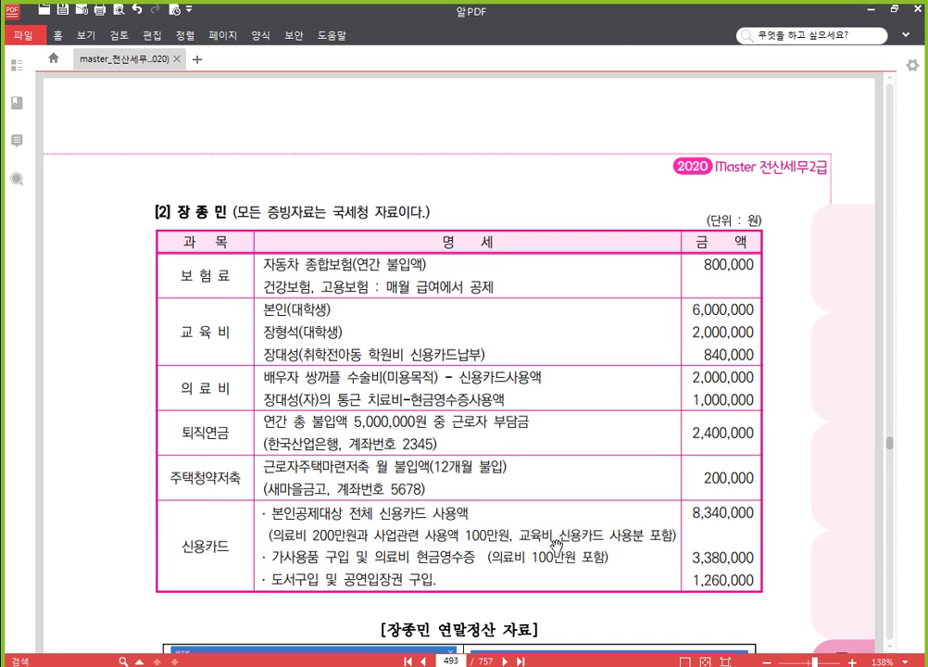
Underline the phrase 교육비 신용카드 사용분 포함 in the 신용카드 row of employee 102's table.
left_click_drag(518, 535, 675, 535)
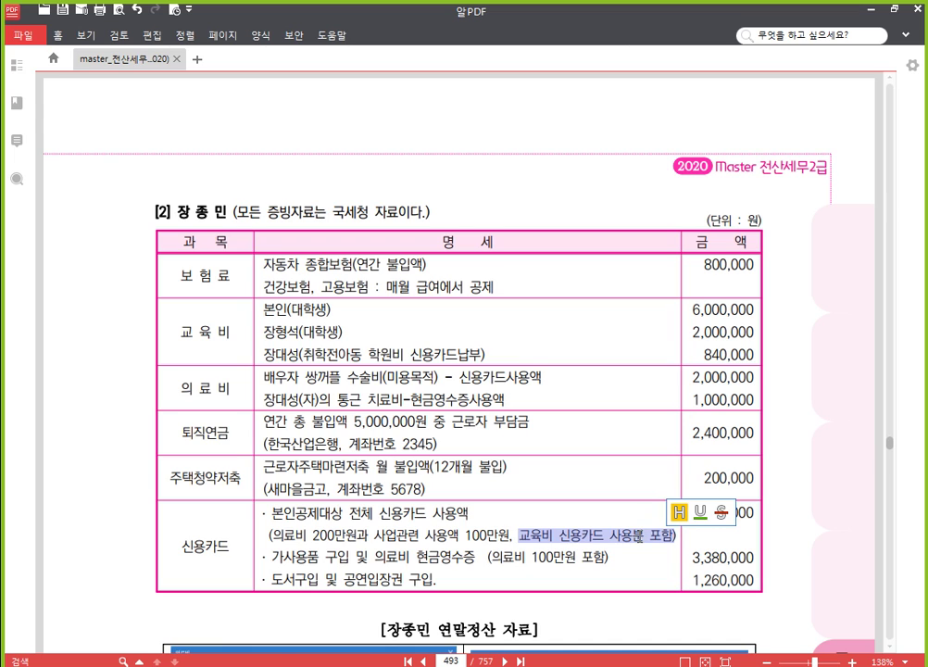
left_click(699, 512)
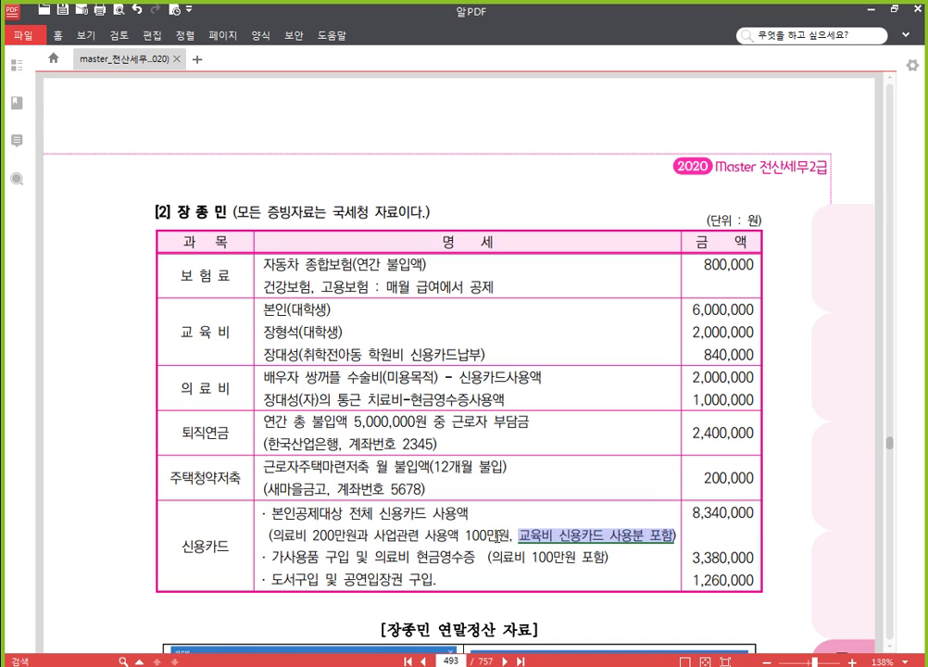
left_click(351, 573)
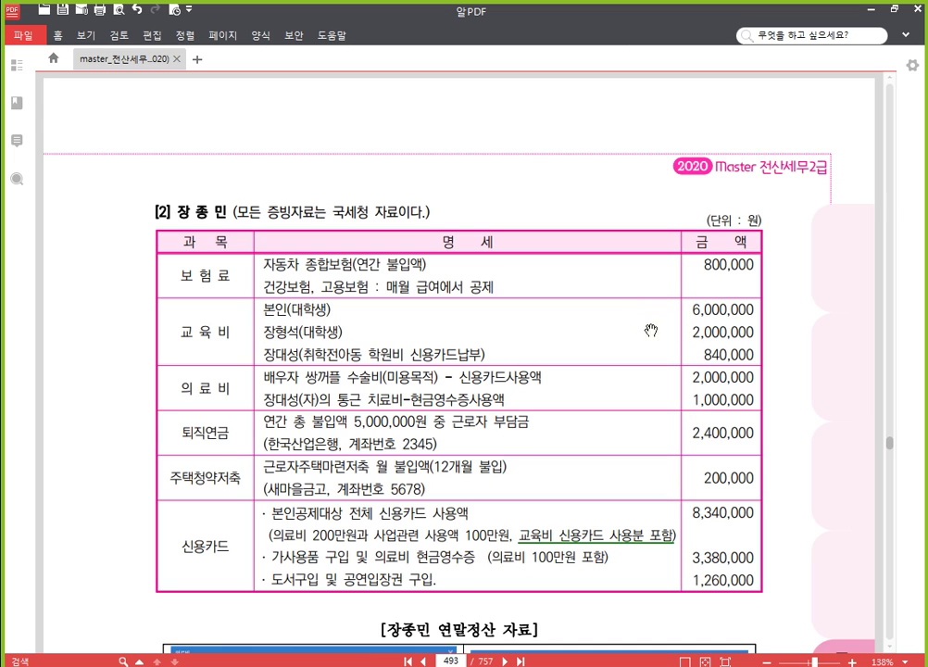
Return to 연말정산추가자료입력, open employee 102's 62.교육비 details and enter 6,000,000 as the 본인(전액) 지출액.
mouse_move(456, 665)
left_click(481, 652)
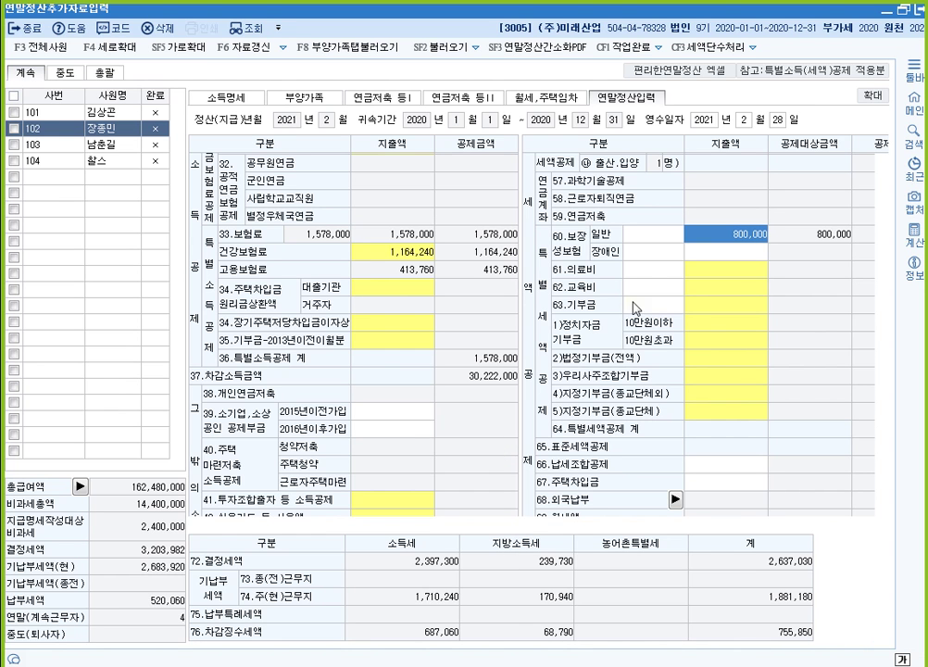
left_click(734, 288)
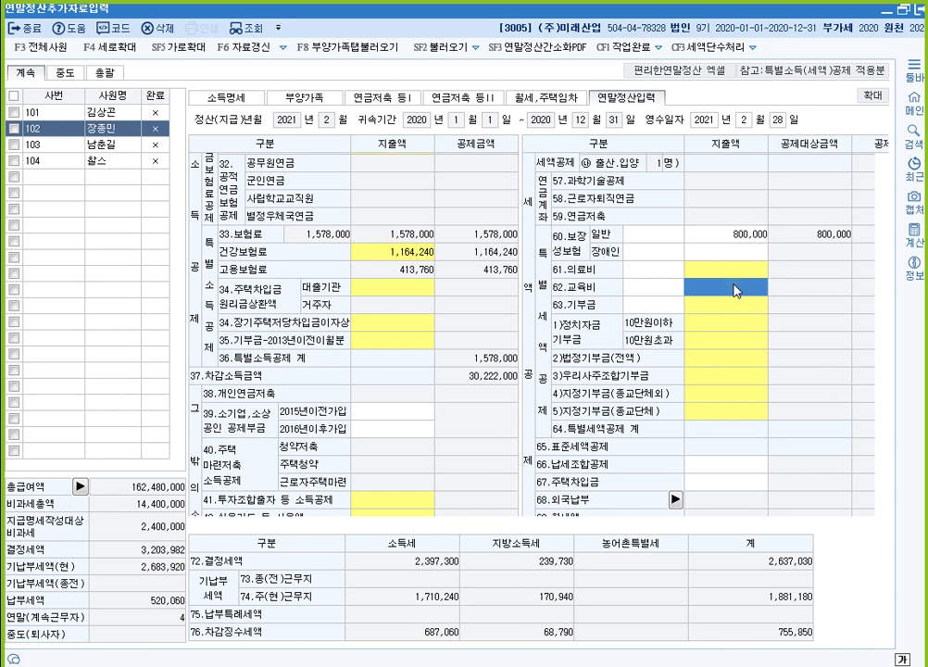
double_click(734, 290)
left_click(451, 340)
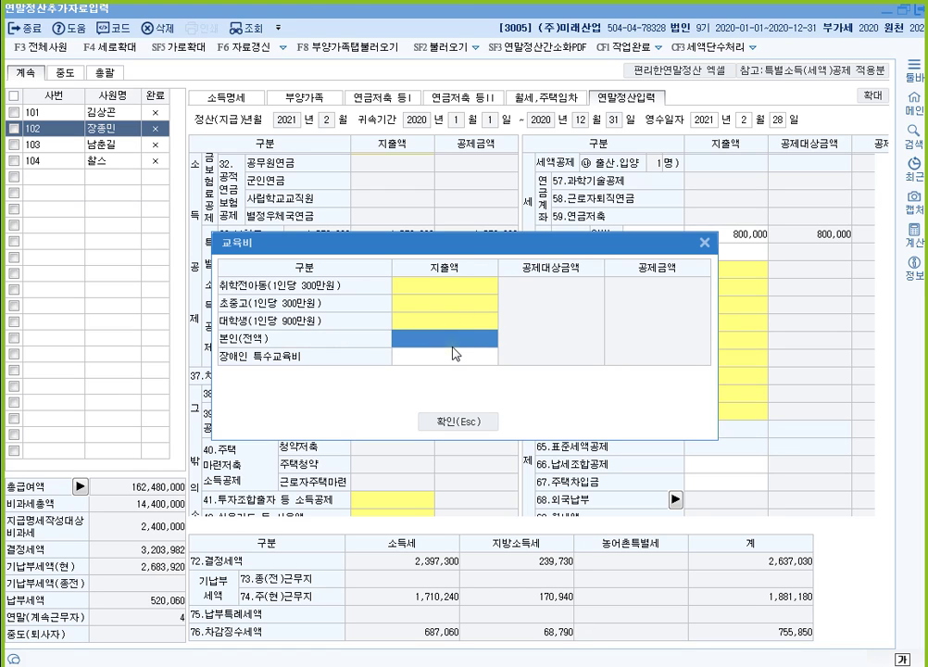
type("6000000")
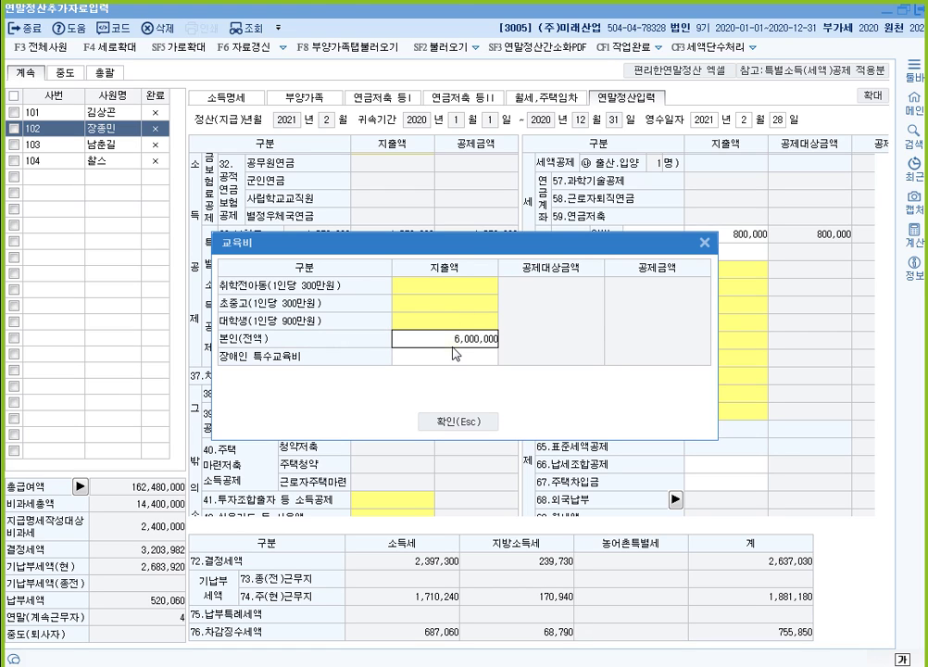
key("Return")
left_click(452, 346)
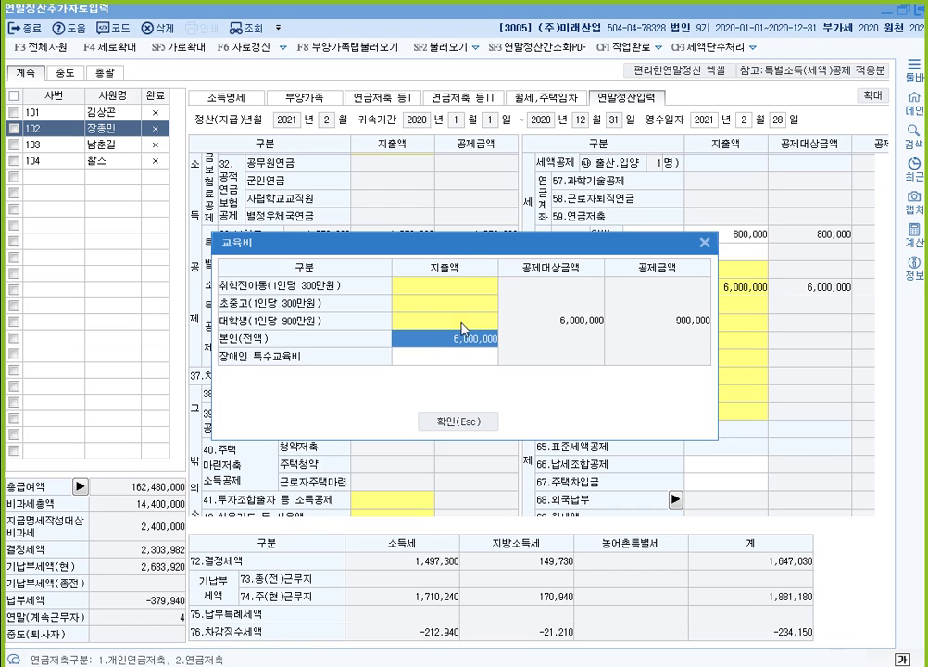
Open the 대학생 education breakdown, enter 2,000,000 as the first 지출금액 and confirm it.
left_click(463, 329)
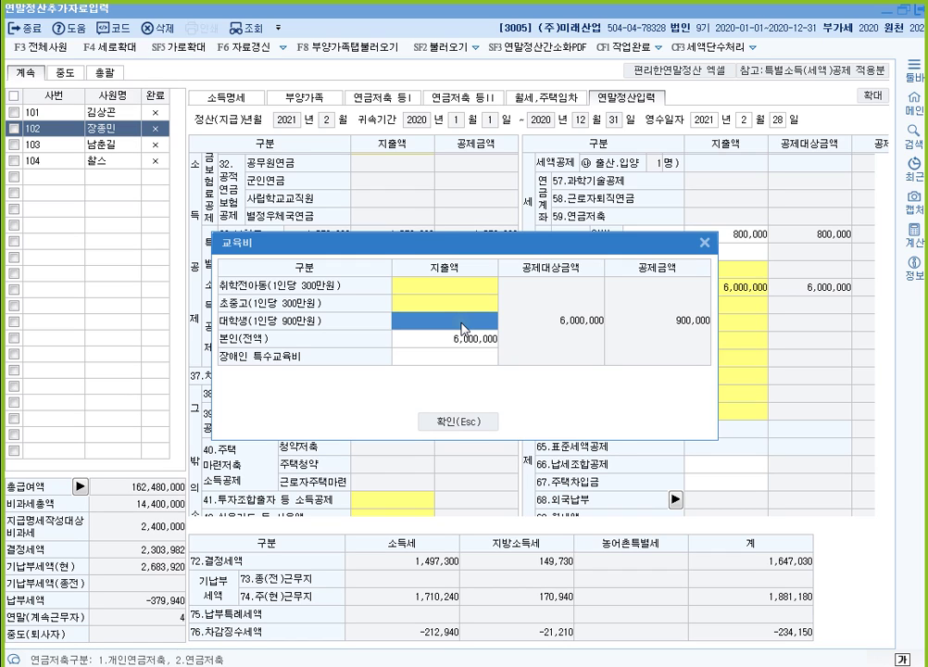
double_click(463, 329)
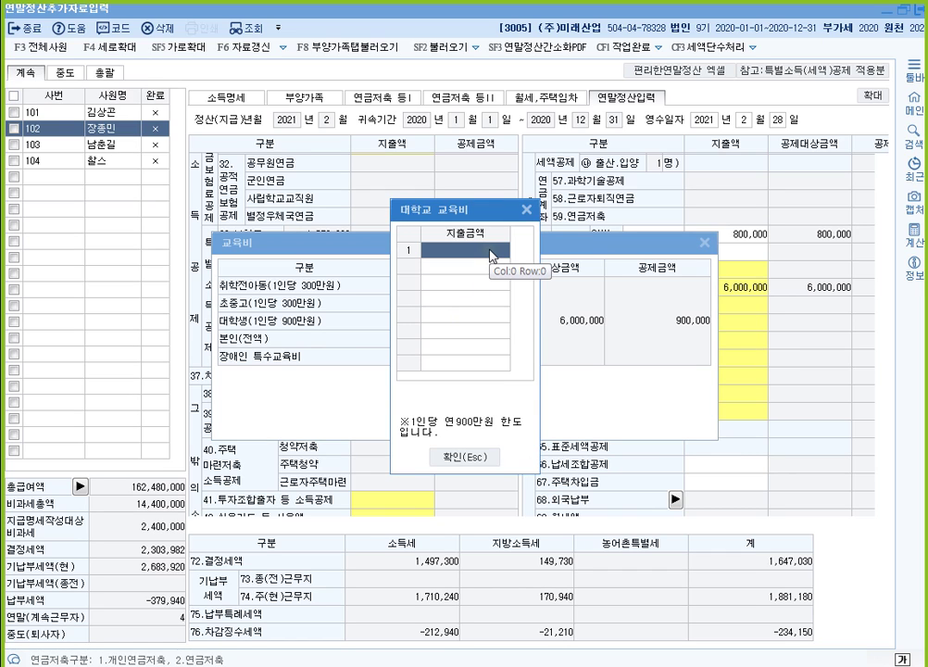
type("2000000")
key("Return")
key("Up")
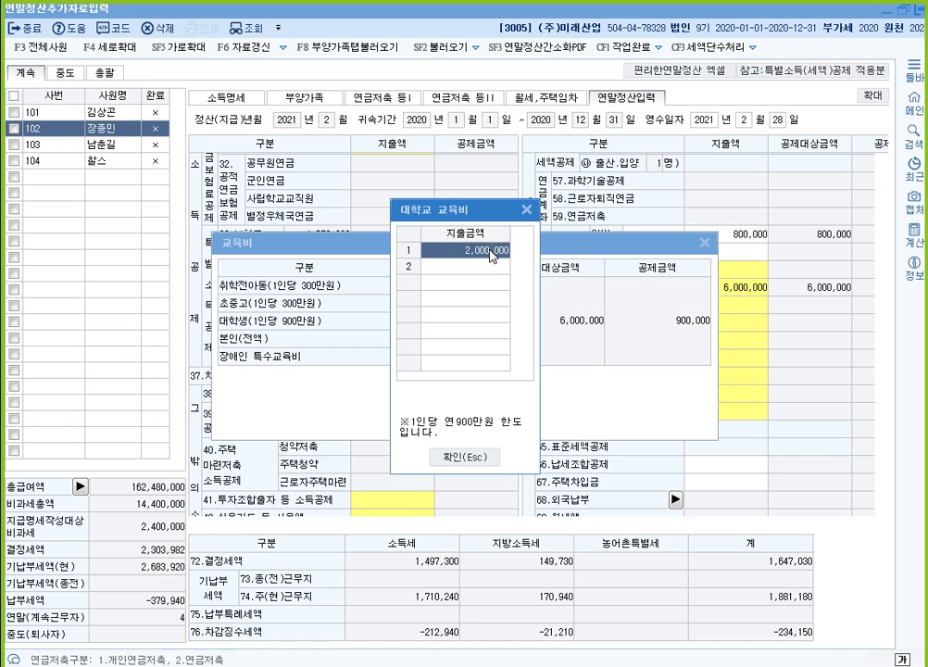
left_click(476, 459)
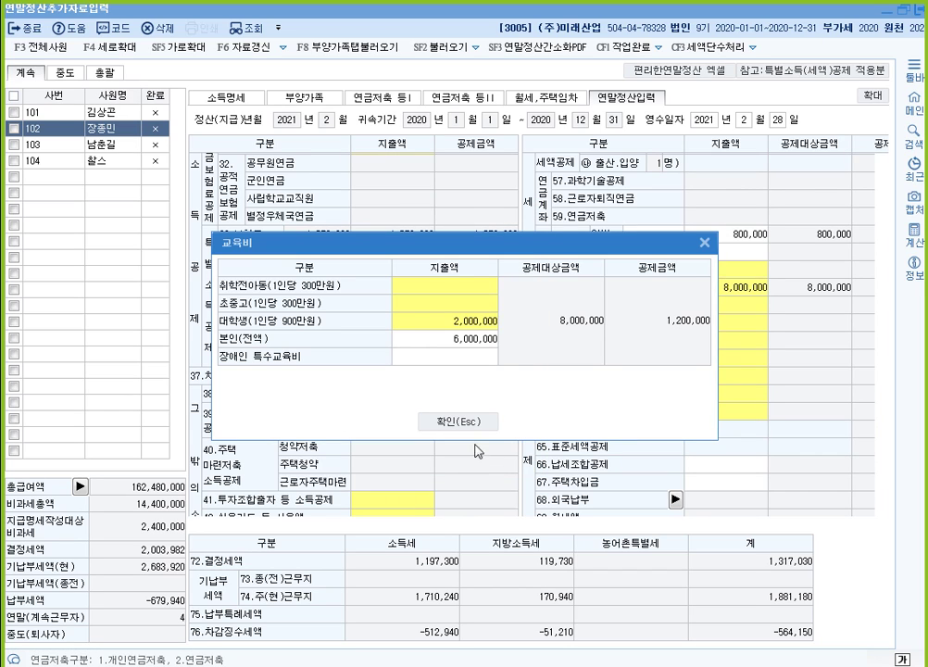
Enter 840,000 as the first 취학전아동 지출금액 in the education breakdown, confirm it and close the 교육비 details.
left_click(415, 288)
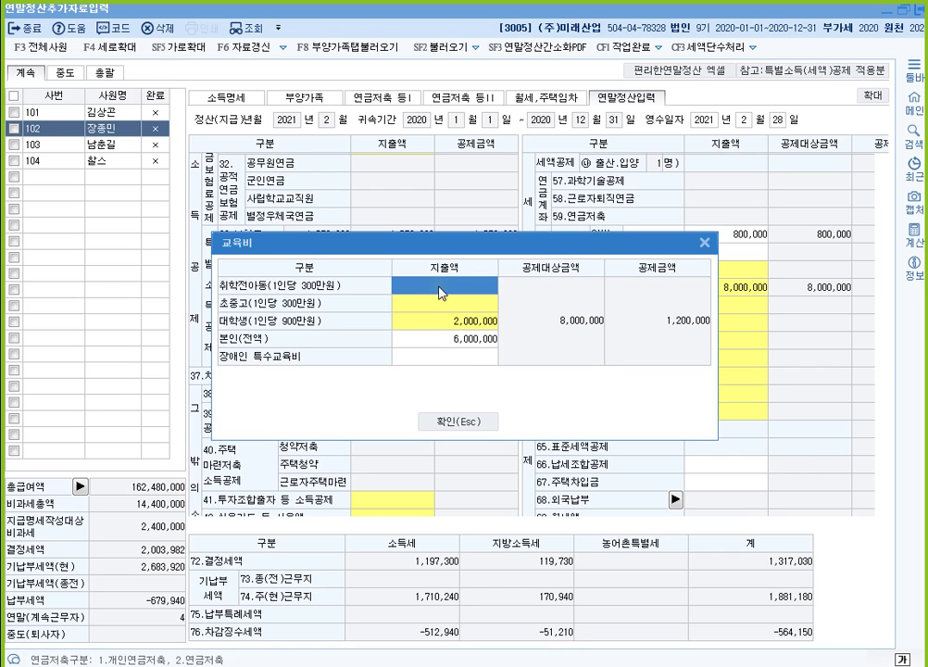
left_click(441, 293)
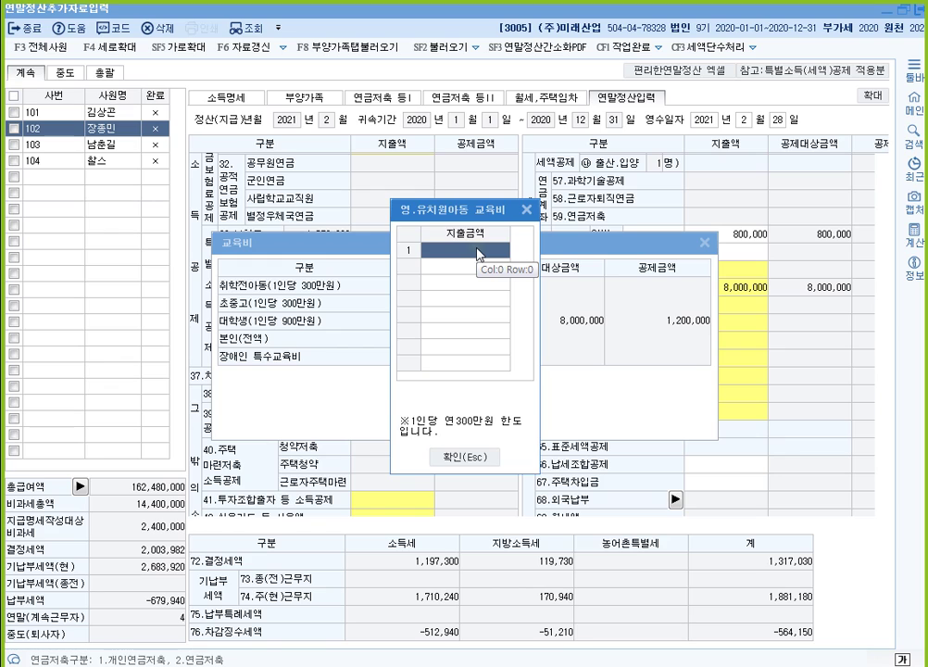
type("8400000")
key("Return")
left_click(481, 459)
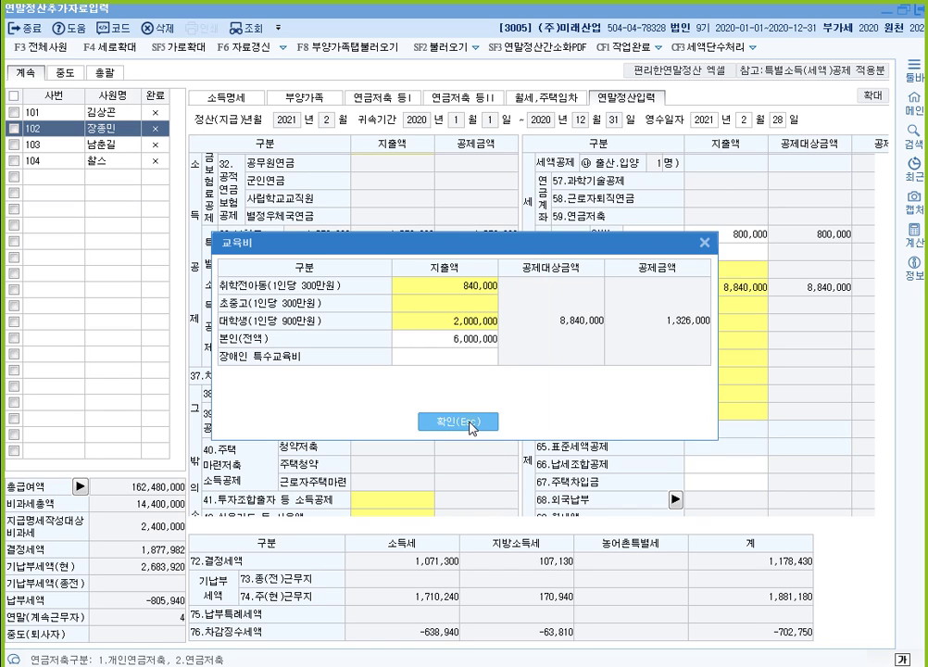
left_click(471, 423)
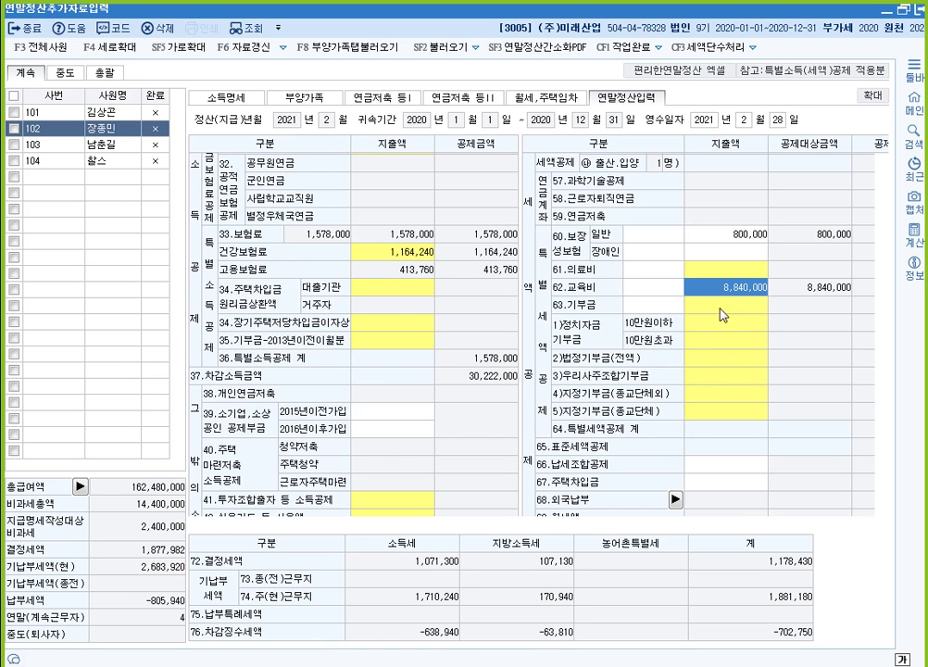
scroll(745, 334, "up", 4)
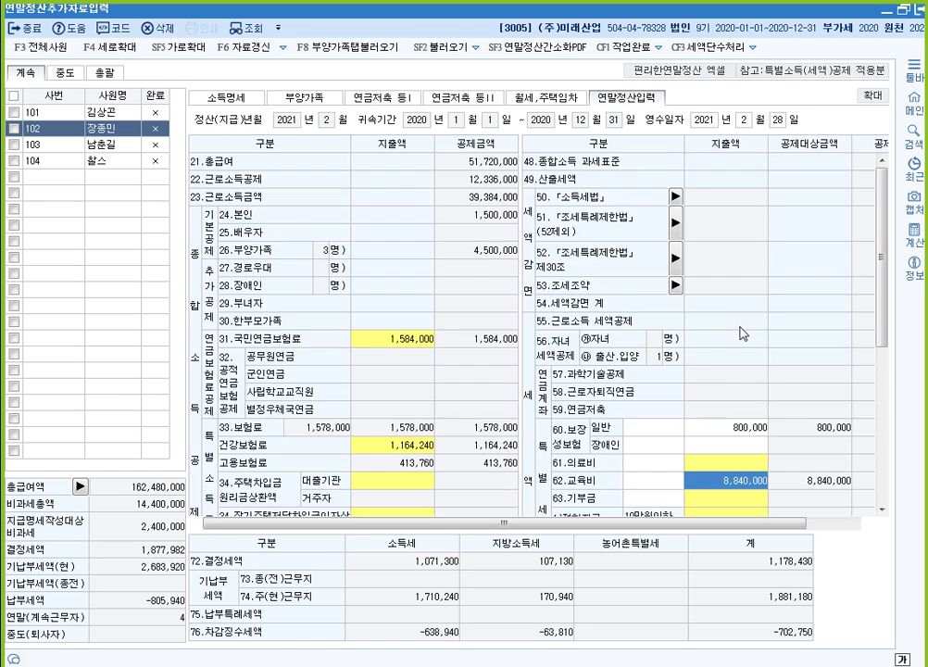
scroll(746, 333, "down", 6)
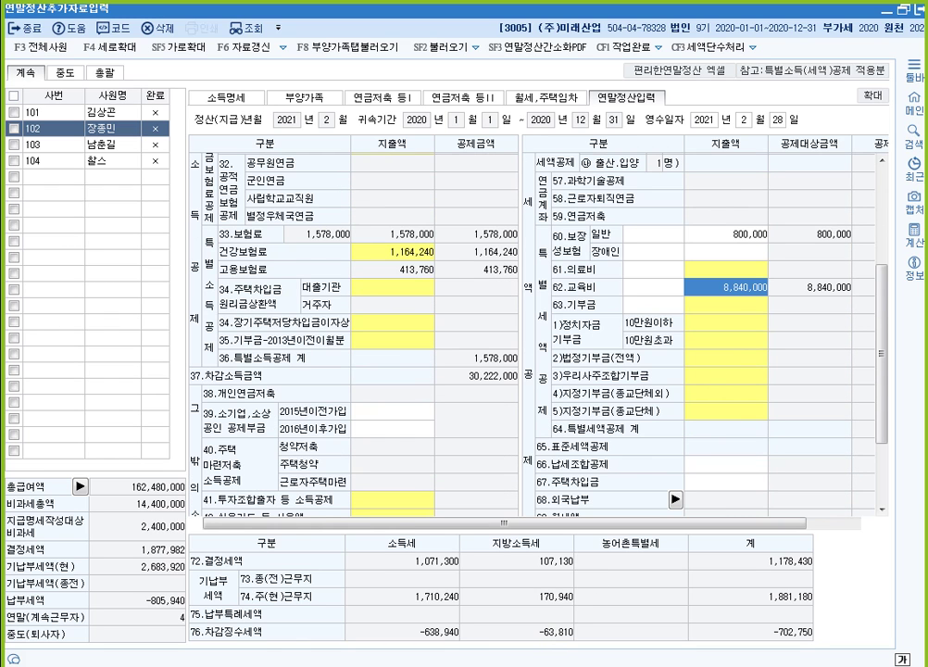
Switch to 알PDF and underline 배우자 쌍꺼풀 수술비(미용목적) in the 의료비 row of employee 102's table.
key("alt+Tab")
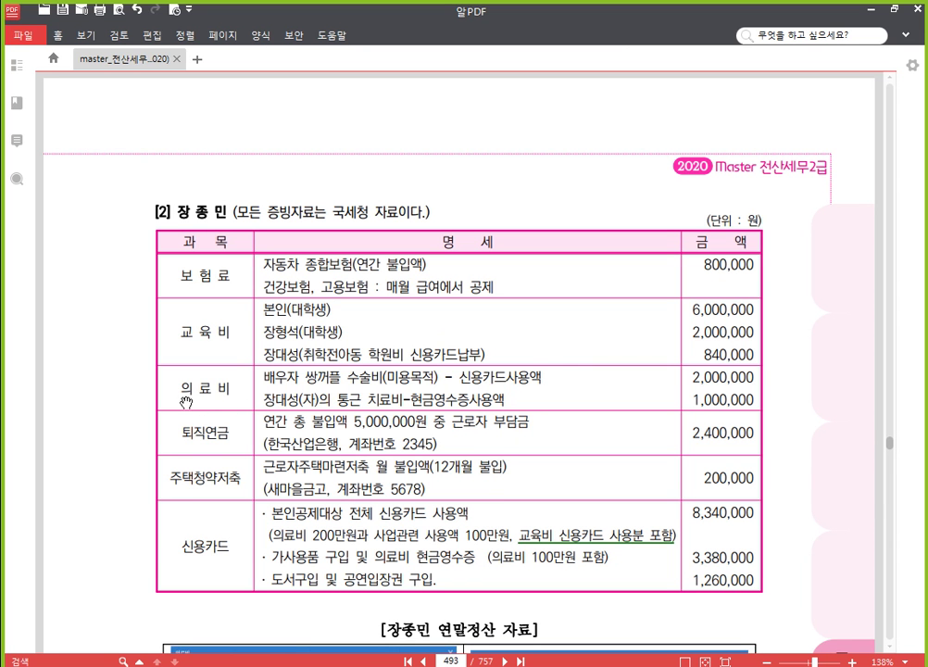
scroll(84, 440, "down", 2)
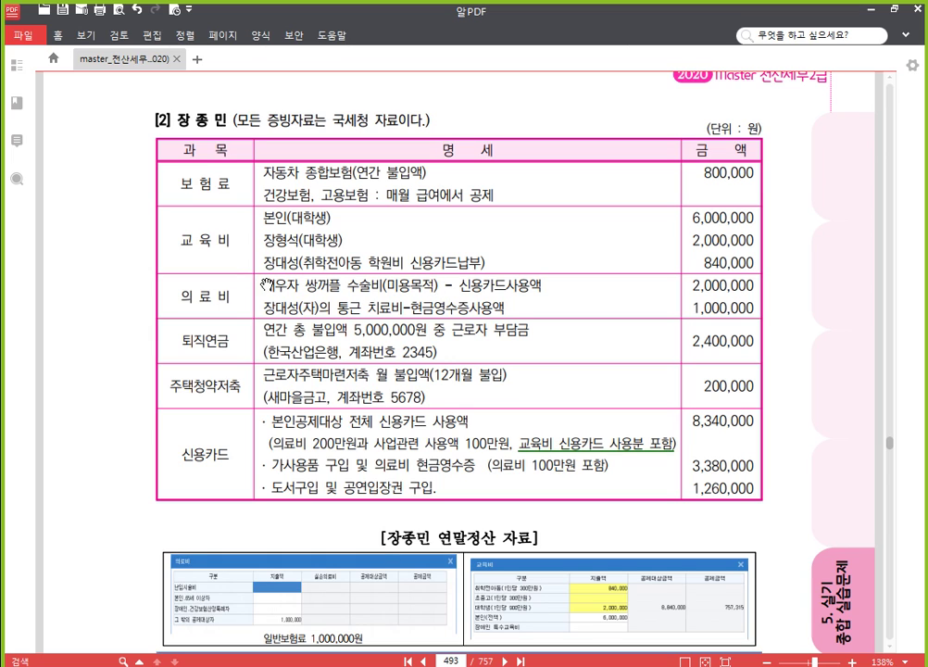
left_click_drag(266, 284, 438, 284)
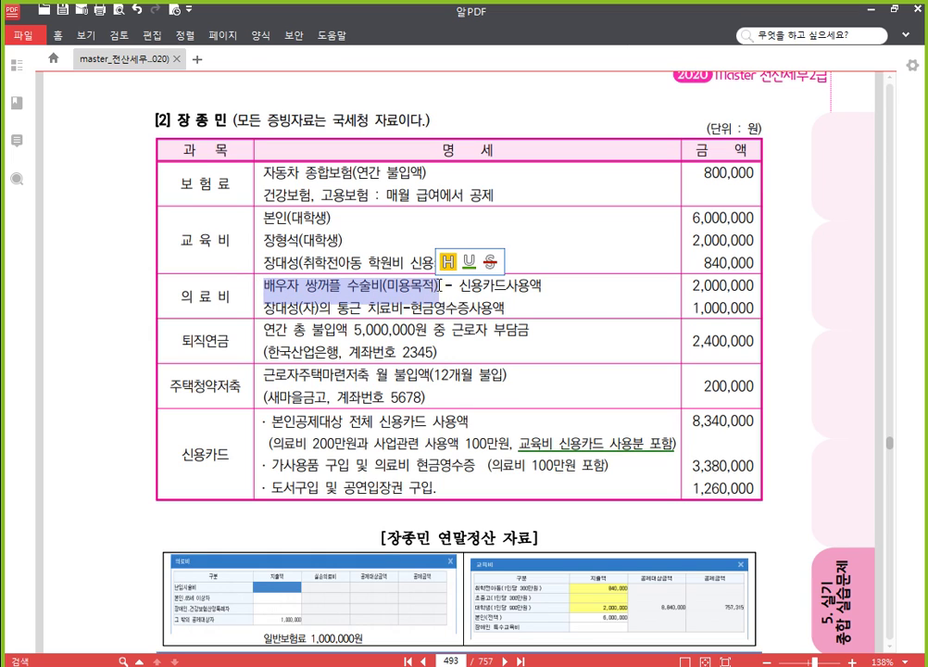
left_click(470, 260)
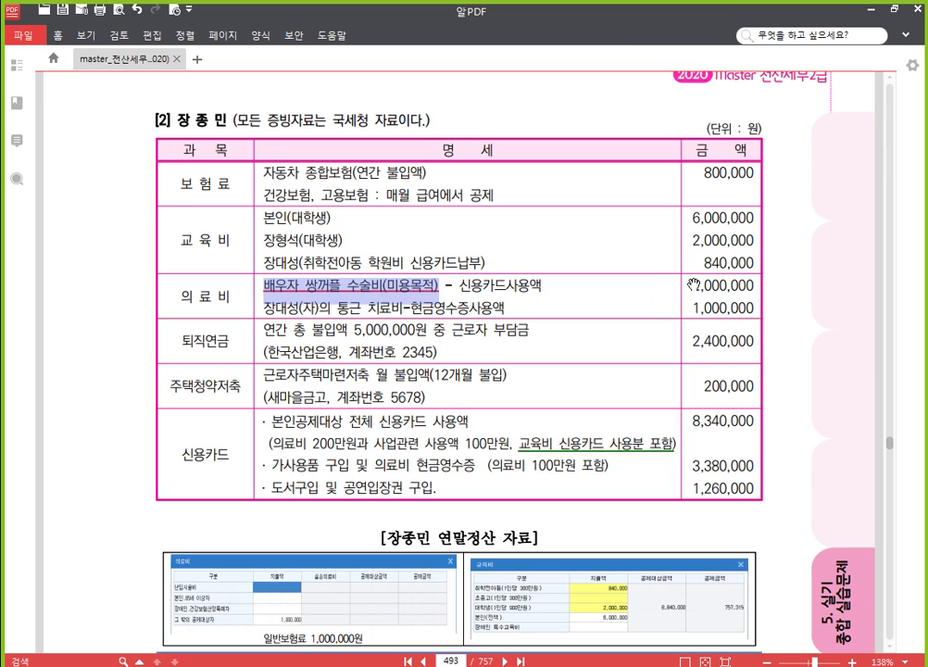
Activate the text selection tool and strike through the 2,000,000 amount for the spouse's cosmetic surgery.
left_click(906, 35)
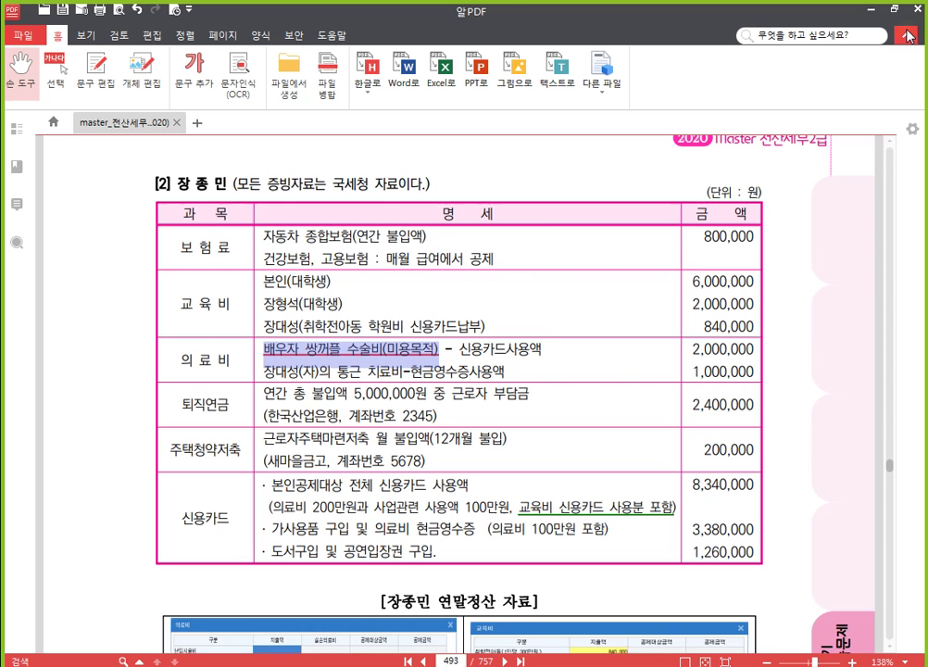
left_click(60, 71)
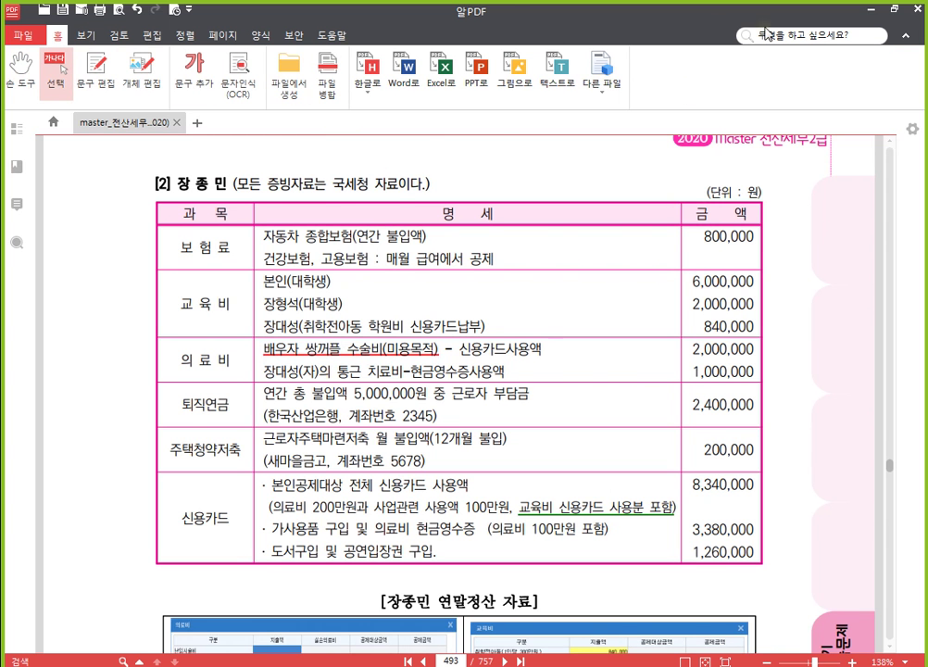
left_click(906, 37)
left_click_drag(691, 285, 756, 285)
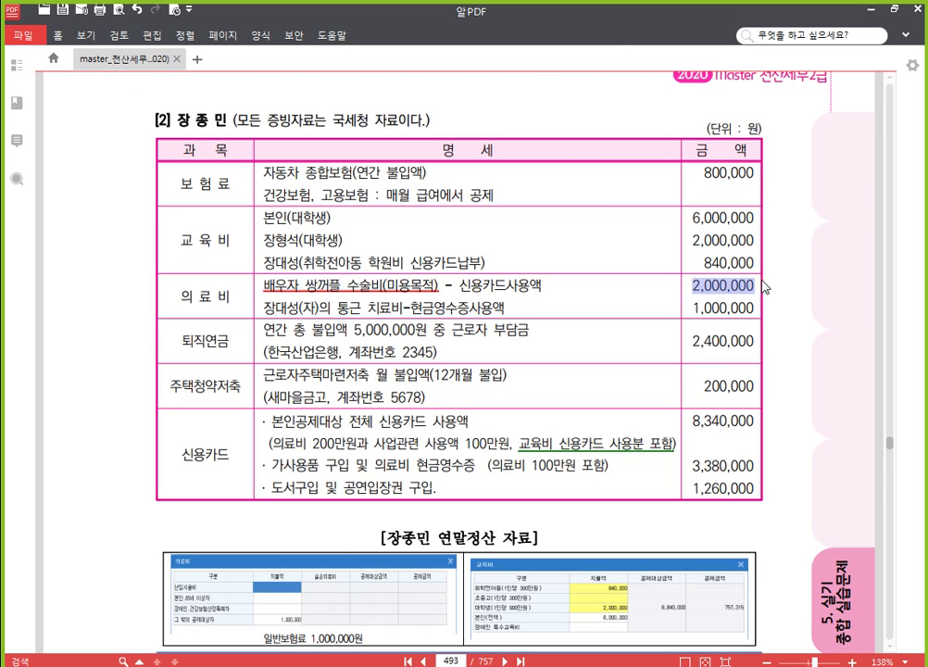
left_click(815, 256)
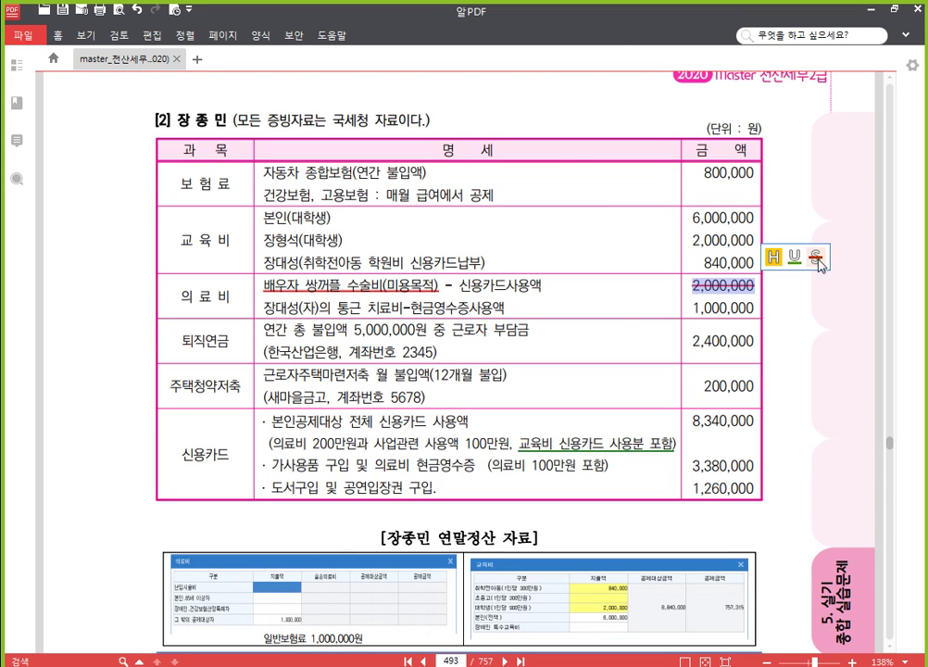
left_click(516, 285)
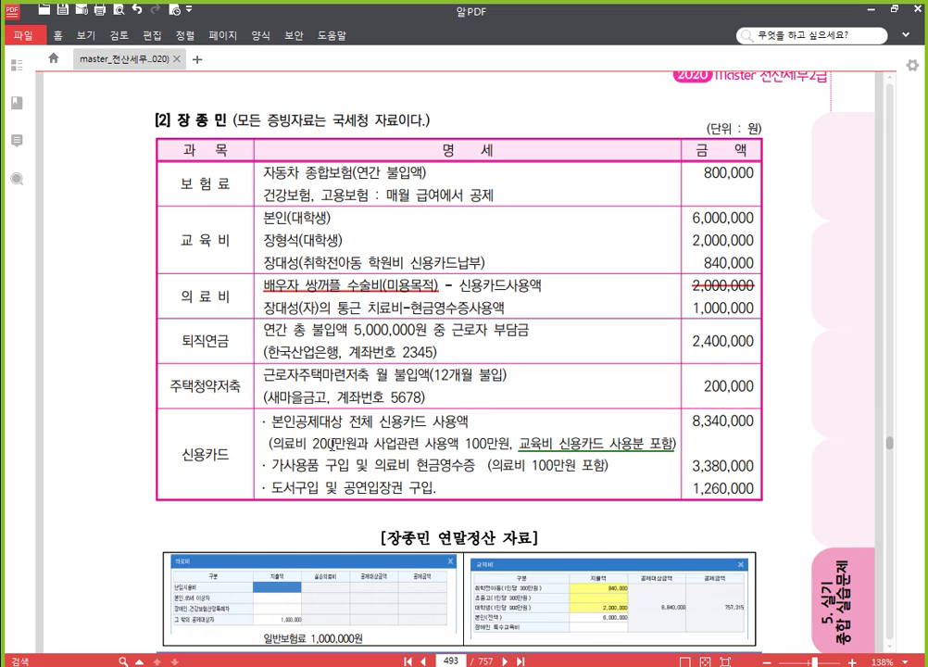
Underline 의료비 200만원 and 의료비 100만원 포함 in the 신용카드 row.
left_click_drag(274, 443, 350, 444)
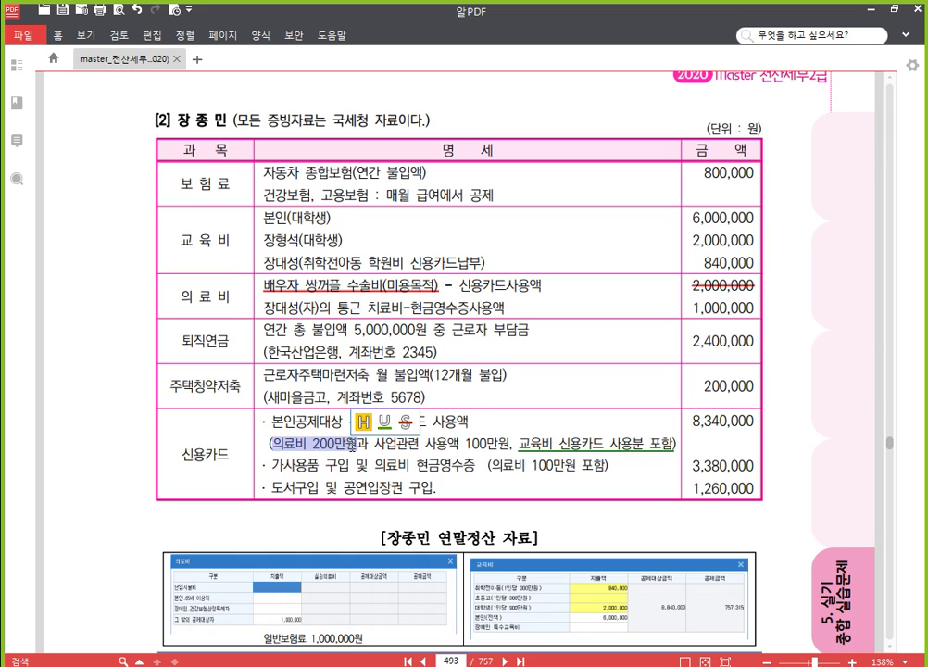
left_click(378, 434)
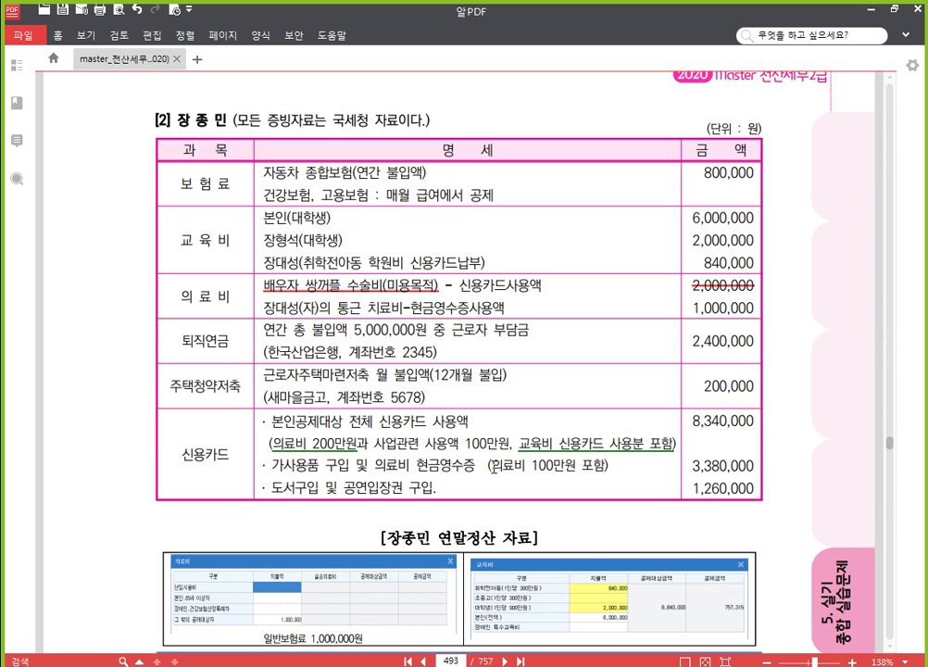
left_click_drag(488, 466, 500, 466)
left_click(501, 466)
left_click_drag(496, 465, 607, 465)
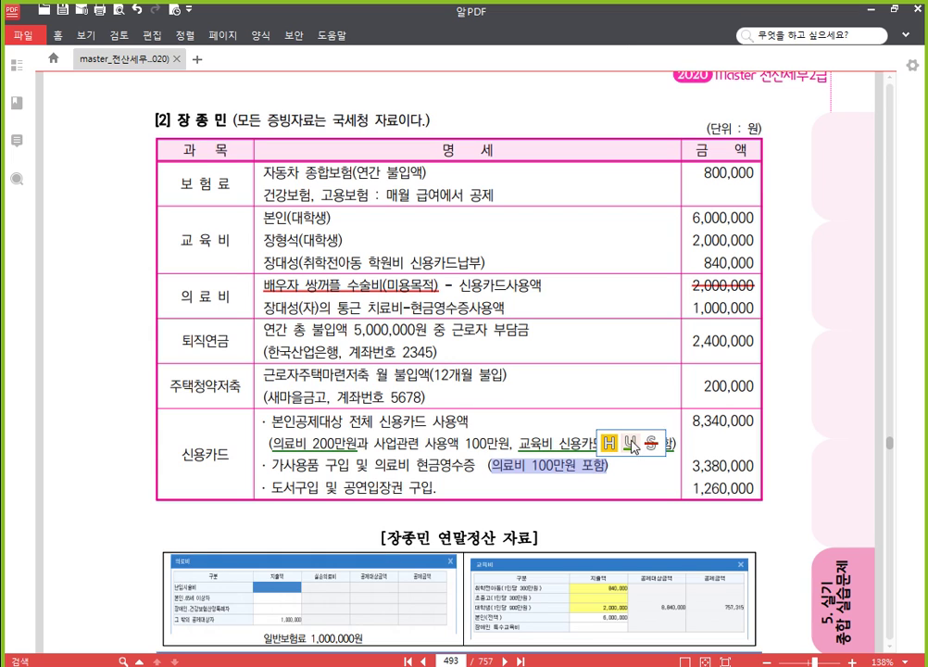
left_click(631, 441)
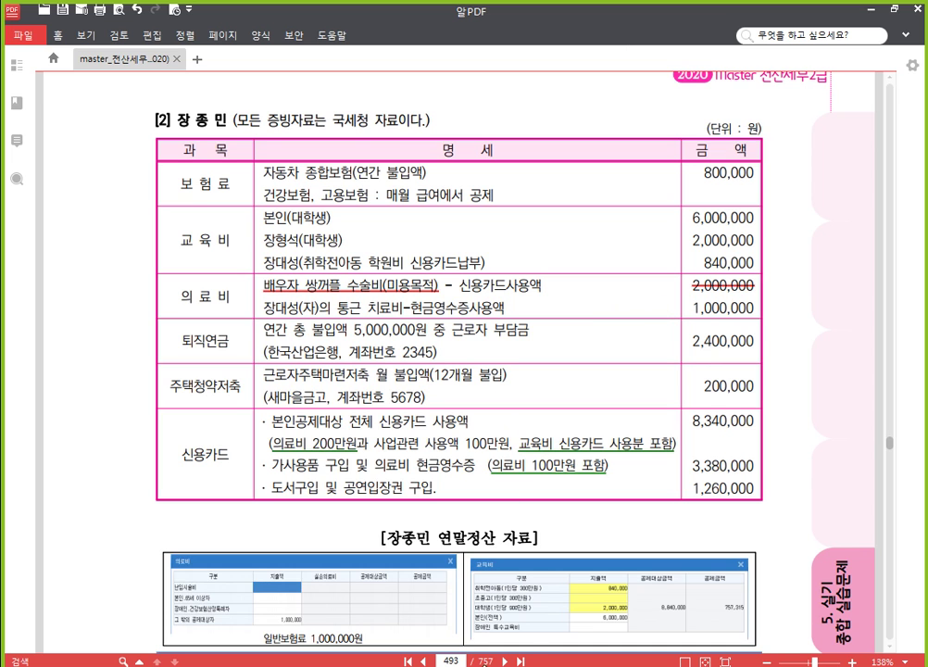
Return to 연말정산추가자료입력, open employee 102's 61.의료비 details, enter 1,000,000 as the 그 밖의 공제대상자 지출액 and confirm.
left_click(450, 652)
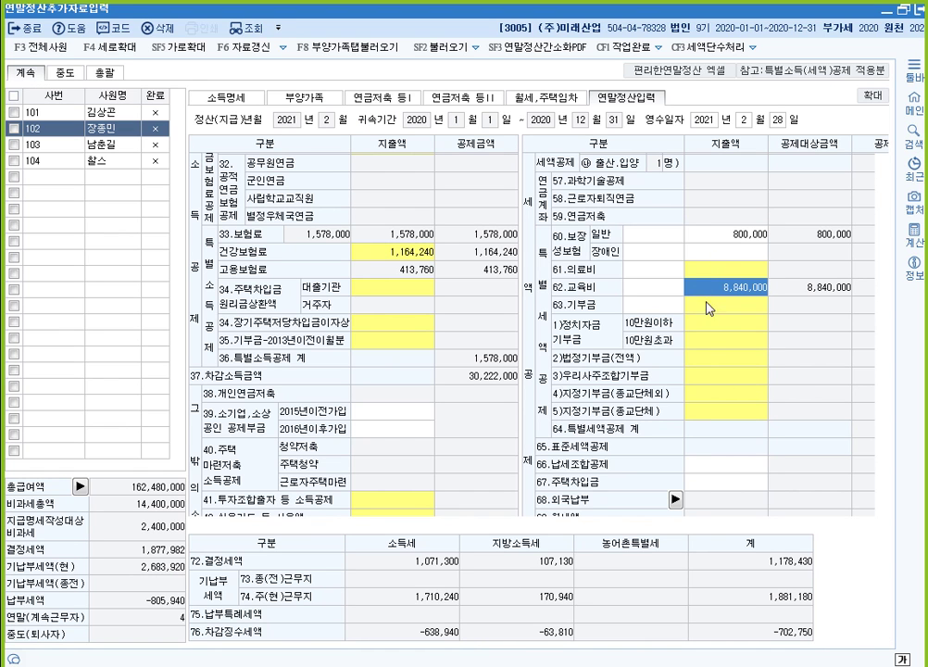
left_click(731, 270)
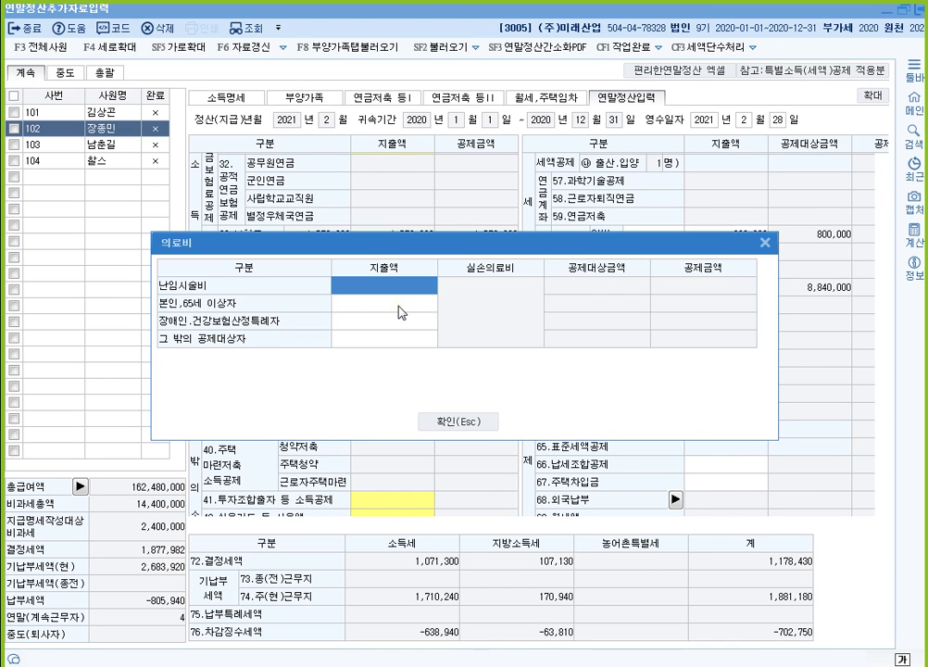
left_click(401, 341)
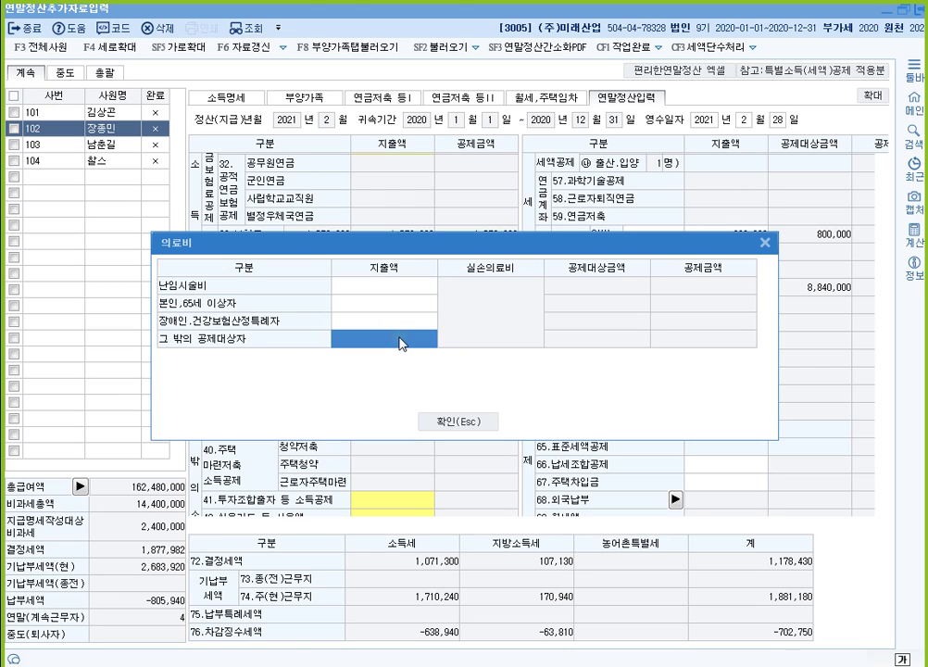
type("1000000")
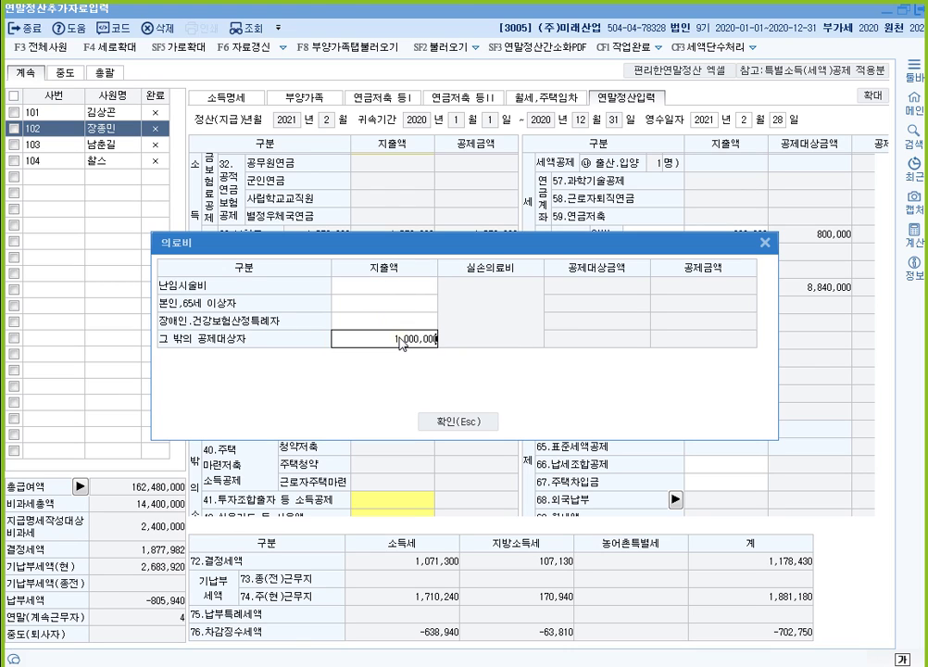
key("Return")
left_click(401, 342)
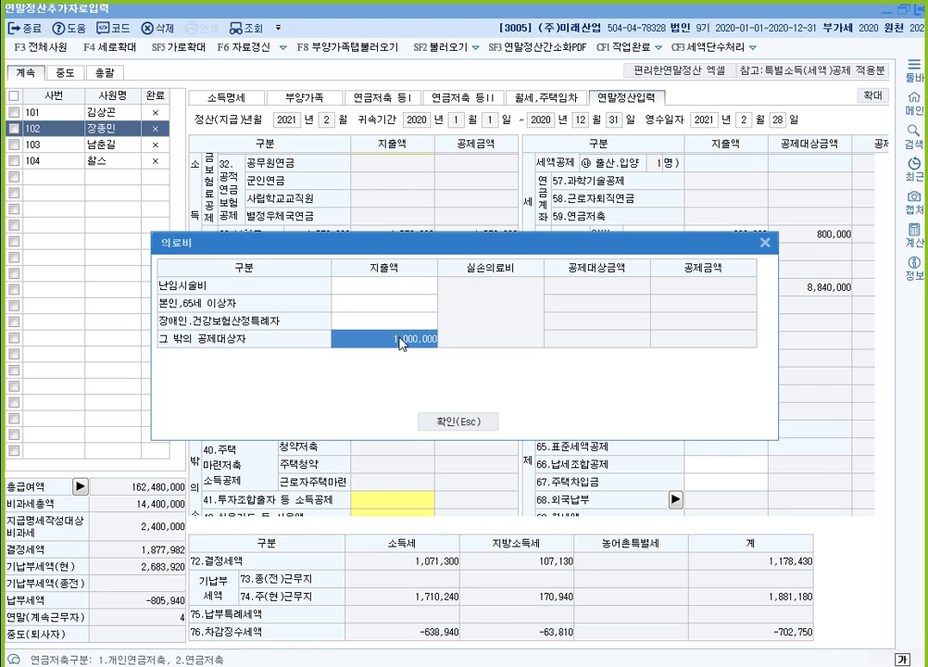
left_click(467, 424)
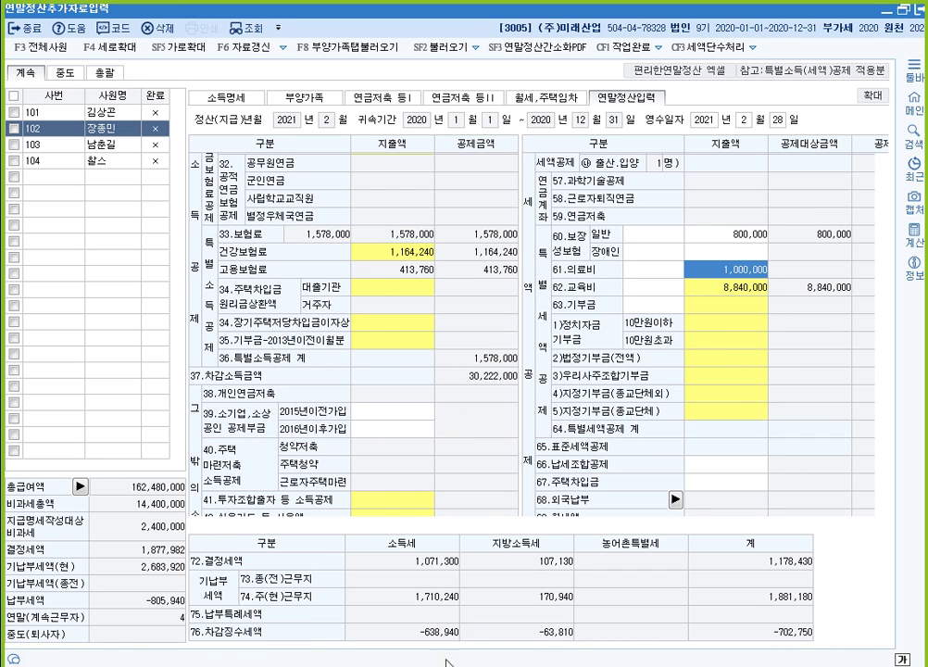
Check the 퇴직연금 item in 알PDF, then add a 1.퇴직연금 row in employee 102's 퇴직연금계좌 table in 연말정산추가자료입력.
left_click(375, 664)
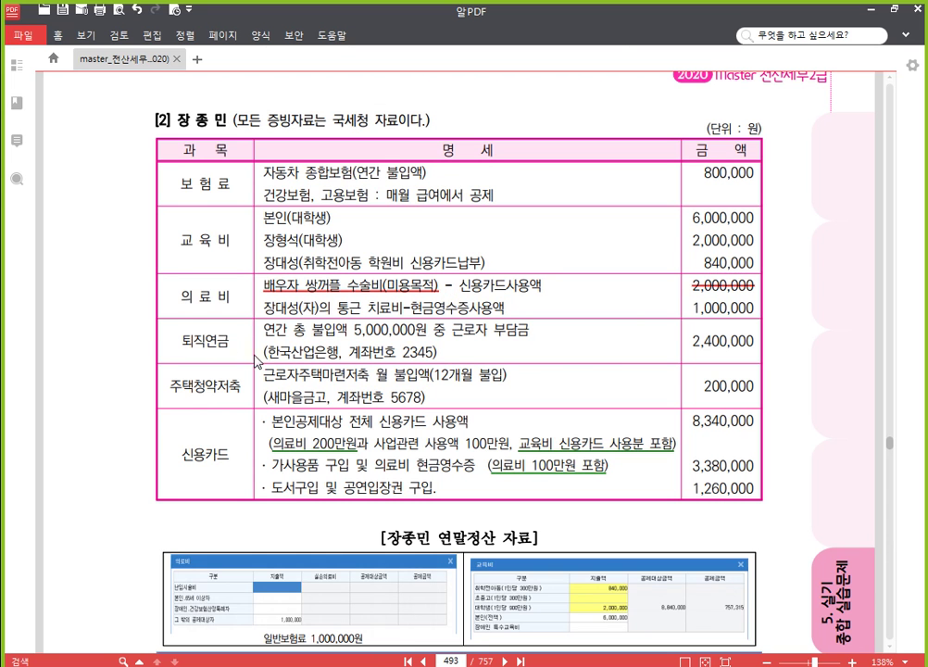
scroll(241, 362, "down", 1)
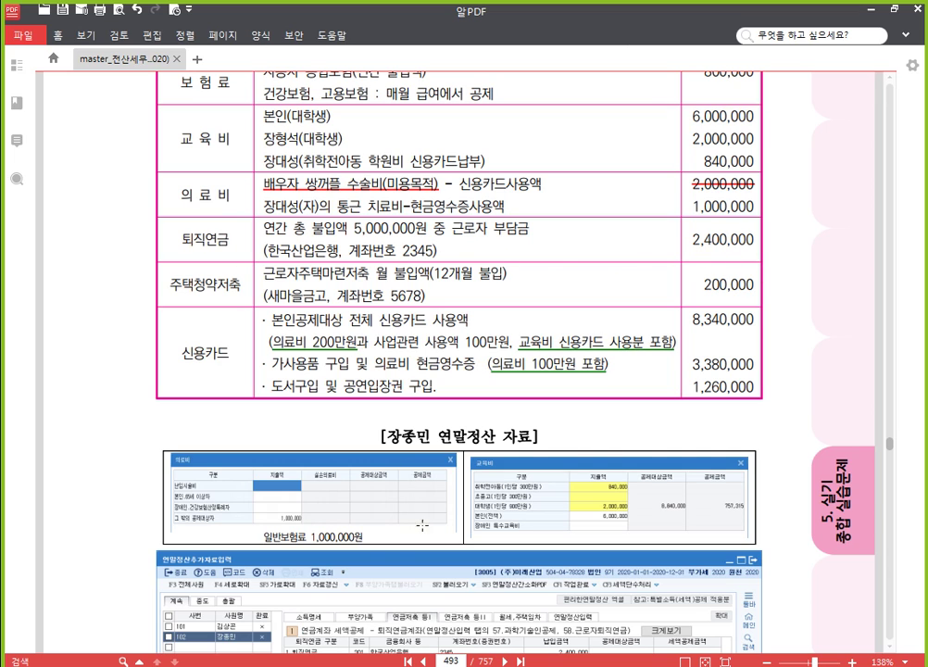
key("alt+Tab")
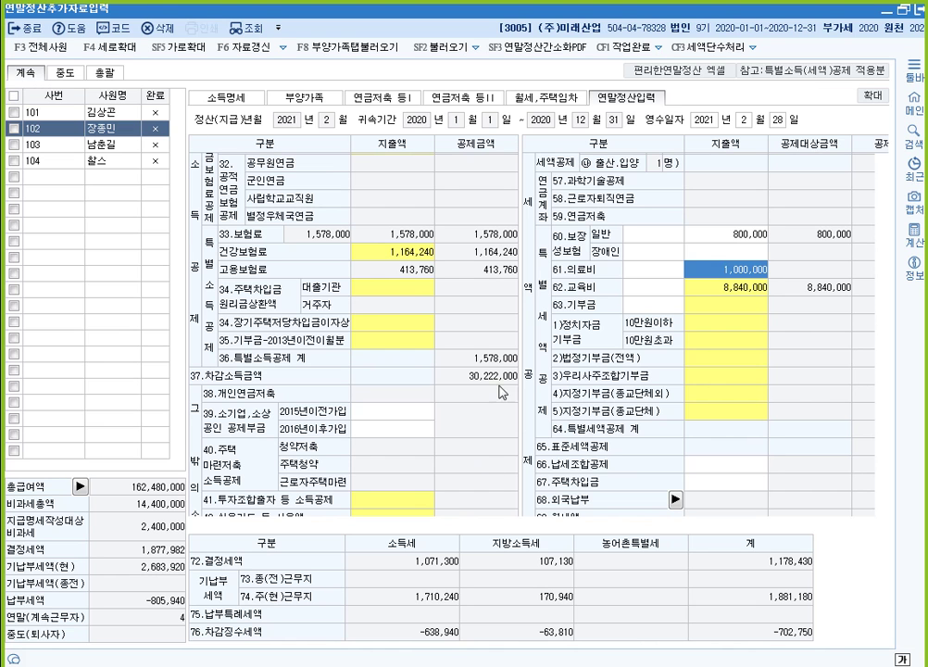
left_click(391, 99)
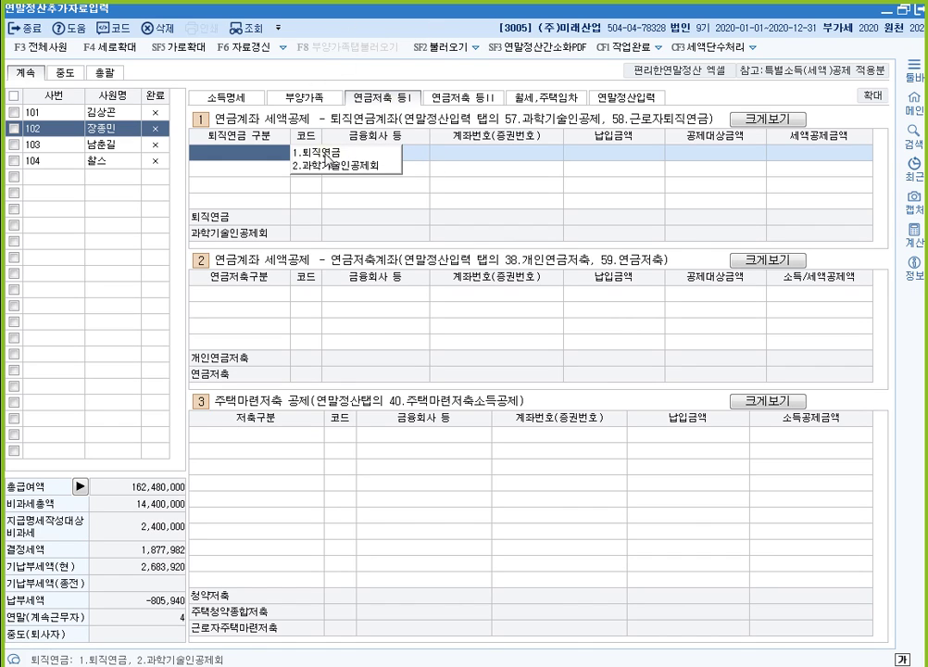
left_click(262, 293)
left_click(248, 152)
left_click(324, 153)
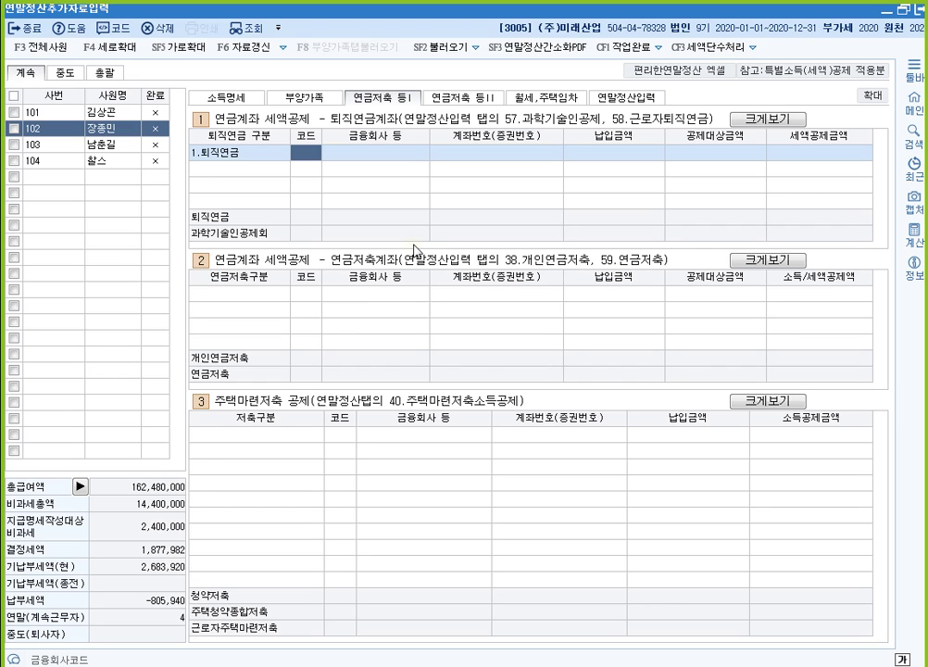
Complete the 퇴직연금 row with 한국산업은행 as the 금융회사, the account number from the textbook and 2,400,000 as the 납입금액.
key("F2")
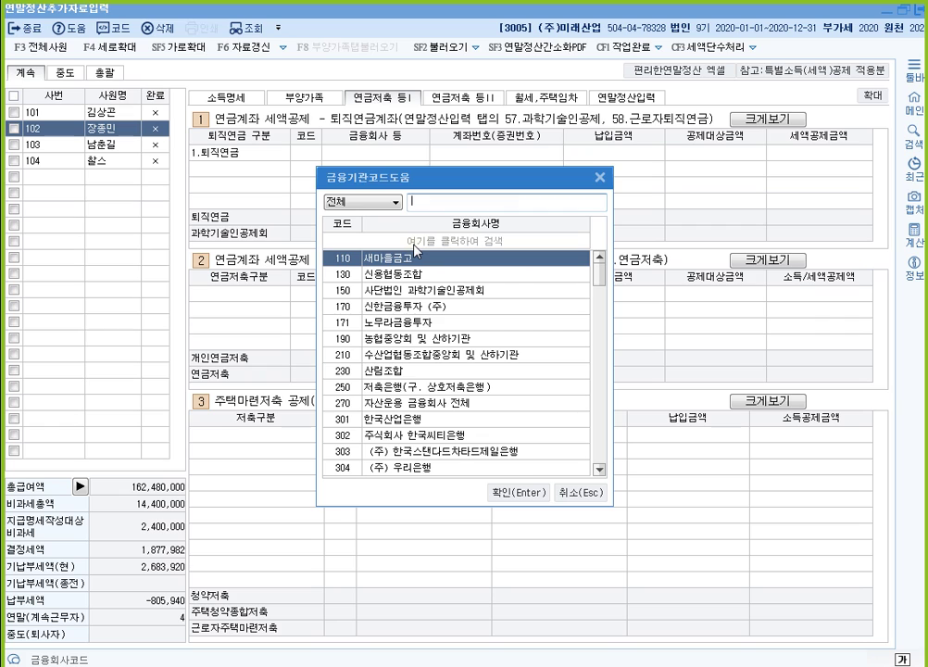
type("산업")
key("Down")
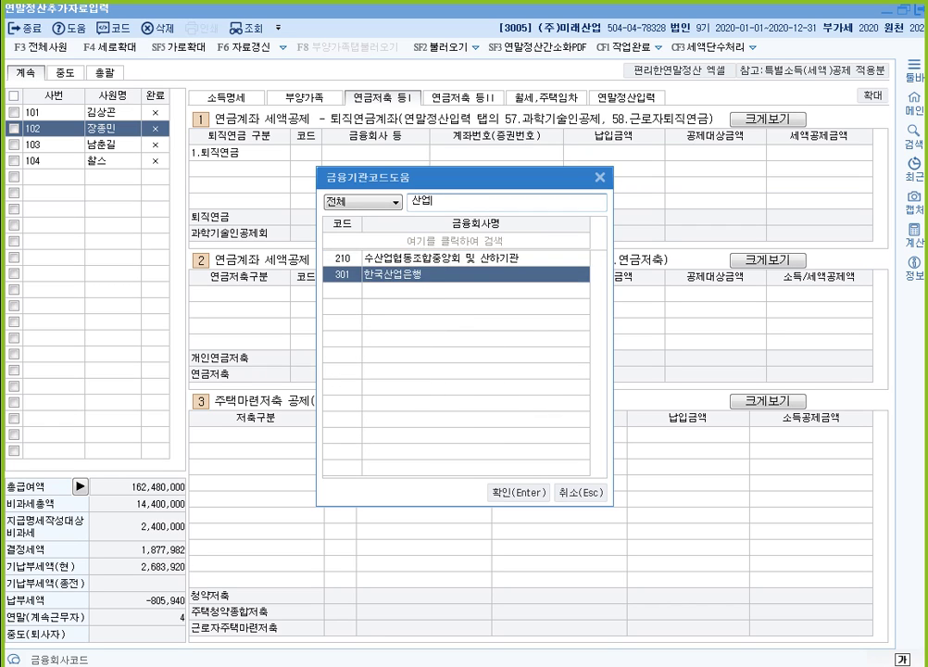
key("Return")
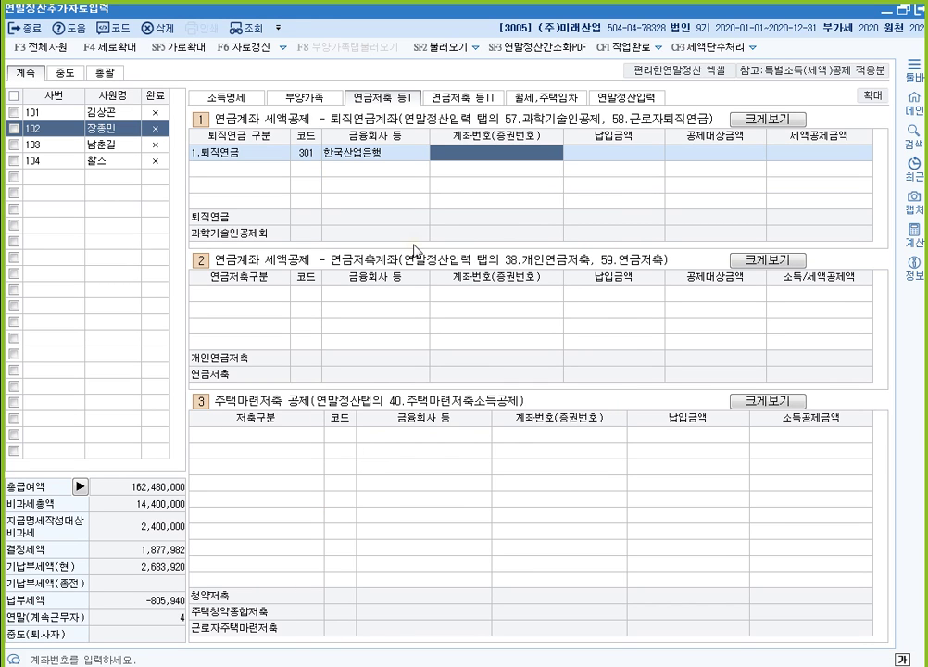
type("2345")
key("Return")
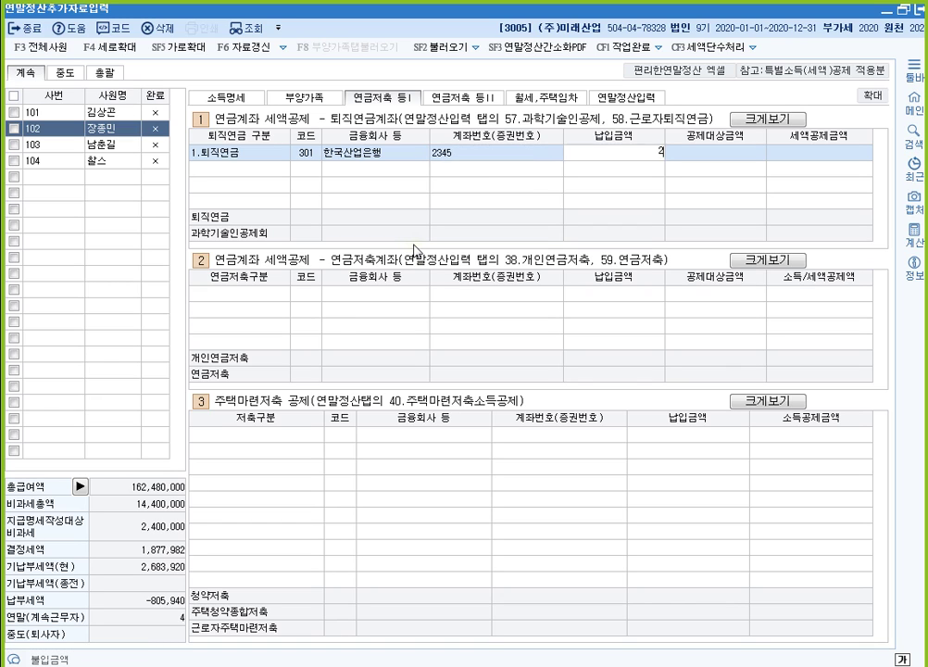
type("2400000")
key("Return")
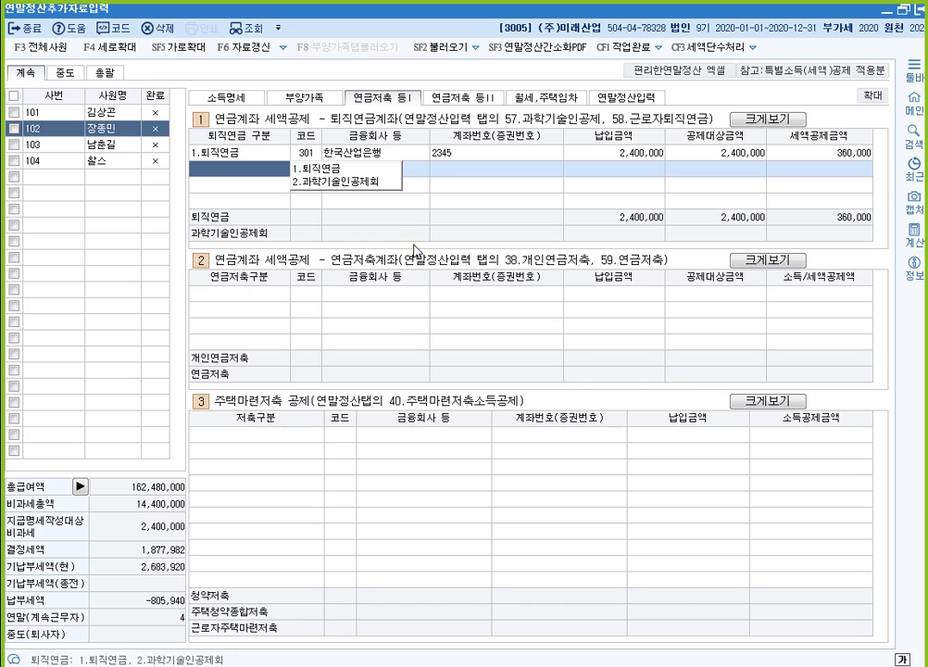
Check the 주택청약저축 item in 알PDF, then add a 4.근로자주택마련저축 row in employee 102's 주택마련저축 table in 연말정산추가자료입력.
left_click(631, 98)
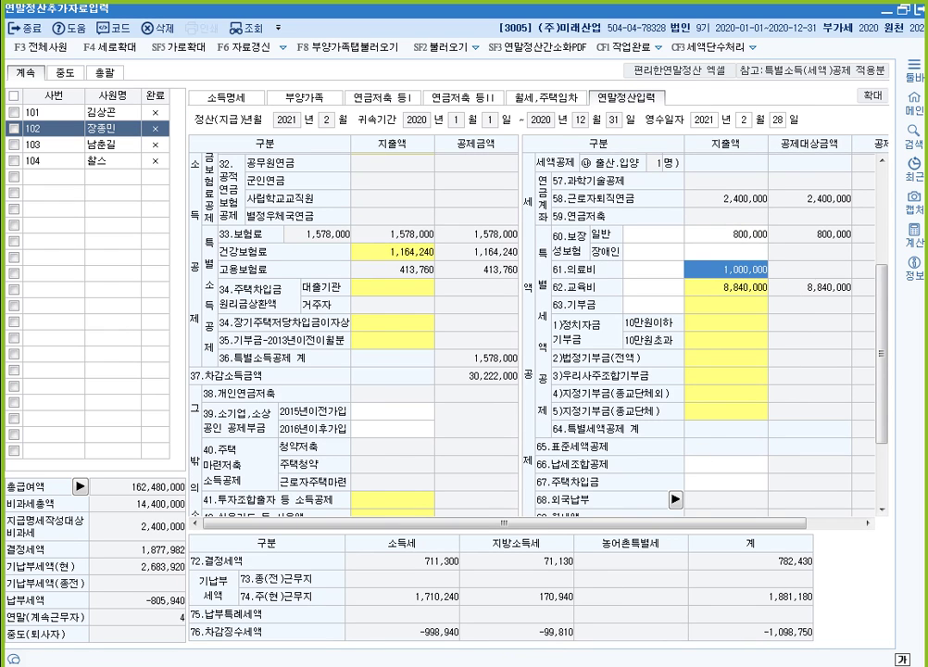
left_click(379, 649)
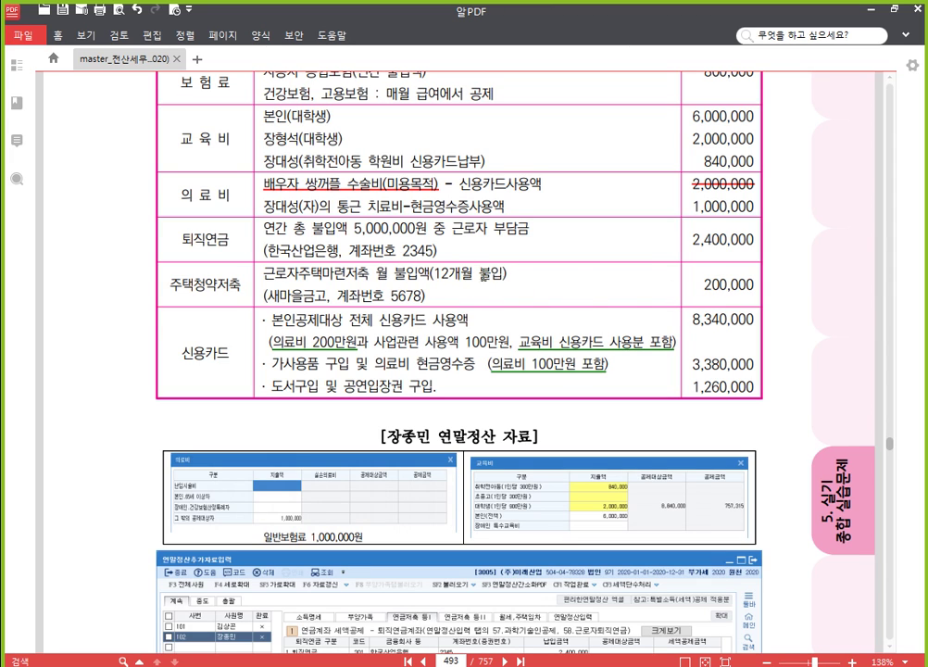
left_click(446, 666)
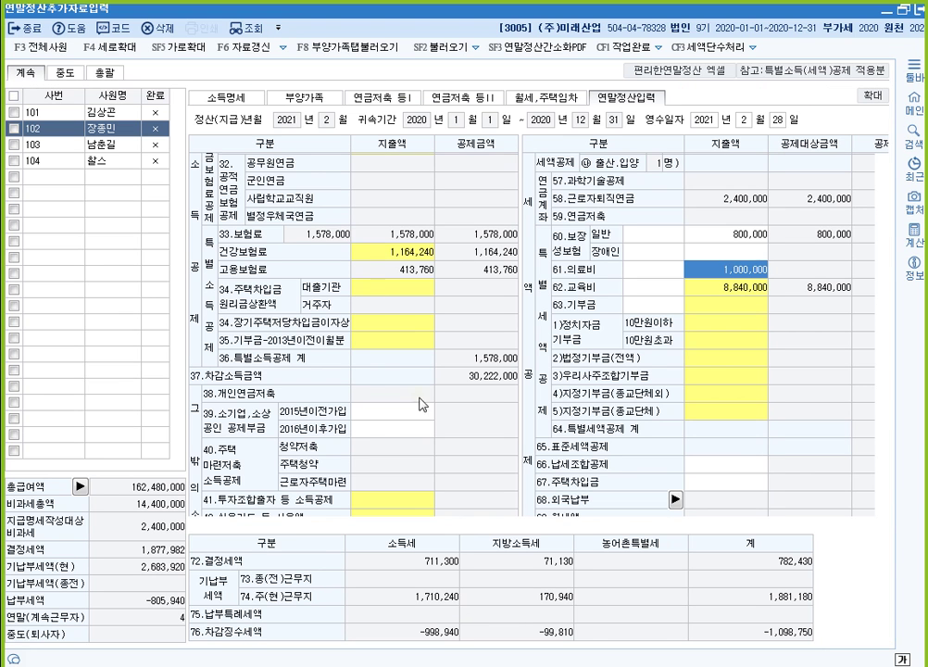
left_click(376, 98)
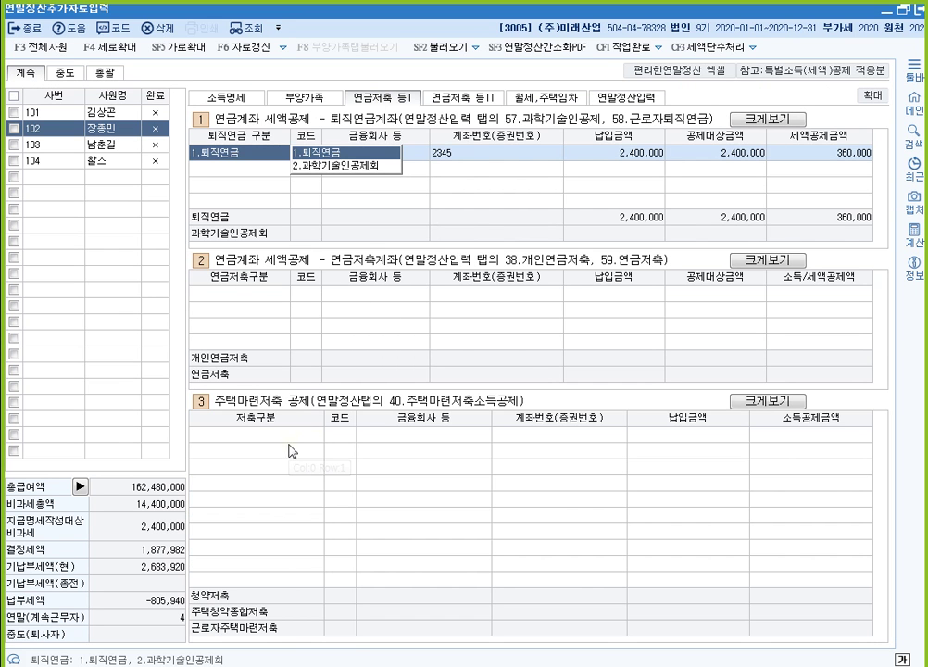
left_click(283, 435)
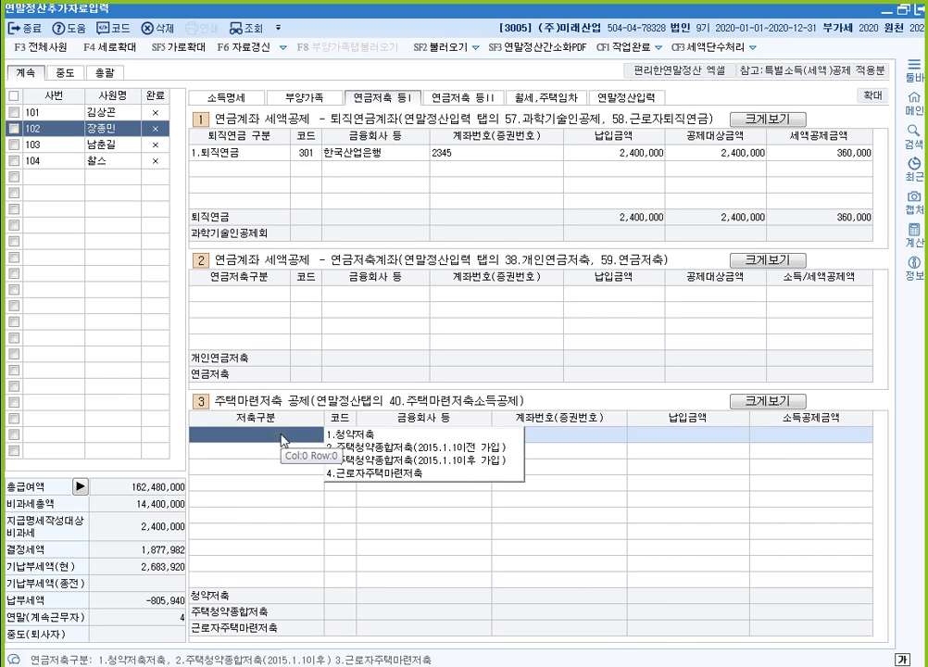
left_click(414, 479)
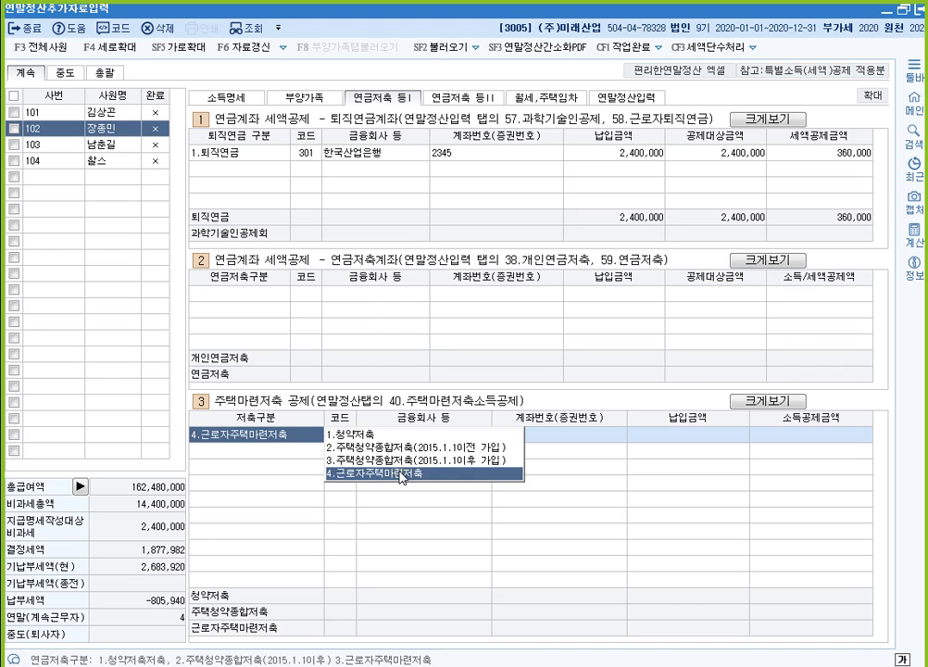
left_click(400, 475)
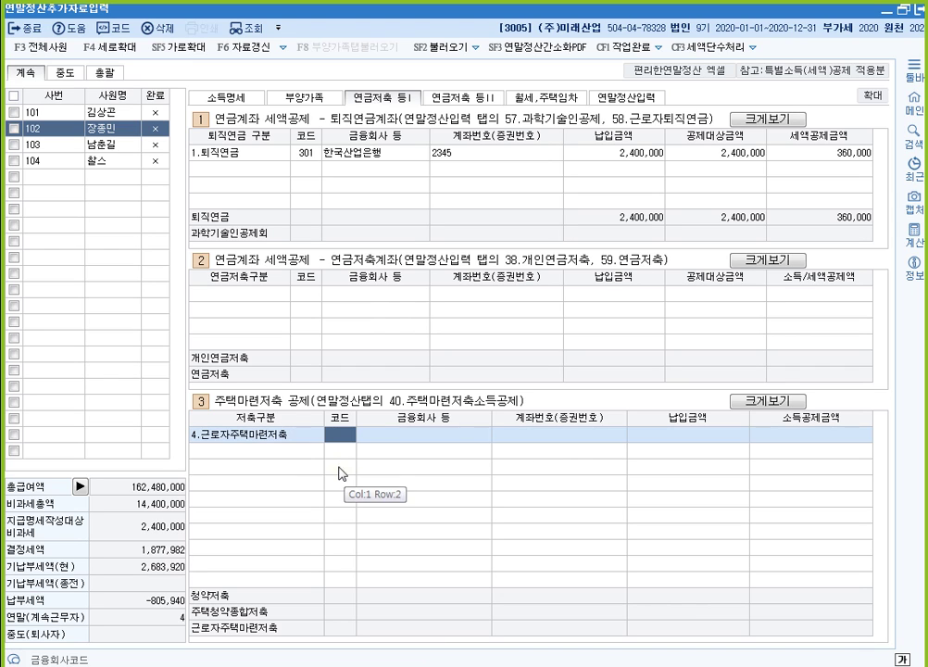
Complete the 근로자주택마련저축 row with 새마을금고 as the 금융회사, the account number from the textbook and 2,400,000 as the 납입금액.
key("F2")
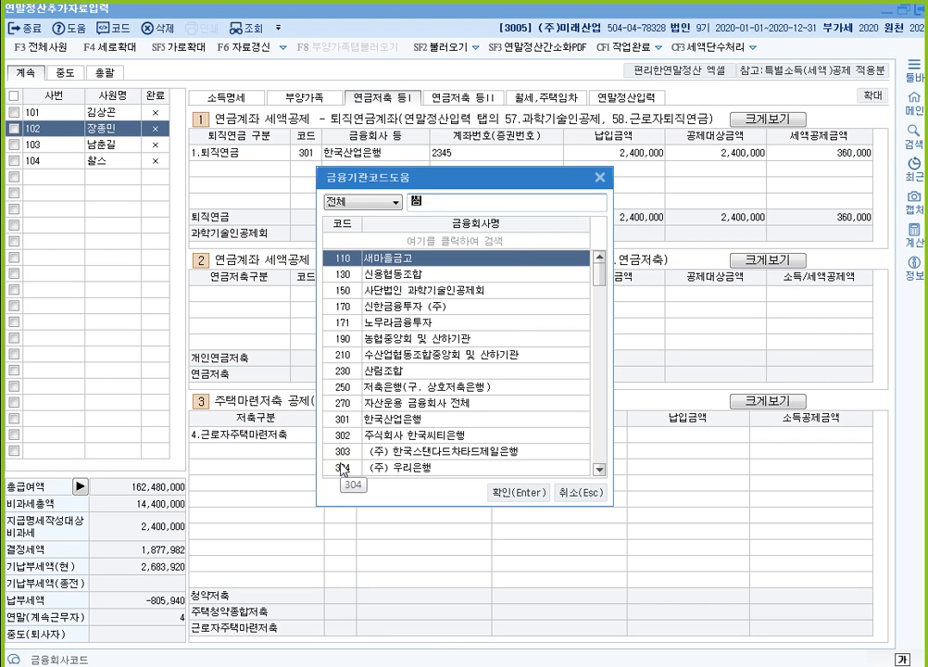
type("새매")
key("Return")
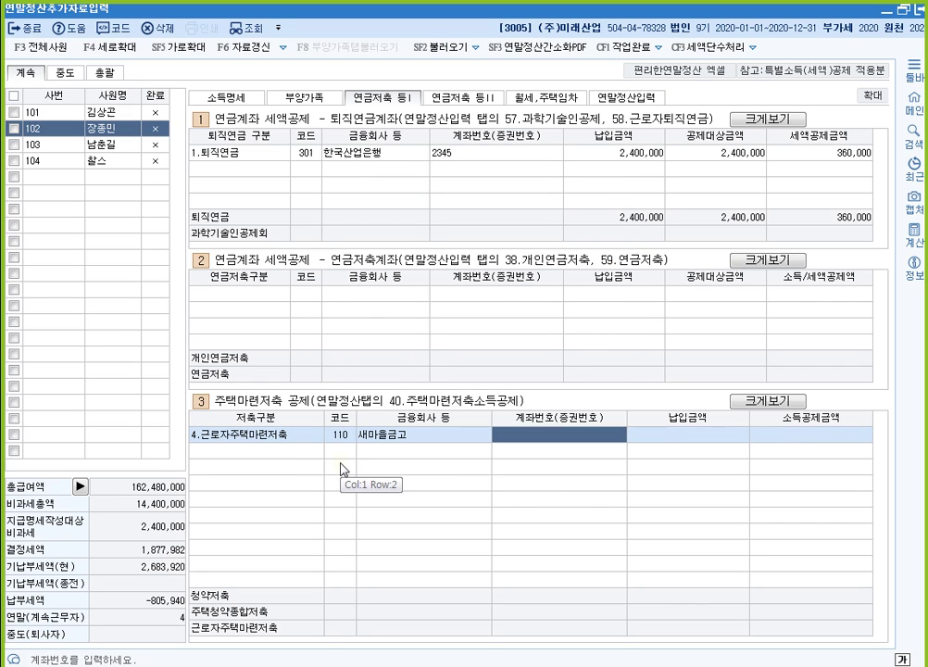
type("5678")
key("Return")
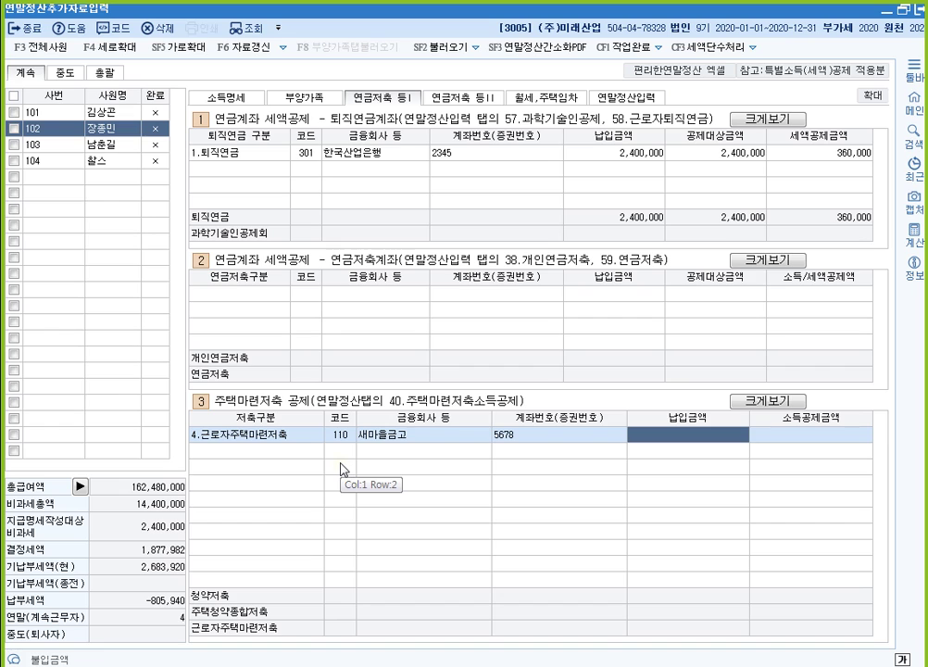
type("2400000")
key("Return")
key("Up")
key("Right")
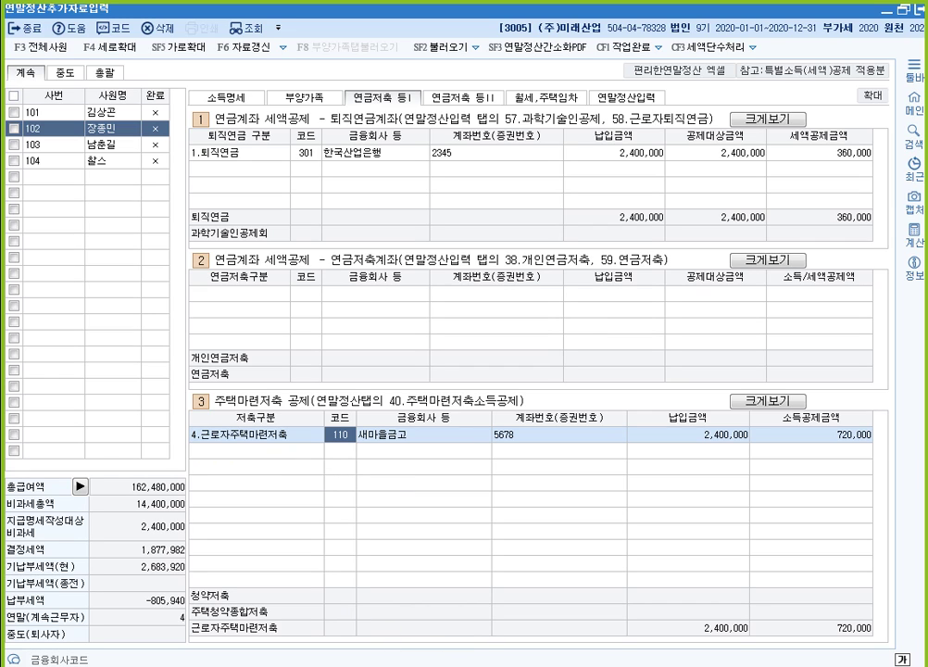
Switch to 알PDF and strike through 사업관련 사용액 100만원 in the 신용카드 row.
mouse_move(375, 666)
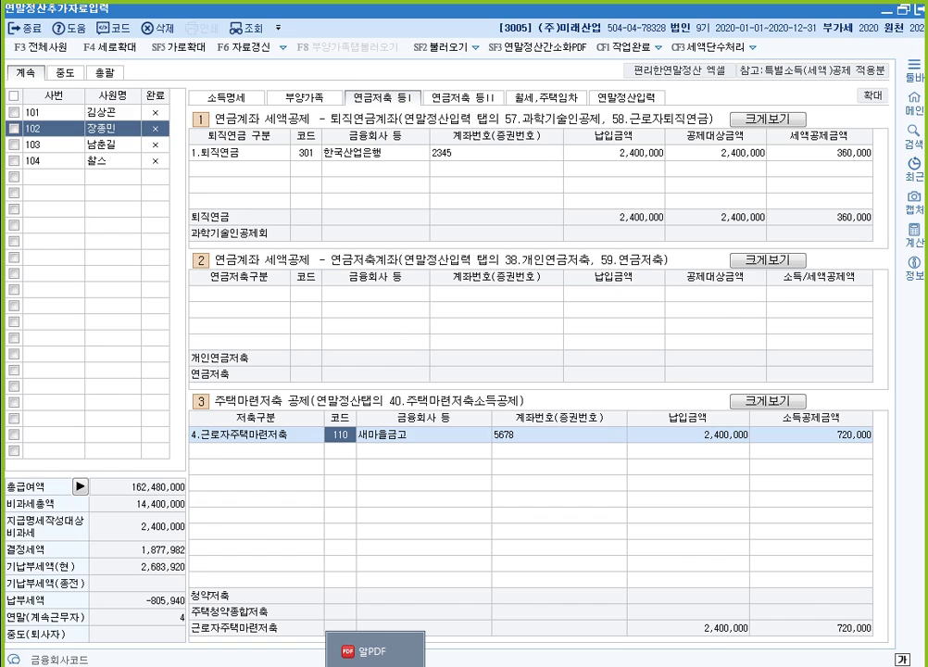
left_click(375, 651)
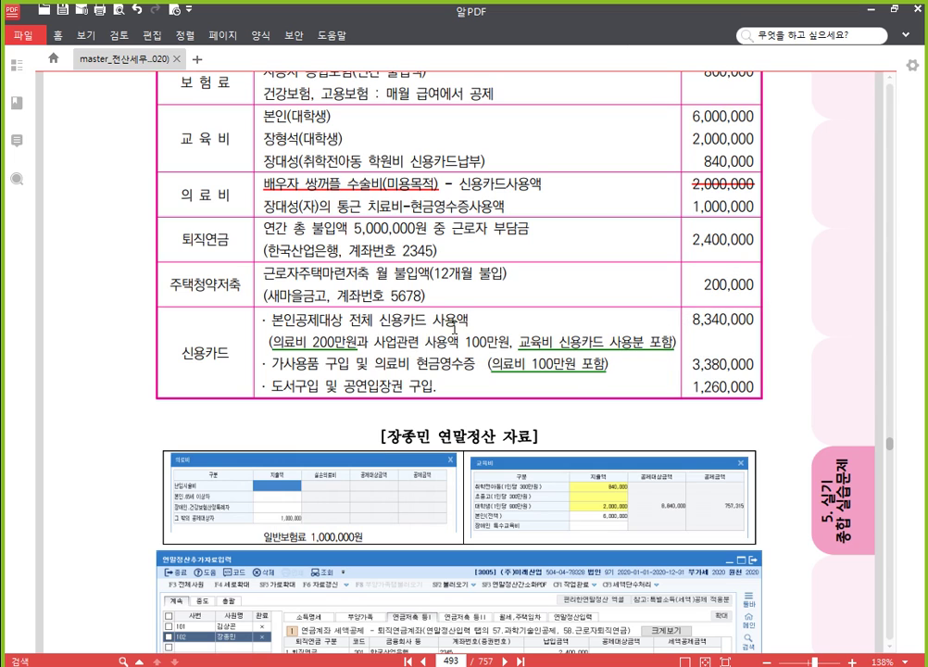
left_click_drag(373, 342, 509, 339)
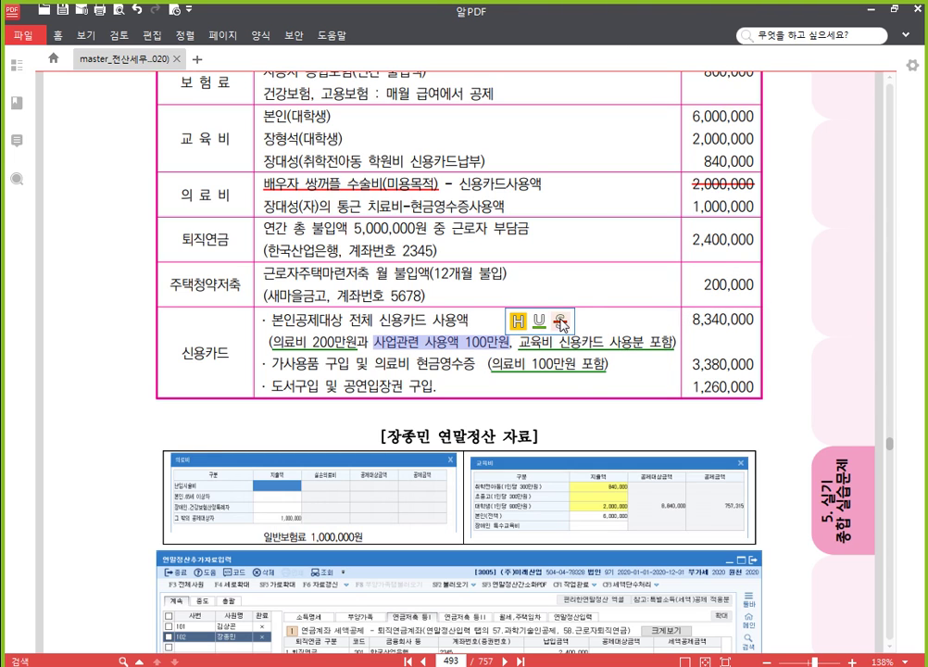
left_click(560, 322)
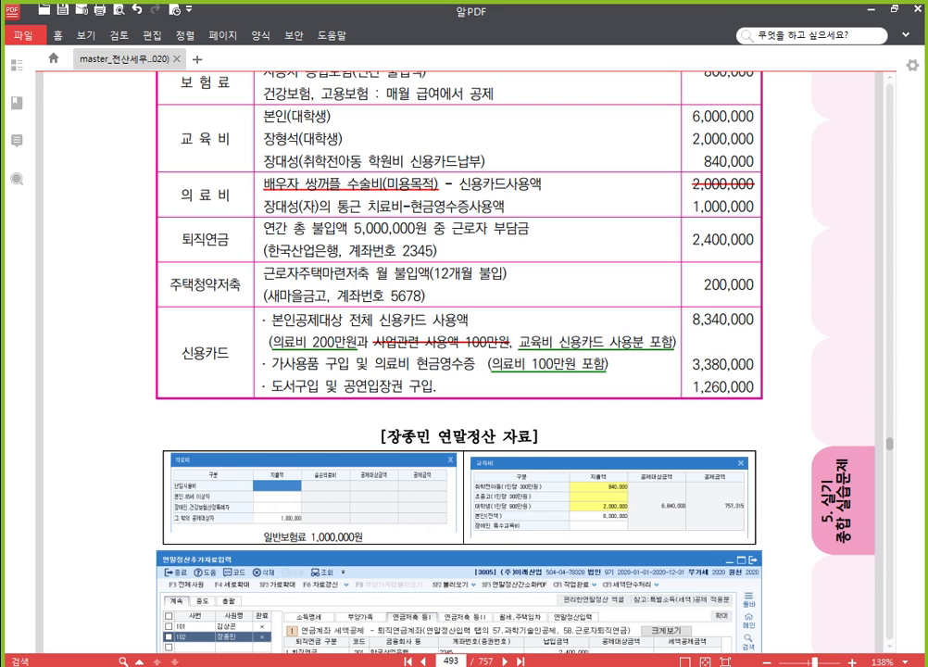
Return to 연말정산추가자료입력, open employee 102's 42.신용카드 등 사용액 details and enter 7,340,000 as the 신용카드 대상금액.
key("alt+Tab")
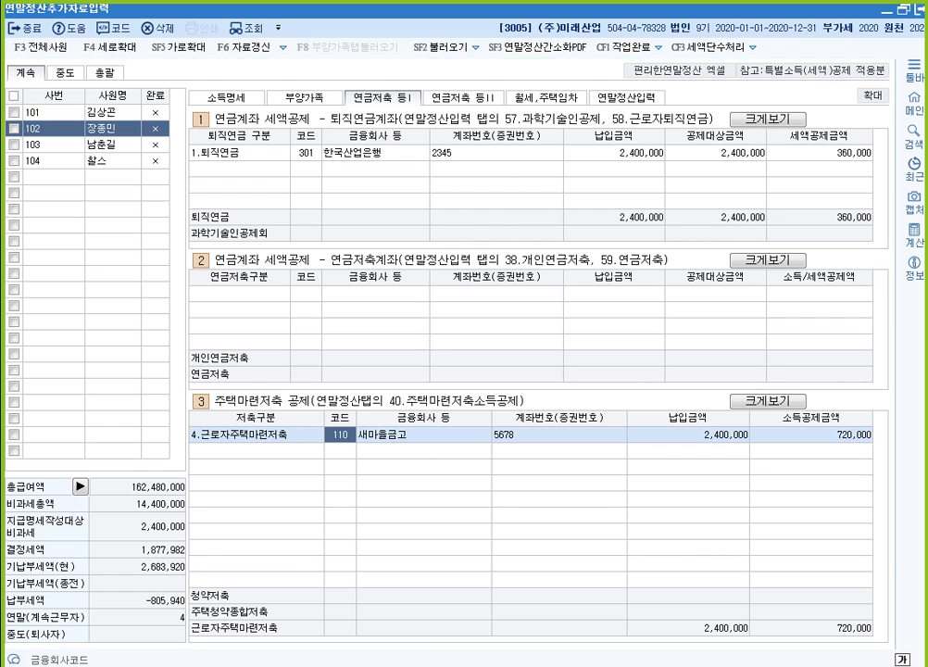
left_click(626, 98)
scroll(398, 470, "down", 2)
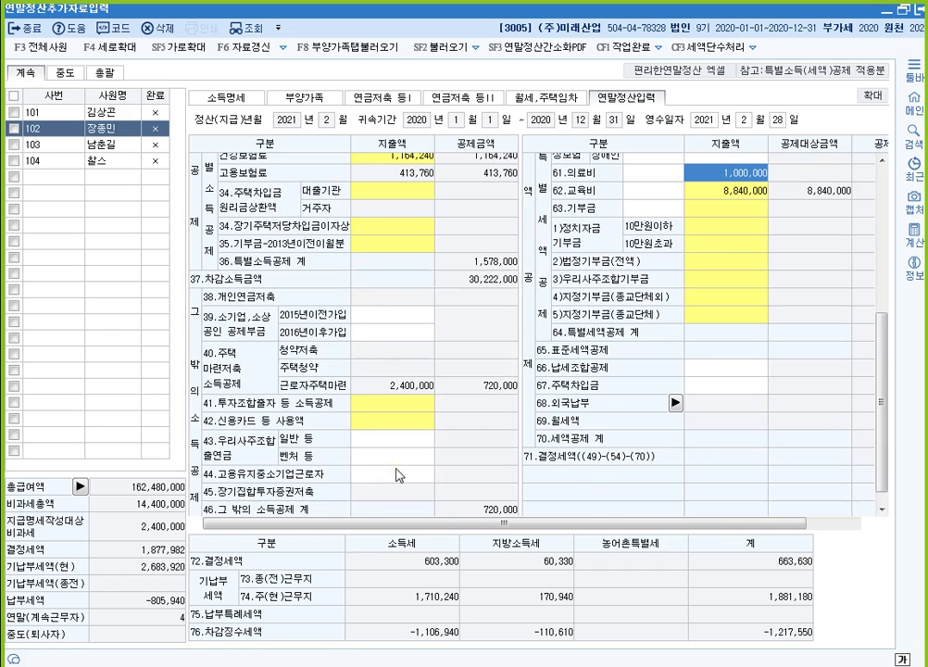
left_click(401, 424)
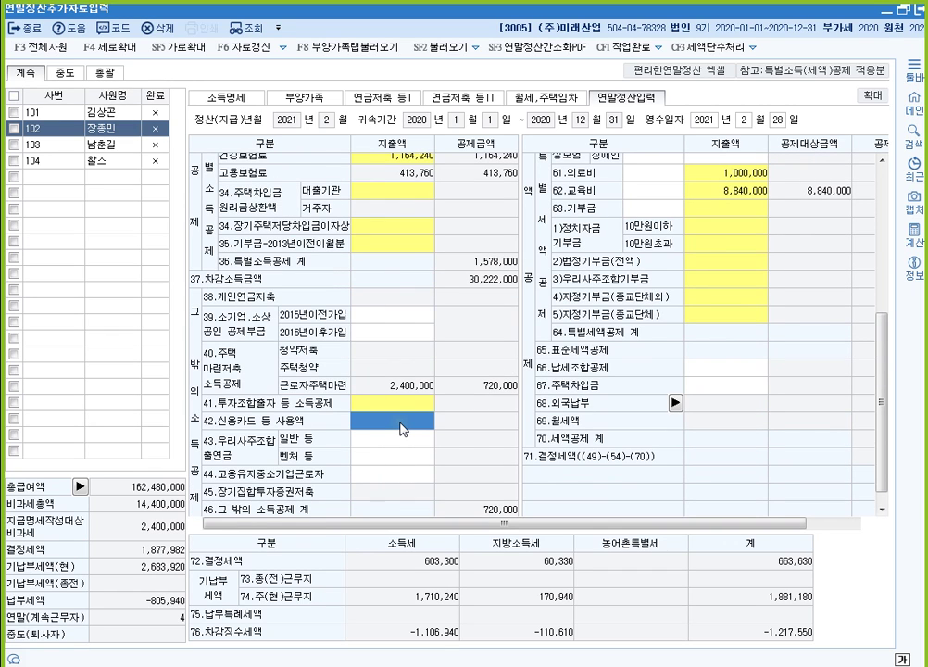
left_click(401, 426)
left_click(401, 426)
left_click(401, 426)
double_click(401, 426)
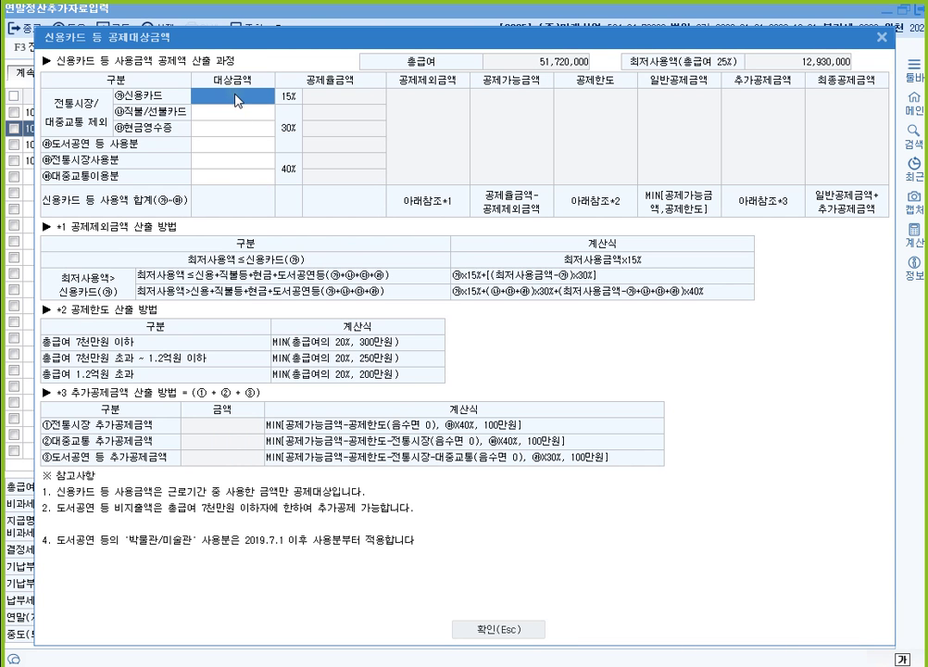
type("7340000")
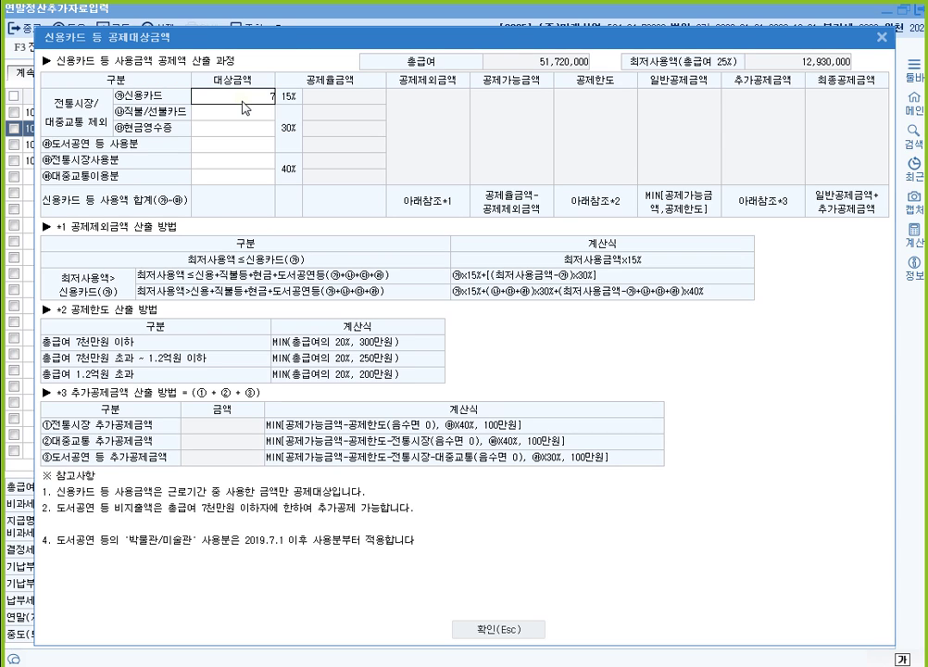
key("Return")
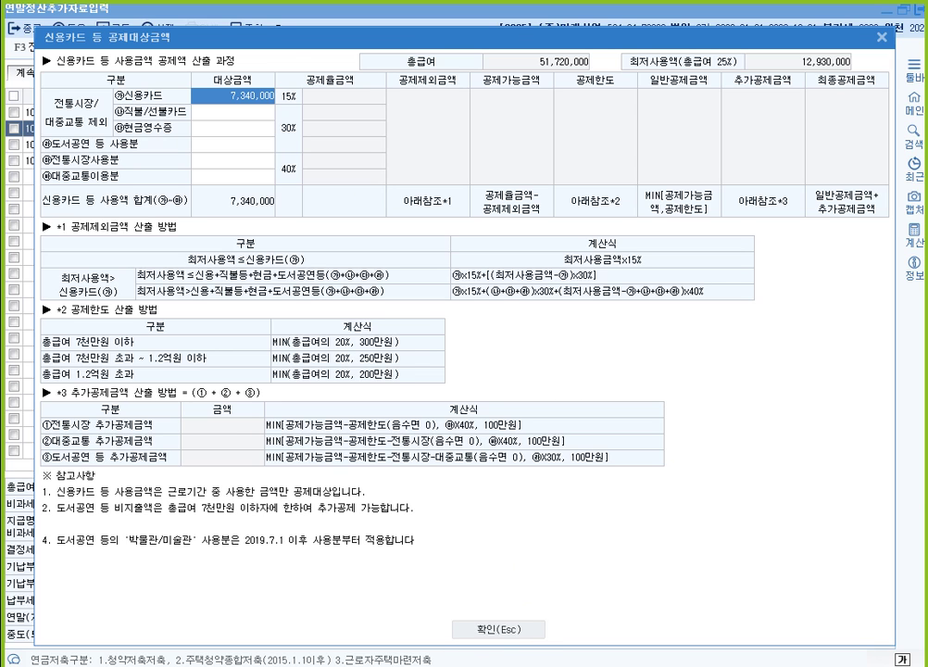
Check the cash receipt amount in 알PDF, then enter 3,380,000 as the 현금영수증 대상금액 in the credit card details.
key("alt+Tab")
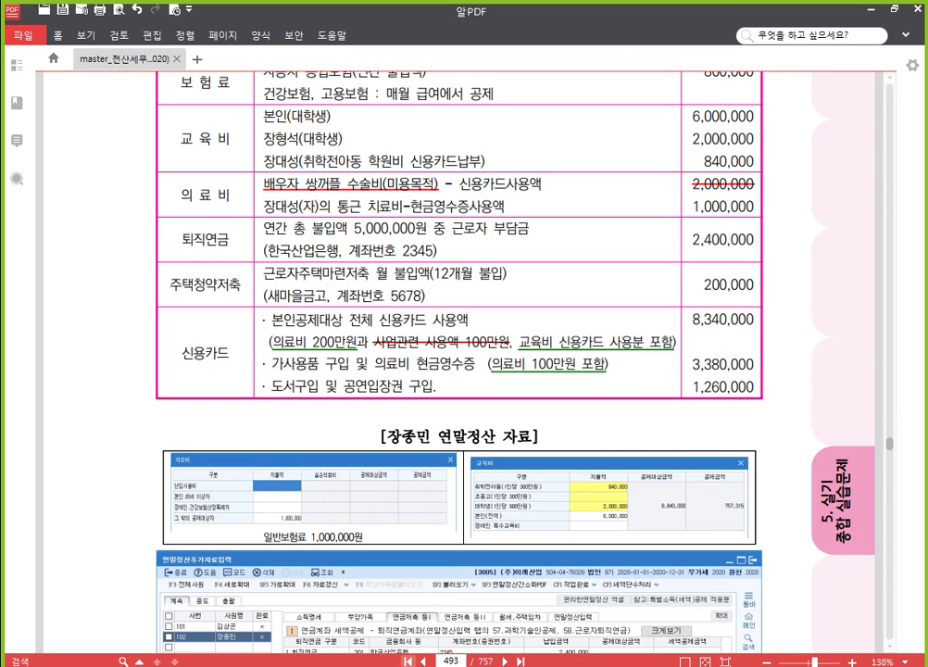
key("alt+Tab")
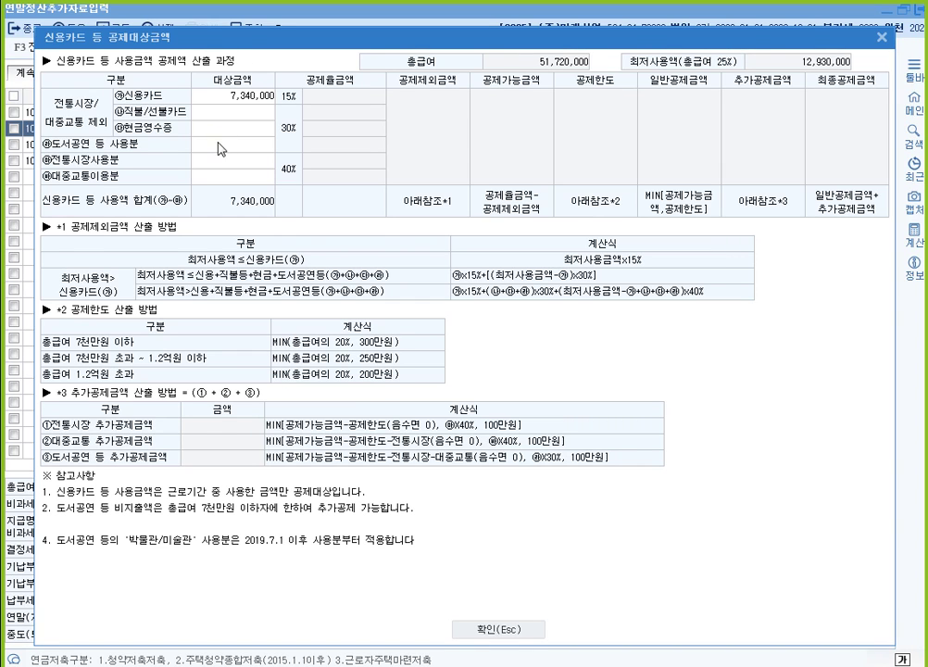
left_click(244, 140)
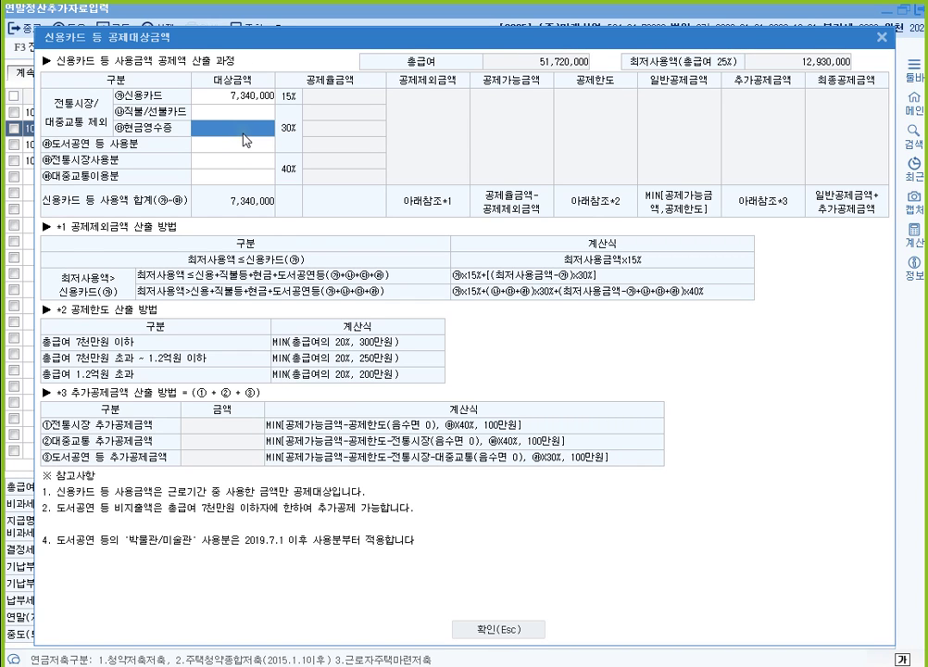
type("3,380,000")
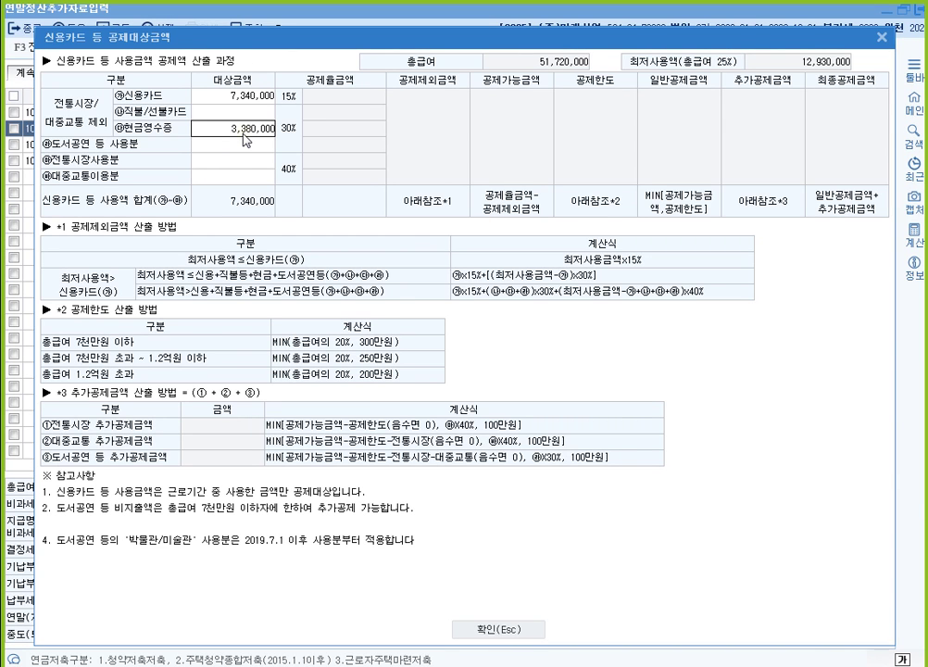
key("Return")
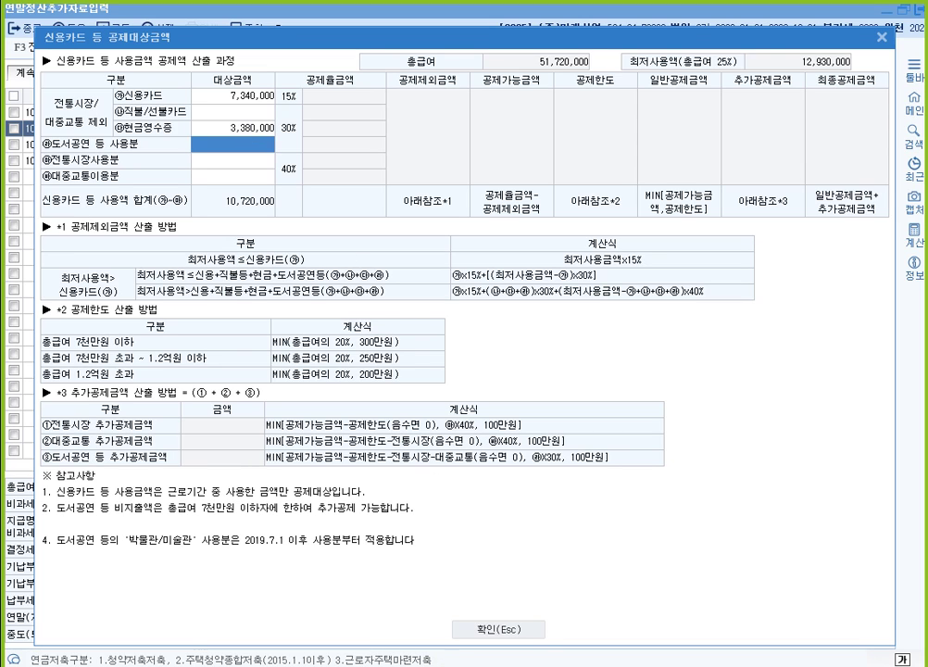
Check the book and performance spending in 알PDF, enter 1,260,000 as 도서공연 등 사용분 and confirm the credit card details.
left_click(375, 665)
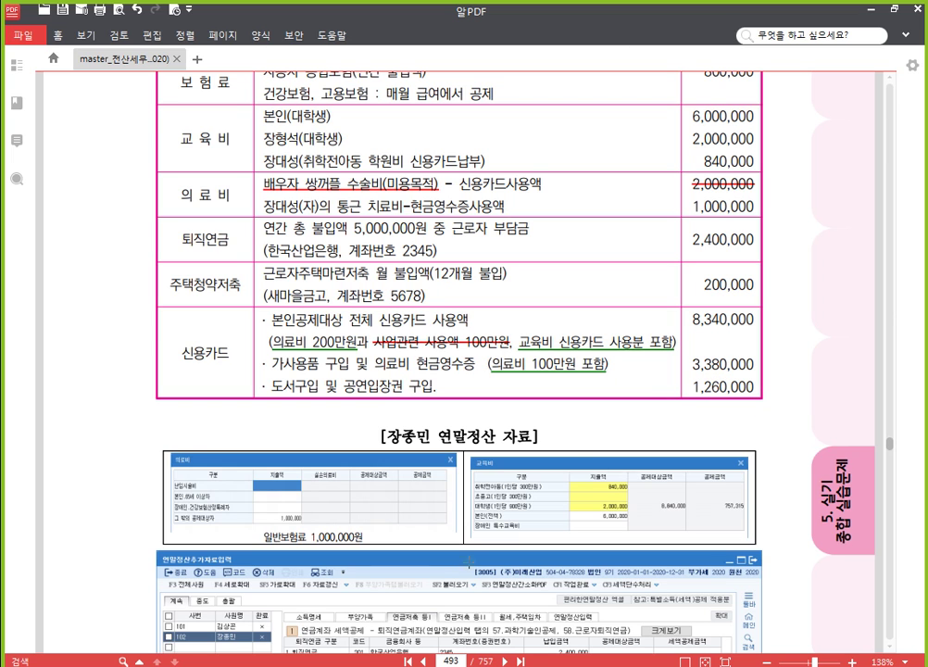
left_click(454, 660)
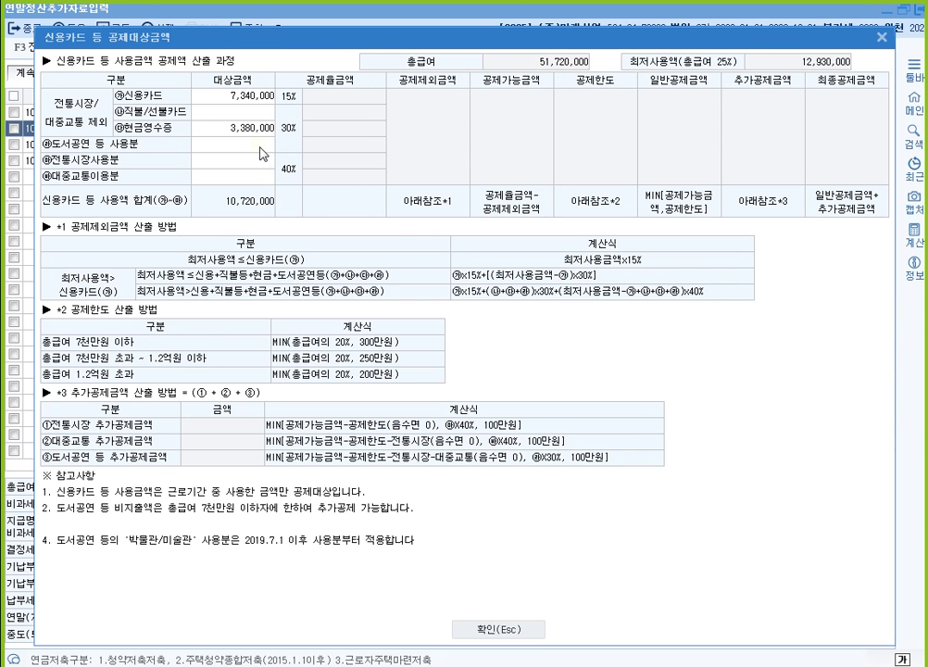
left_click(258, 146)
type("1260000")
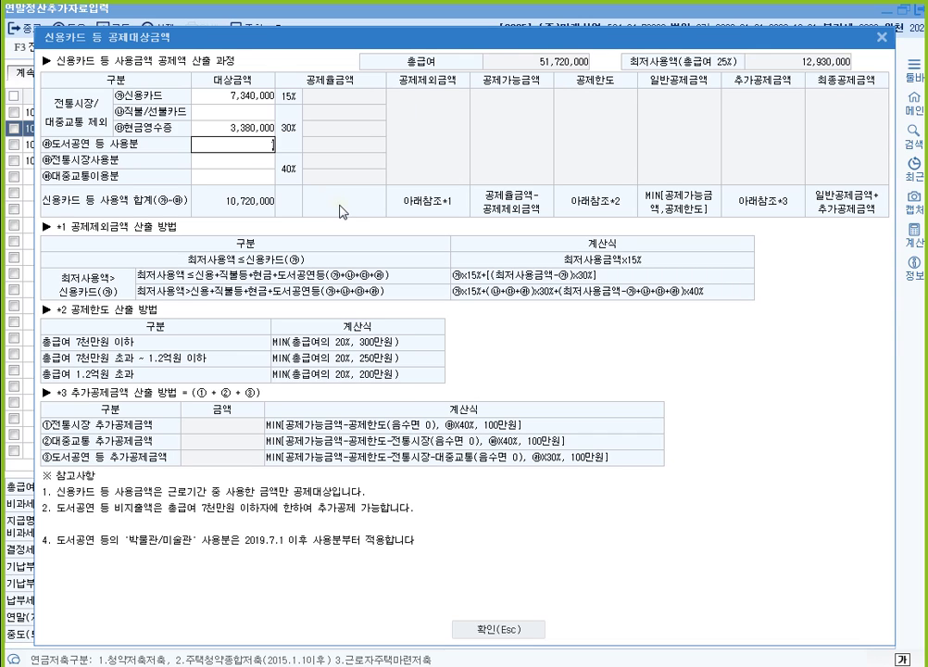
key("Return")
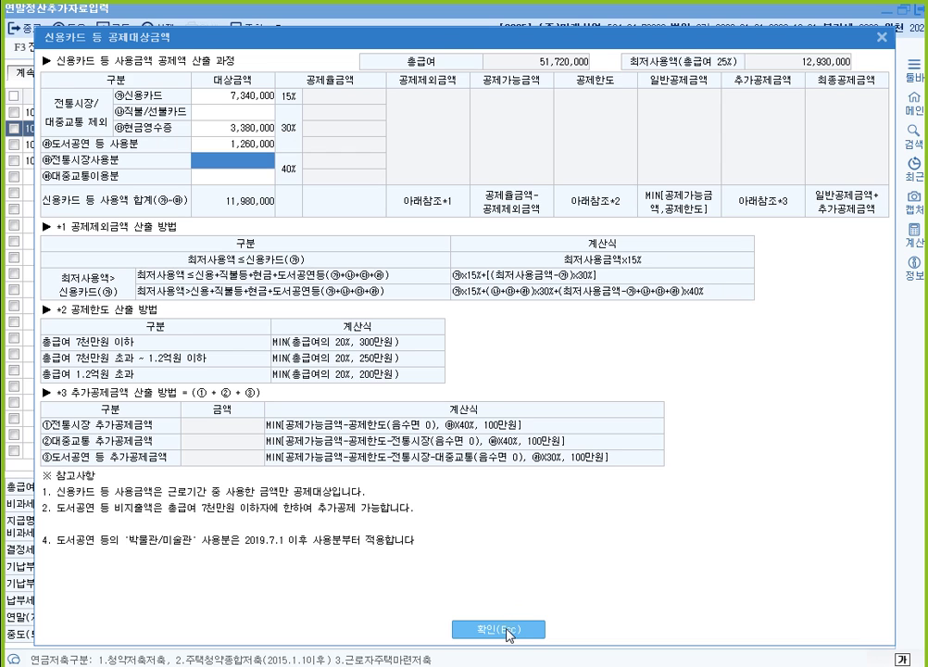
left_click(508, 631)
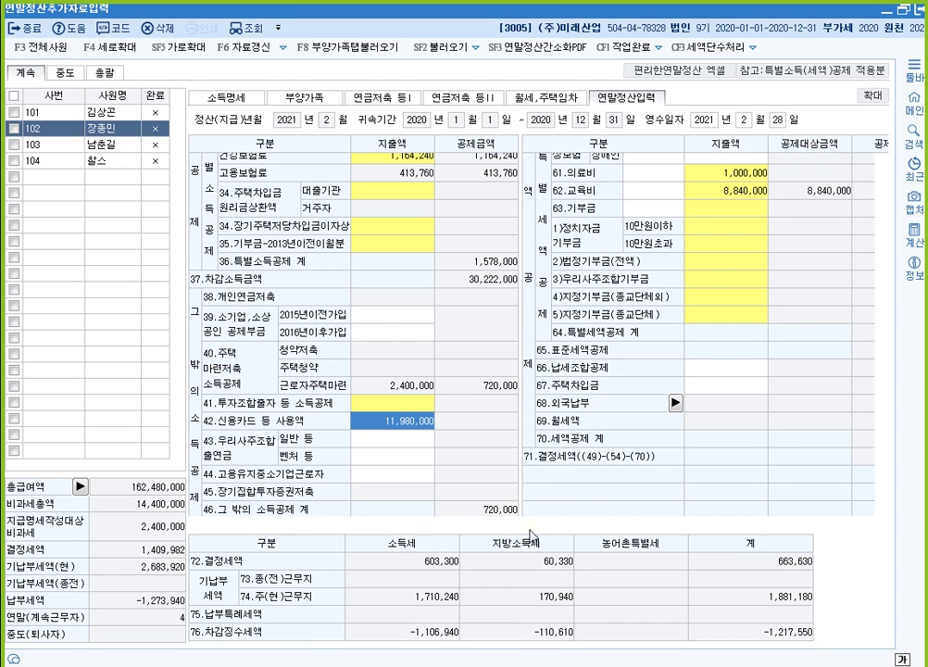